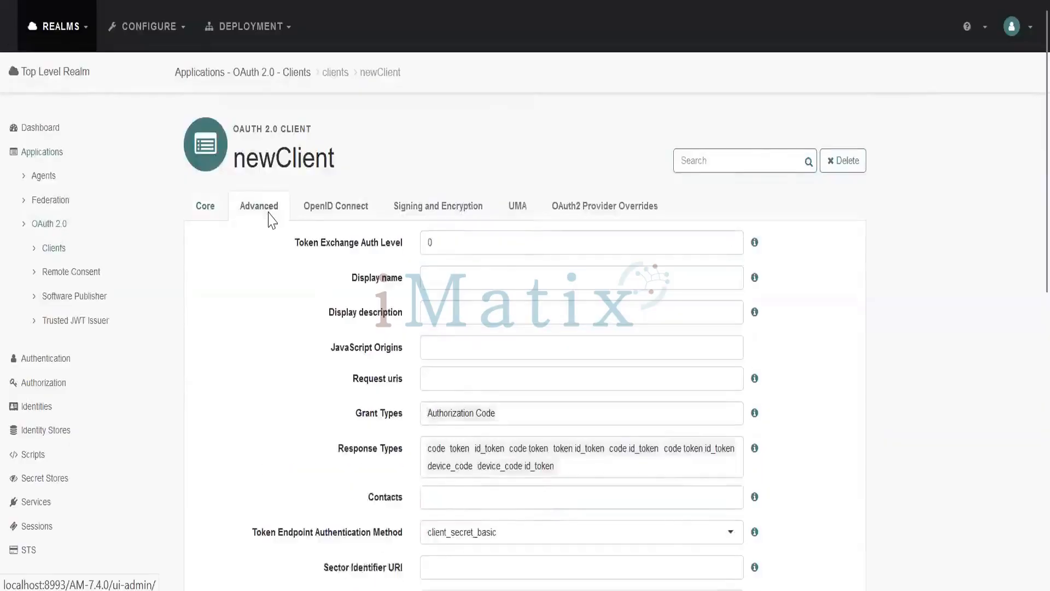
- Add Client Credentials to newClient's grant types and save the changes
{"action": "left_click", "coordinate": [552, 420]}
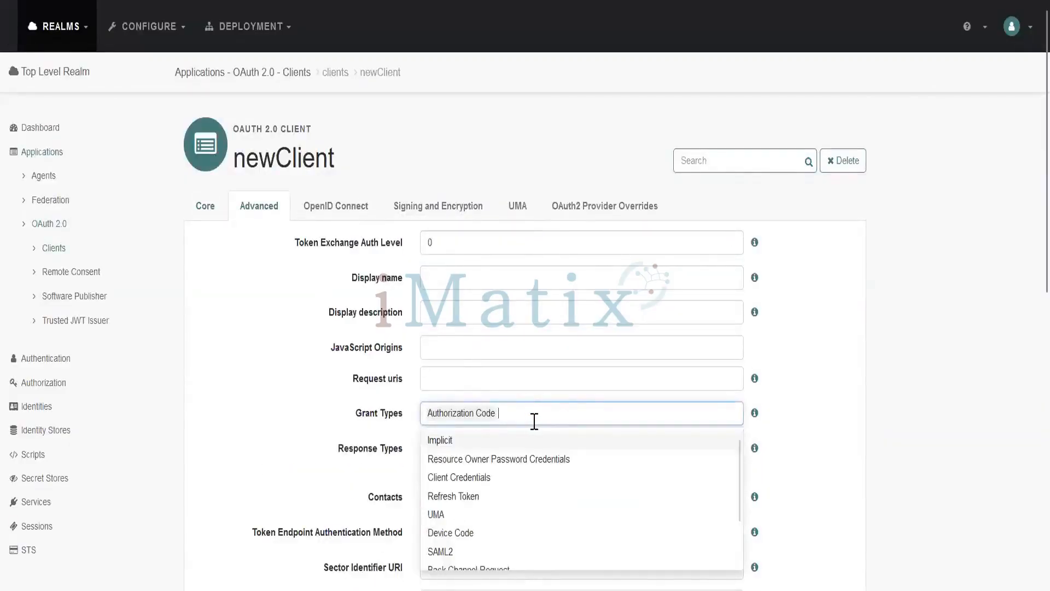
{"action": "left_click", "coordinate": [485, 478]}
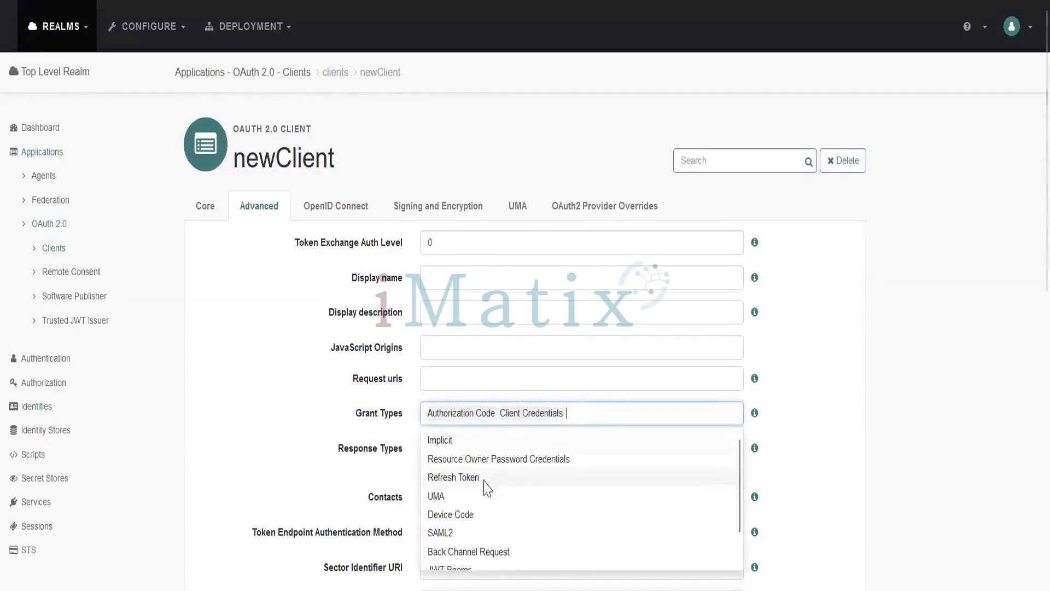
{"action": "left_click", "coordinate": [884, 437]}
{"action": "scroll", "coordinate": [757, 300], "scroll_direction": "down", "scroll_amount": 10}
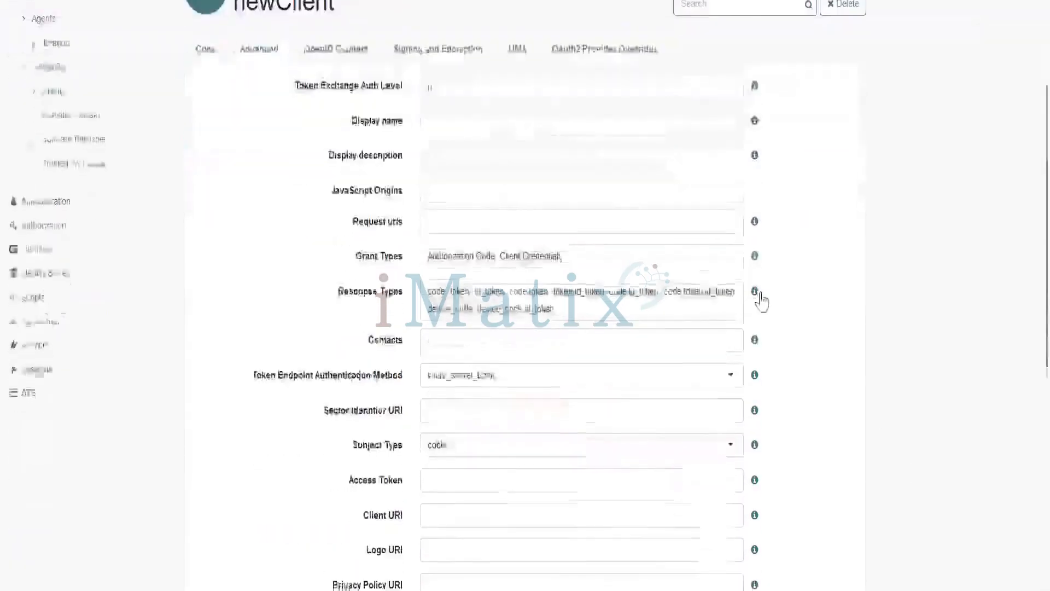
{"action": "left_click", "coordinate": [815, 495]}
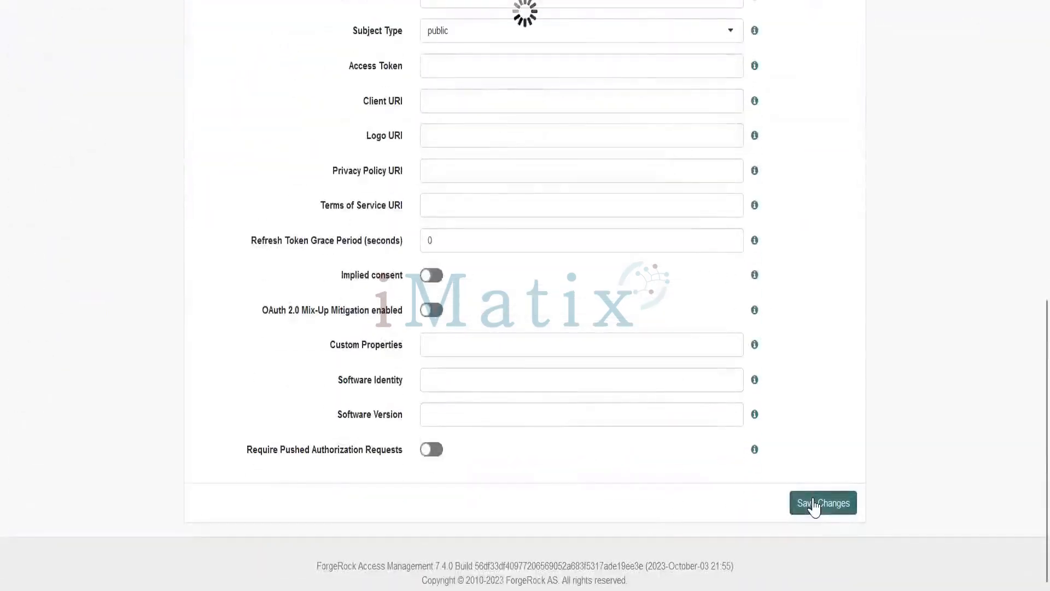
- Review the client credentials grant curl example on the presentation slide
{"action": "scroll", "coordinate": [985, 317], "scroll_direction": "up", "scroll_amount": 10}
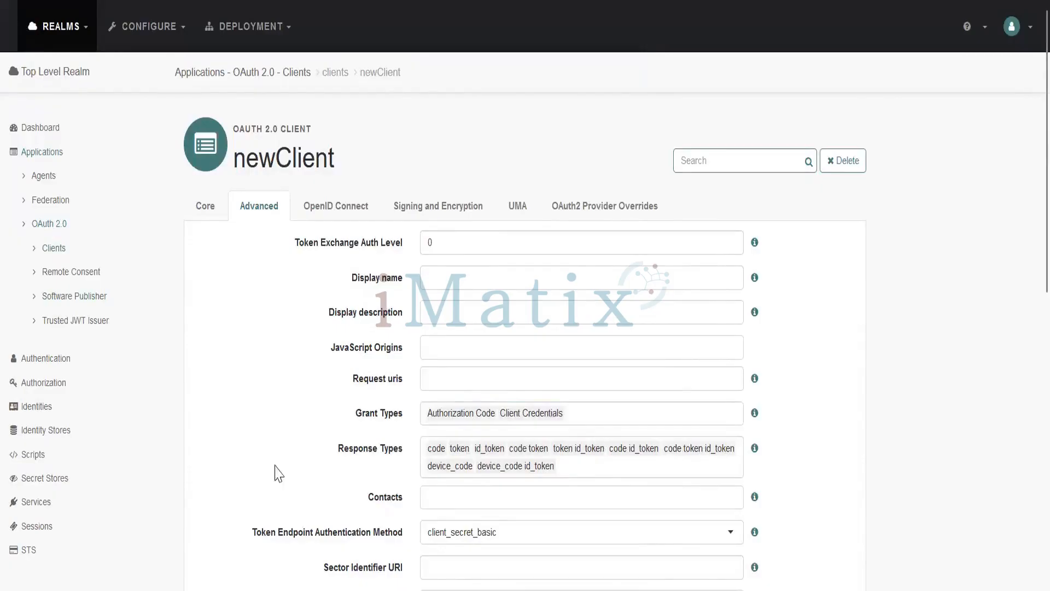
{"action": "key", "text": "alt+Tab"}
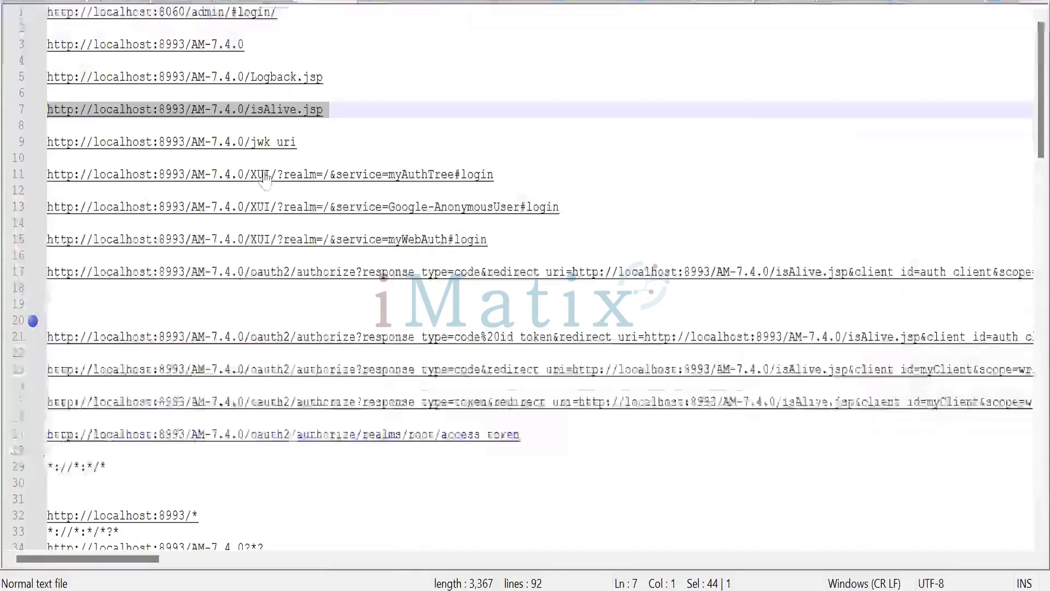
{"action": "key", "text": "alt+Tab"}
{"action": "key", "text": "alt+Tab"}
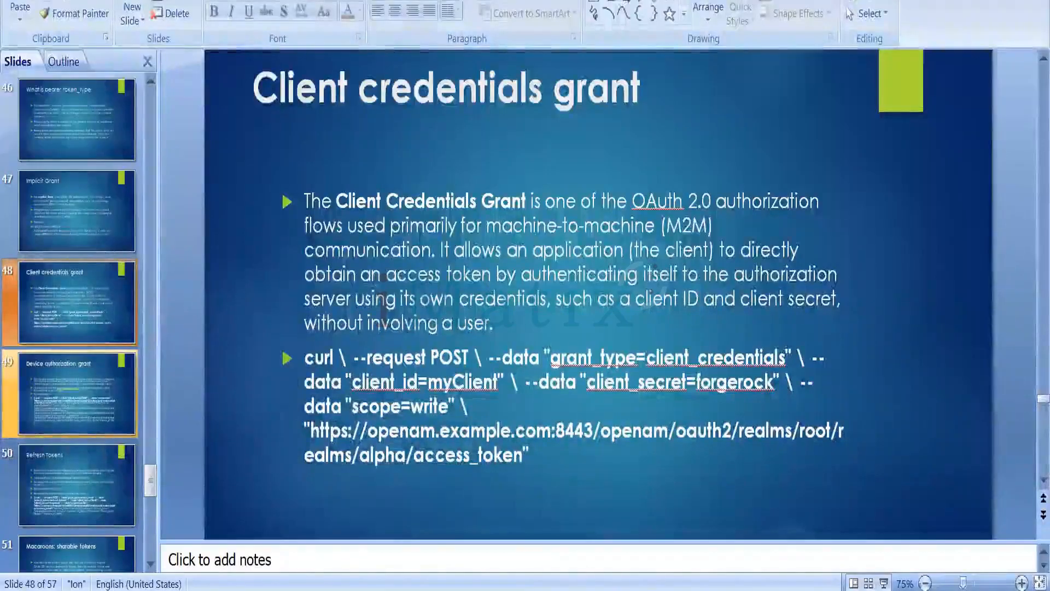
{"action": "mouse_move", "coordinate": [533, 590]}
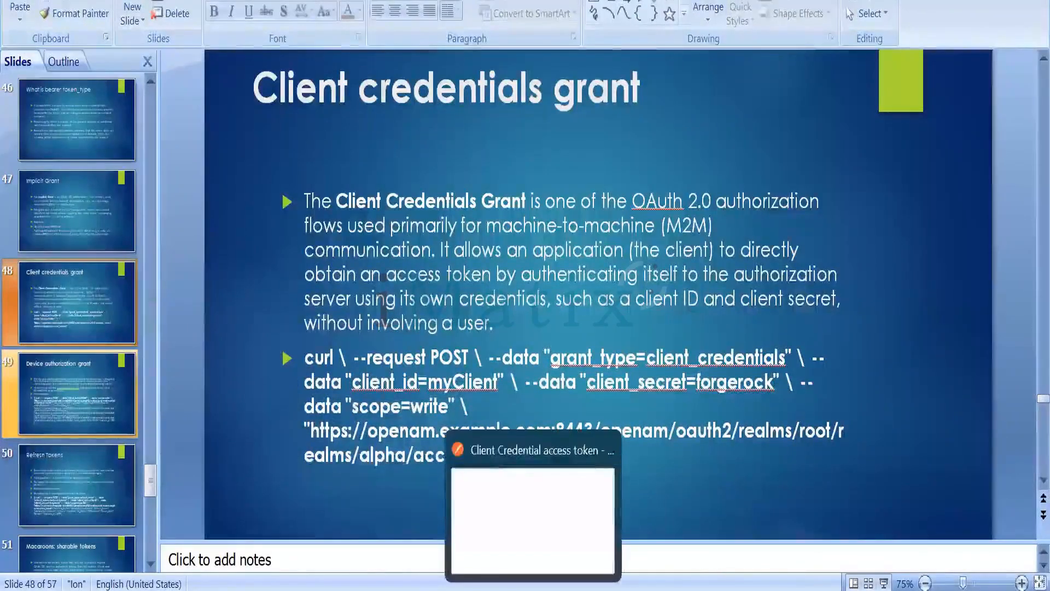
- Open the New Request in the AM Testing collection in Postman
{"action": "left_click", "coordinate": [533, 520]}
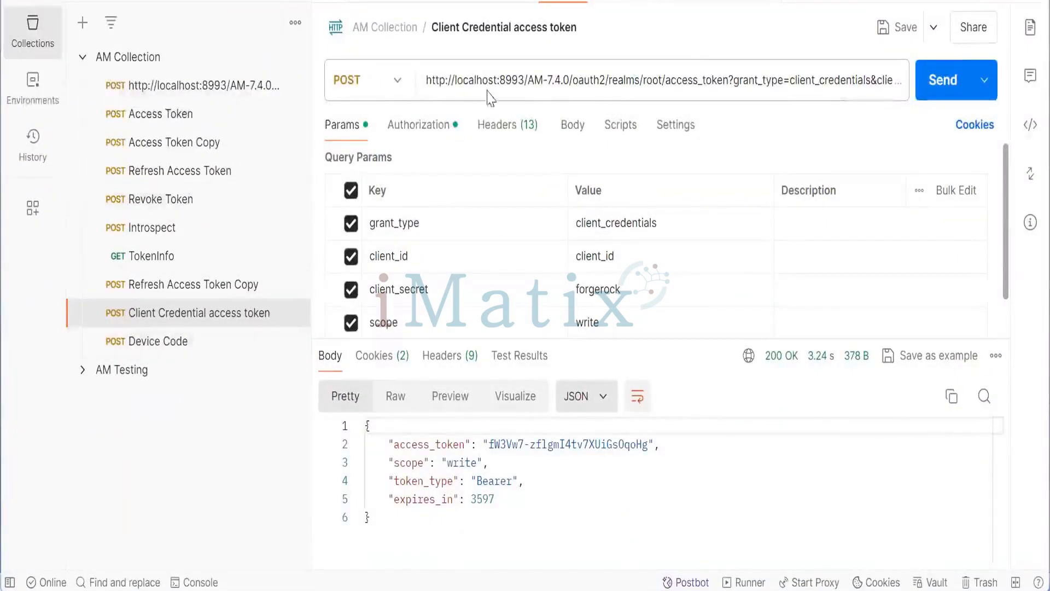
{"action": "left_click", "coordinate": [84, 370]}
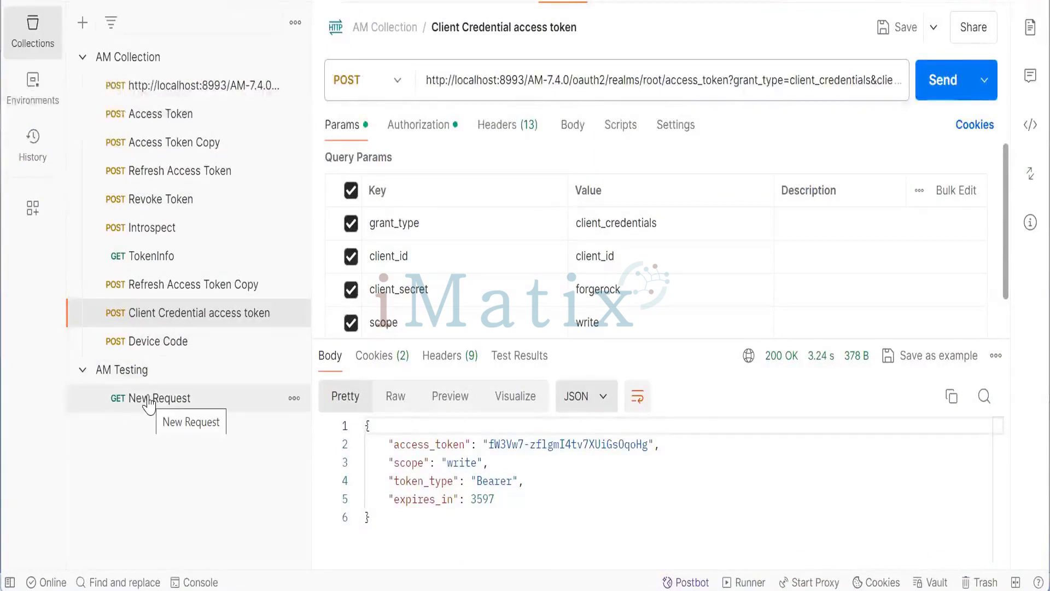
{"action": "left_click", "coordinate": [644, 82]}
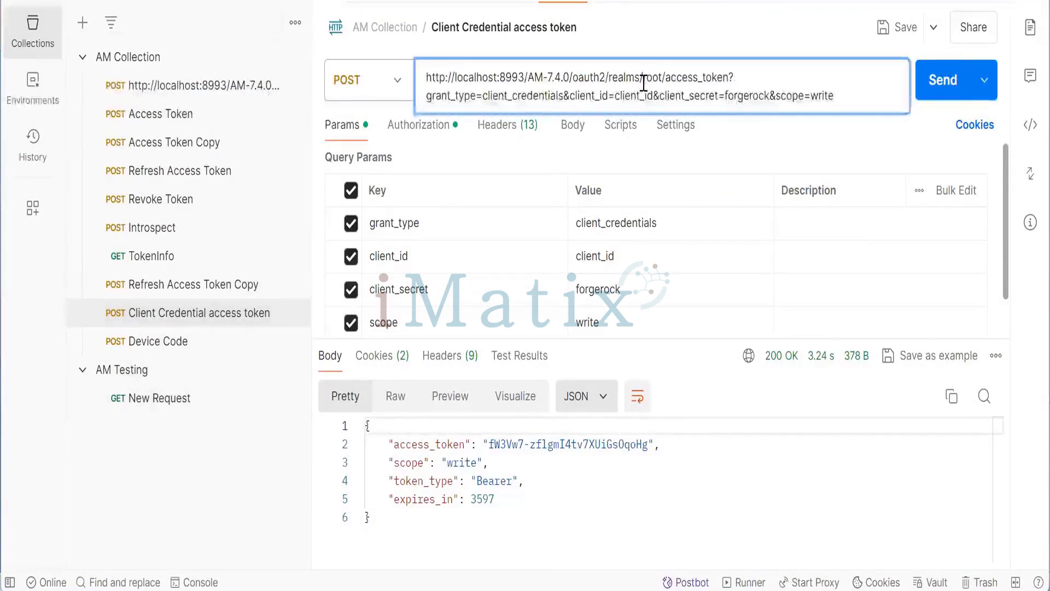
{"action": "left_click", "coordinate": [164, 415]}
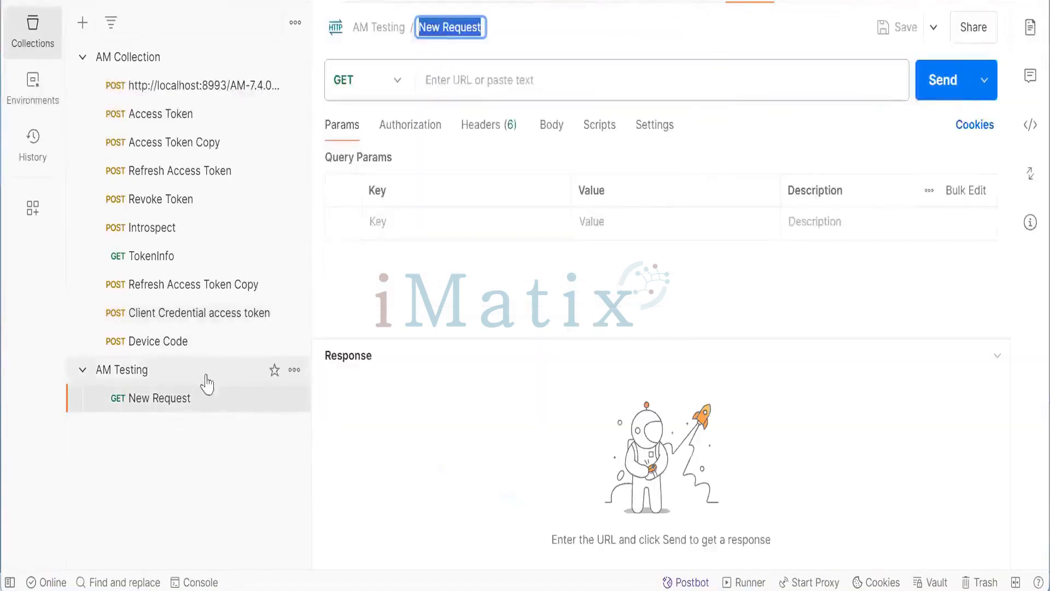
{"action": "left_click", "coordinate": [307, 446]}
{"action": "key", "text": "alt+Tab"}
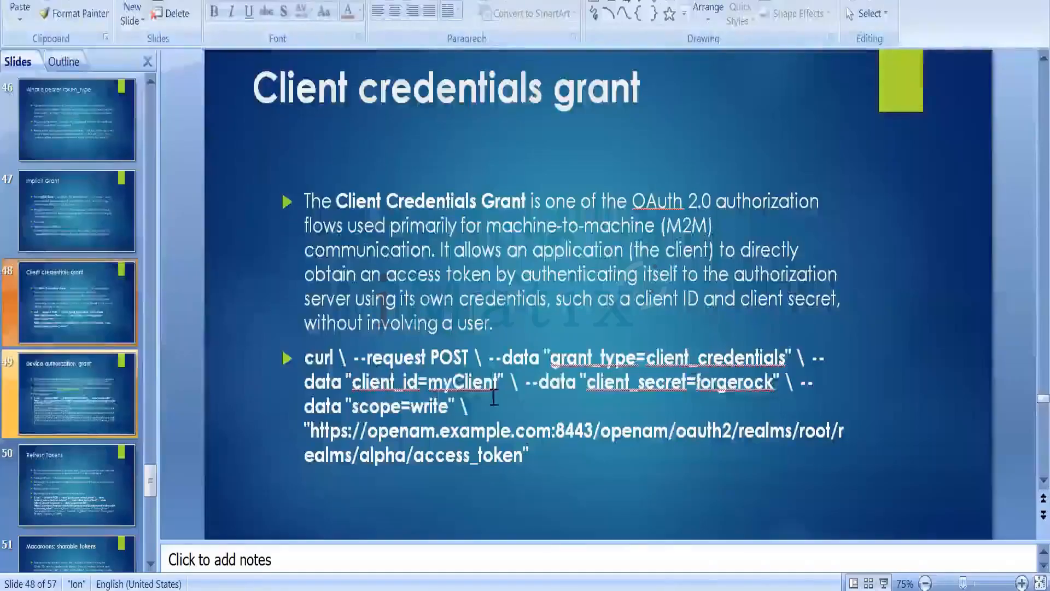
{"action": "key", "text": "alt+Tab"}
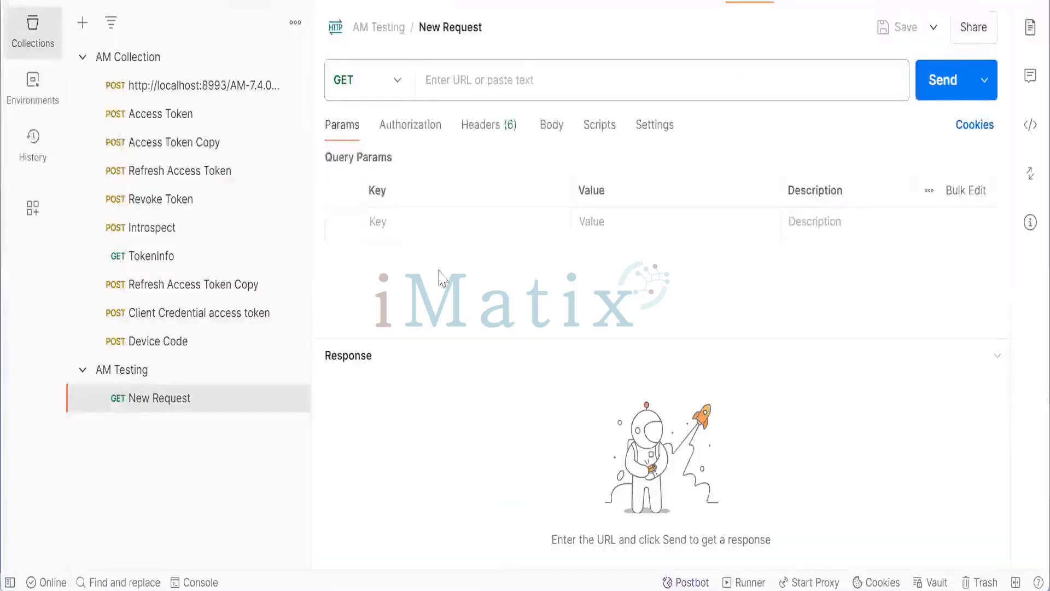
{"action": "left_click", "coordinate": [391, 88]}
{"action": "left_click", "coordinate": [351, 166]}
{"action": "left_click", "coordinate": [482, 94]}
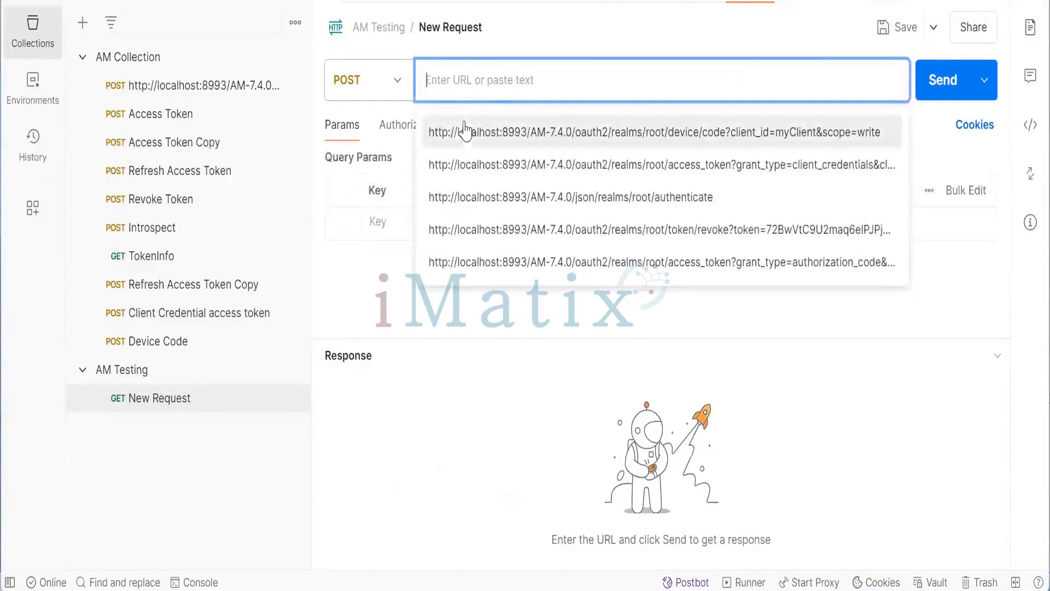
{"action": "left_click", "coordinate": [466, 159]}
{"action": "left_click", "coordinate": [781, 87]}
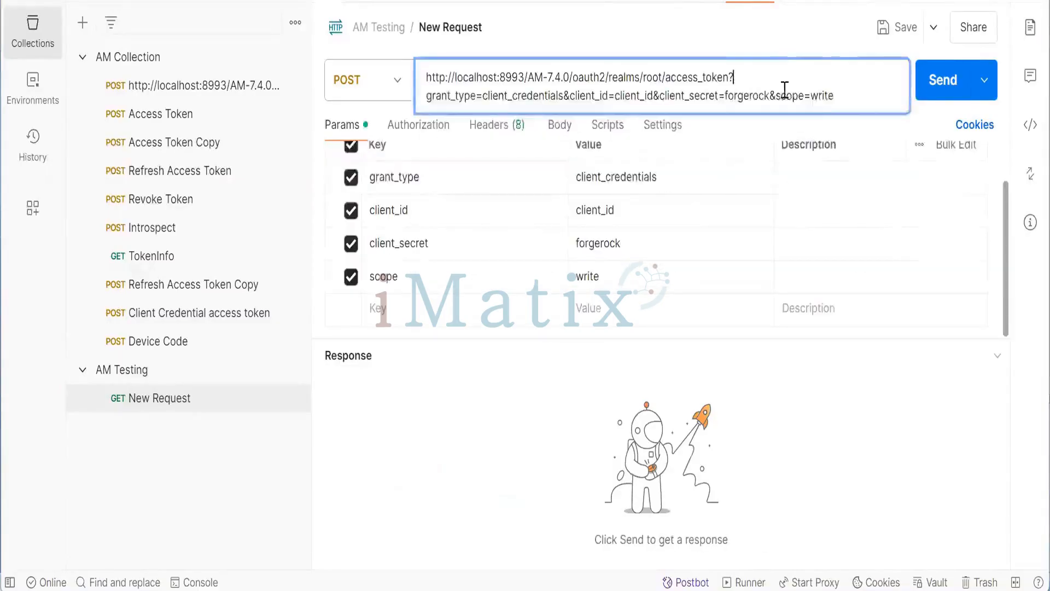
{"action": "left_click_drag", "start_coordinate": [856, 96], "coordinate": [408, 118]}
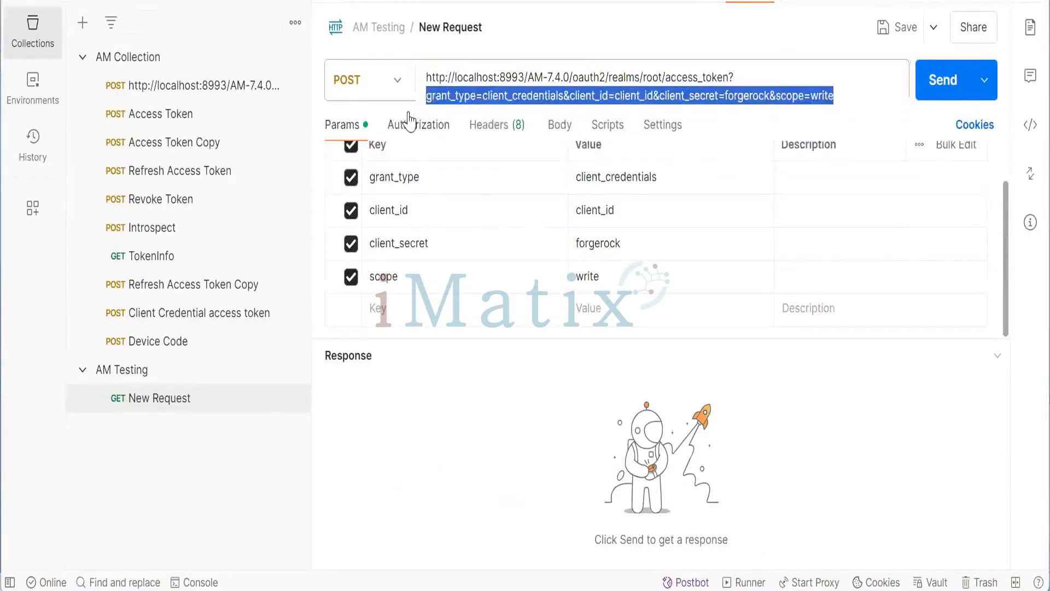
{"action": "key", "text": "BackSpace"}
{"action": "key", "text": "BackSpace"}
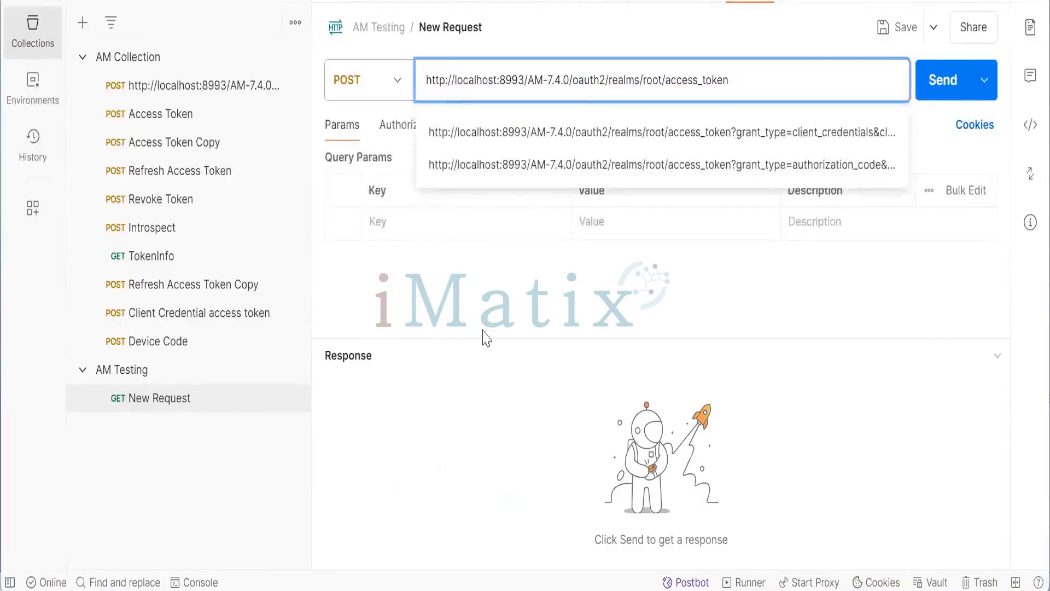
- Copy grant_type from the slide and paste it as a new query parameter key
{"action": "left_click", "coordinate": [485, 338]}
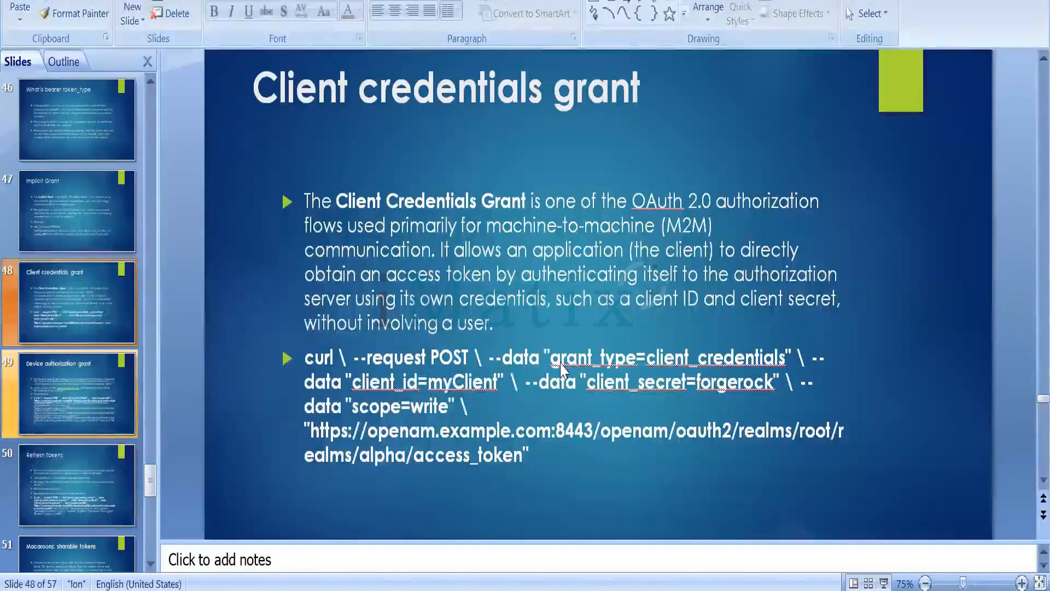
{"action": "left_click", "coordinate": [590, 359]}
{"action": "left_click_drag", "start_coordinate": [605, 364], "coordinate": [637, 361]}
{"action": "key", "text": "ctrl+c"}
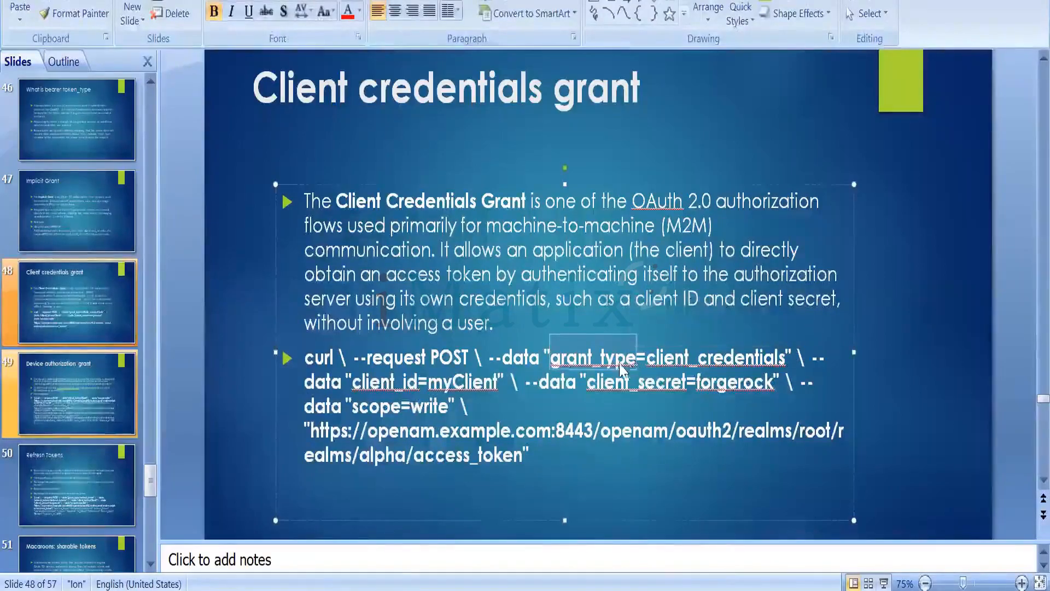
{"action": "key", "text": "alt+Tab"}
{"action": "left_click", "coordinate": [405, 221]}
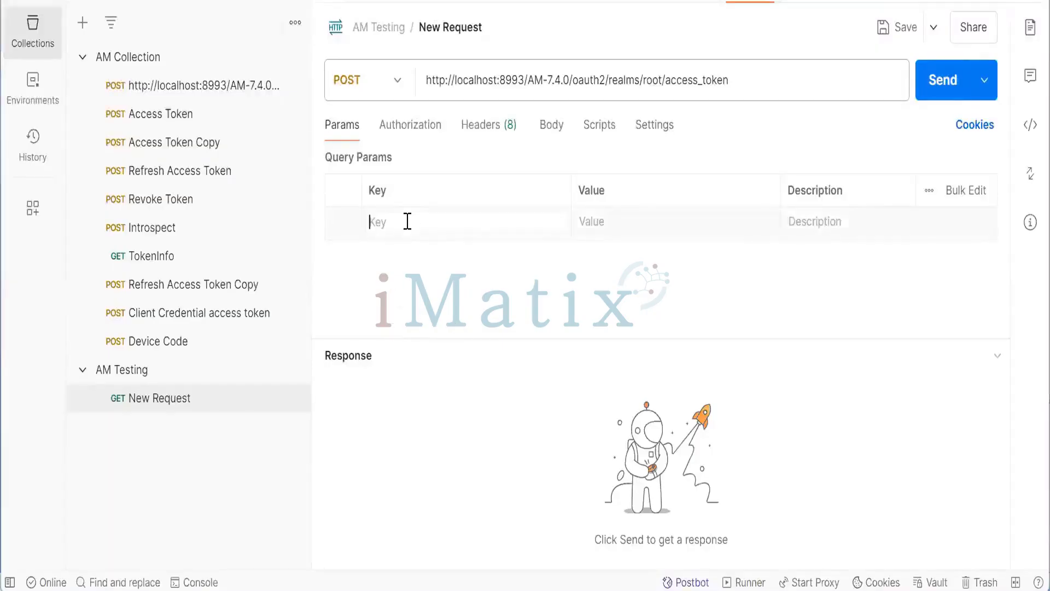
{"action": "key", "text": "ctrl+v"}
- Copy client_credentials from the slide and paste it as the grant_type parameter's value
{"action": "key", "text": "alt+Tab"}
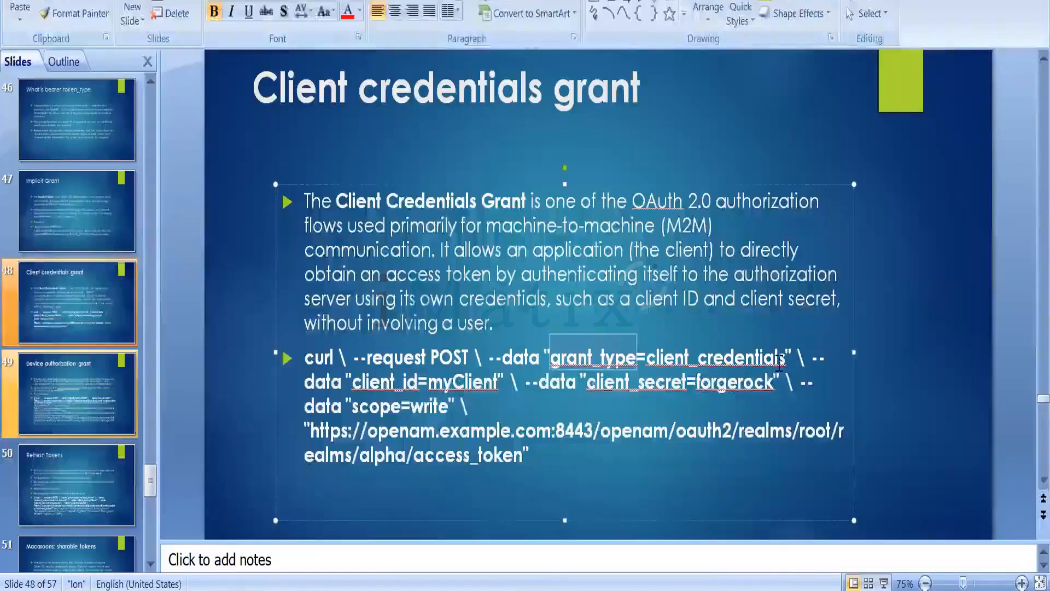
{"action": "left_click_drag", "start_coordinate": [747, 356], "coordinate": [654, 361]}
{"action": "key", "text": "ctrl+c"}
{"action": "key", "text": "alt+Tab"}
{"action": "left_click", "coordinate": [624, 218]}
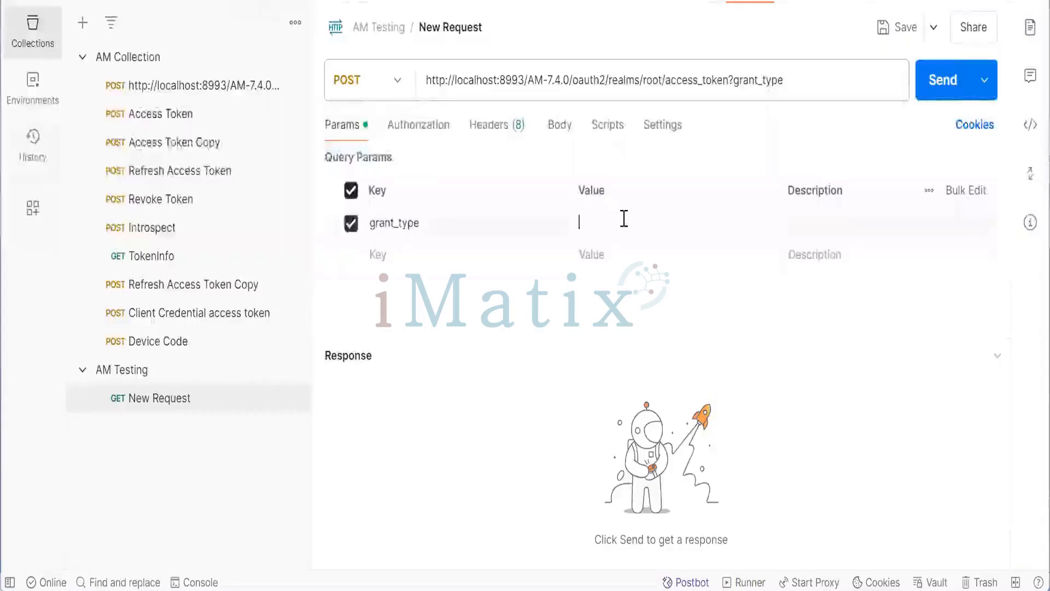
{"action": "key", "text": "ctrl+v"}
{"action": "left_click", "coordinate": [514, 395]}
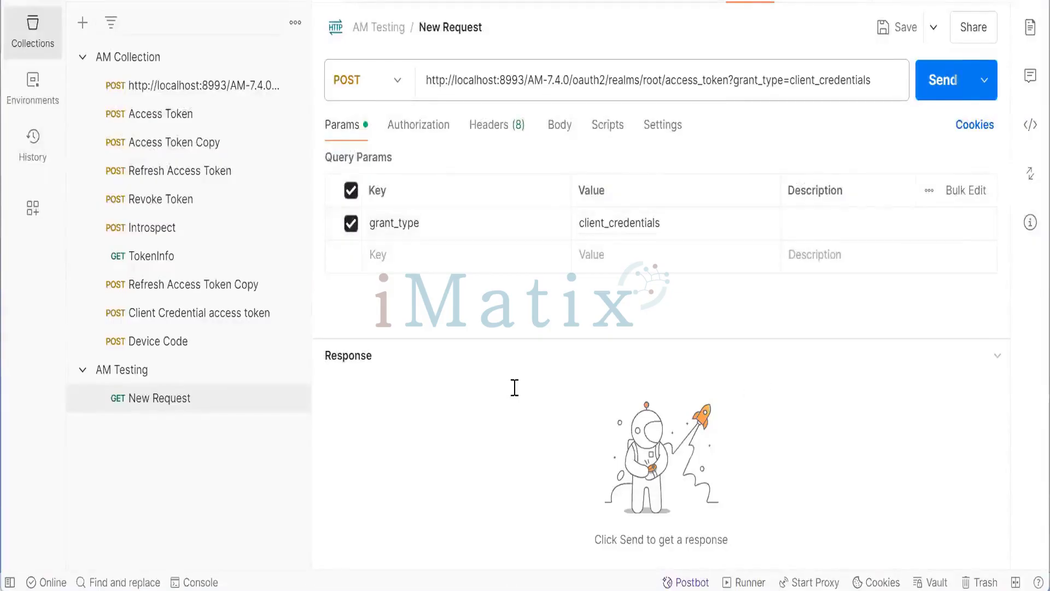
{"action": "key", "text": "alt+Tab"}
{"action": "key", "text": "alt+Tab"}
{"action": "key", "text": "alt+Tab"}
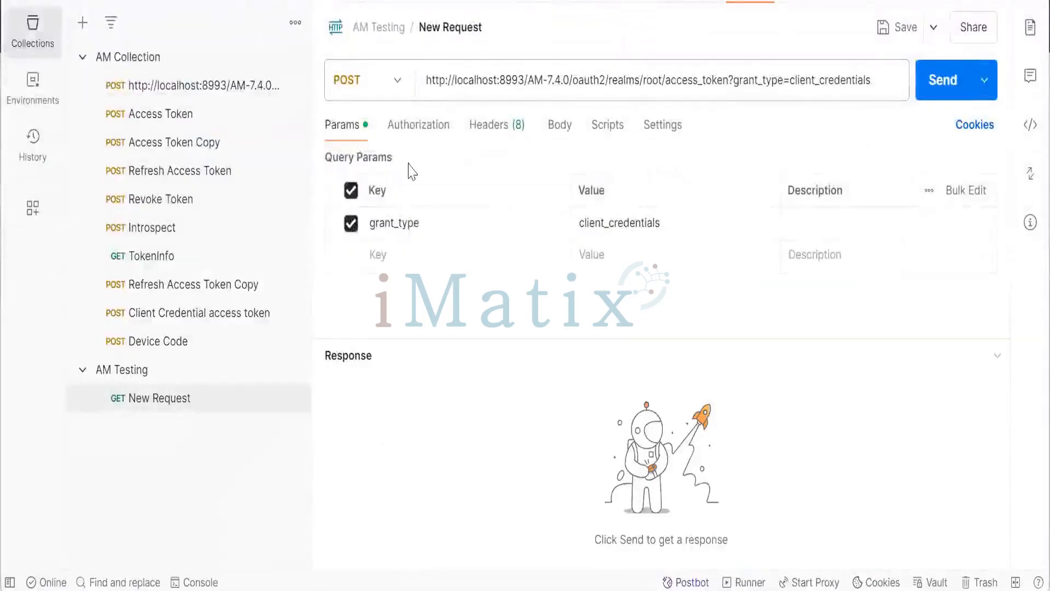
- Set the request's authorization type to Basic Auth
{"action": "left_click", "coordinate": [419, 125]}
{"action": "left_click", "coordinate": [425, 195]}
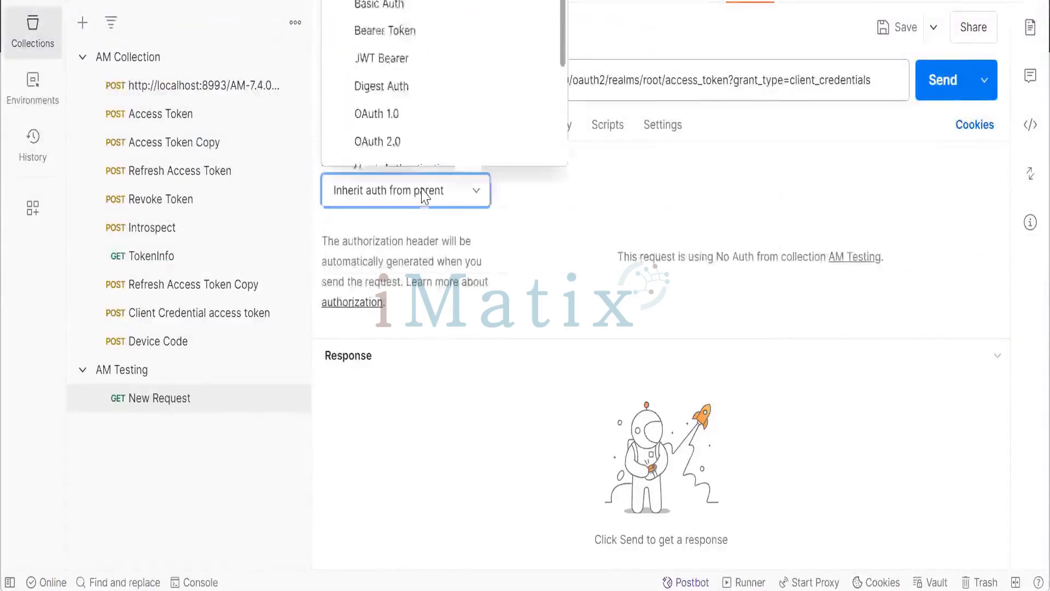
{"action": "scroll", "coordinate": [376, 30], "scroll_direction": "down", "scroll_amount": 1}
{"action": "left_click", "coordinate": [376, 0]}
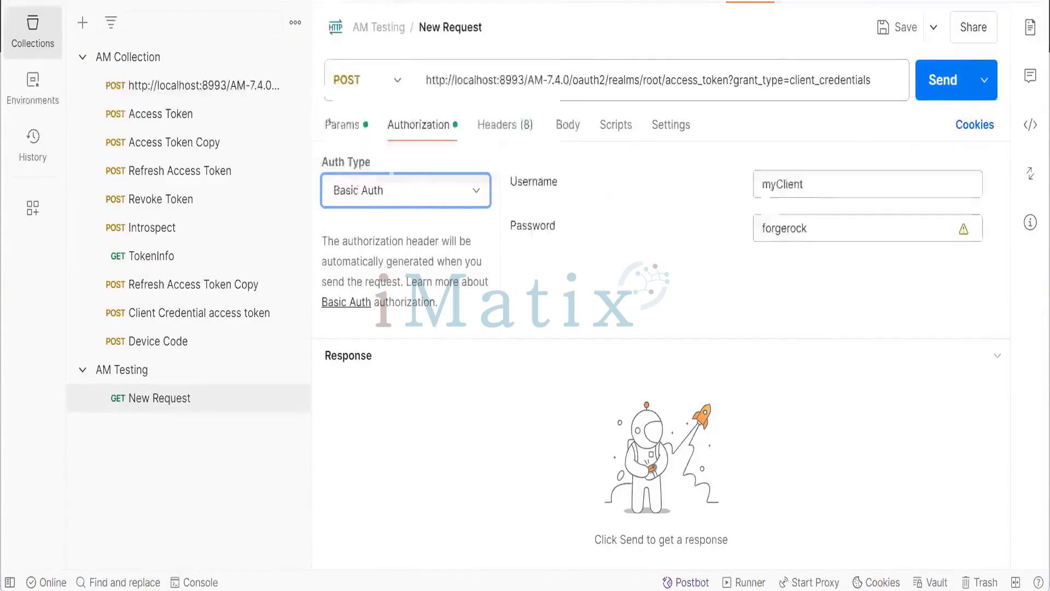
- Change the Basic Auth username to newClient
{"action": "left_click", "coordinate": [781, 188]}
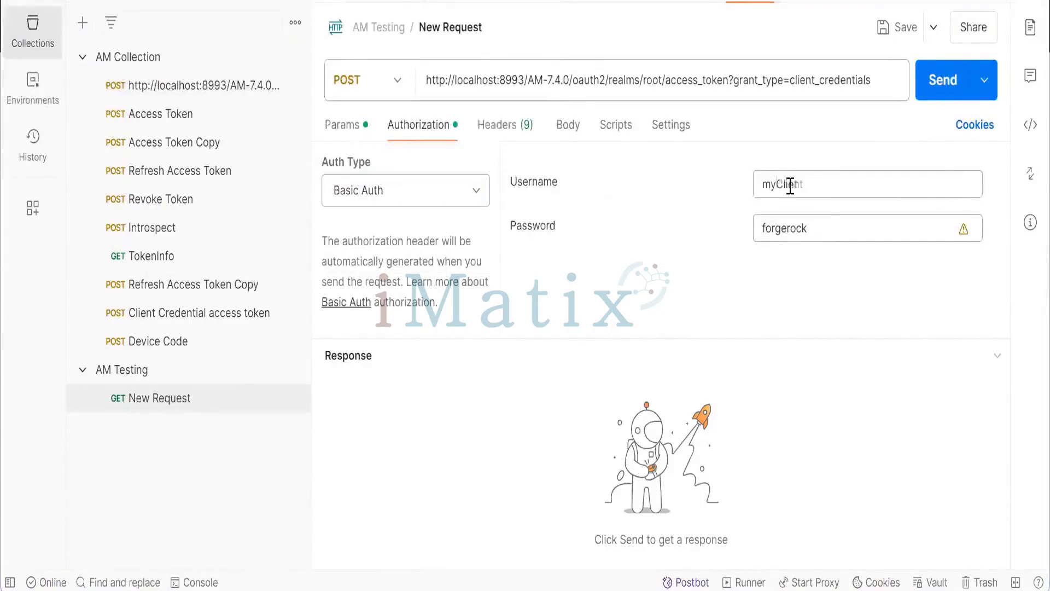
{"action": "key", "text": "BackSpace"}
{"action": "key", "text": "BackSpace"}
{"action": "type", "text": "new"}
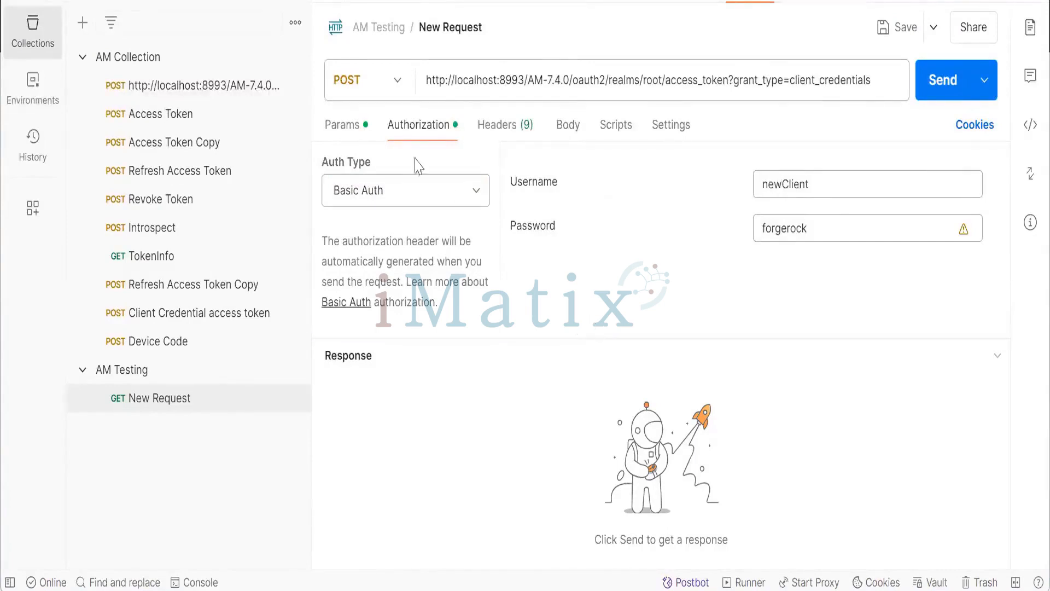
{"action": "left_click", "coordinate": [344, 132]}
{"action": "key", "text": "alt+Tab"}
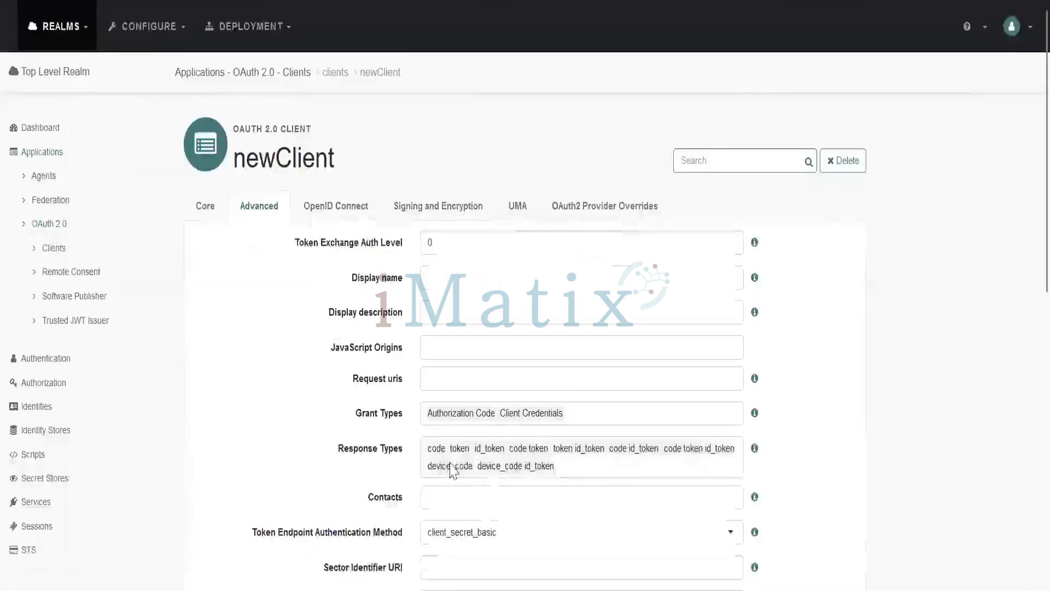
{"action": "key", "text": "alt+Tab"}
{"action": "key", "text": "Tab"}
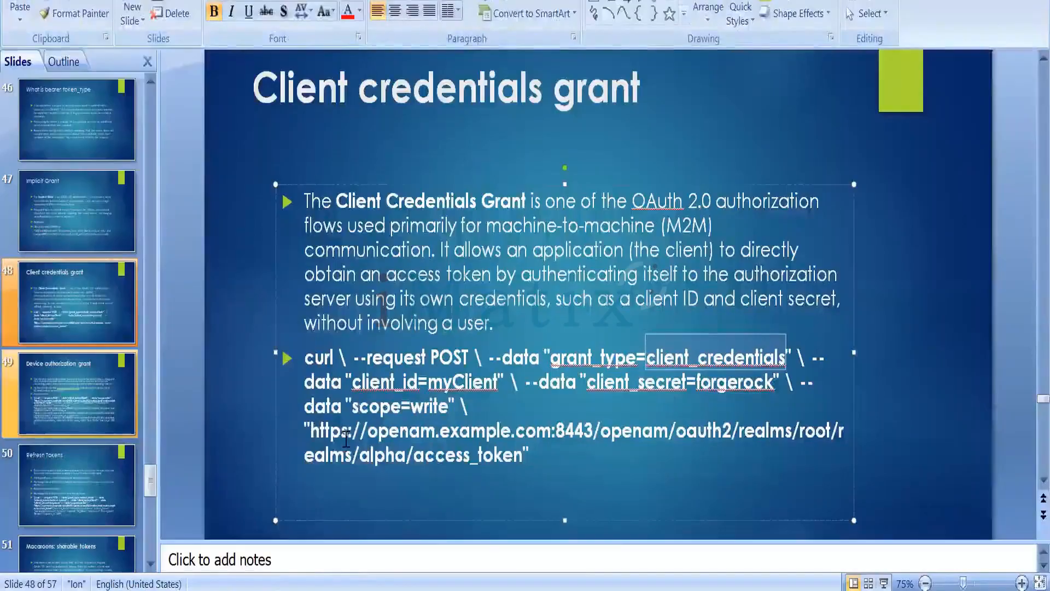
{"action": "key", "text": "alt+Tab"}
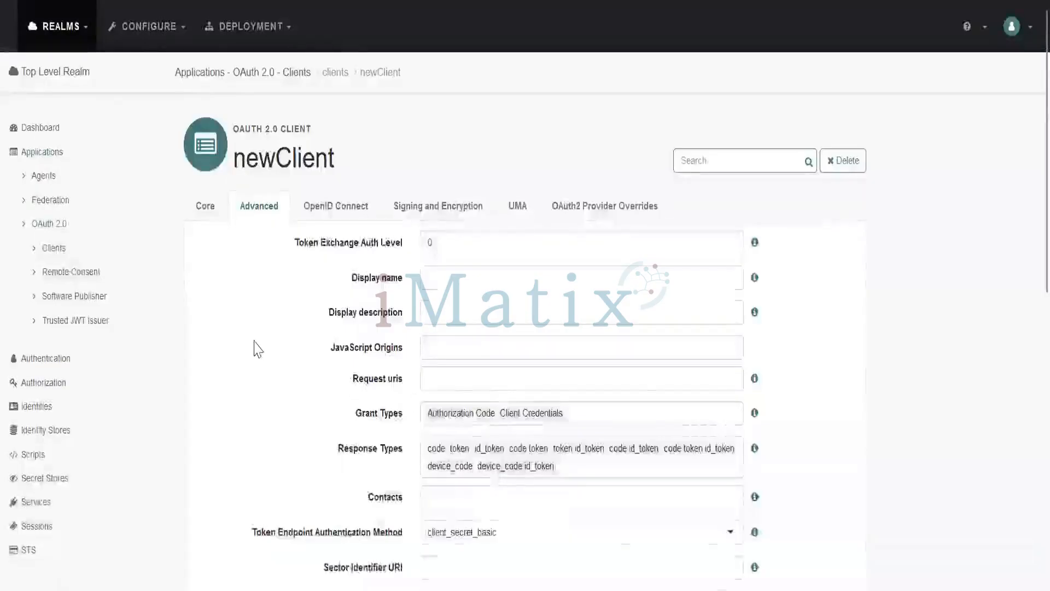
{"action": "key", "text": "alt+Tab"}
{"action": "key", "text": "alt+Tab"}
- Compare the Client Credential access token request's query parameters with the new request's
{"action": "left_click", "coordinate": [213, 323]}
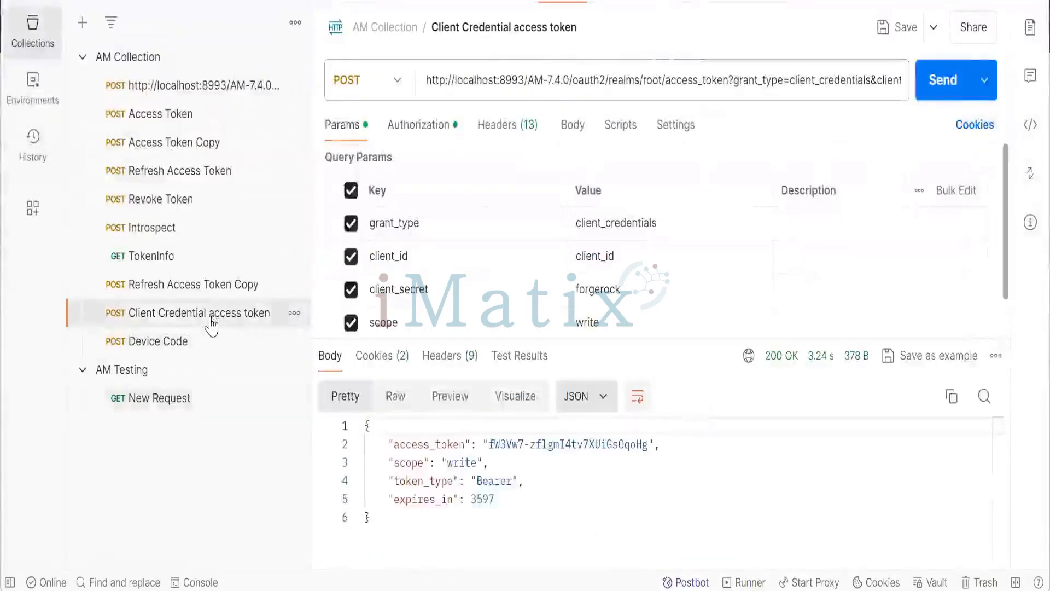
{"action": "left_click", "coordinate": [195, 395]}
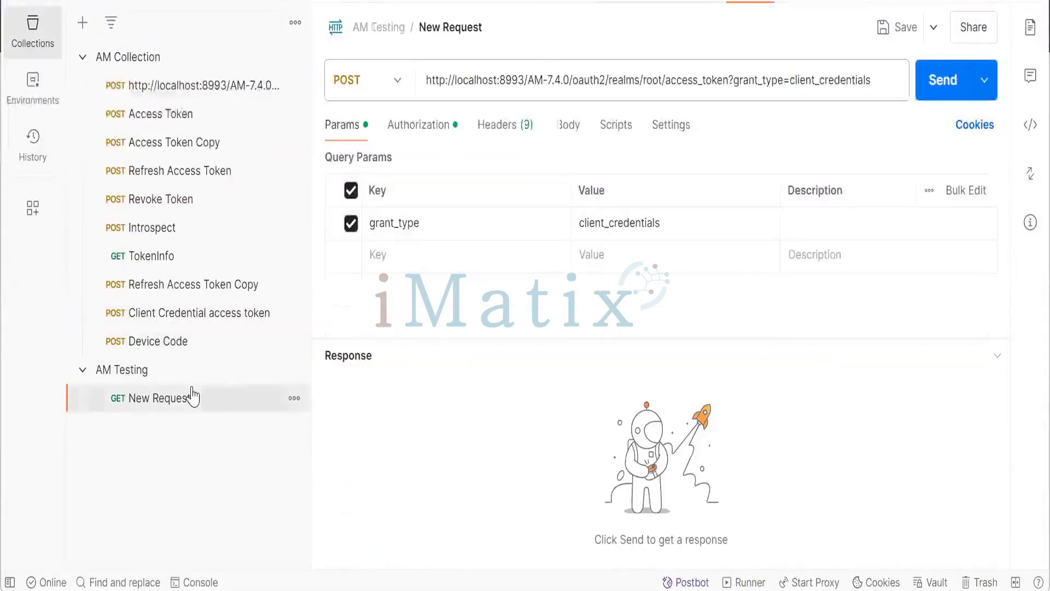
{"action": "left_click", "coordinate": [404, 253]}
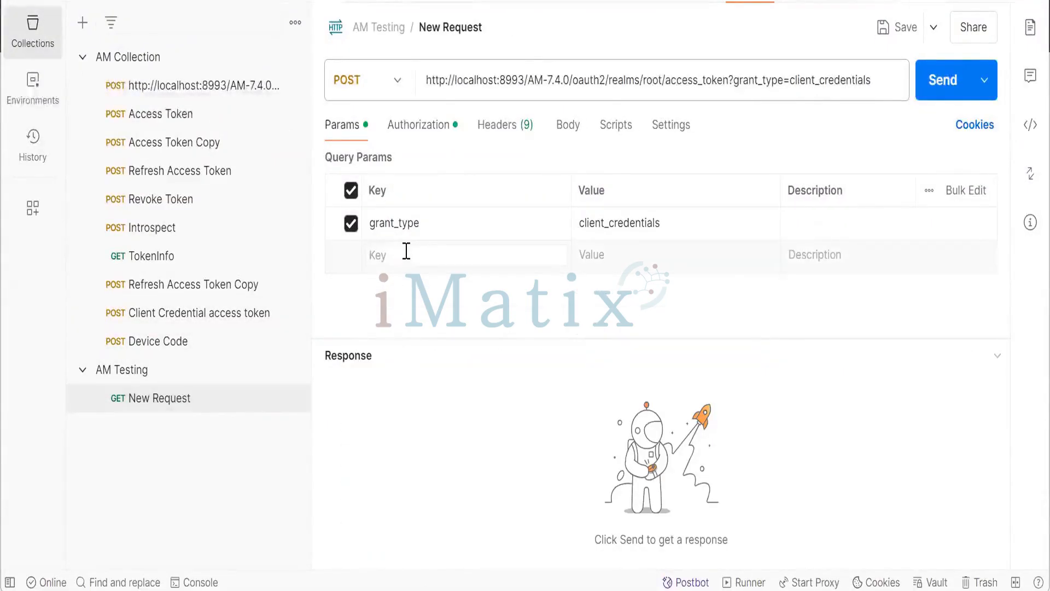
- Add a second query parameter with the key client_id, copied from the slide's curl example
{"action": "type", "text": "client"}
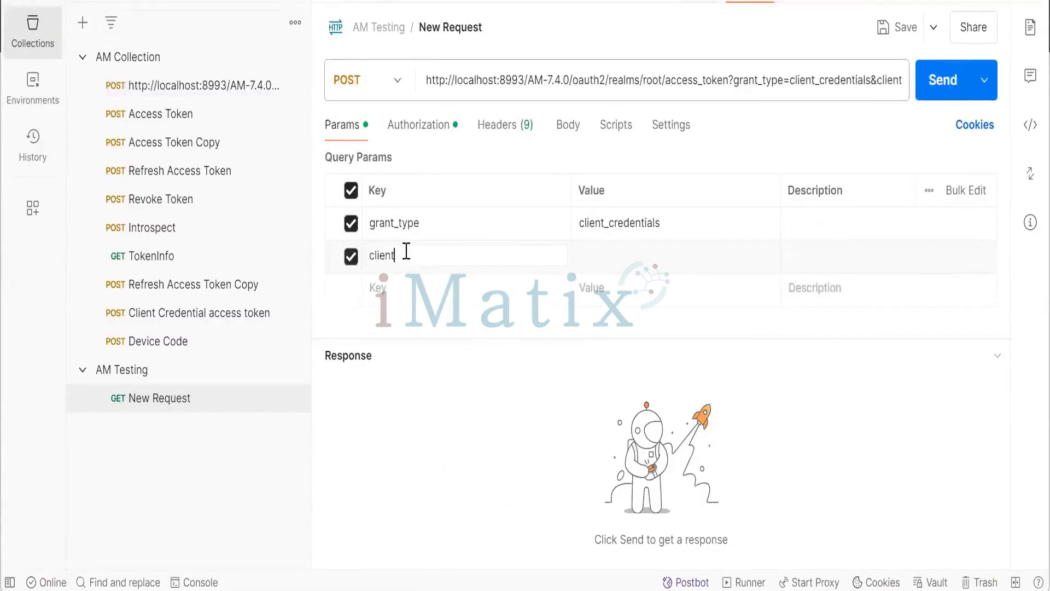
{"action": "key", "text": "alt+Tab"}
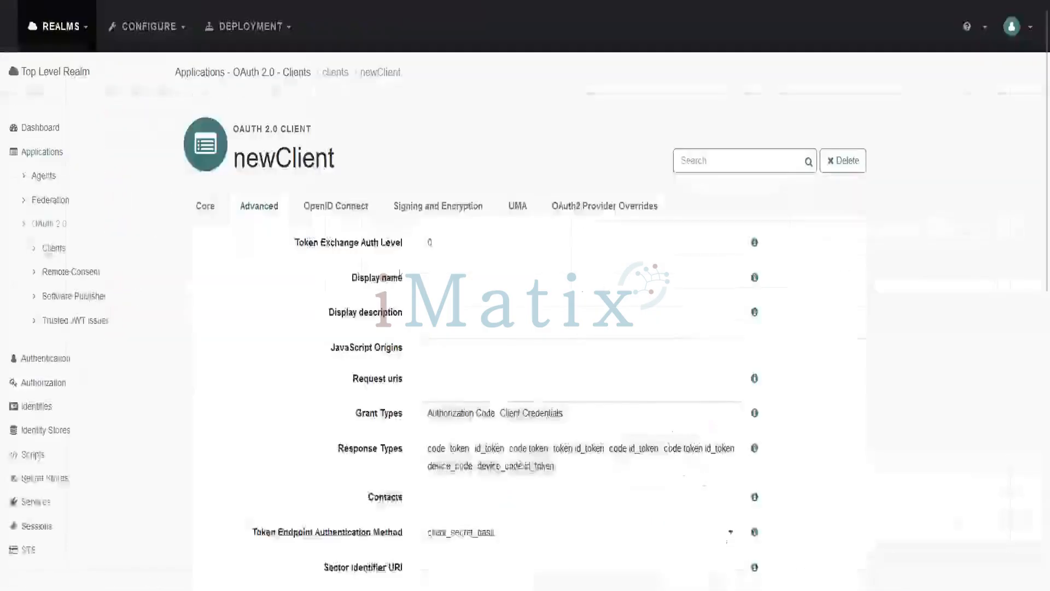
{"action": "key", "text": "alt+Tab"}
{"action": "key", "text": "alt+Tab"}
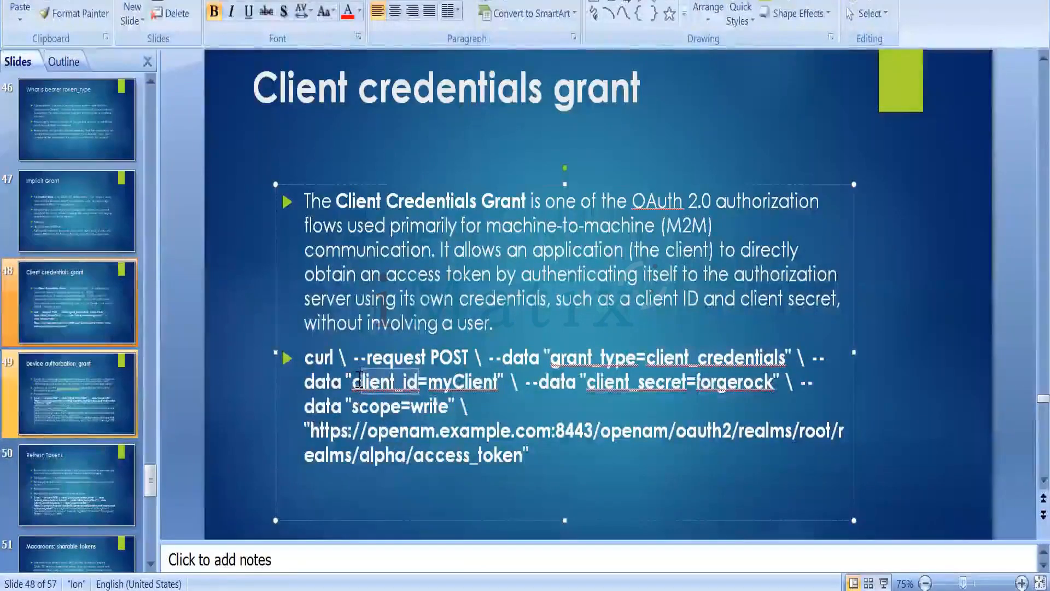
{"action": "left_click_drag", "start_coordinate": [359, 380], "coordinate": [419, 377]}
{"action": "key", "text": "ctrl+c"}
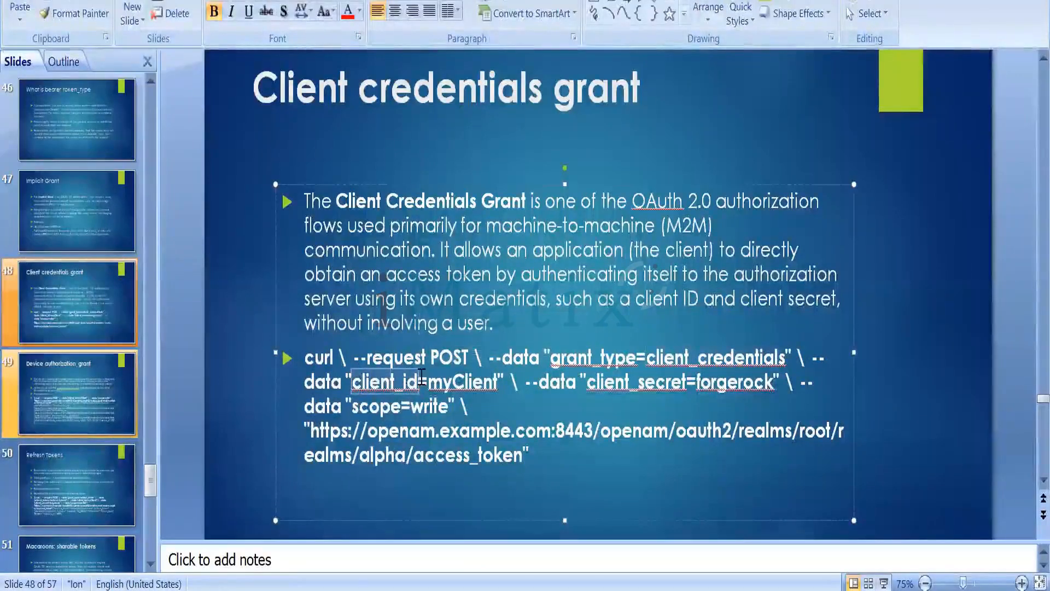
{"action": "key", "text": "alt+Tab"}
{"action": "key", "text": "alt+Tab"}
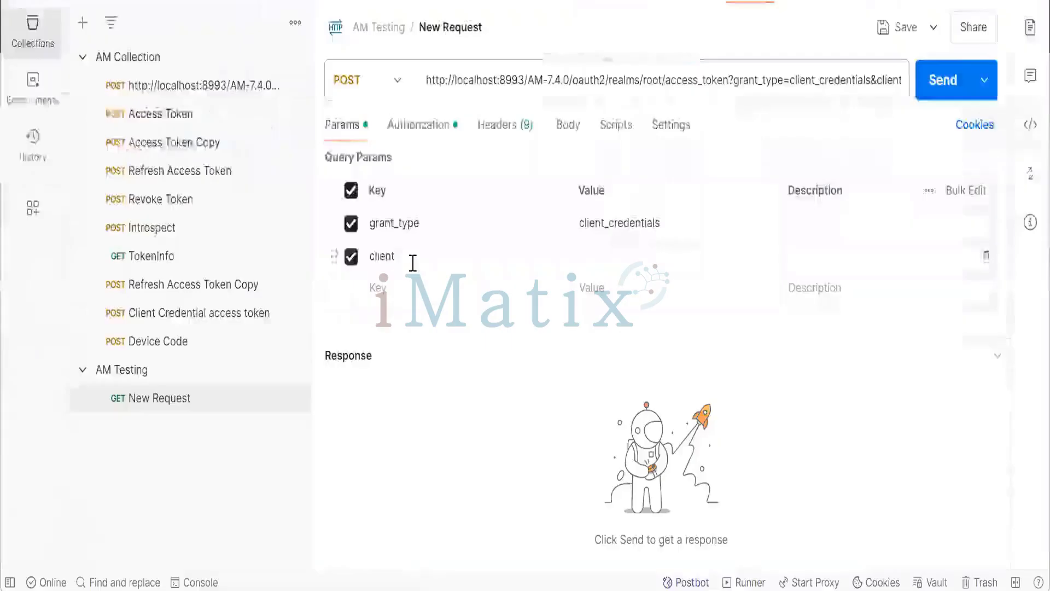
{"action": "key", "text": "ctrl+a"}
{"action": "key", "text": "ctrl+v"}
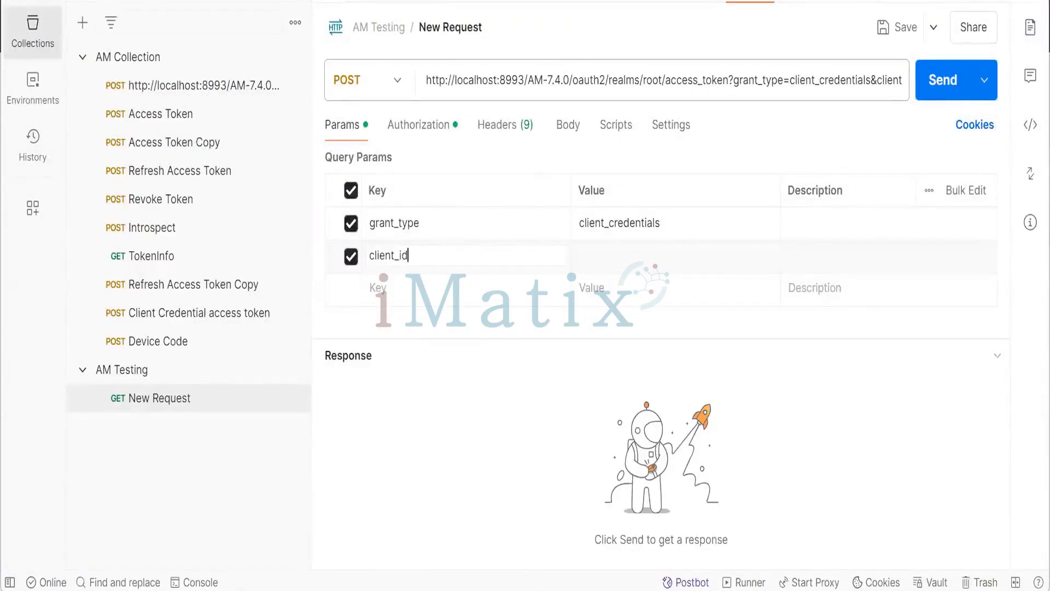
- Copy the client name newClient from the AM client page and set it as the client_id value
{"action": "left_click", "coordinate": [623, 563]}
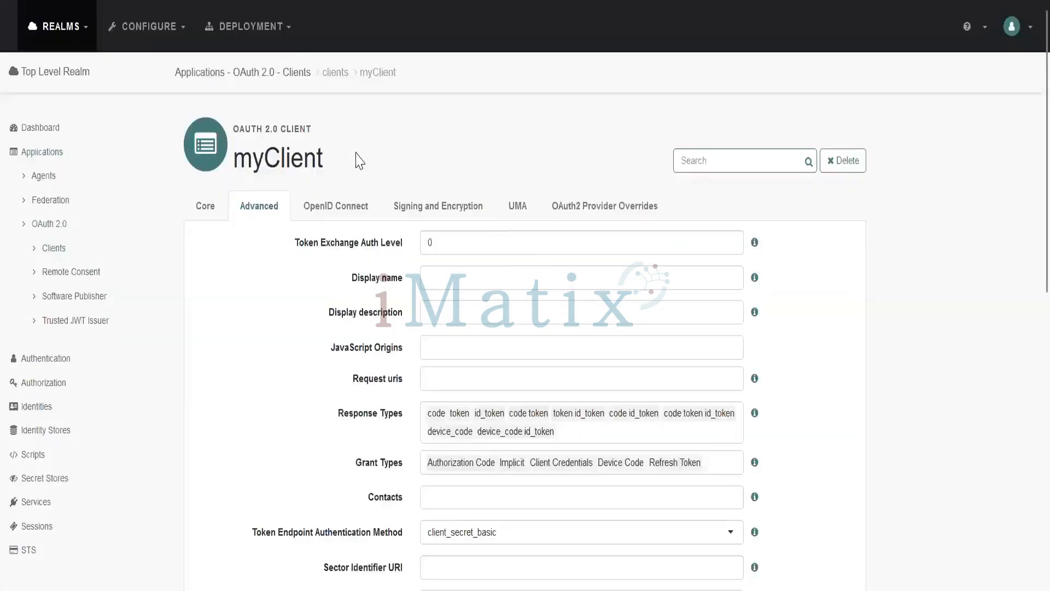
{"action": "left_click_drag", "start_coordinate": [332, 169], "coordinate": [317, 164]}
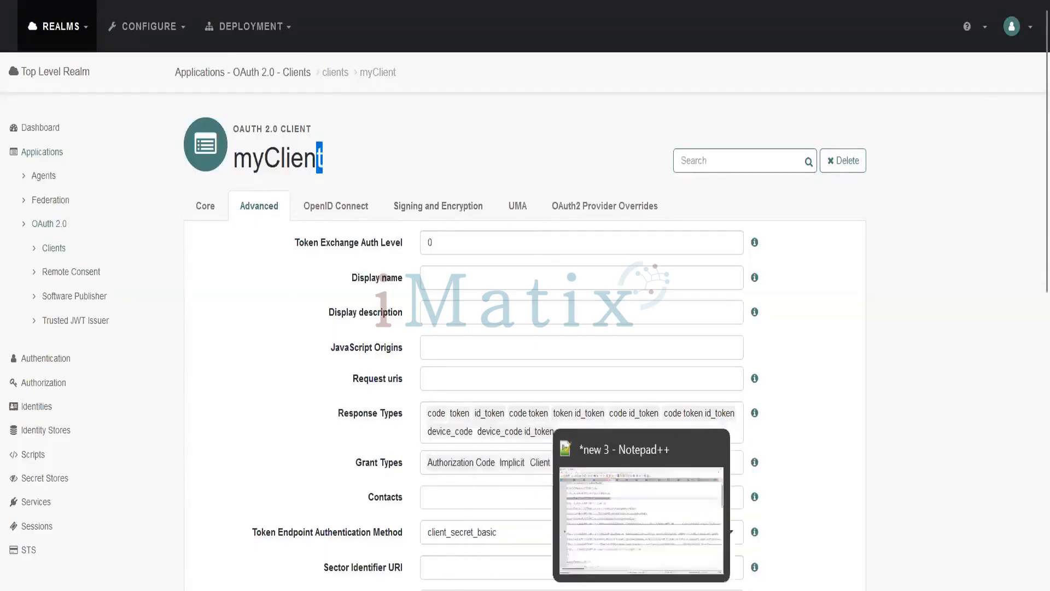
{"action": "mouse_move", "coordinate": [684, 586]}
{"action": "left_click", "coordinate": [730, 550]}
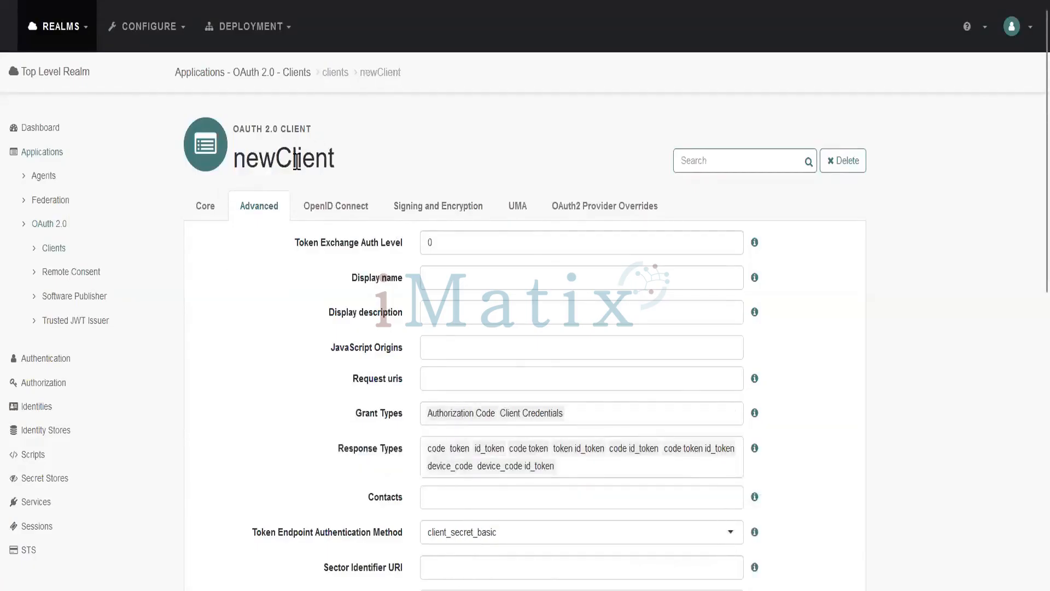
{"action": "left_click_drag", "start_coordinate": [339, 164], "coordinate": [236, 165]}
{"action": "key", "text": "ctrl+c"}
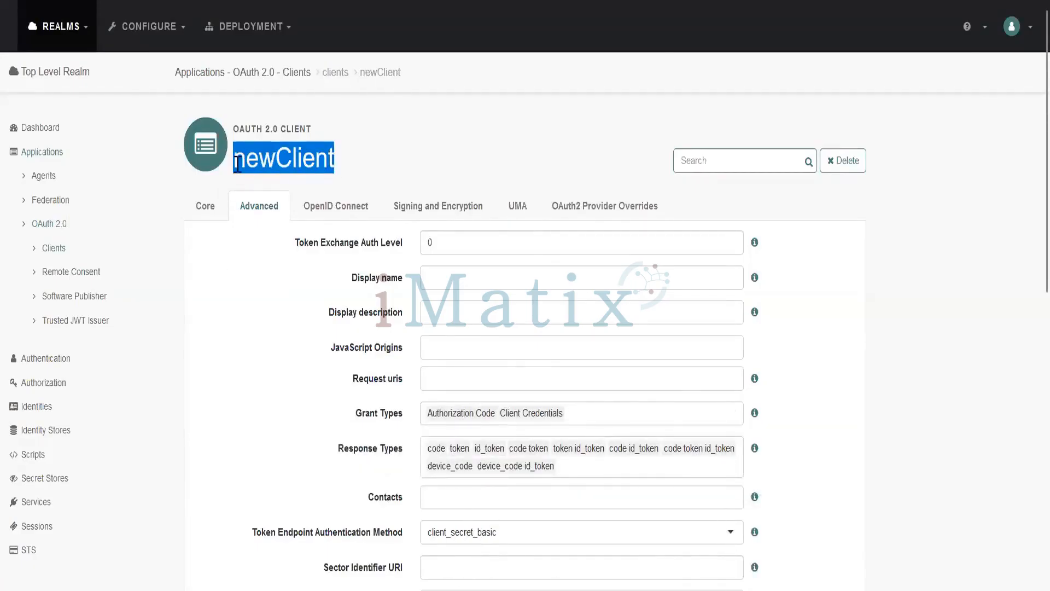
{"action": "key", "text": "alt+Tab"}
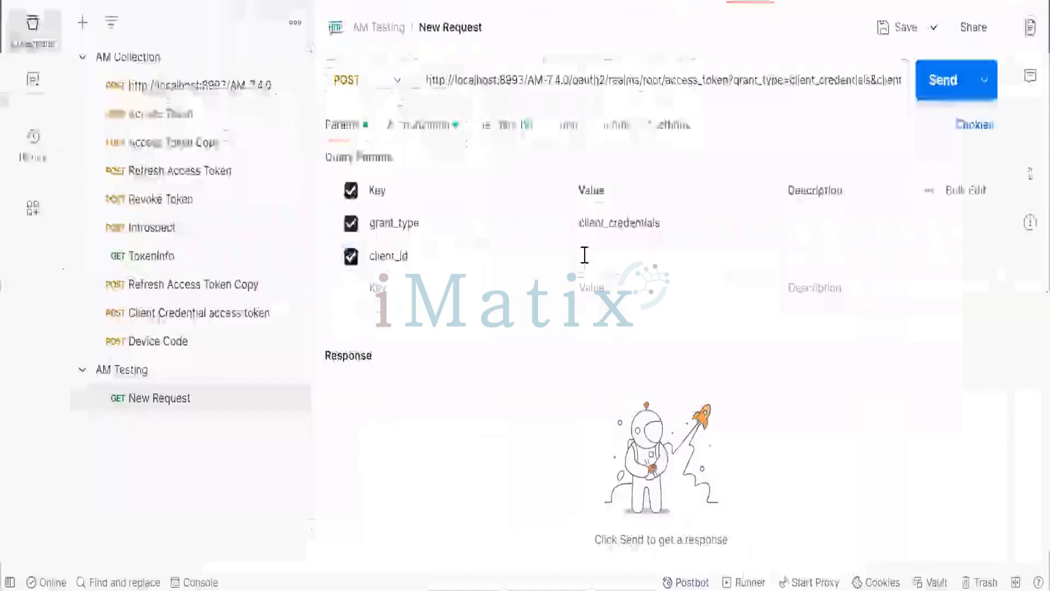
{"action": "left_click", "coordinate": [584, 255]}
{"action": "key", "text": "ctrl+v"}
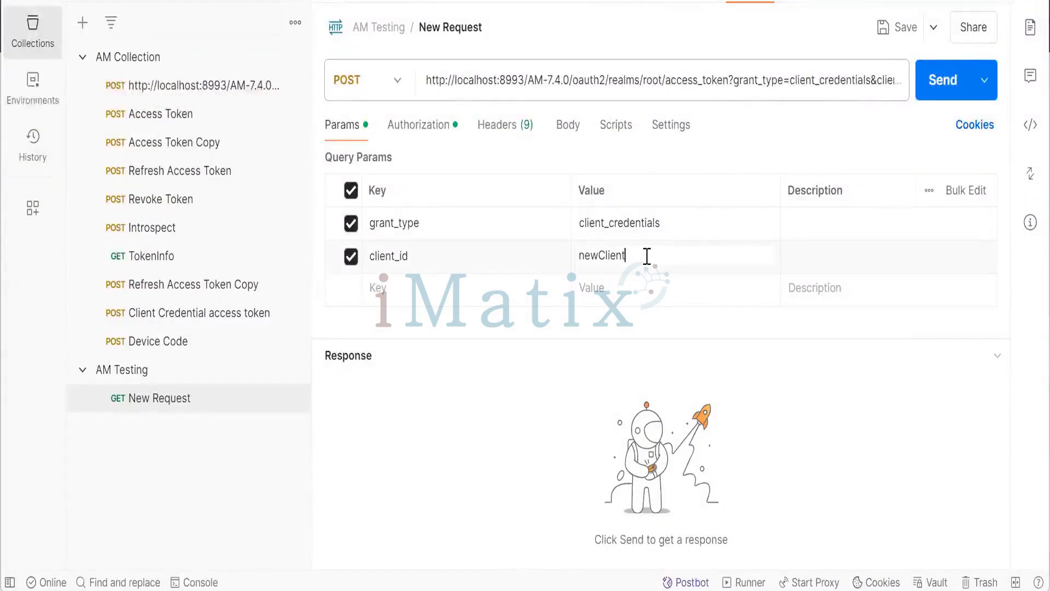
- Add a client_secret query parameter and paste the client secret copied from the slide as its value
{"action": "key", "text": "alt+Tab"}
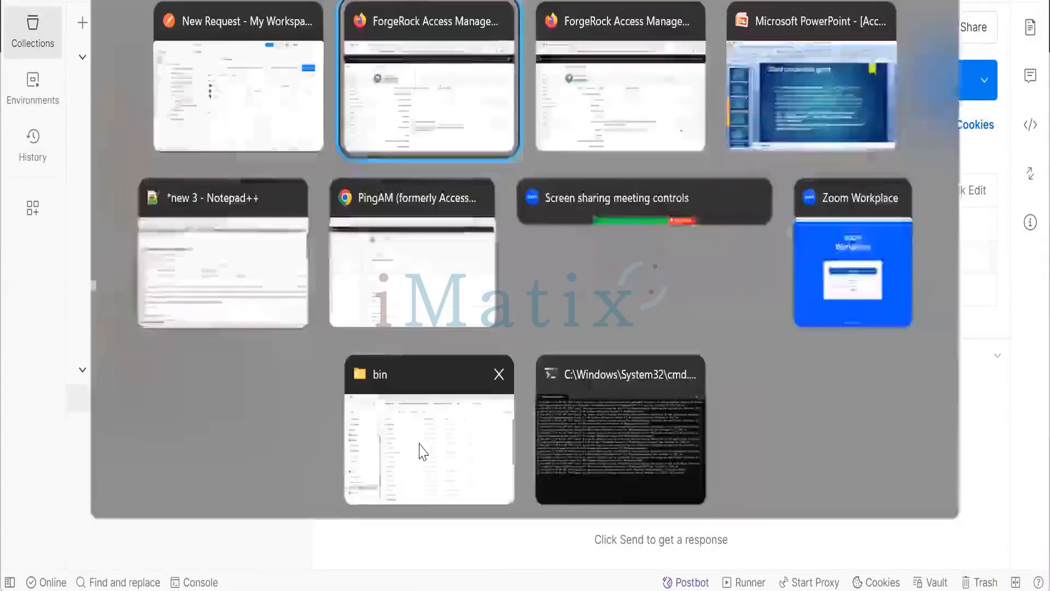
{"action": "key", "text": "alt+Tab"}
{"action": "key", "text": "alt+Tab"}
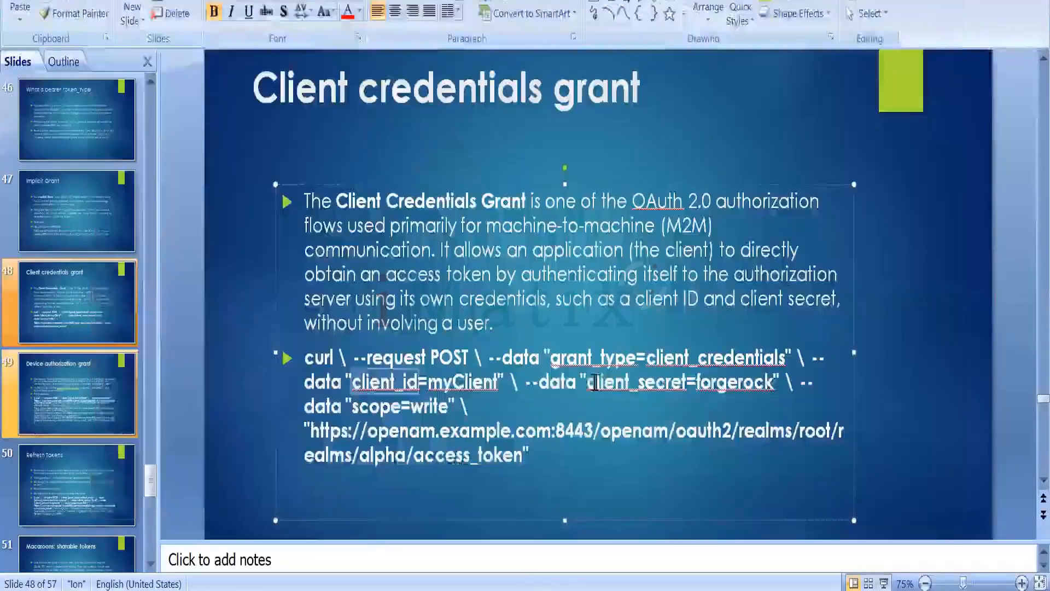
{"action": "left_click_drag", "start_coordinate": [587, 383], "coordinate": [687, 380]}
{"action": "key", "text": "ctrl+c"}
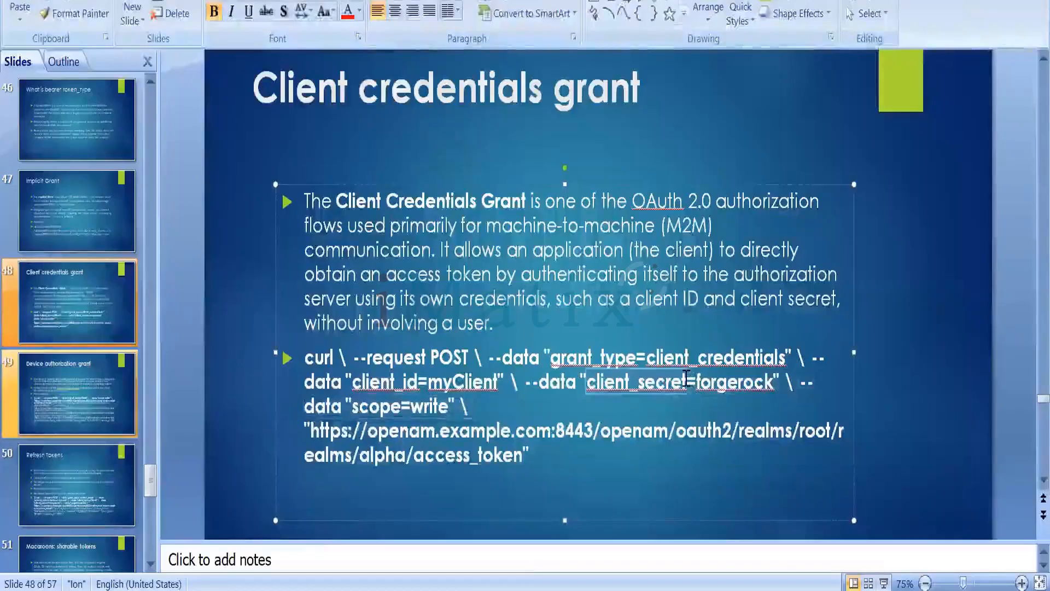
{"action": "key", "text": "alt+Tab"}
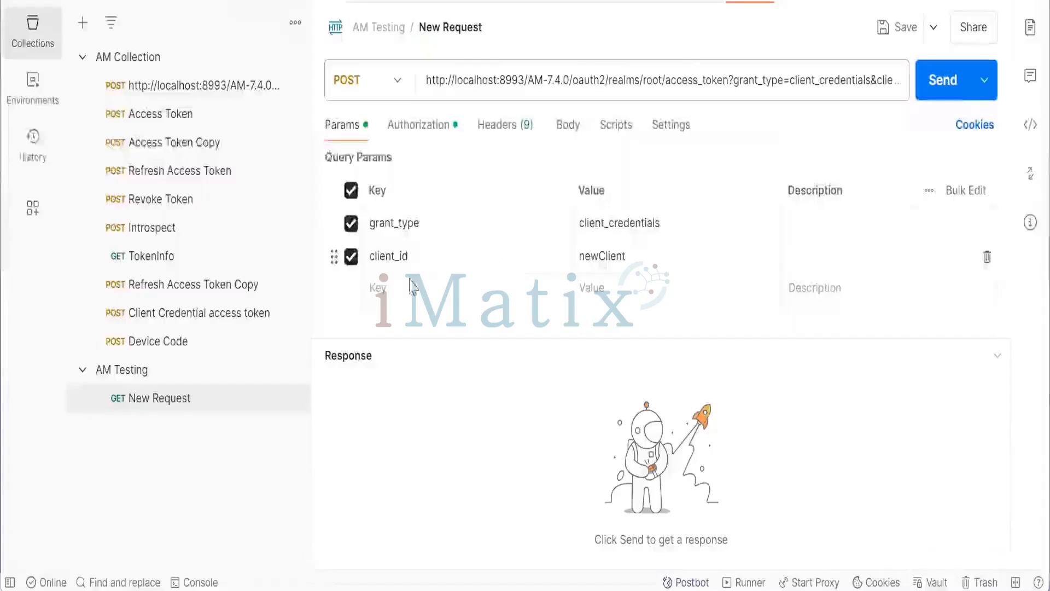
{"action": "key", "text": "ctrl+v"}
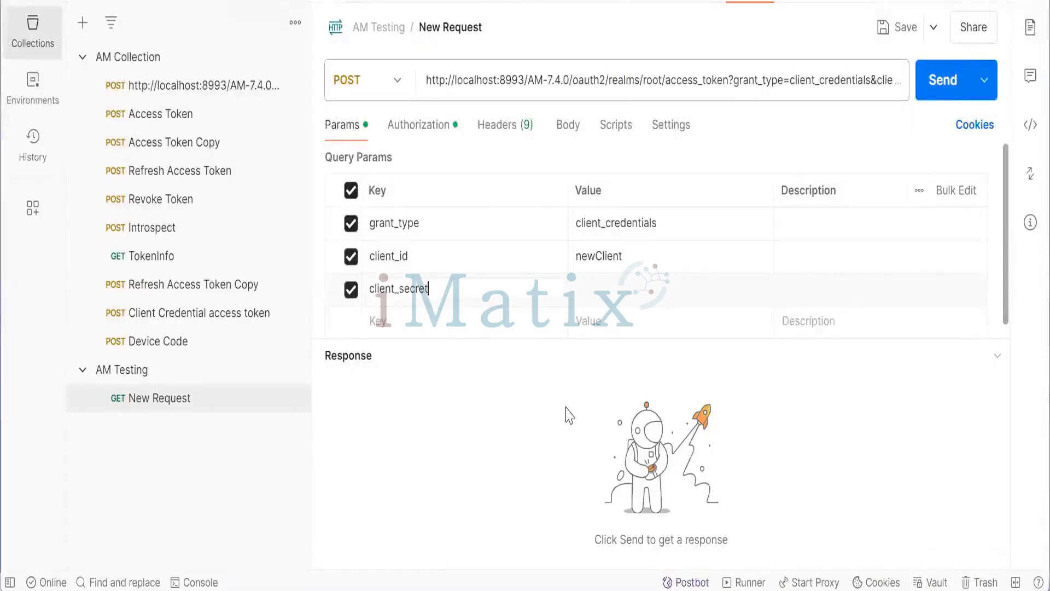
{"action": "key", "text": "alt+Tab"}
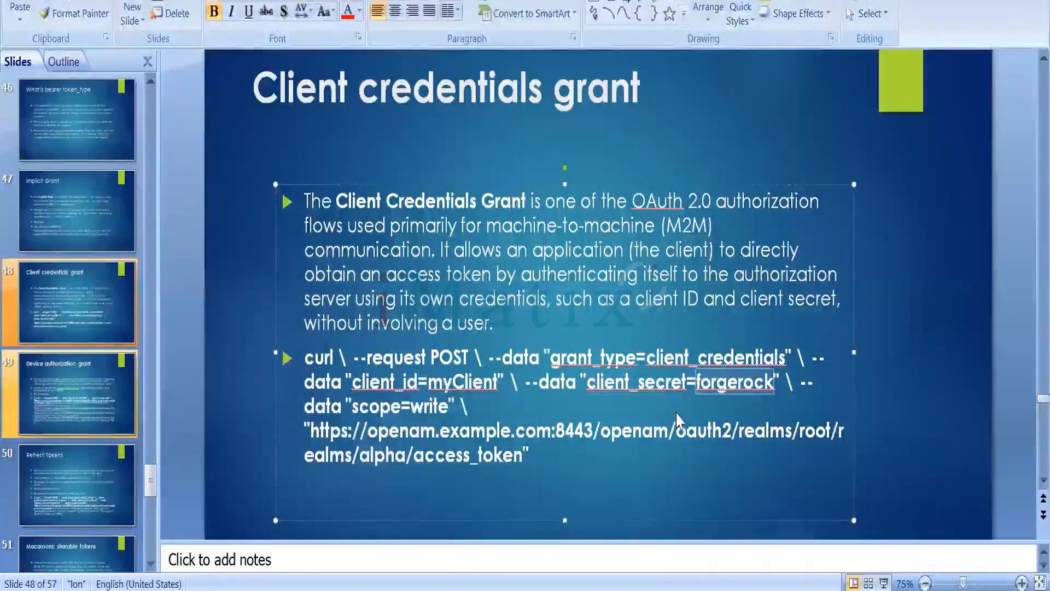
{"action": "key", "text": "alt+Tab"}
{"action": "left_click", "coordinate": [607, 293]}
{"action": "type", "text": "forgerock"}
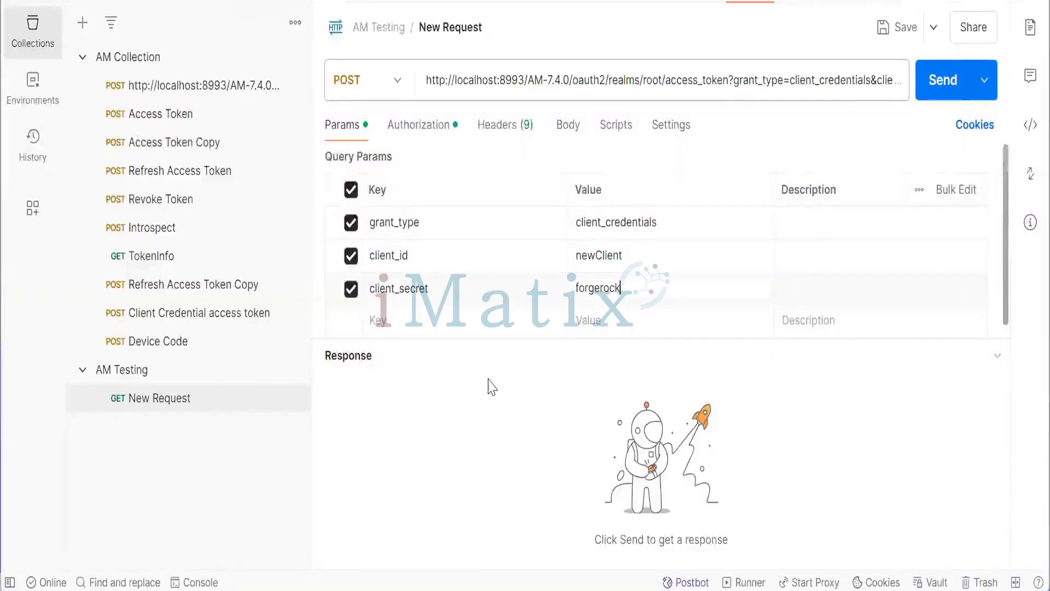
- Send the token request and open the Client Credential access token request to compare its parameters
{"action": "left_click", "coordinate": [948, 99]}
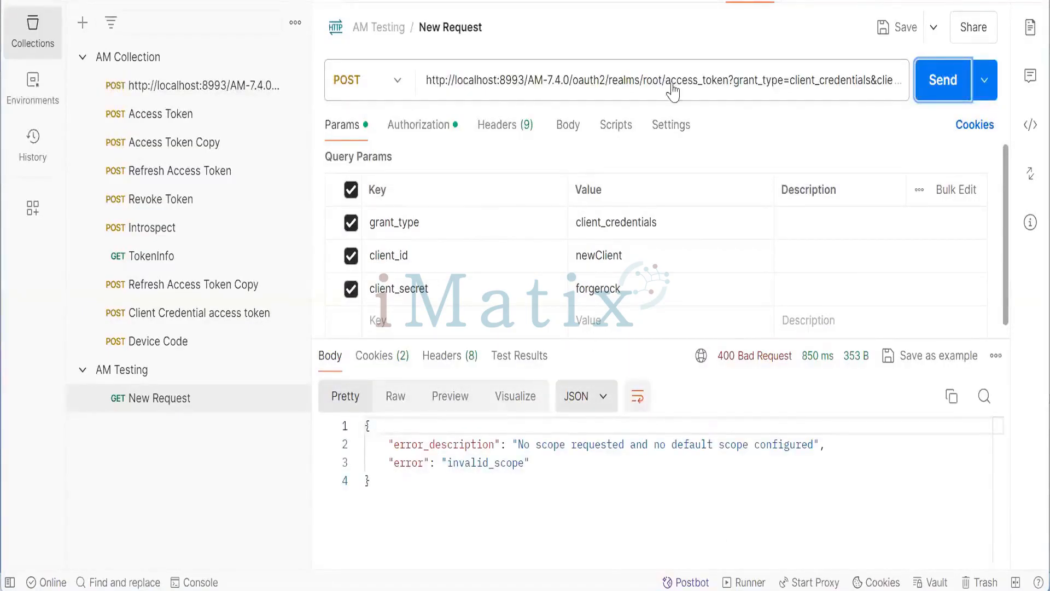
{"action": "left_click", "coordinate": [169, 316]}
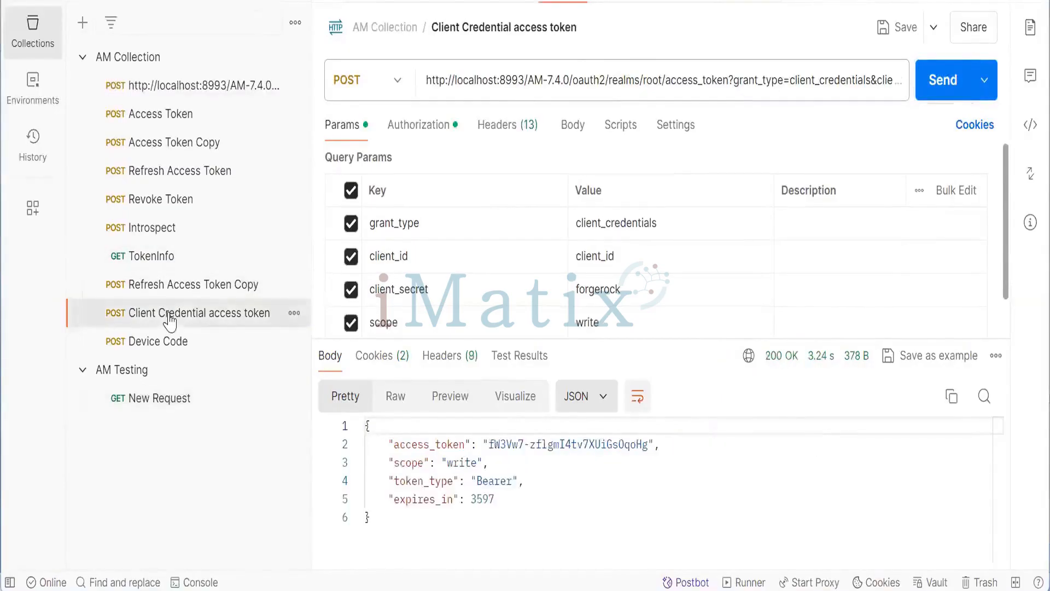
{"action": "left_click", "coordinate": [181, 393]}
- Add a scope query parameter with the value write and send the token request again
{"action": "left_click", "coordinate": [397, 323]}
{"action": "type", "text": "scope"}
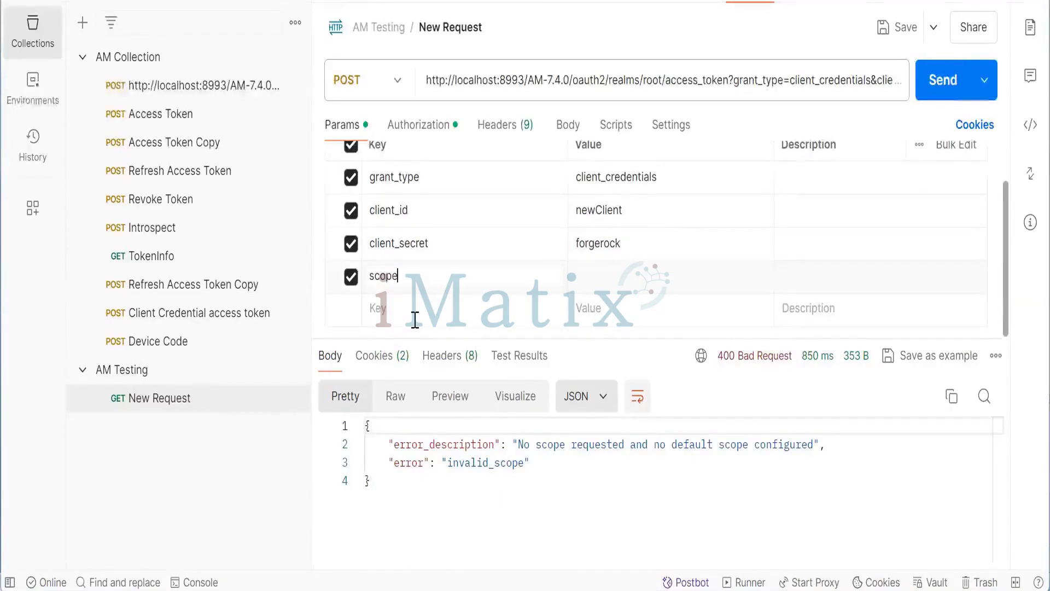
{"action": "left_click", "coordinate": [670, 283]}
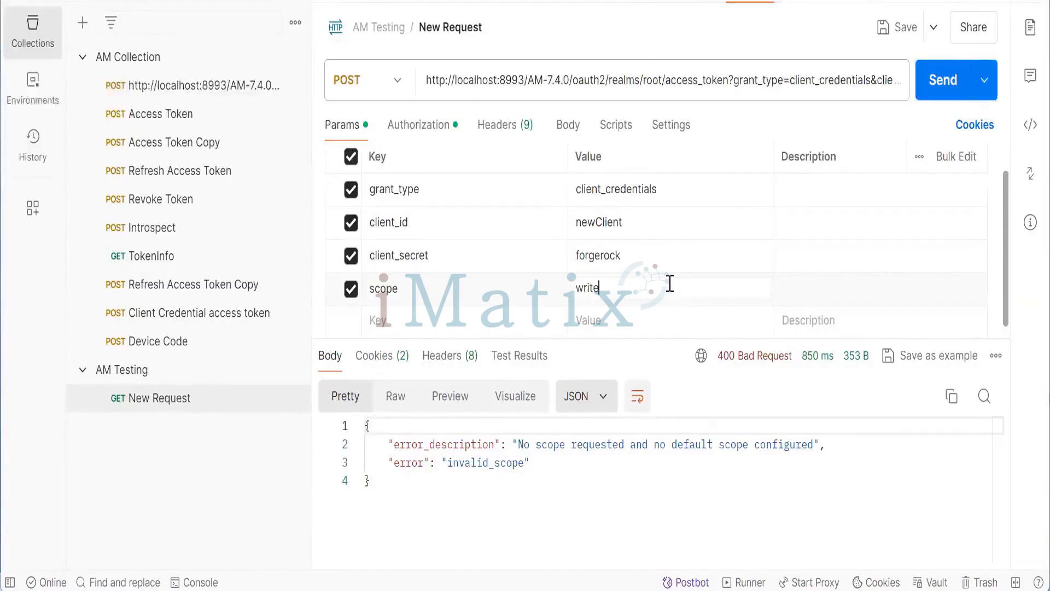
{"action": "left_click", "coordinate": [937, 82]}
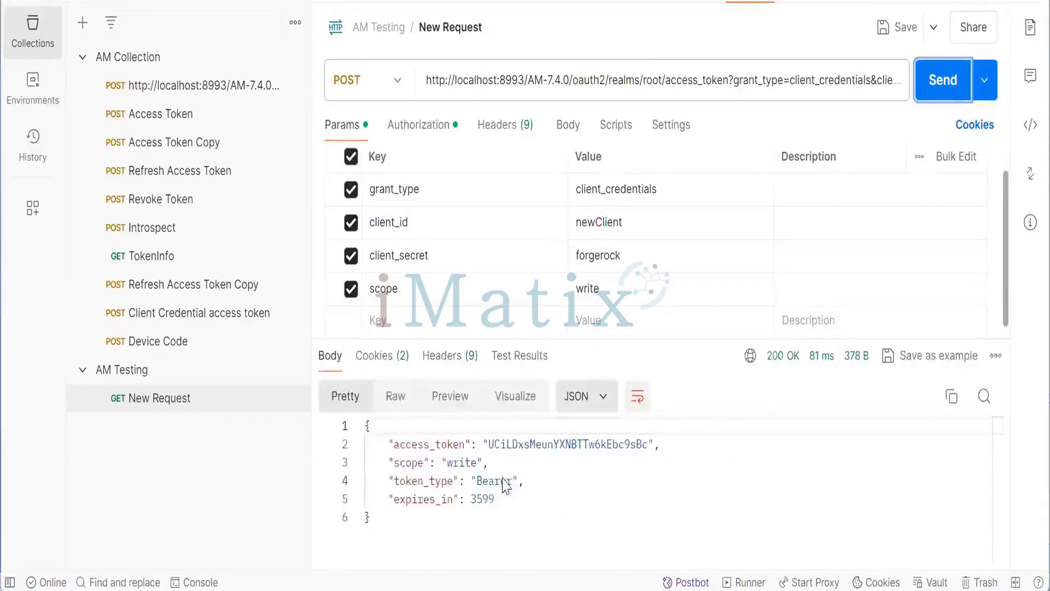
- Review the returned access token against the AM client settings and the slide's curl example
{"action": "left_click_drag", "start_coordinate": [488, 444], "coordinate": [643, 445]}
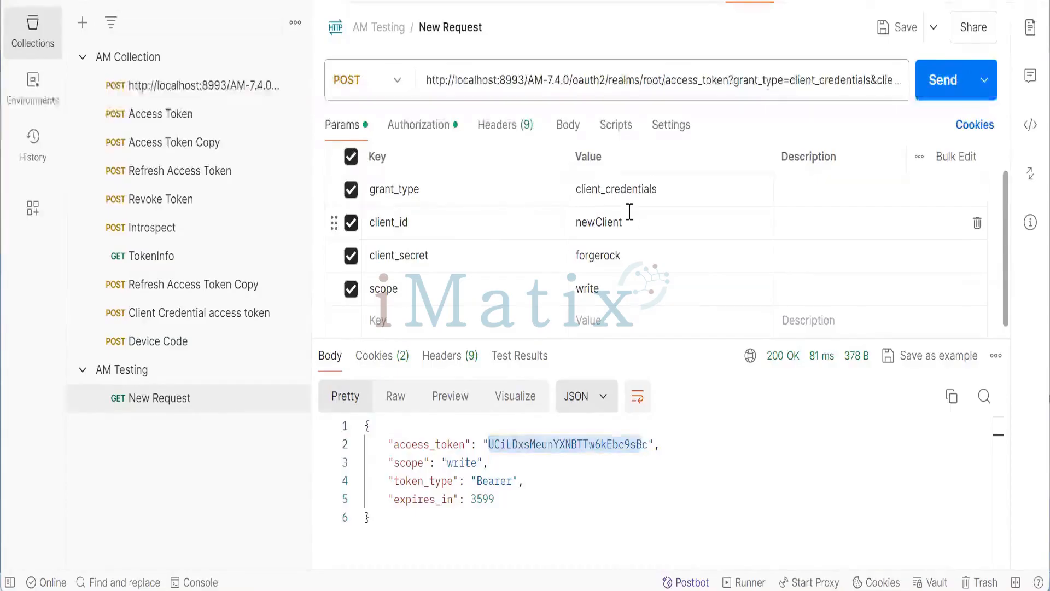
{"action": "key", "text": "alt+Tab"}
{"action": "key", "text": "alt+Tab"}
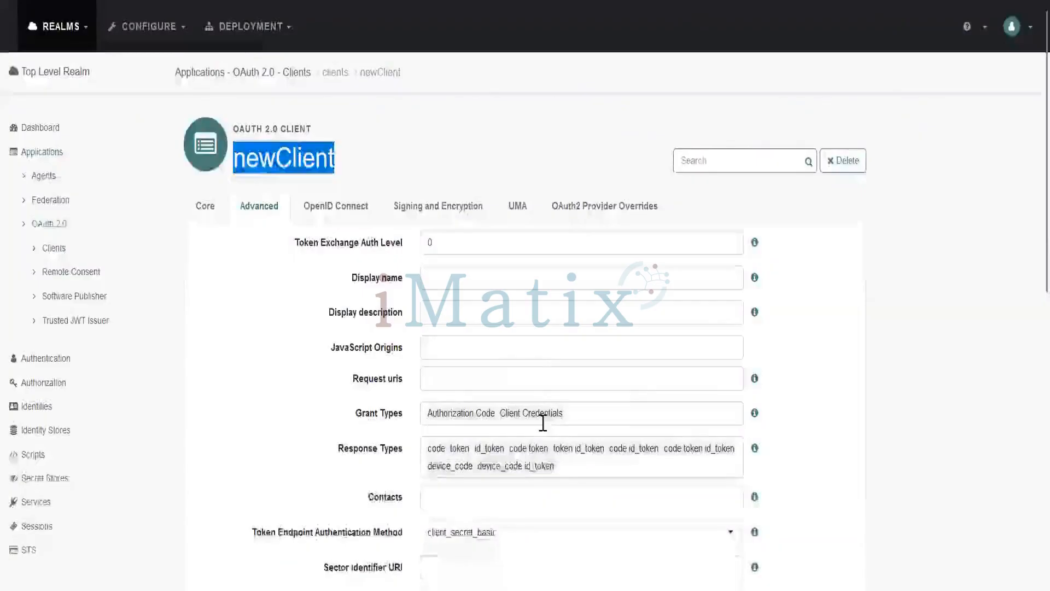
{"action": "key", "text": "alt+Tab"}
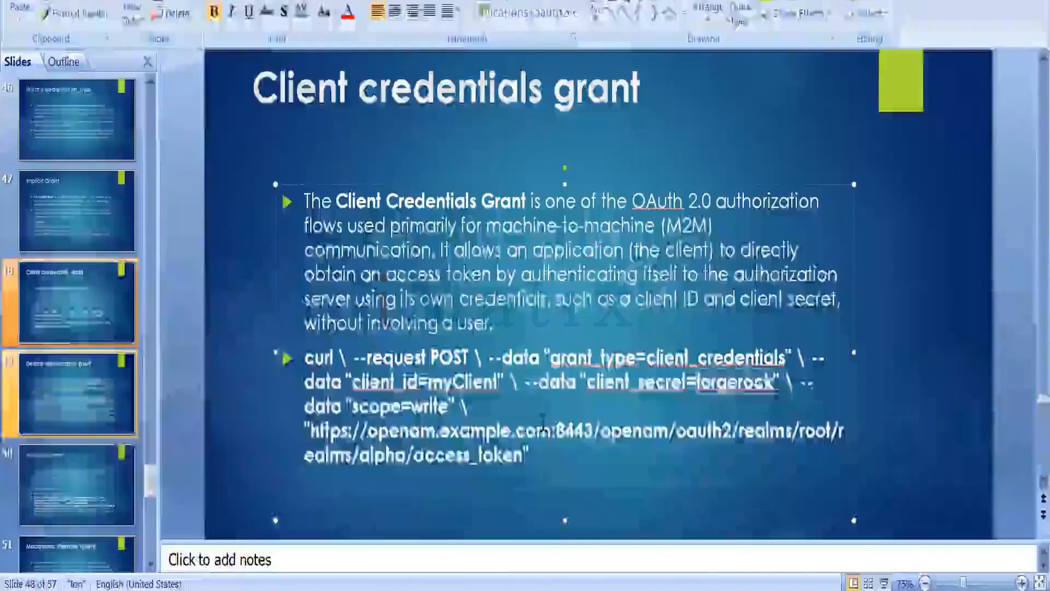
{"action": "key", "text": "alt+Tab"}
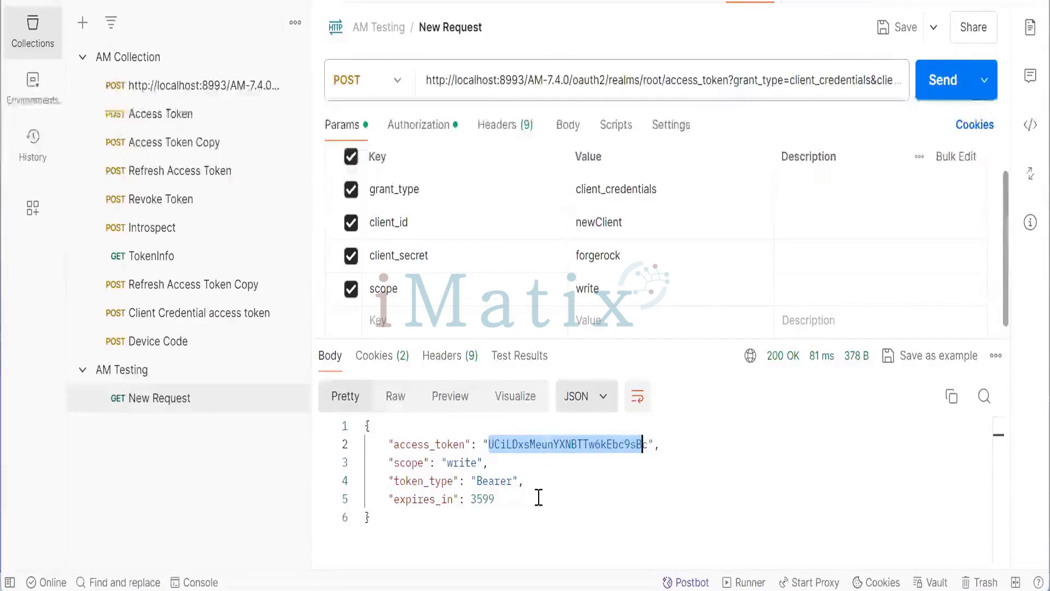
{"action": "key", "text": "alt+Tab"}
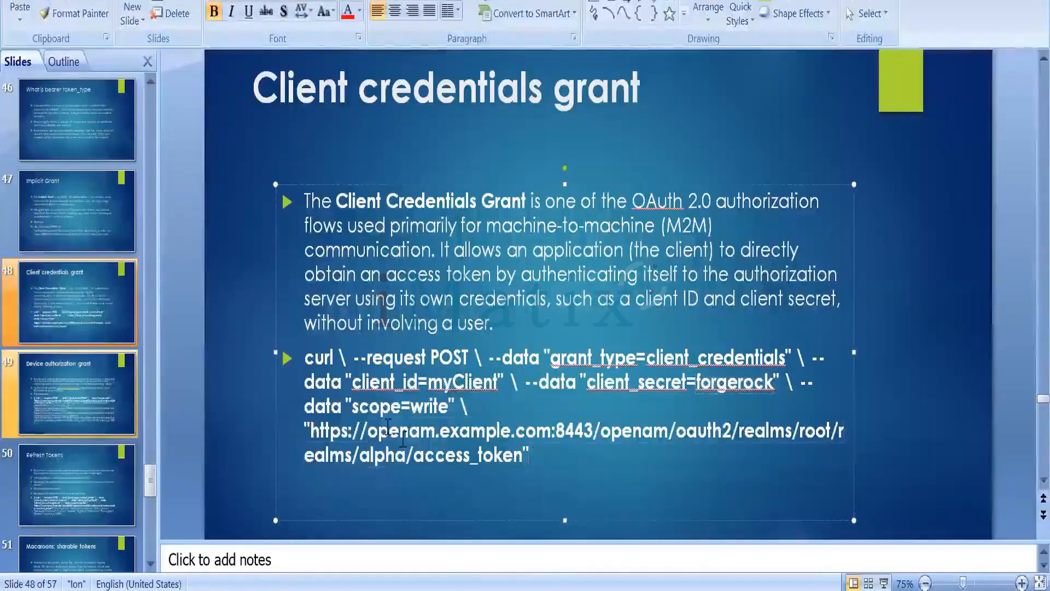
{"action": "left_click_drag", "start_coordinate": [532, 459], "coordinate": [214, 354]}
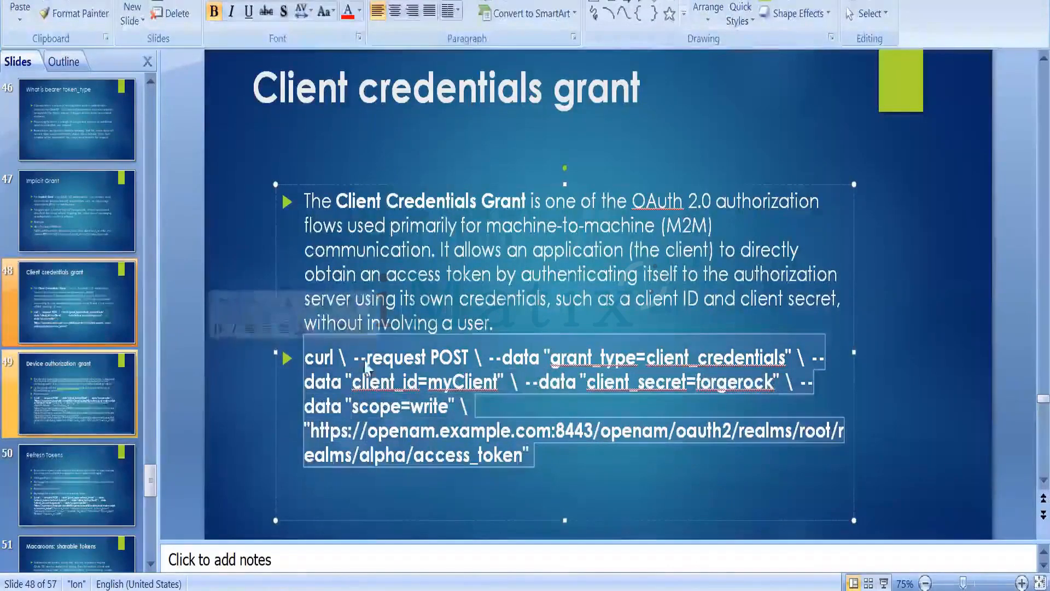
{"action": "left_click", "coordinate": [544, 468]}
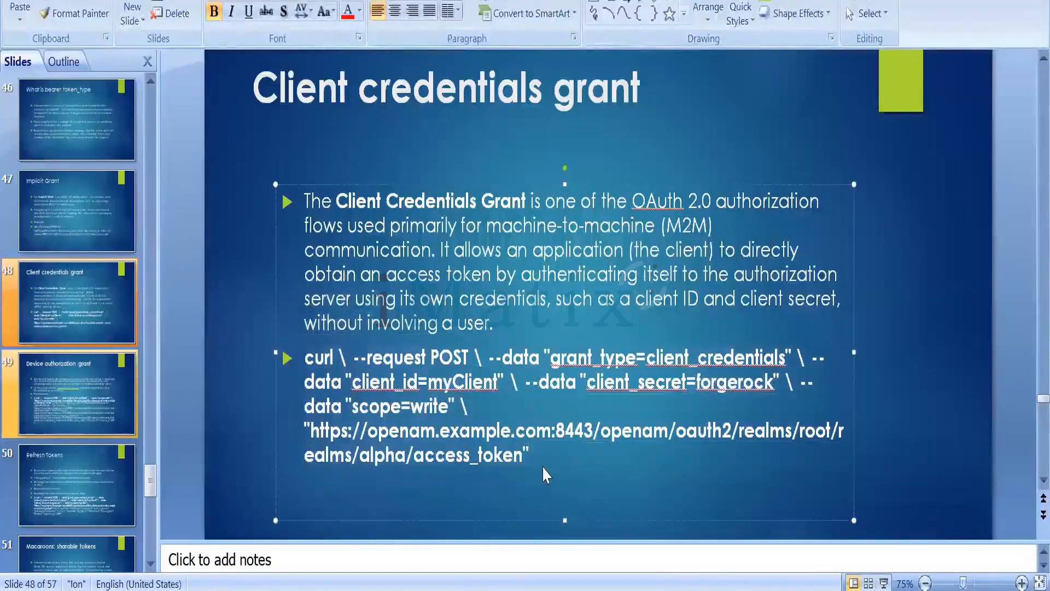
{"action": "key", "text": "alt+Tab"}
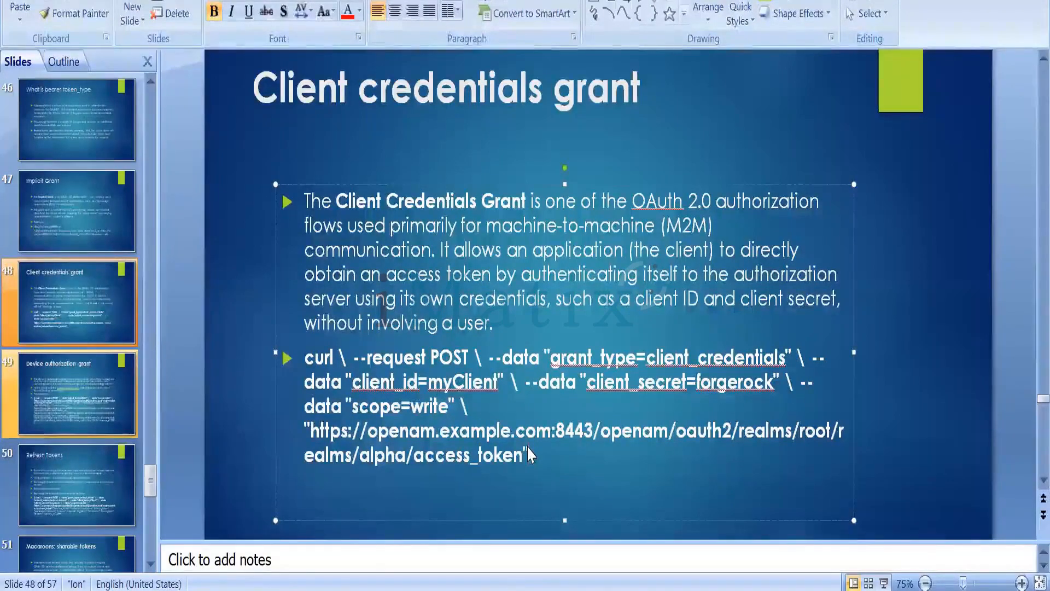
- Move to the Device authorization grant slide in the presentation
{"action": "left_click", "coordinate": [904, 418]}
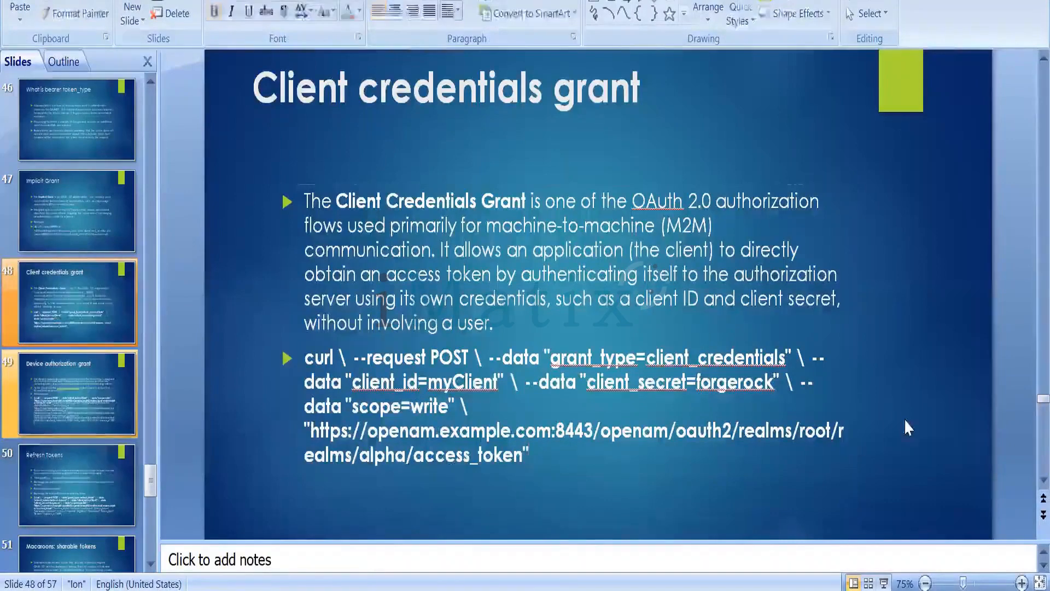
{"action": "left_click", "coordinate": [449, 436]}
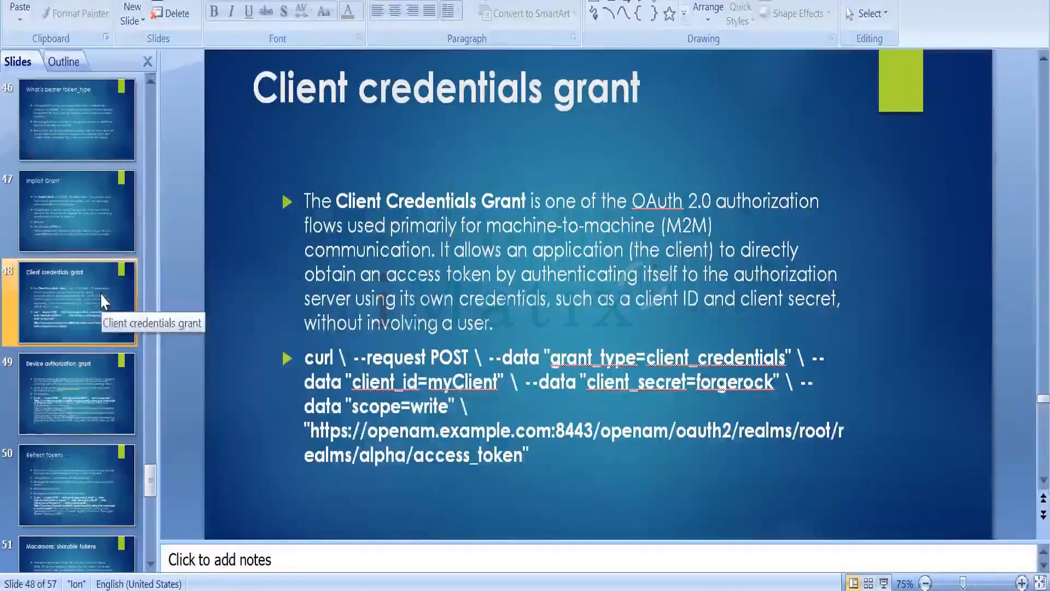
{"action": "left_click", "coordinate": [81, 385]}
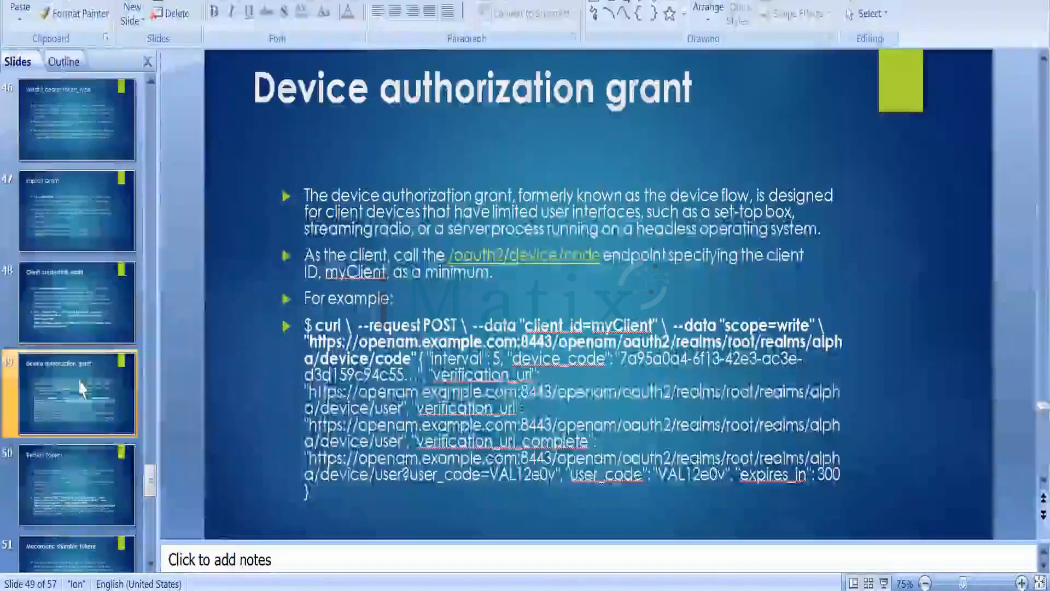
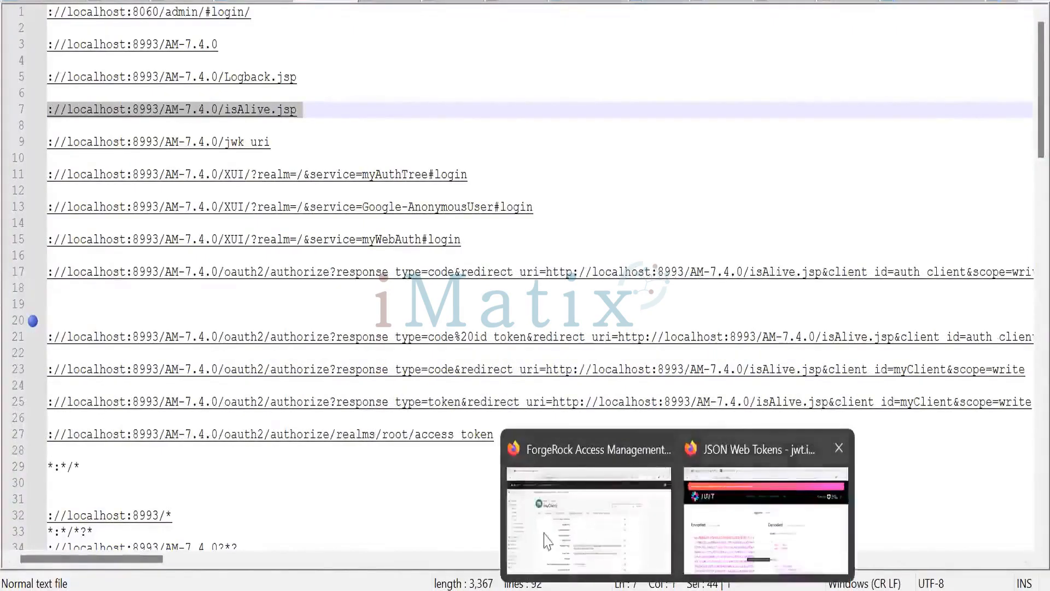
- Compare the grant types configured for the myClient and auth_client OAuth2 clients in AM
{"action": "left_click", "coordinate": [549, 540]}
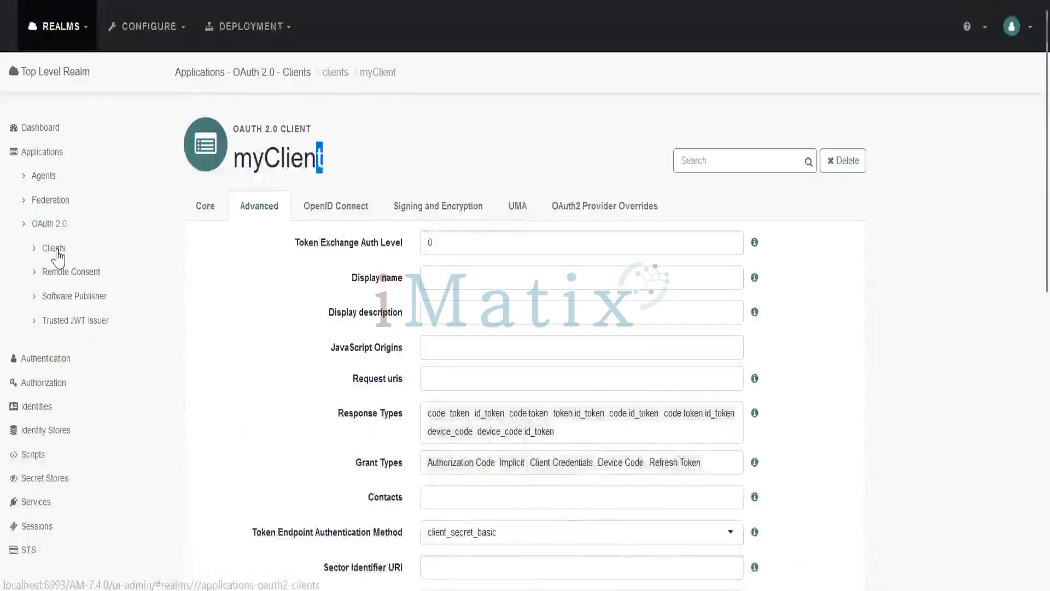
{"action": "left_click", "coordinate": [28, 240]}
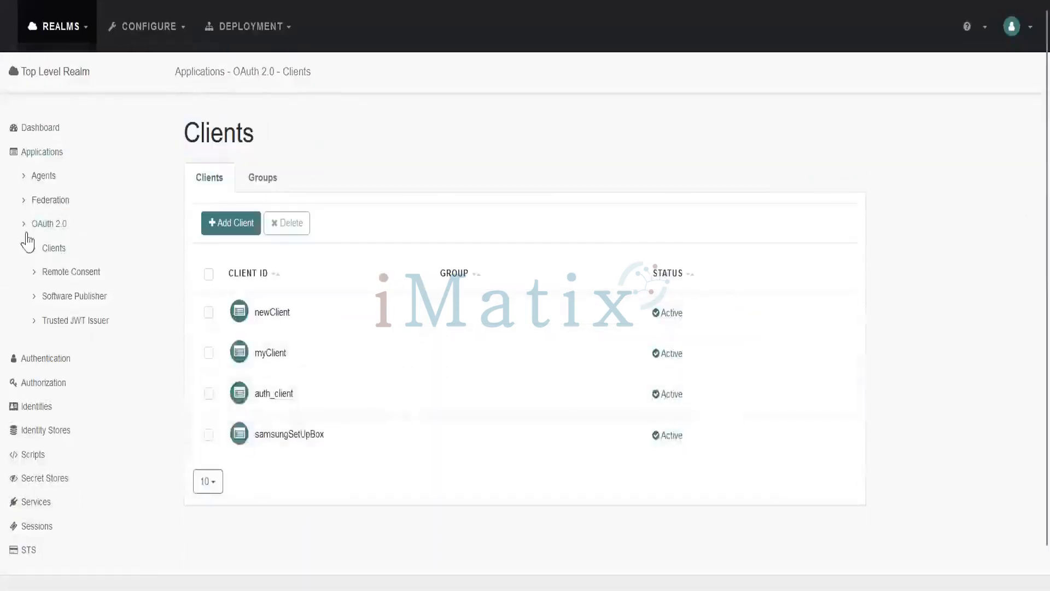
{"action": "left_click", "coordinate": [268, 354]}
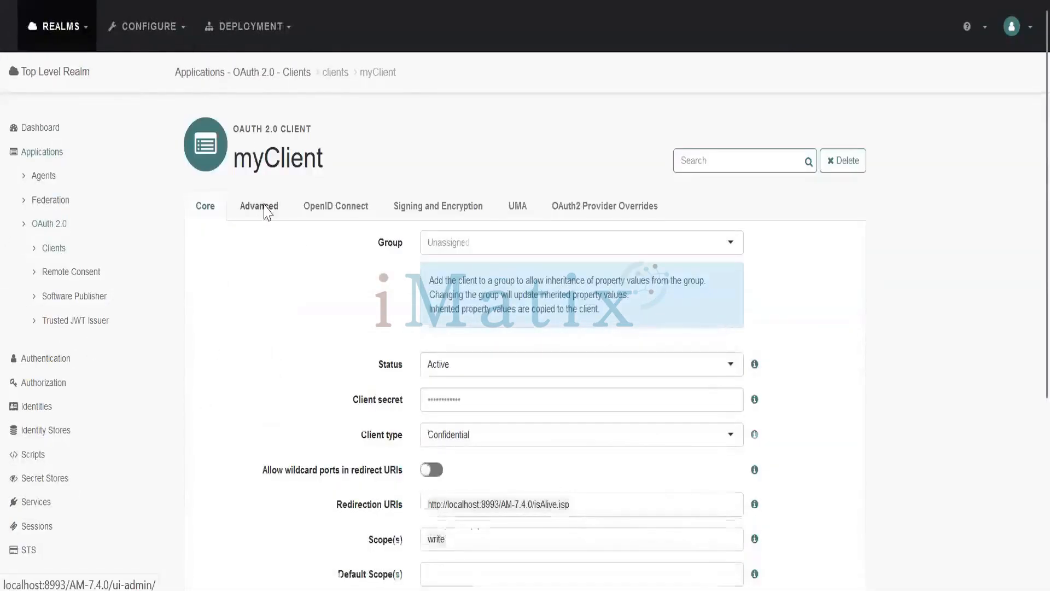
{"action": "left_click", "coordinate": [267, 212]}
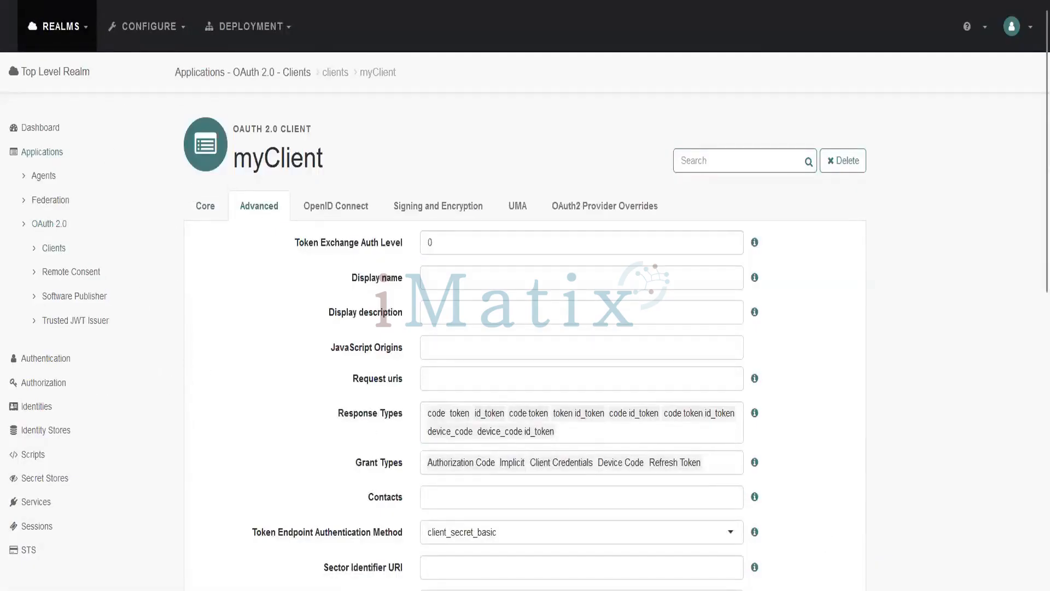
{"action": "key", "text": "alt+Left"}
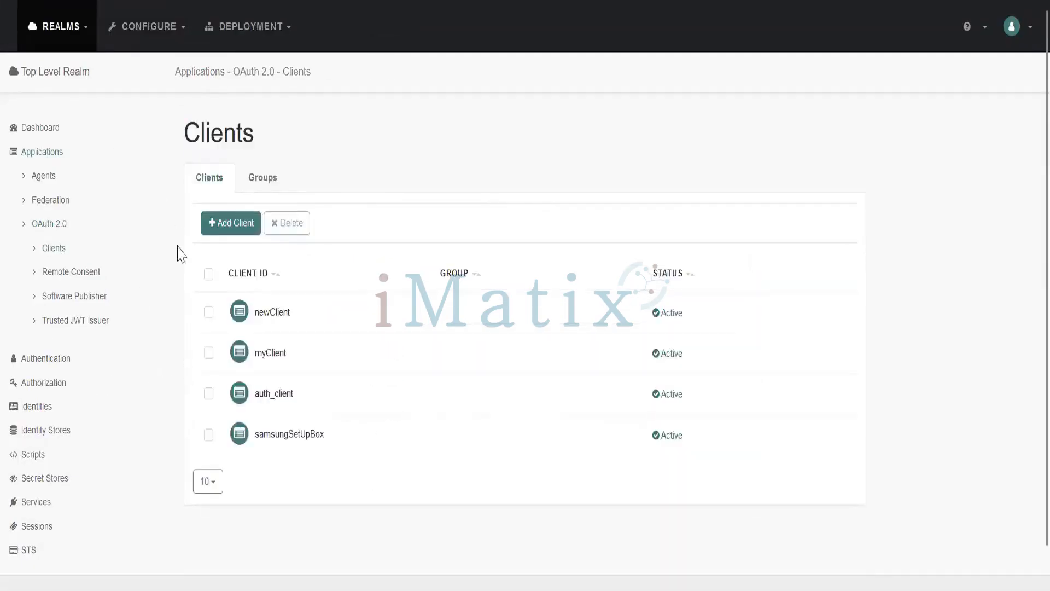
{"action": "left_click", "coordinate": [276, 395]}
{"action": "left_click", "coordinate": [258, 219]}
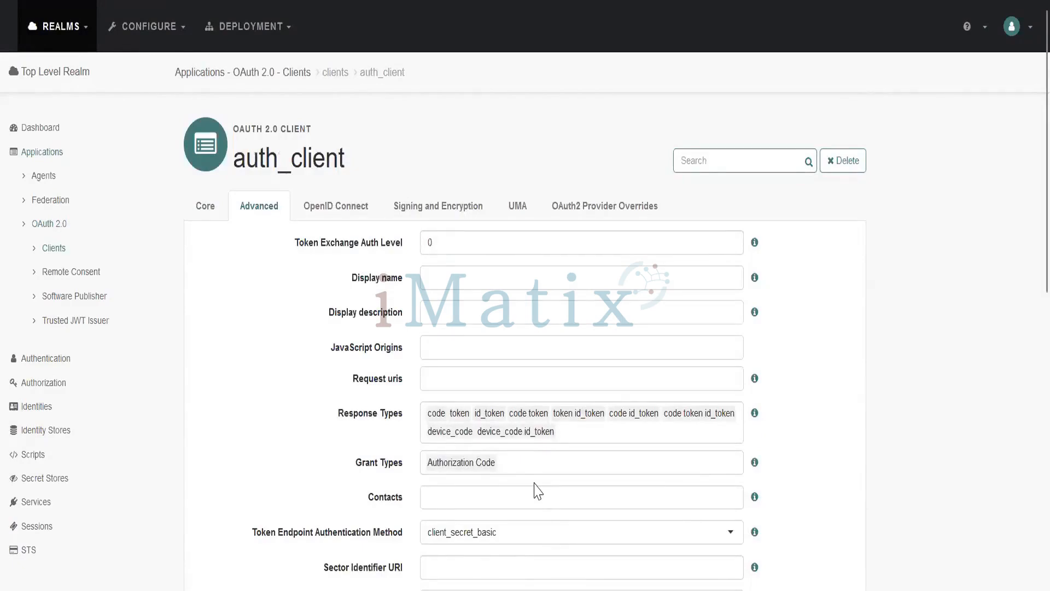
- Set the client_id in the line 23 code-flow authorize URL to auth_client and select the whole line
{"action": "key", "text": "alt+Tab"}
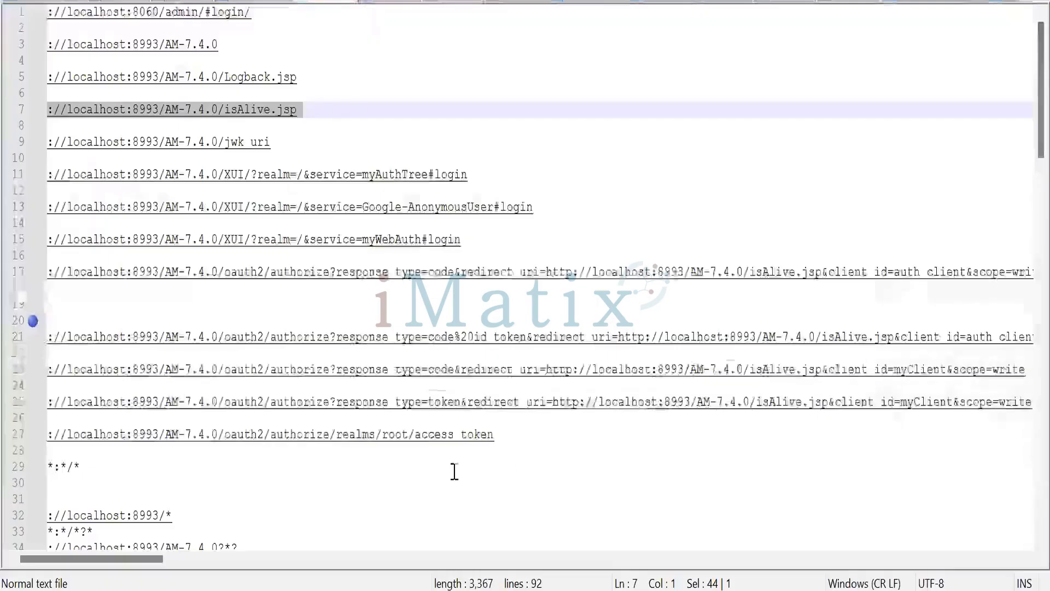
{"action": "left_click_drag", "start_coordinate": [126, 559], "coordinate": [150, 569]}
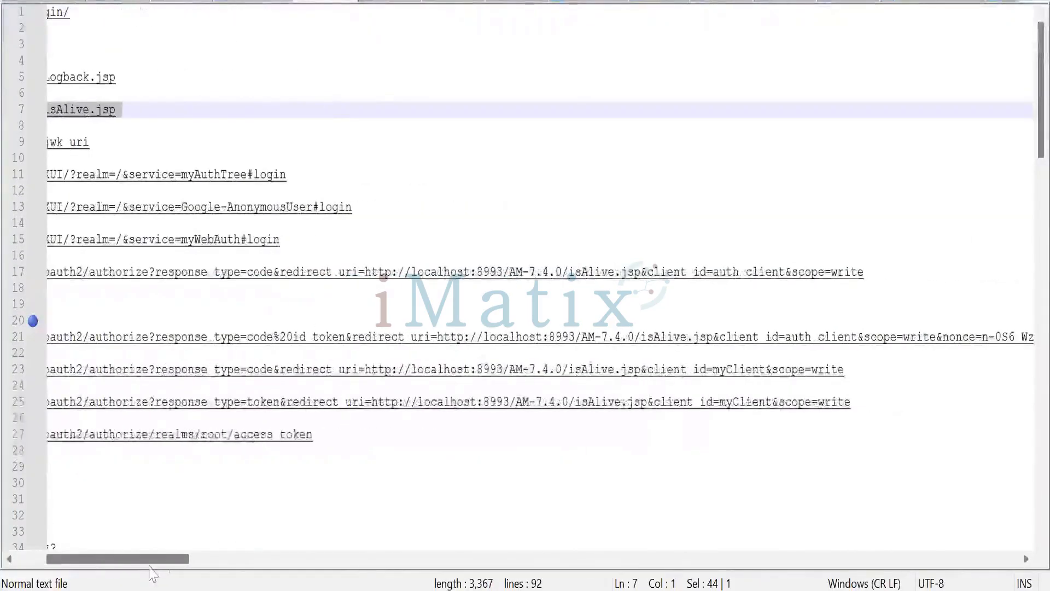
{"action": "left_click", "coordinate": [767, 372]}
{"action": "key", "text": "BackSpace"}
{"action": "key", "text": "BackSpace"}
{"action": "key", "text": "BackSpace"}
{"action": "key", "text": "BackSpace"}
{"action": "key", "text": "BackSpace"}
{"action": "key", "text": "BackSpace"}
{"action": "key", "text": "BackSpace"}
{"action": "key", "text": "BackSpace"}
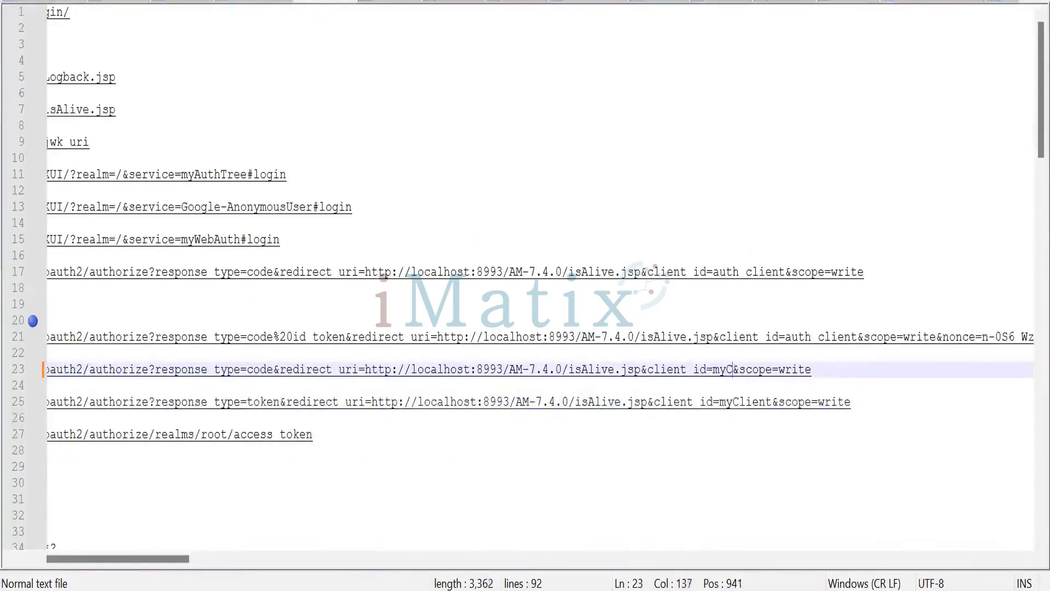
{"action": "type", "text": "auth"}
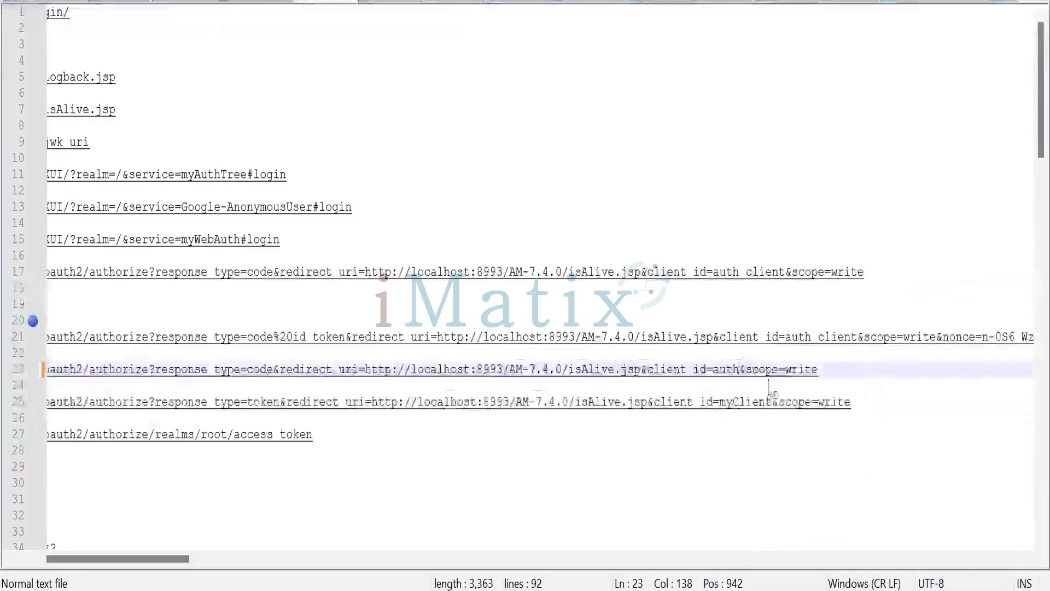
{"action": "type", "text": "_client"}
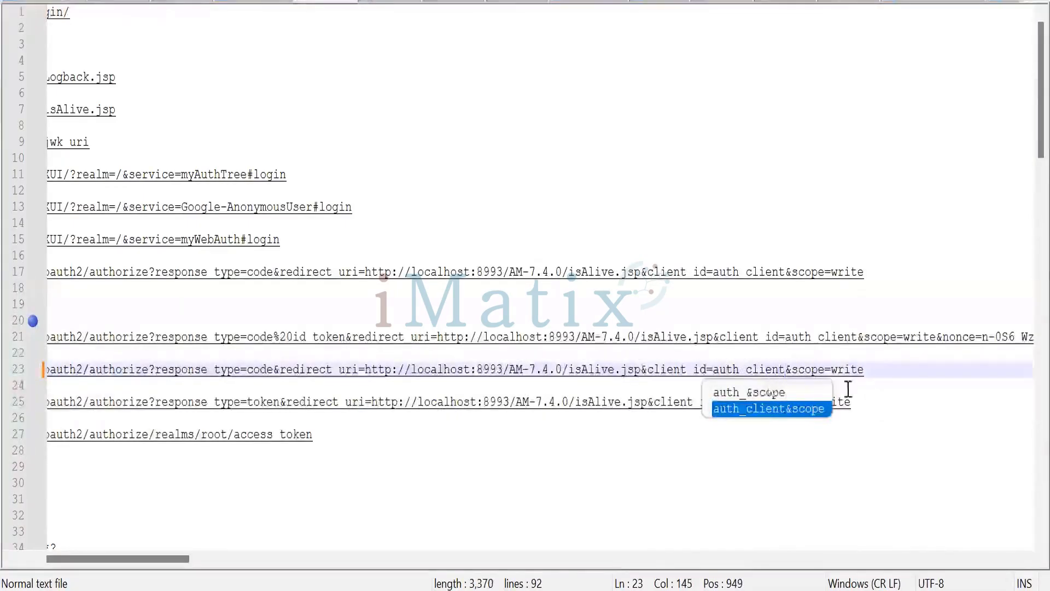
{"action": "left_click_drag", "start_coordinate": [880, 369], "coordinate": [47, 369]}
- Open the authorize URL in the browser, allow access for auth_client, and copy the redirected address
{"action": "left_click_drag", "start_coordinate": [101, 567], "coordinate": [118, 573]}
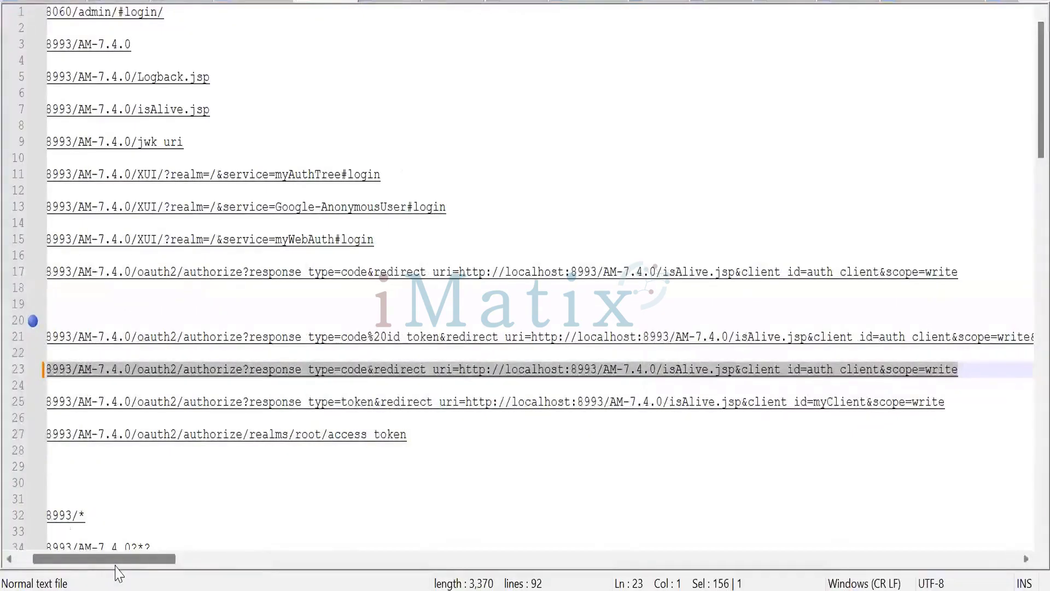
{"action": "left_click_drag", "start_coordinate": [101, 566], "coordinate": [73, 566]}
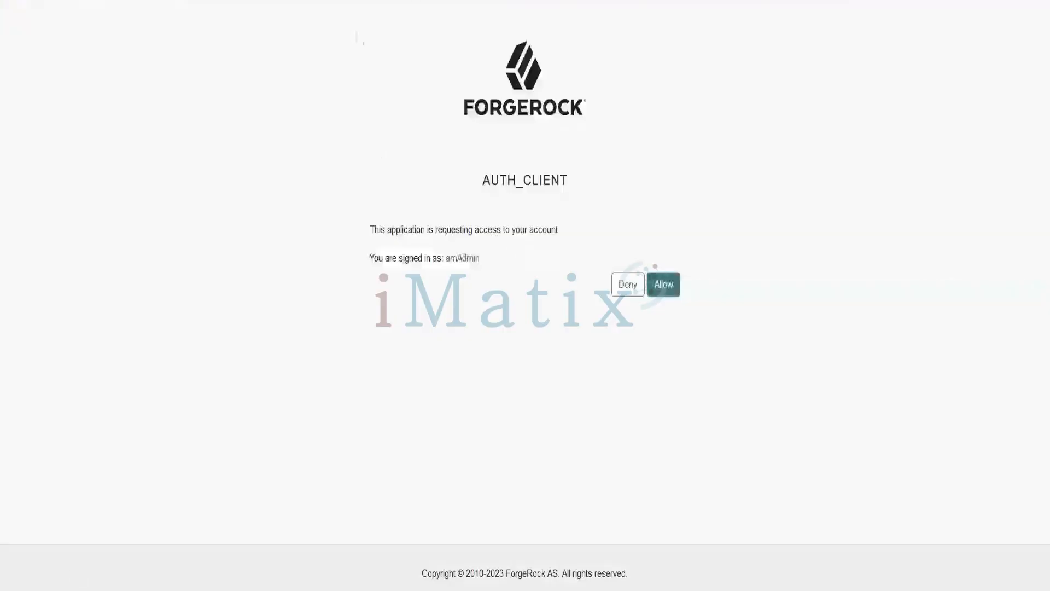
{"action": "left_click", "coordinate": [669, 292]}
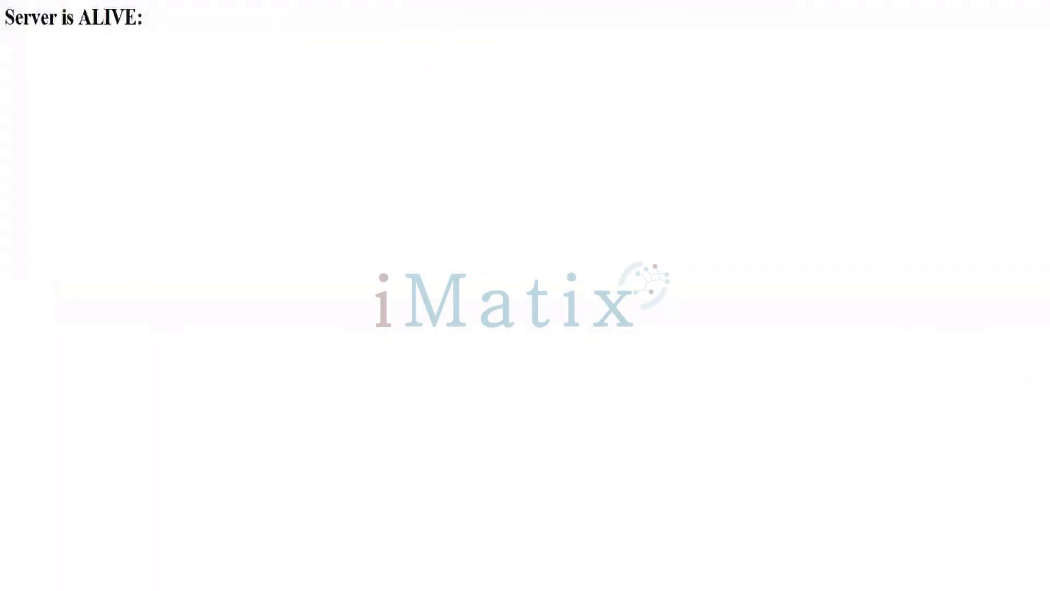
{"action": "key", "text": "ctrl+l"}
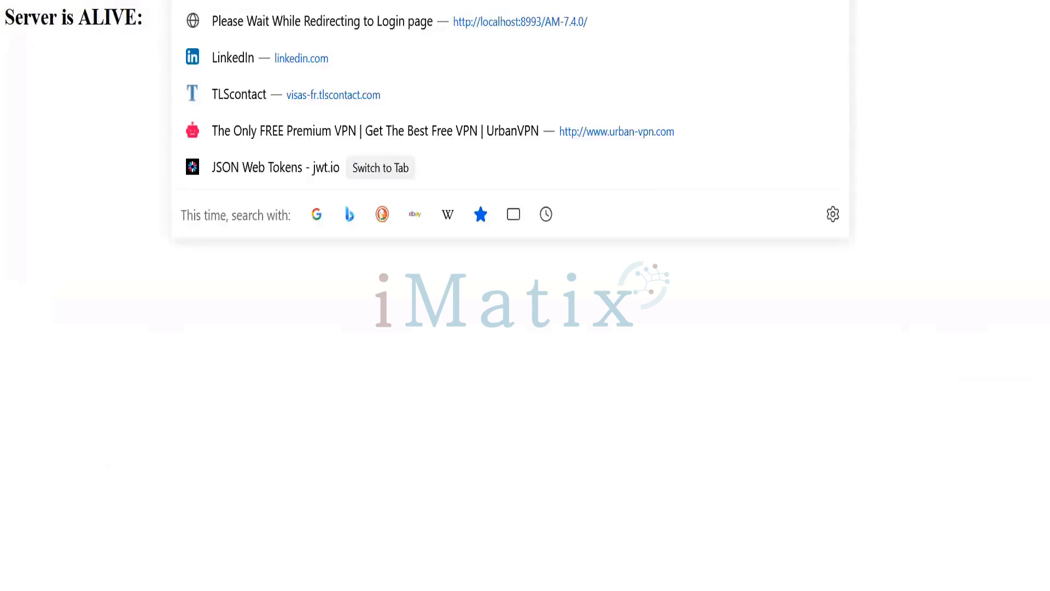
- Paste the authorization code into the Access Token request's code parameter and send the request
{"action": "key", "text": "alt+Tab"}
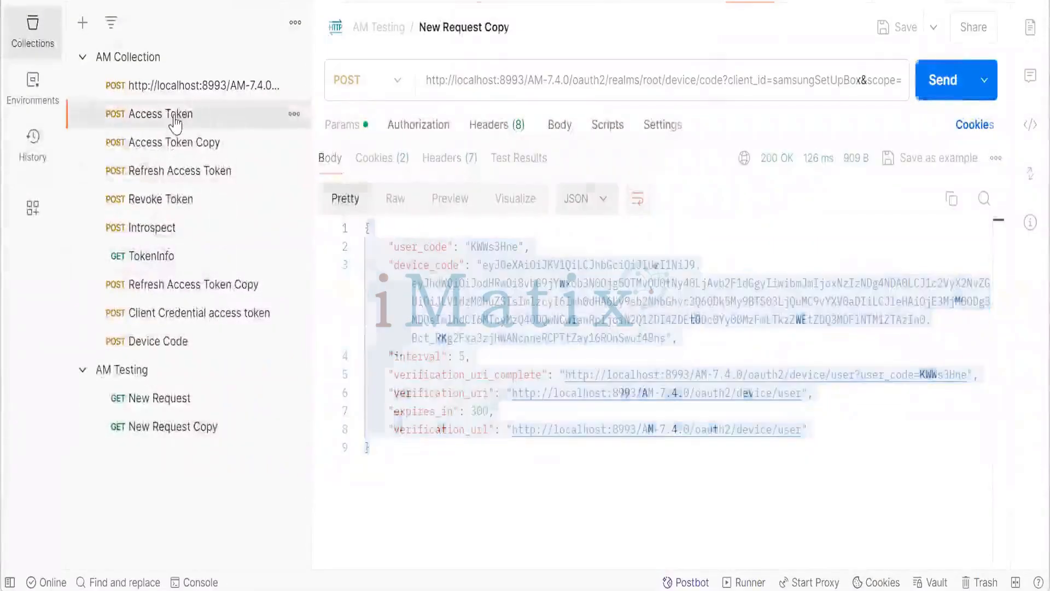
{"action": "left_click", "coordinate": [179, 114]}
{"action": "scroll", "coordinate": [609, 220], "scroll_direction": "up", "scroll_amount": 2}
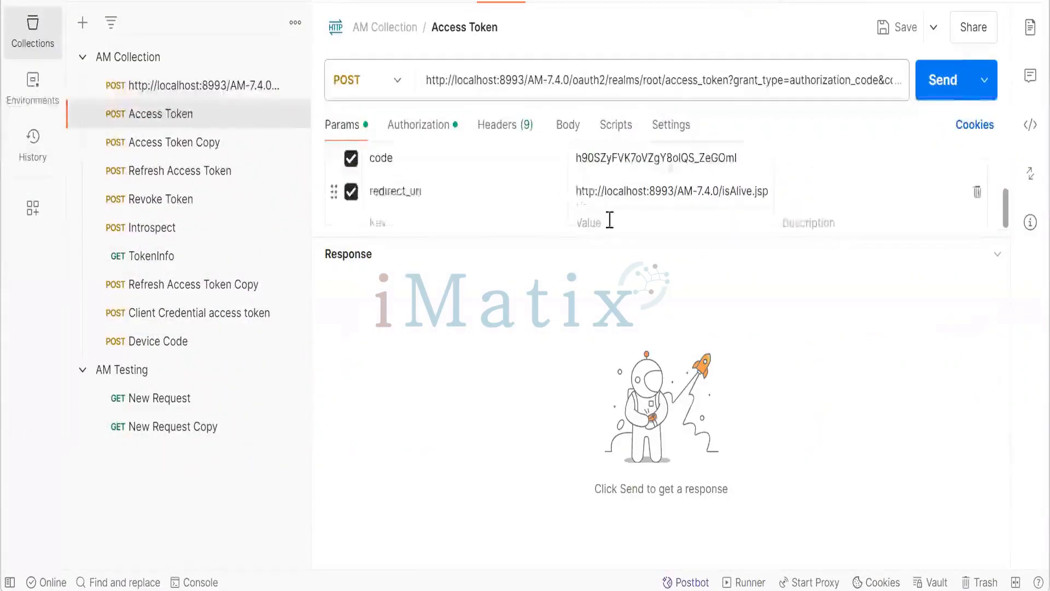
{"action": "scroll", "coordinate": [590, 200], "scroll_direction": "down", "scroll_amount": 2}
{"action": "left_click_drag", "start_coordinate": [623, 236], "coordinate": [619, 376]}
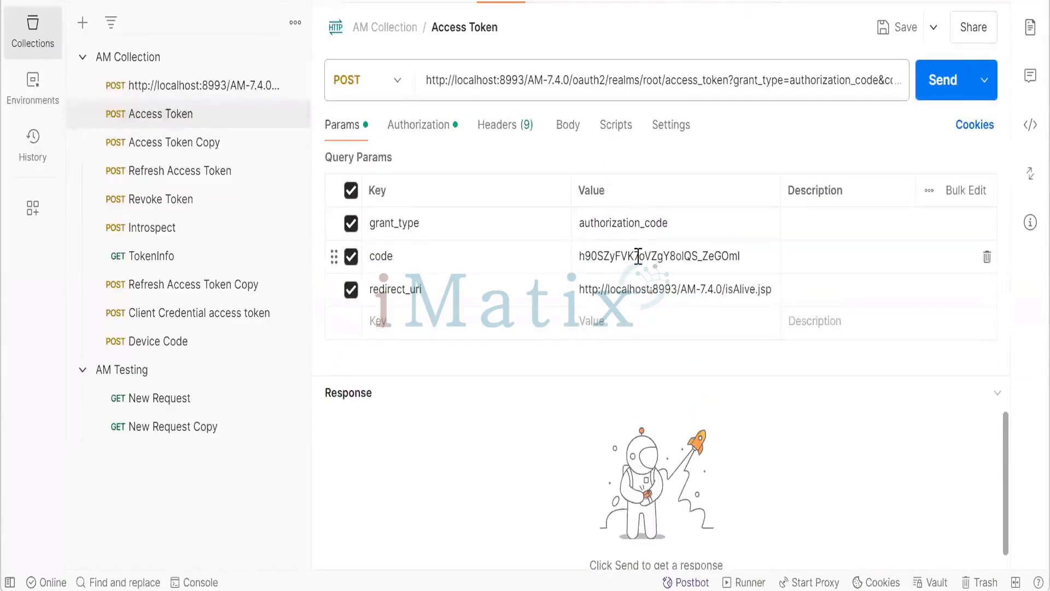
{"action": "left_click_drag", "start_coordinate": [750, 255], "coordinate": [565, 234]}
{"action": "type", "text": "B2KHcTG1x6gQeR5rO99LfX6xFBY"}
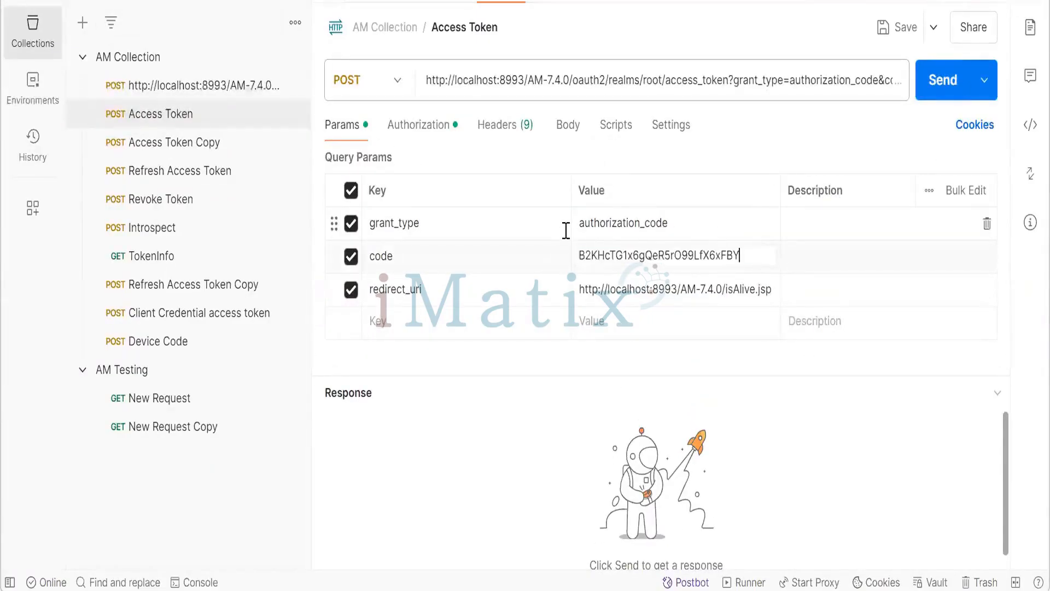
{"action": "left_click", "coordinate": [933, 83]}
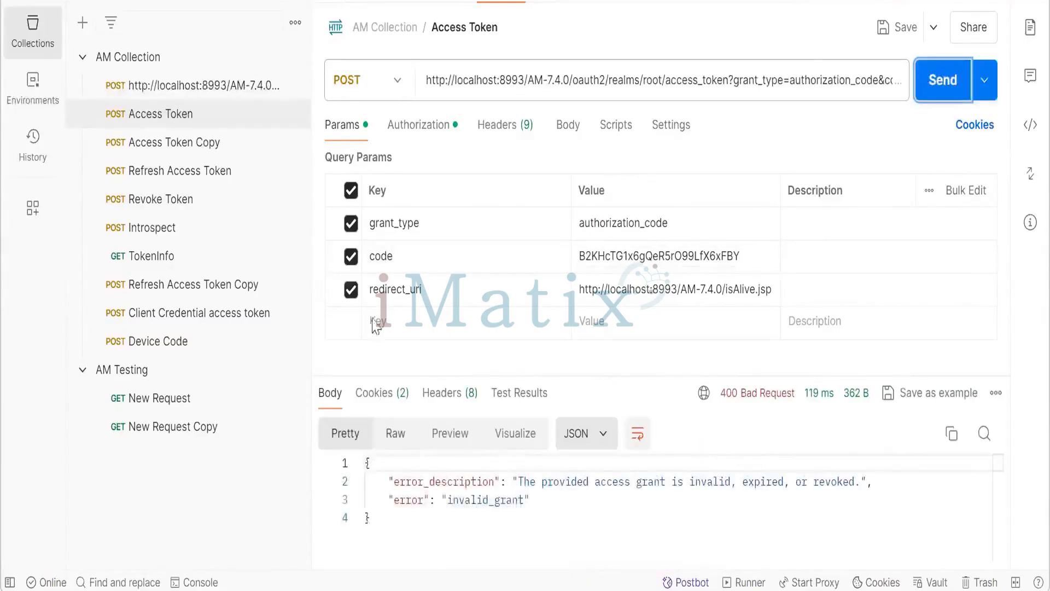
- Load the auth_client authorize URL again in the browser and allow access to get a fresh code
{"action": "left_click", "coordinate": [579, 256]}
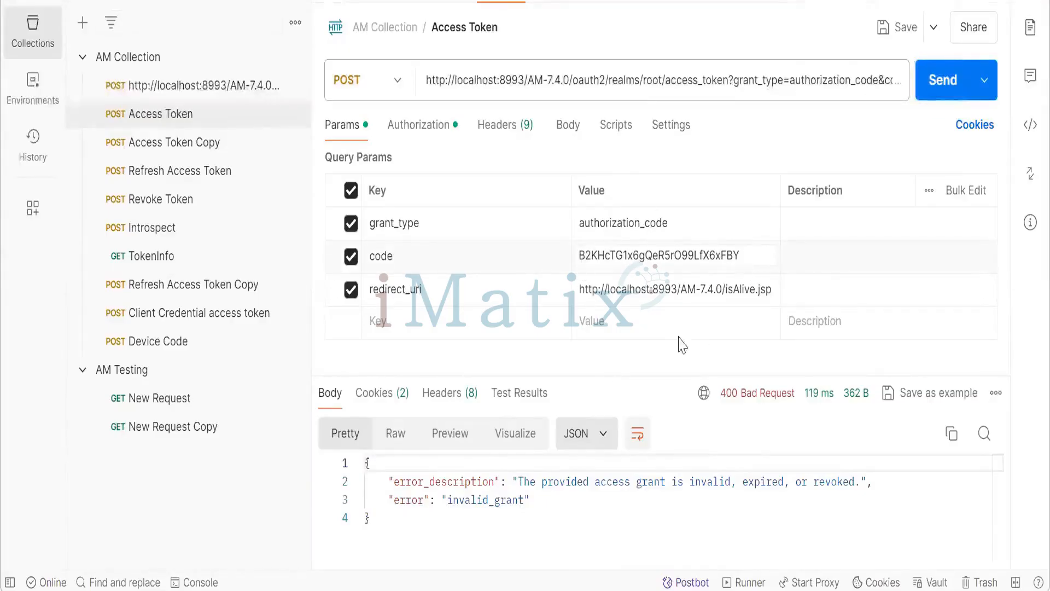
{"action": "key", "text": "alt+Tab"}
{"action": "key", "text": "alt+Tab"}
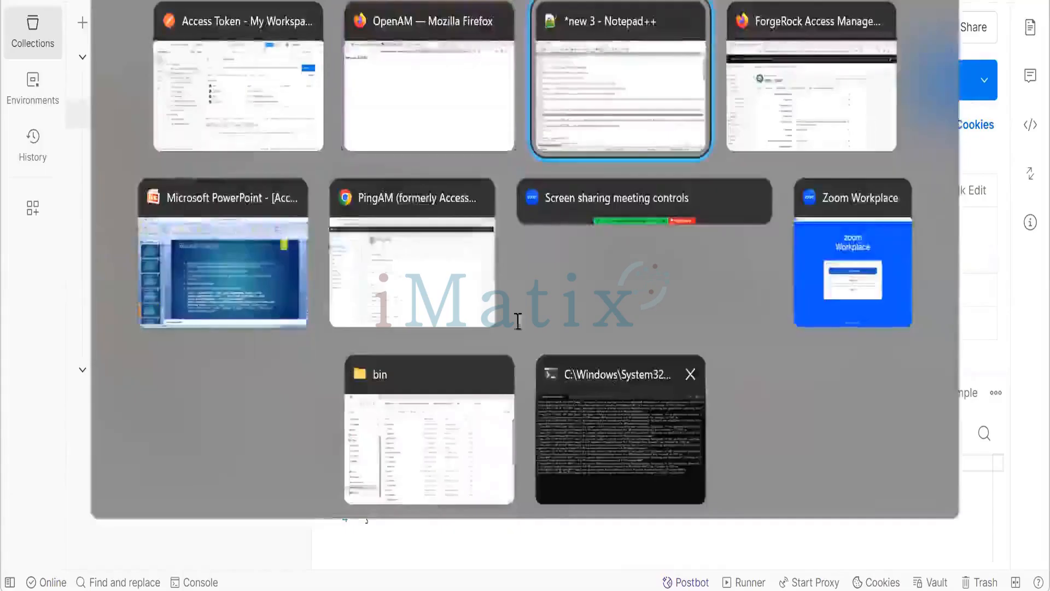
{"action": "key", "text": "alt+Tab"}
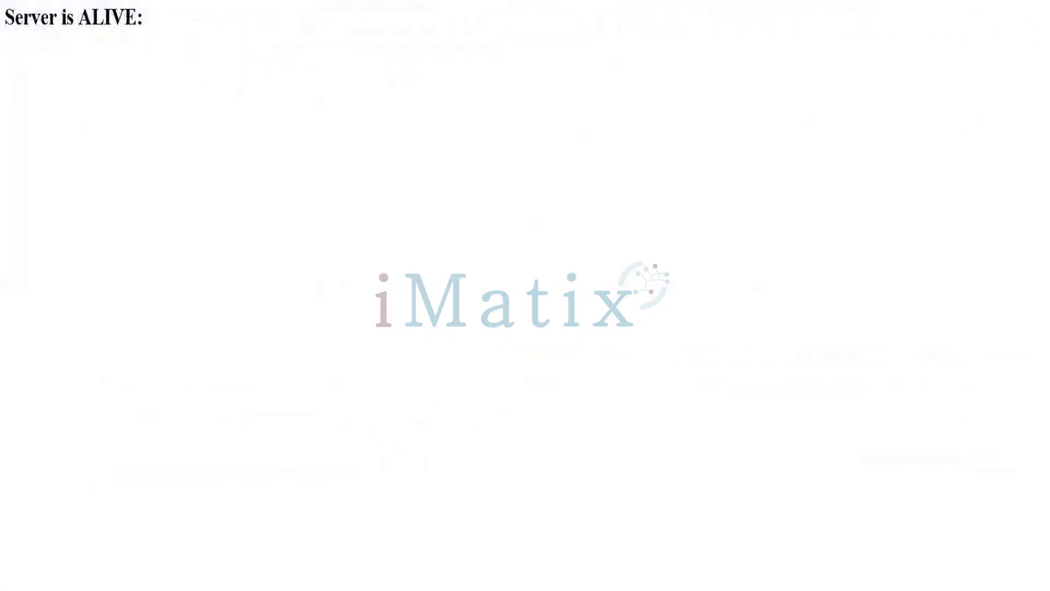
{"action": "key", "text": "ctrl+l"}
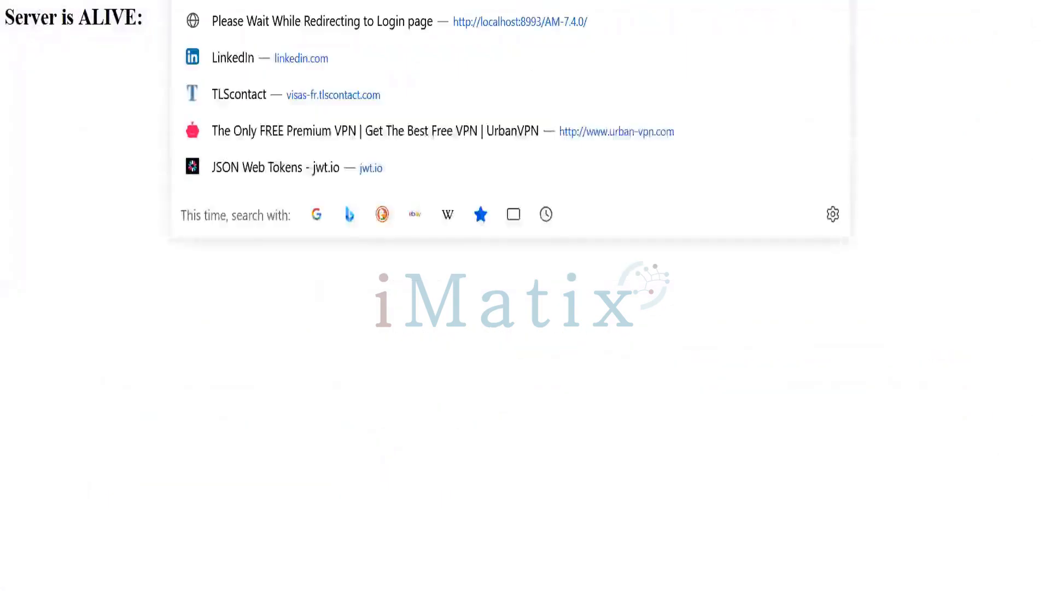
{"action": "key", "text": "ctrl+v"}
{"action": "key", "text": "Return"}
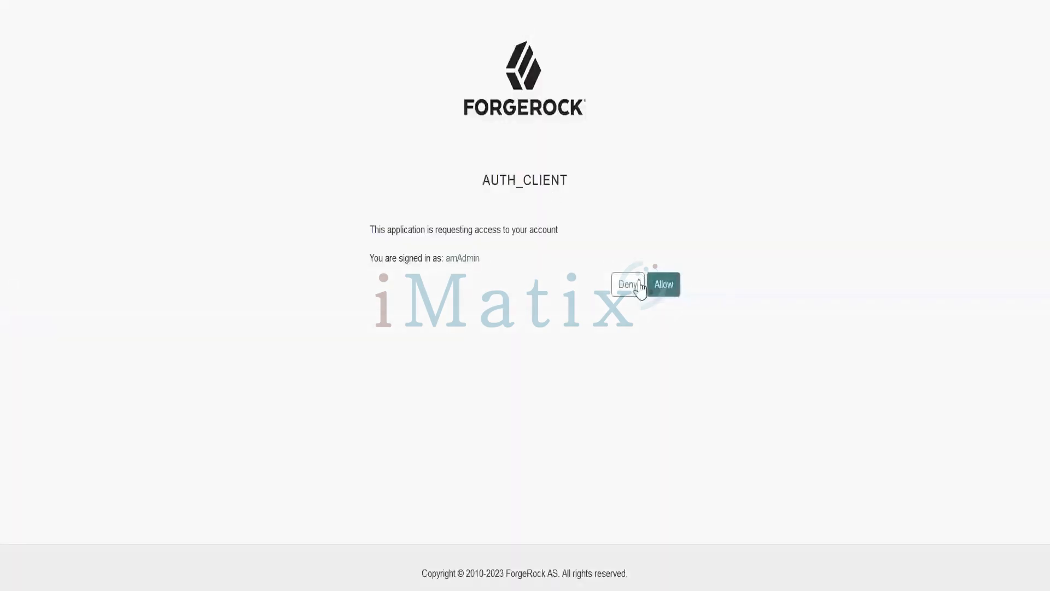
{"action": "left_click", "coordinate": [663, 284]}
- Copy the new code into the code parameter of the Access Token request and send it again
{"action": "key", "text": "ctrl+l"}
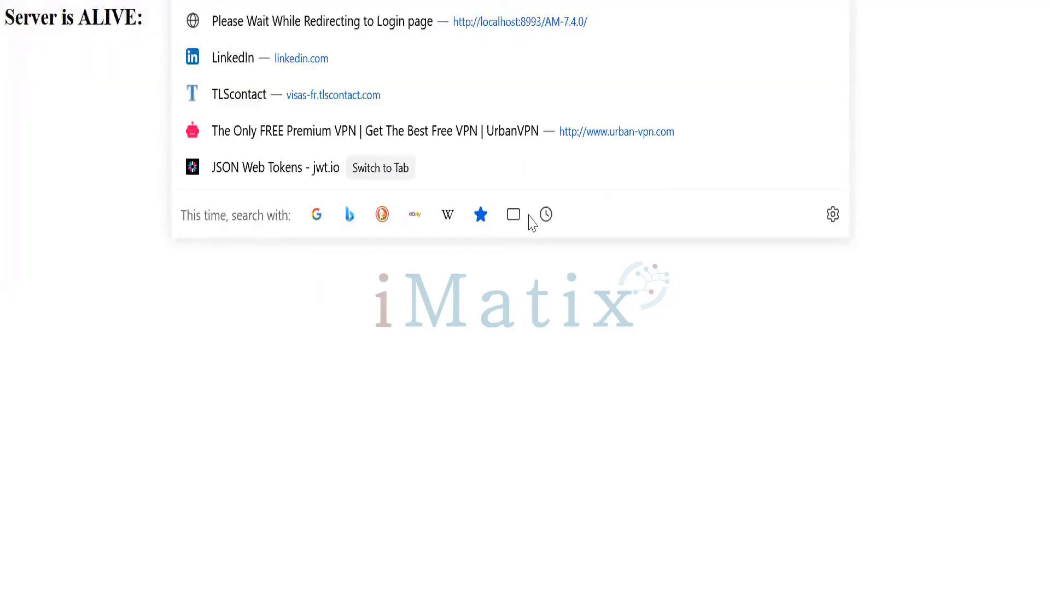
{"action": "key", "text": "alt+Tab"}
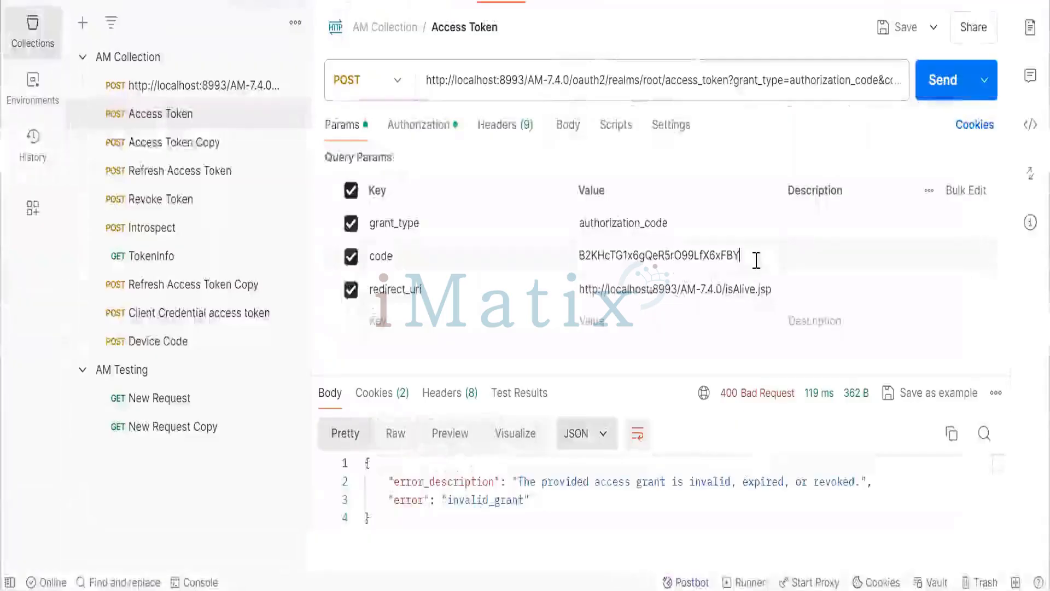
{"action": "left_click_drag", "start_coordinate": [757, 261], "coordinate": [527, 241]}
{"action": "type", "text": "Q4-5O9plZ2CoVQEbF1ngXs4UFvk"}
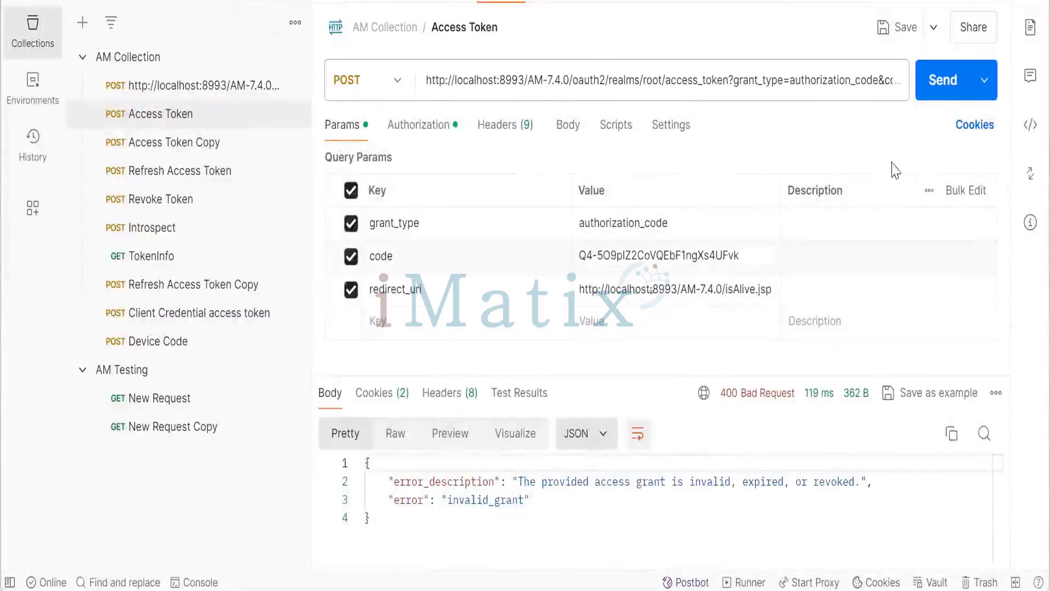
{"action": "left_click", "coordinate": [944, 82]}
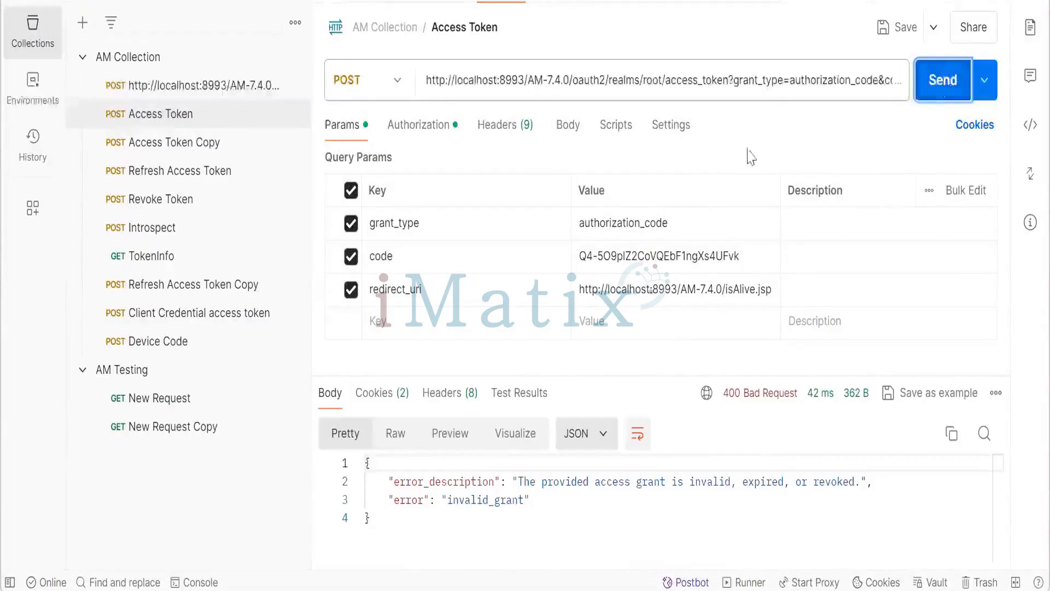
- Set the Access Token request's Basic Auth username to the auth_client ID copied from the notes and send the request
{"action": "left_click", "coordinate": [730, 82]}
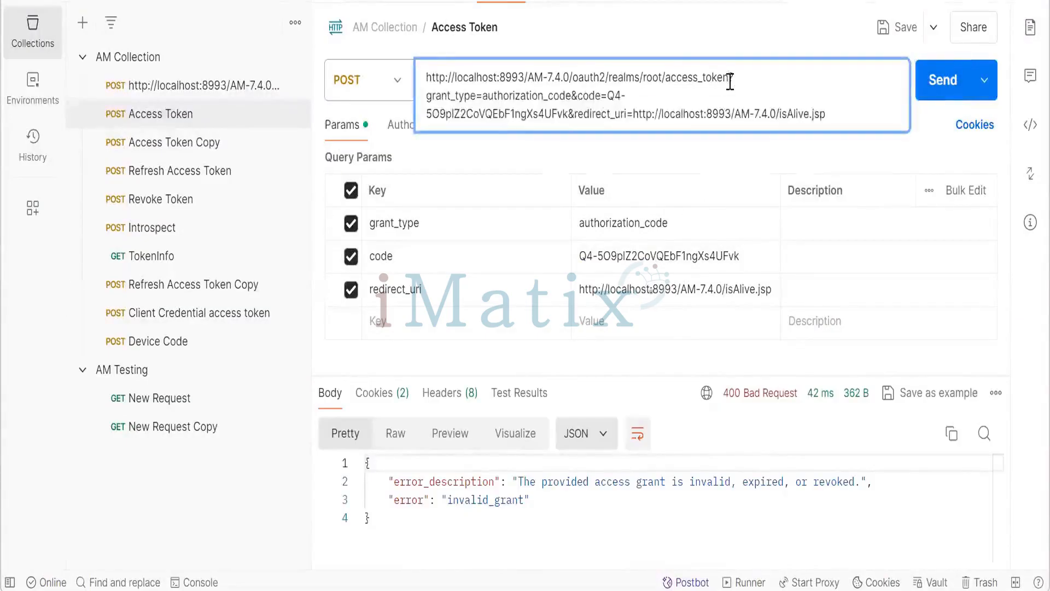
{"action": "left_click", "coordinate": [405, 133]}
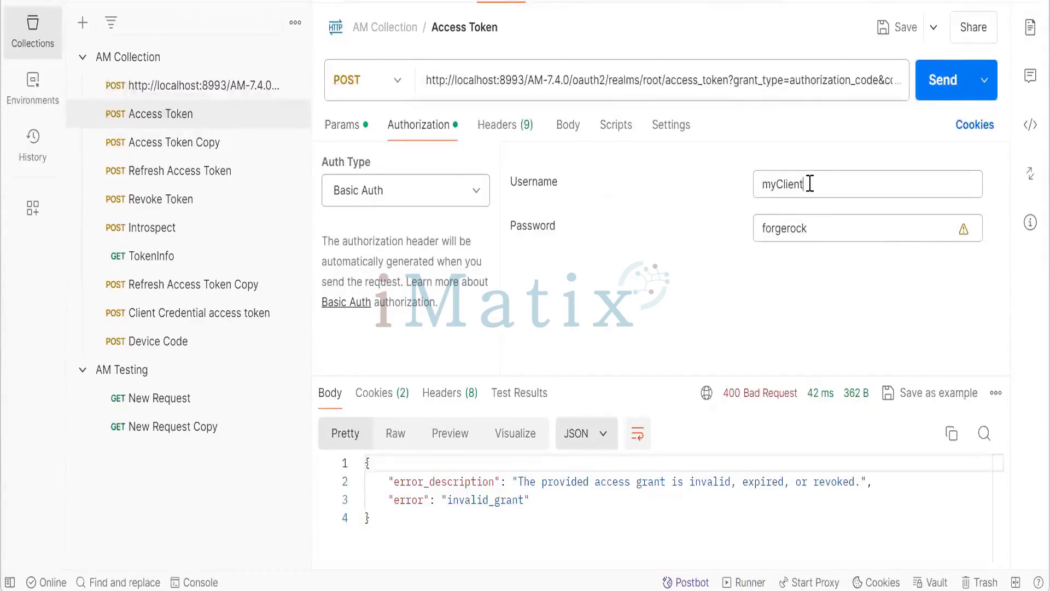
{"action": "key", "text": "alt+Tab"}
{"action": "key", "text": "alt+Tab"}
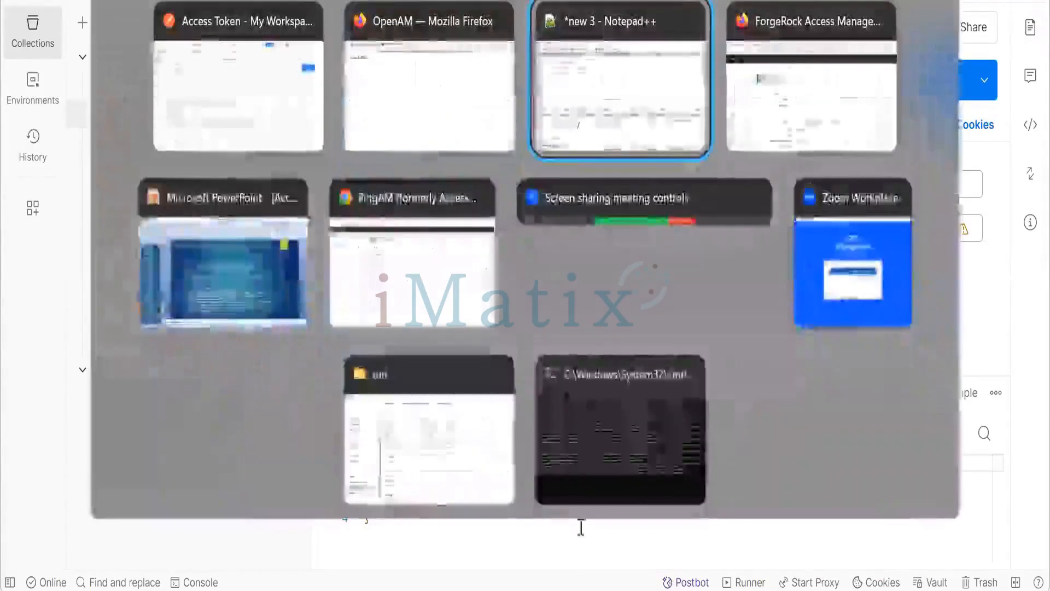
{"action": "scroll", "coordinate": [691, 383], "scroll_direction": "right", "scroll_amount": 5}
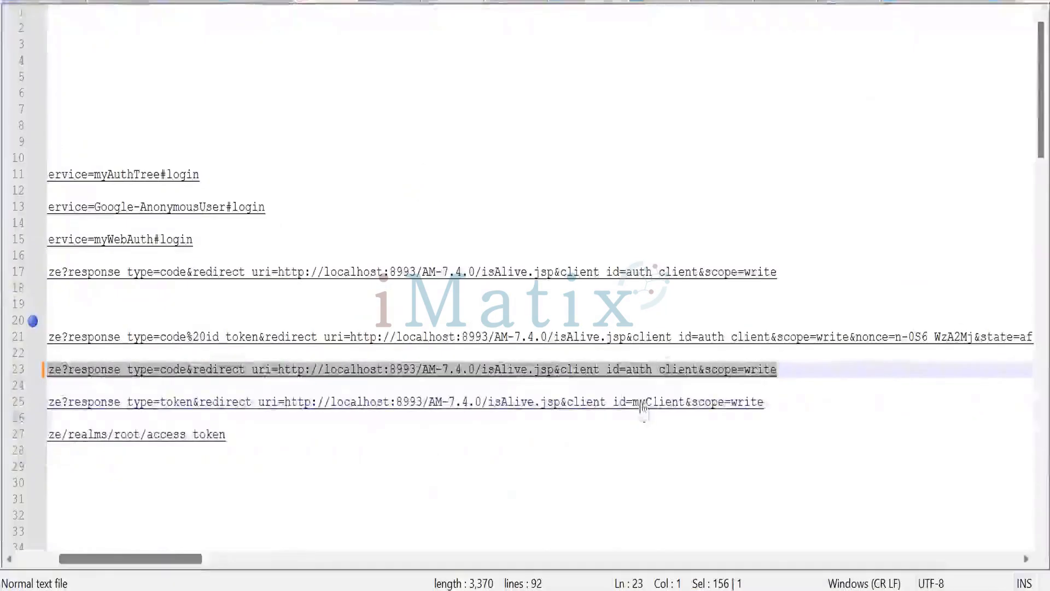
{"action": "left_click", "coordinate": [696, 374]}
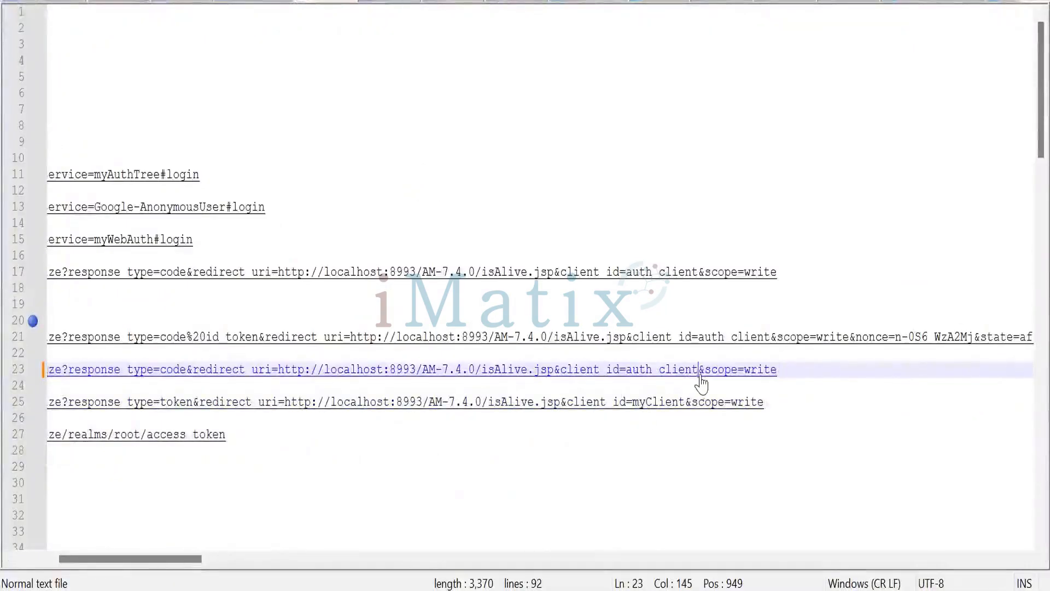
{"action": "left_click_drag", "start_coordinate": [698, 374], "coordinate": [630, 381]}
{"action": "key", "text": "ctrl+c"}
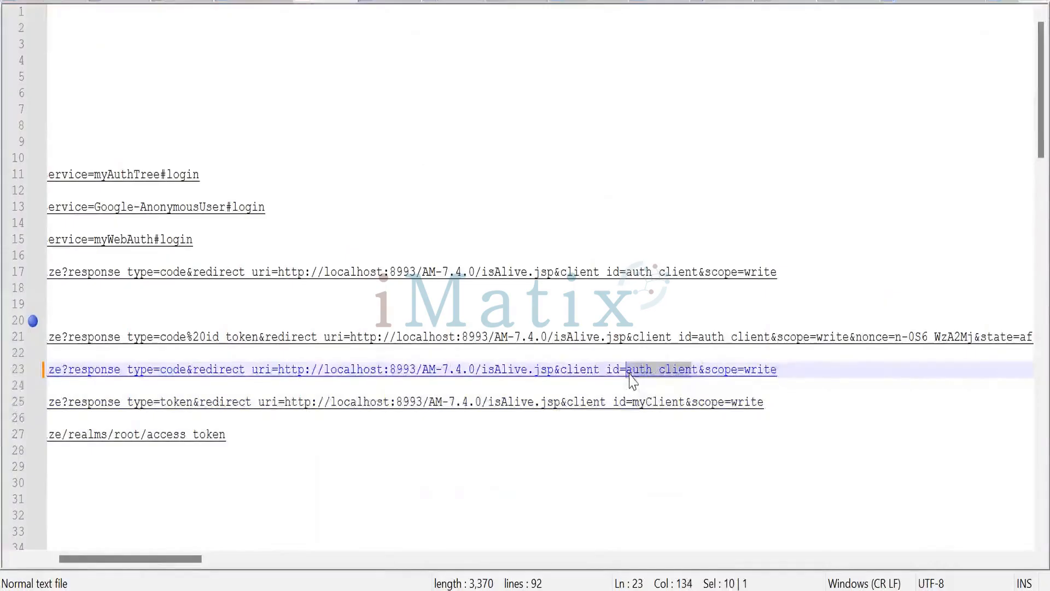
{"action": "key", "text": "alt+Tab"}
{"action": "left_click_drag", "start_coordinate": [804, 185], "coordinate": [749, 200]}
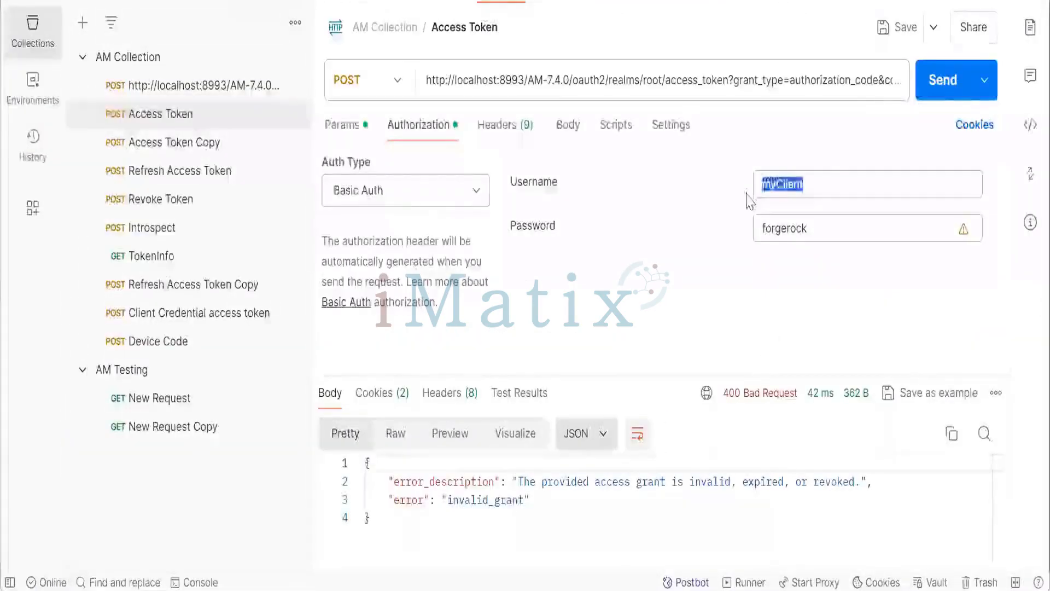
{"action": "key", "text": "ctrl+v"}
{"action": "left_click", "coordinate": [935, 82]}
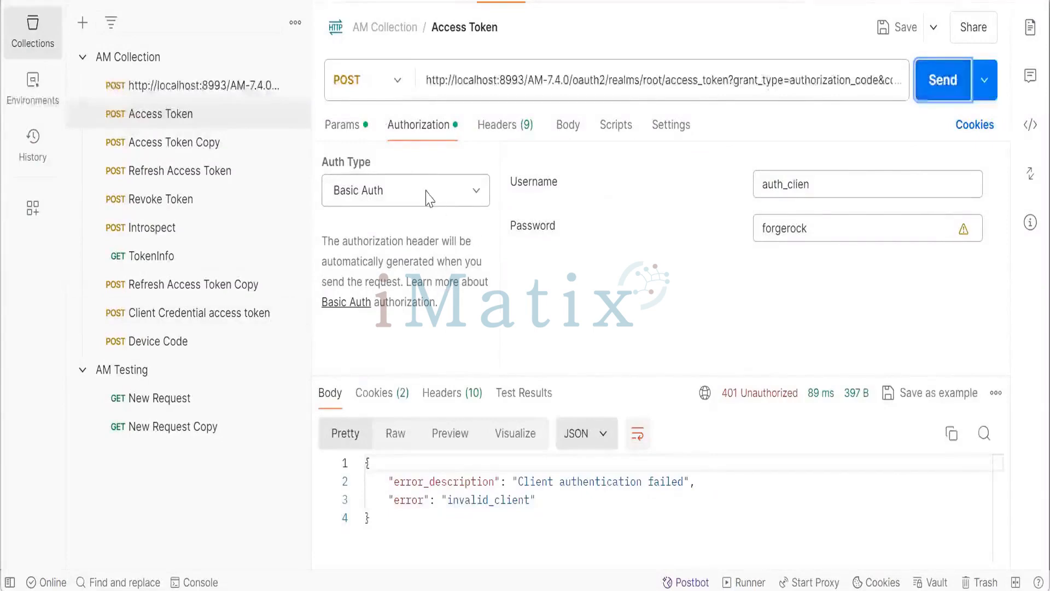
- Correct the Basic Auth username to auth_client, resend the Access Token request, and select the returned access token
{"action": "key", "text": "alt+Tab"}
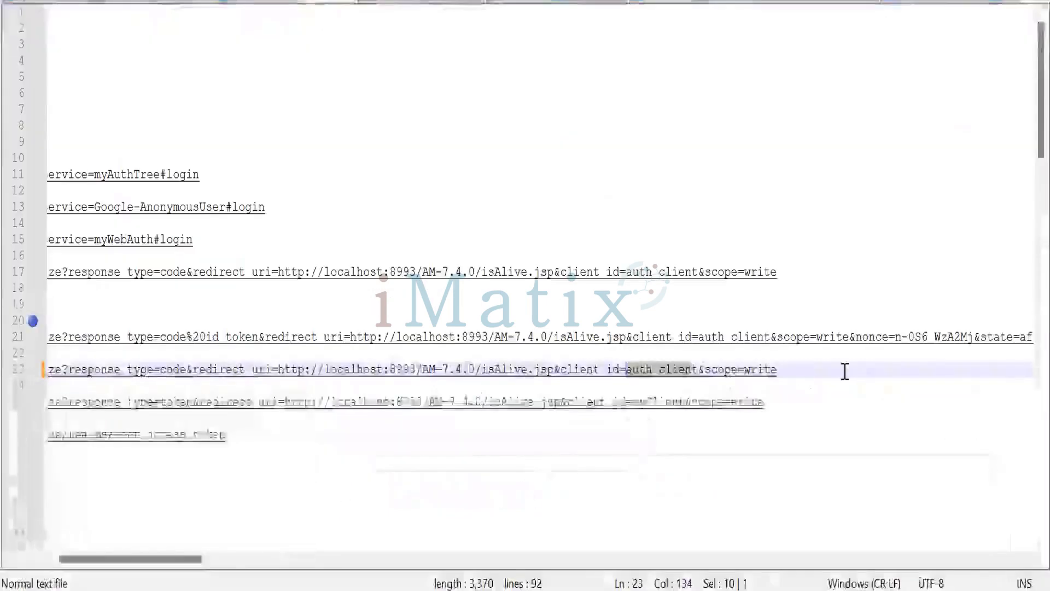
{"action": "key", "text": "alt+Tab"}
{"action": "left_click", "coordinate": [845, 188]}
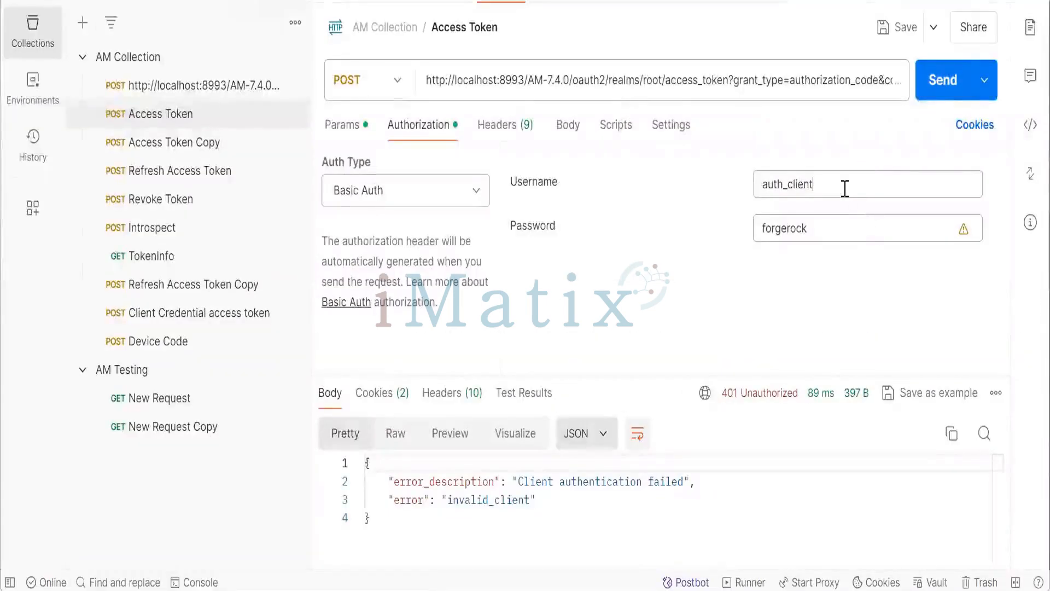
{"action": "left_click", "coordinate": [941, 80]}
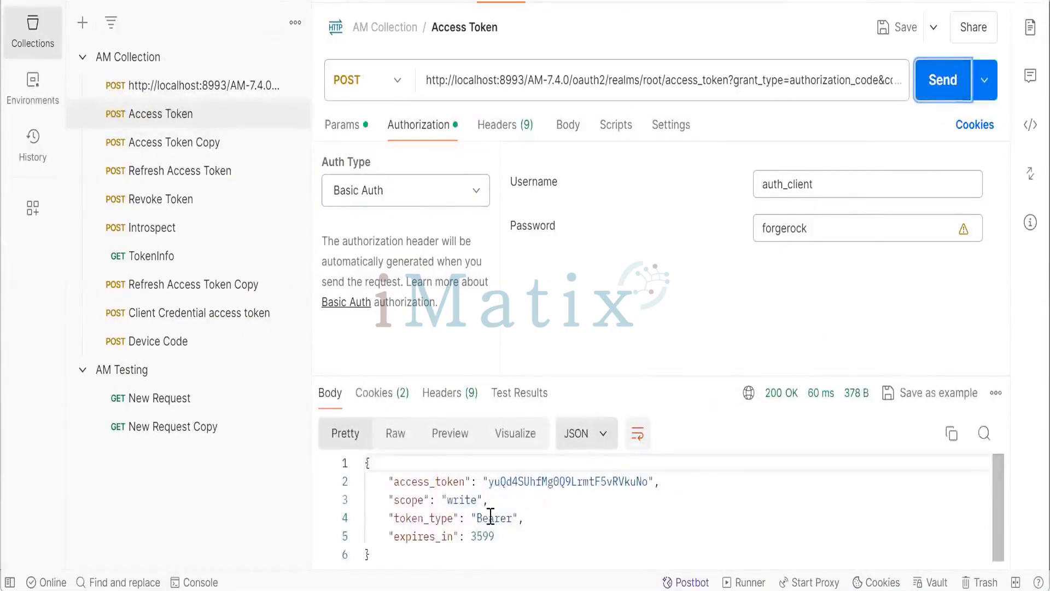
{"action": "left_click_drag", "start_coordinate": [488, 485], "coordinate": [635, 481]}
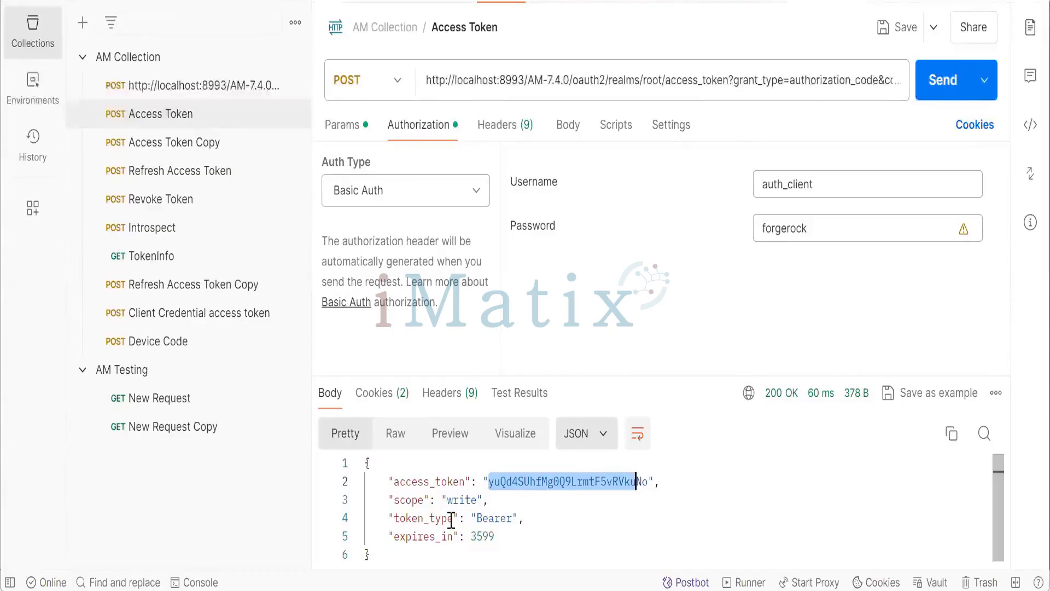
- In the AM console, add Refresh Token to auth_client's Grant Types and save the changes
{"action": "key", "text": "alt+Tab"}
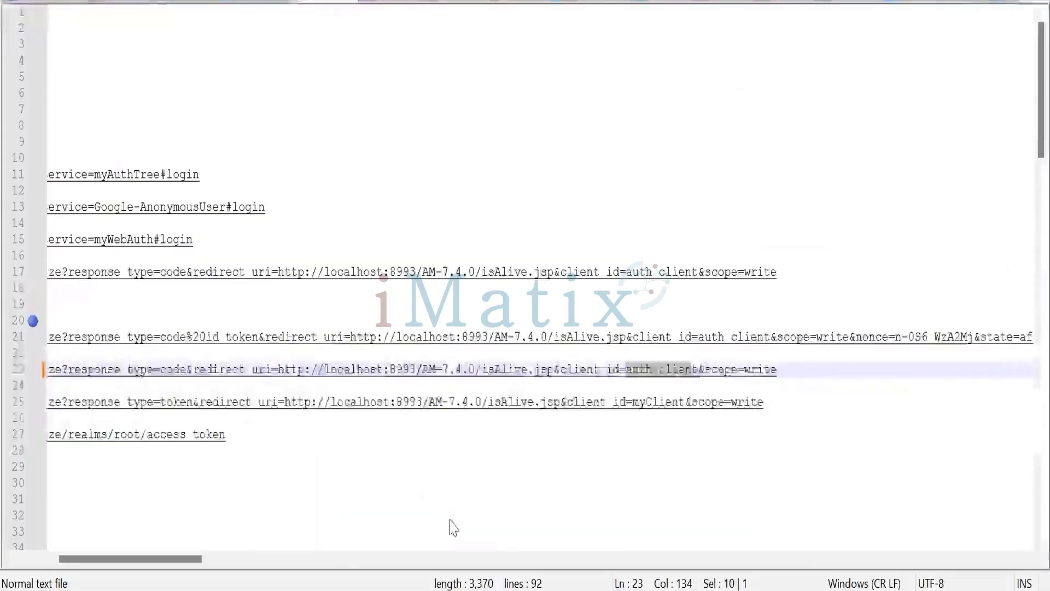
{"action": "key", "text": "alt+Tab"}
{"action": "key", "text": "alt+Tab"}
{"action": "key", "text": "alt+Tab"}
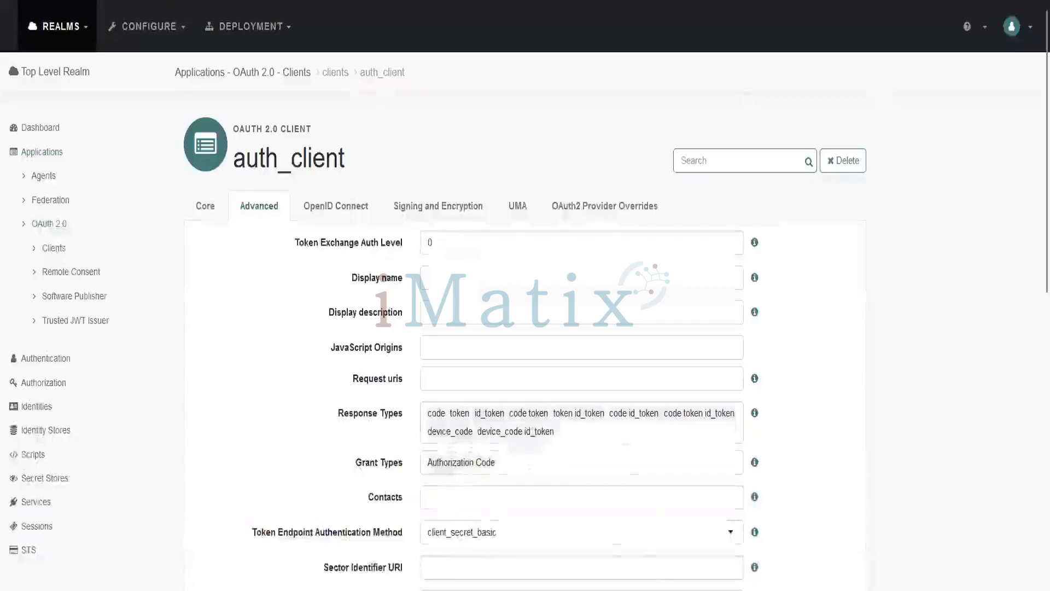
{"action": "left_click", "coordinate": [514, 468]}
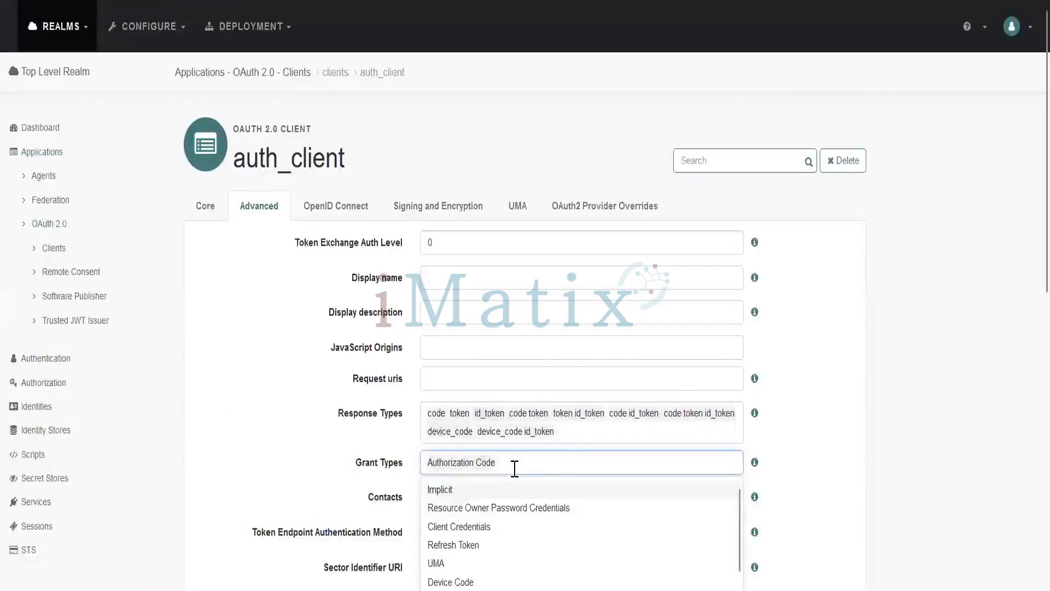
{"action": "left_click", "coordinate": [495, 549]}
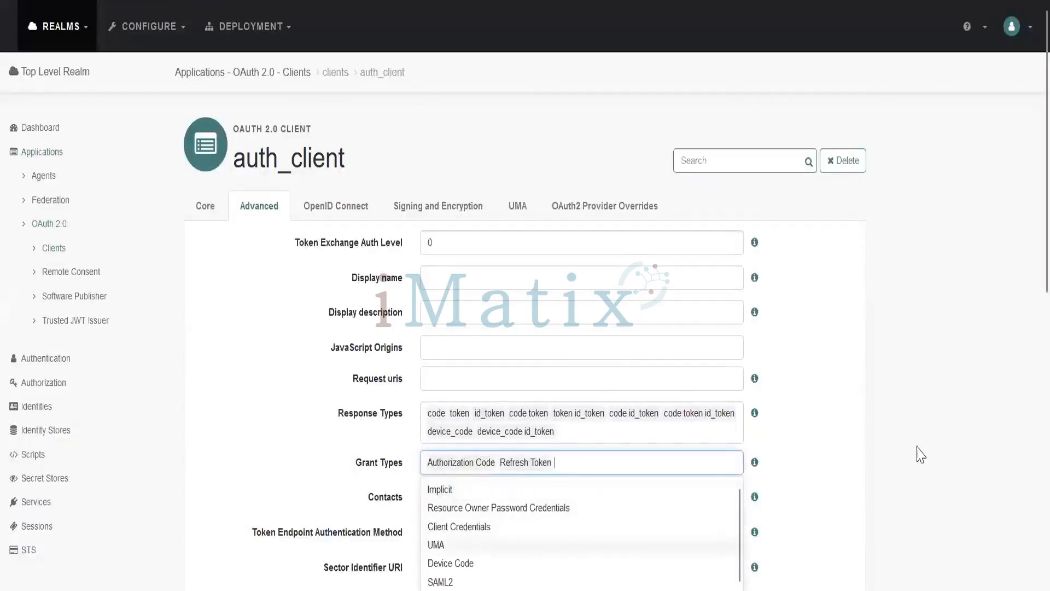
{"action": "left_click", "coordinate": [894, 390]}
{"action": "scroll", "coordinate": [765, 340], "scroll_direction": "down", "scroll_amount": 10}
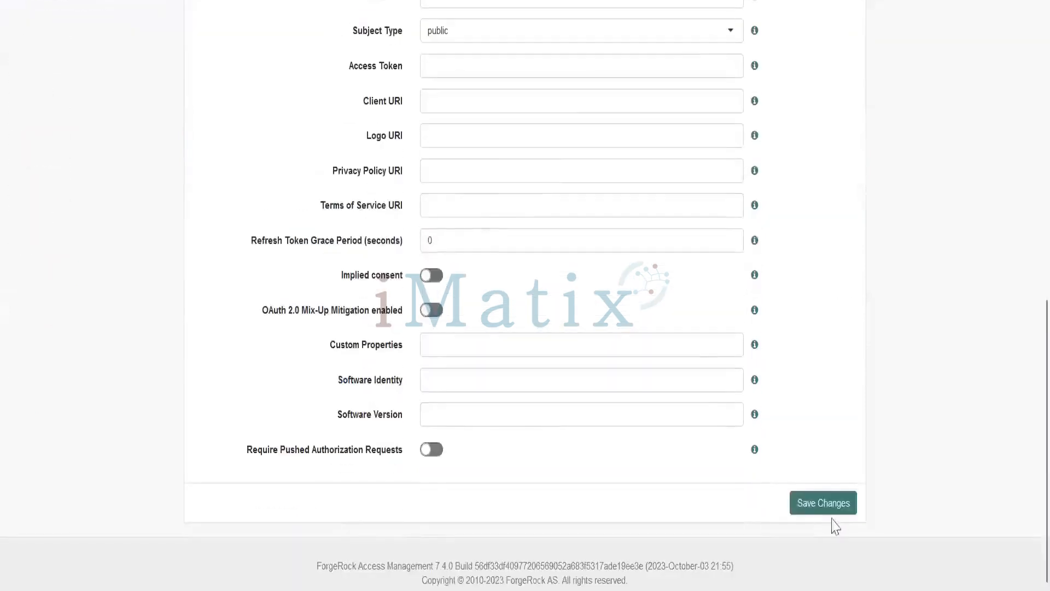
{"action": "left_click", "coordinate": [822, 504]}
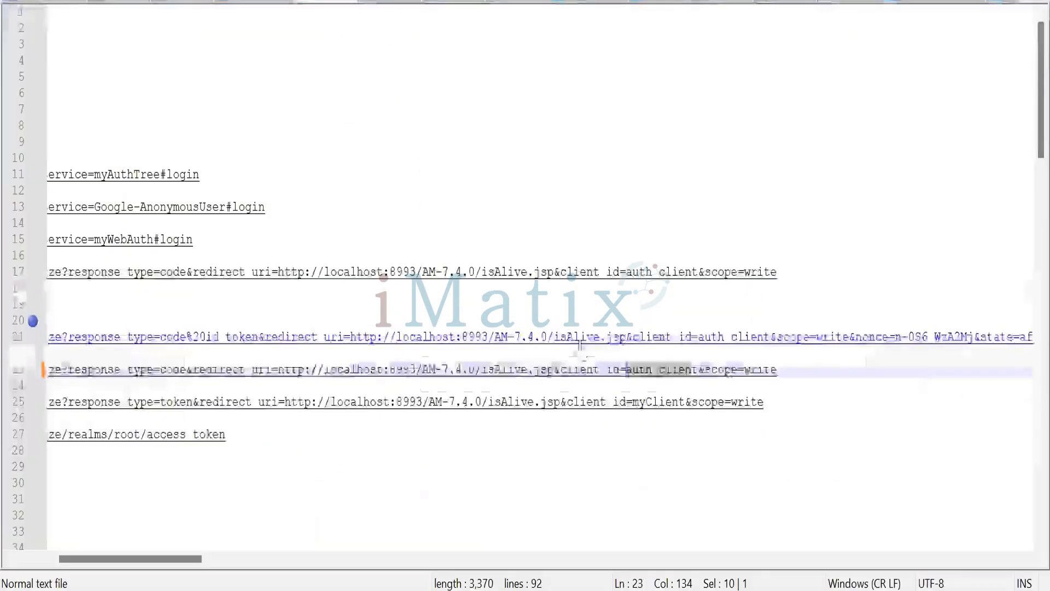
- Load the auth_client authorize URL from the notes in the browser, allow access, and copy the redirected address
{"action": "left_click_drag", "start_coordinate": [787, 372], "coordinate": [9, 368]}
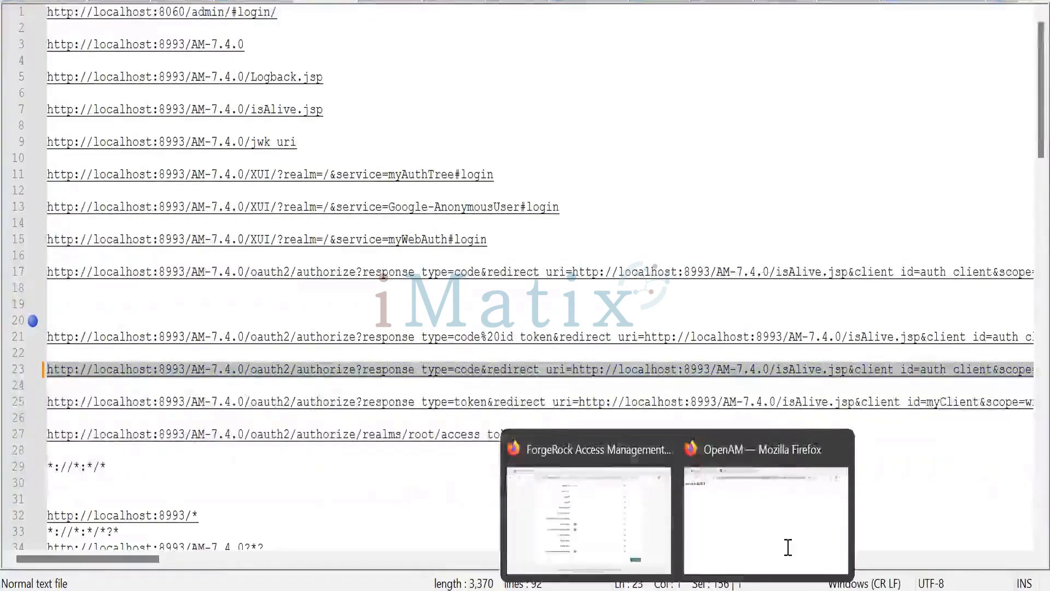
{"action": "mouse_move", "coordinate": [683, 587]}
{"action": "left_click", "coordinate": [750, 551]}
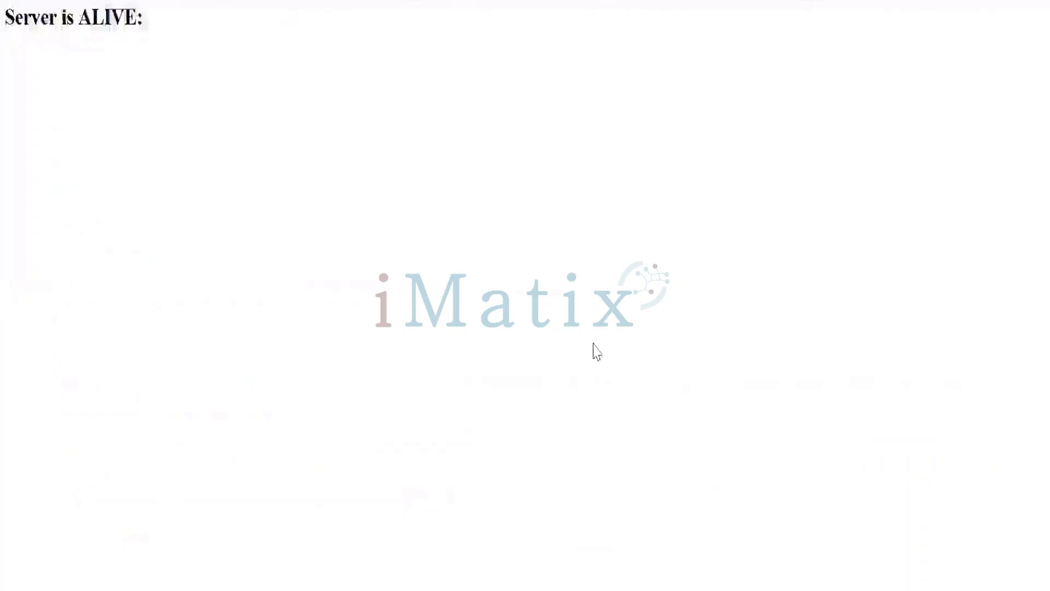
{"action": "left_click", "coordinate": [404, 1]}
{"action": "key", "text": "ctrl+v"}
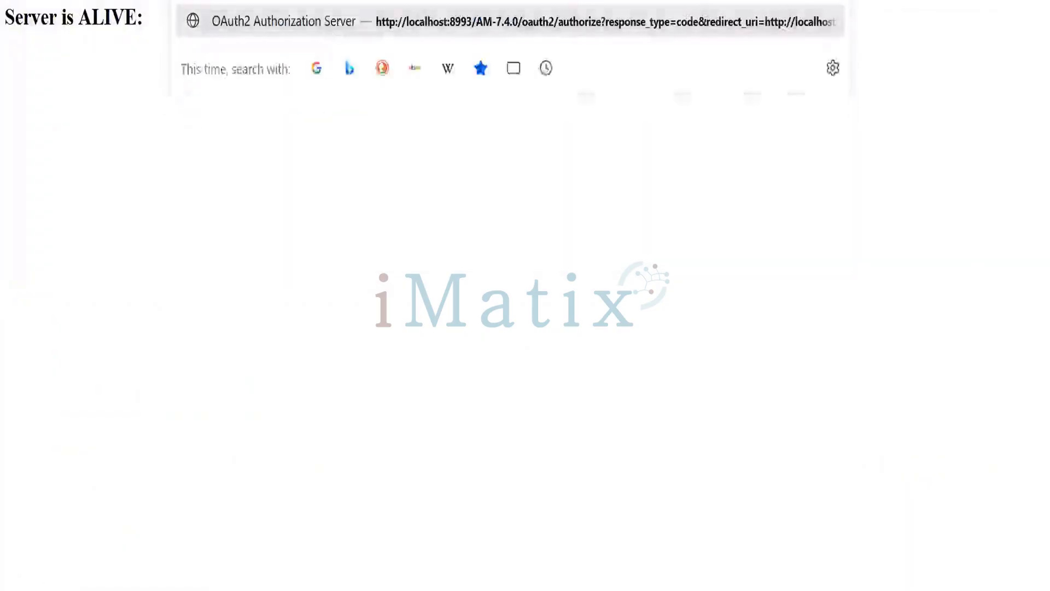
{"action": "key", "text": "Return"}
{"action": "left_click", "coordinate": [664, 286]}
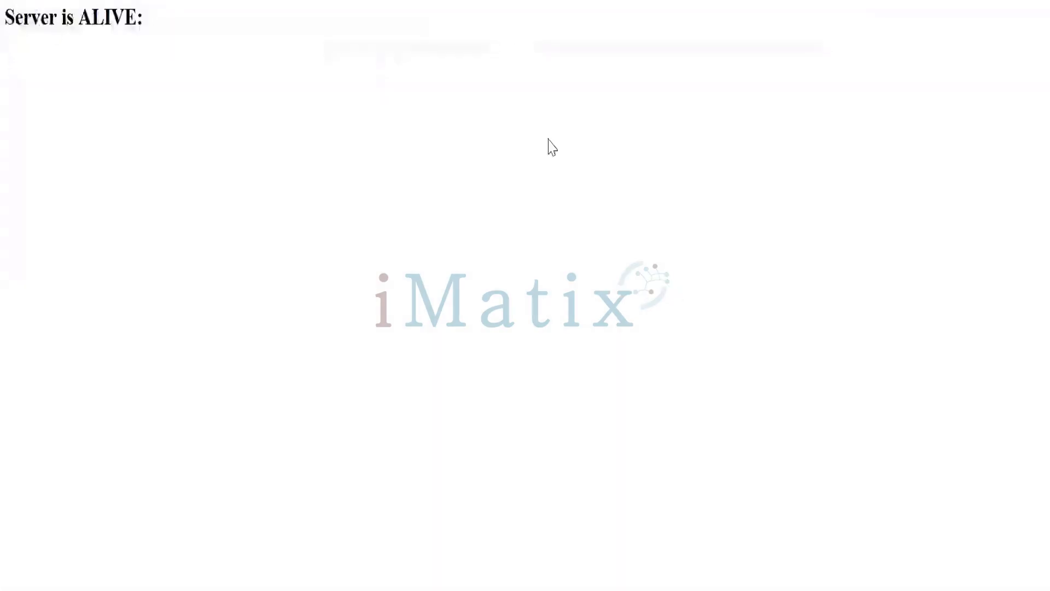
{"action": "left_click", "coordinate": [404, 1]}
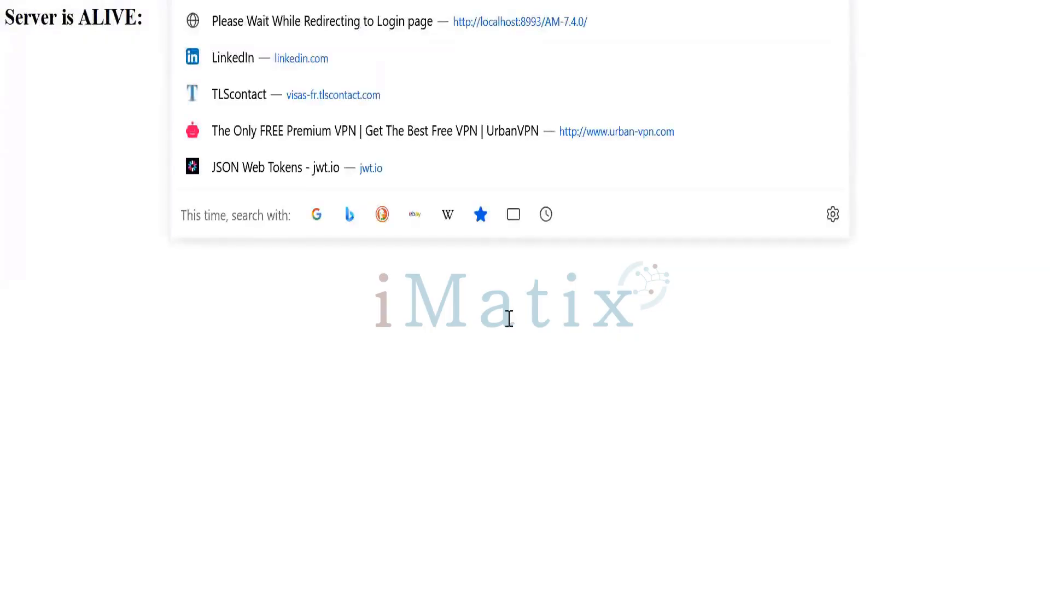
- Paste the new authorization code into the Access Token request's code parameter and send the request
{"action": "key", "text": "alt+Tab"}
{"action": "key", "text": "alt+Tab"}
{"action": "key", "text": "alt+Tab"}
{"action": "key", "text": "alt+Tab"}
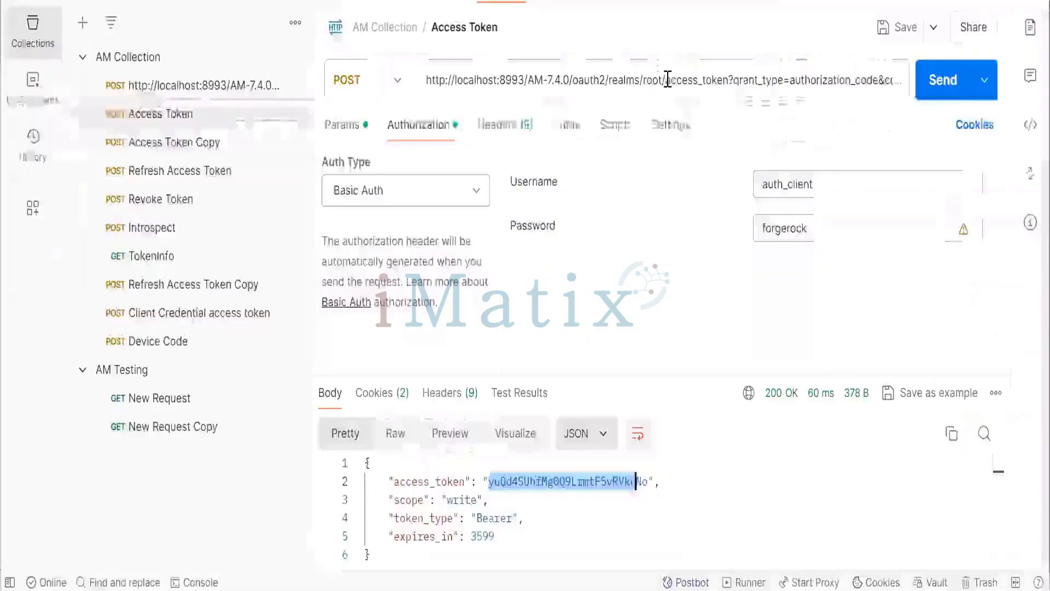
{"action": "left_click", "coordinate": [667, 80]}
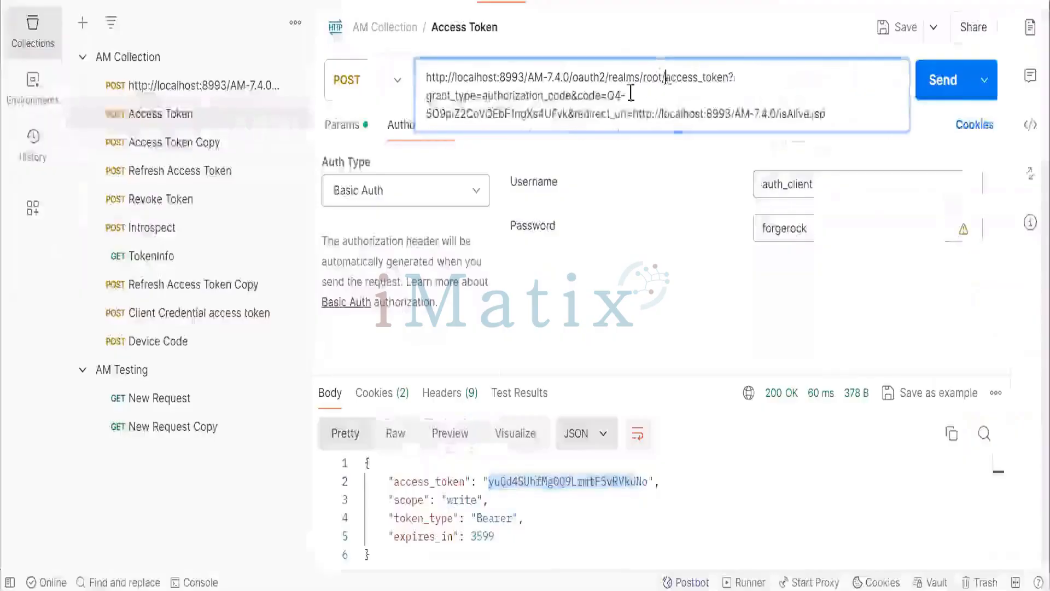
{"action": "left_click", "coordinate": [344, 126]}
{"action": "left_click_drag", "start_coordinate": [750, 256], "coordinate": [551, 255]}
{"action": "type", "text": "oL9Y9HuwpRETgjU1uTrfM0oX6hU"}
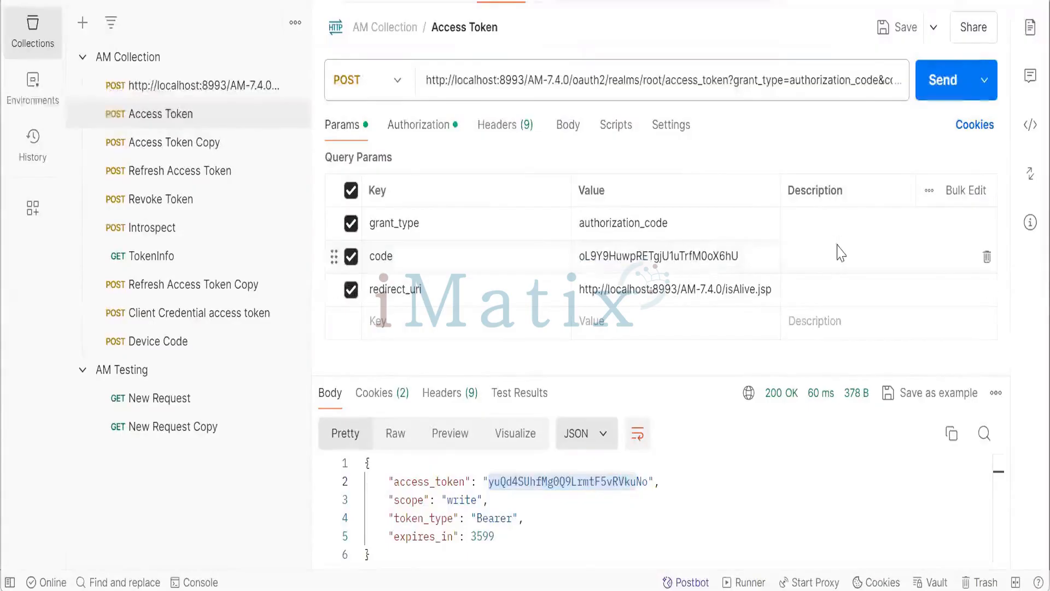
{"action": "left_click", "coordinate": [936, 98]}
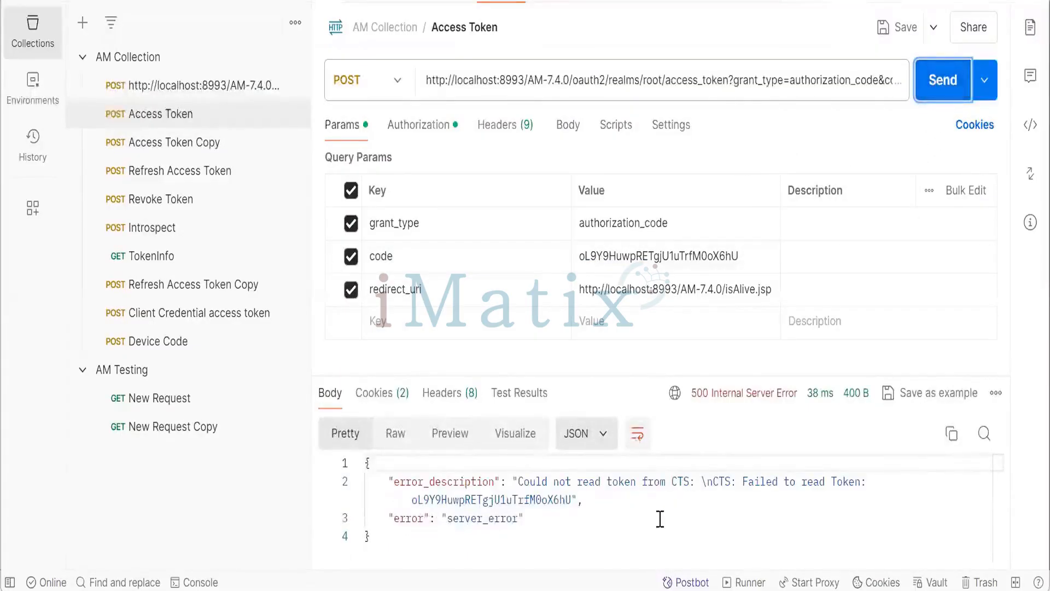
- Load the authorize URL in the browser again to request another authorization code
{"action": "left_click", "coordinate": [750, 260]}
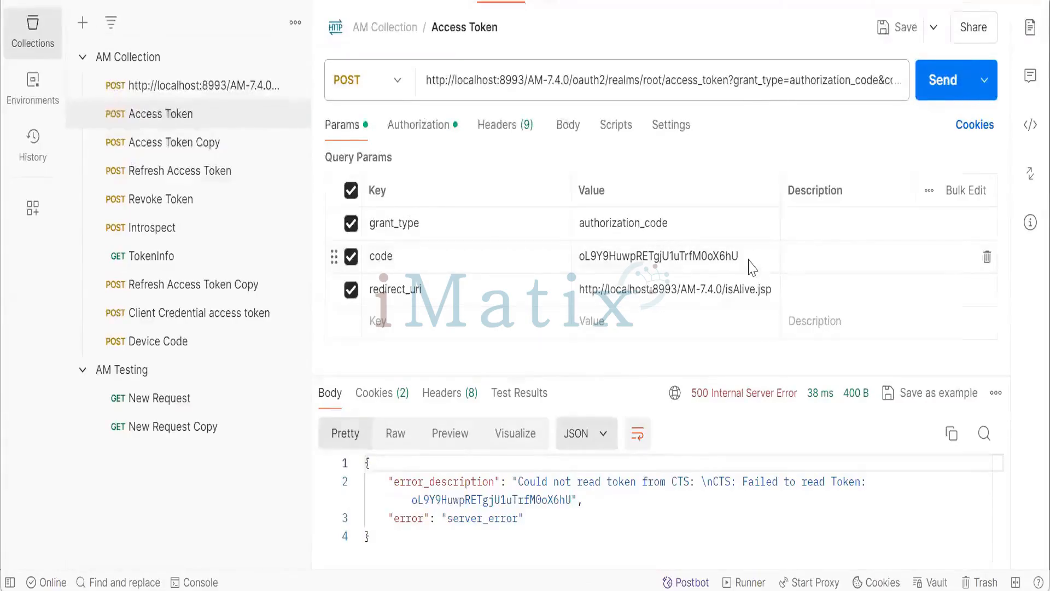
{"action": "key", "text": "alt+Tab"}
{"action": "key", "text": "alt+Tab"}
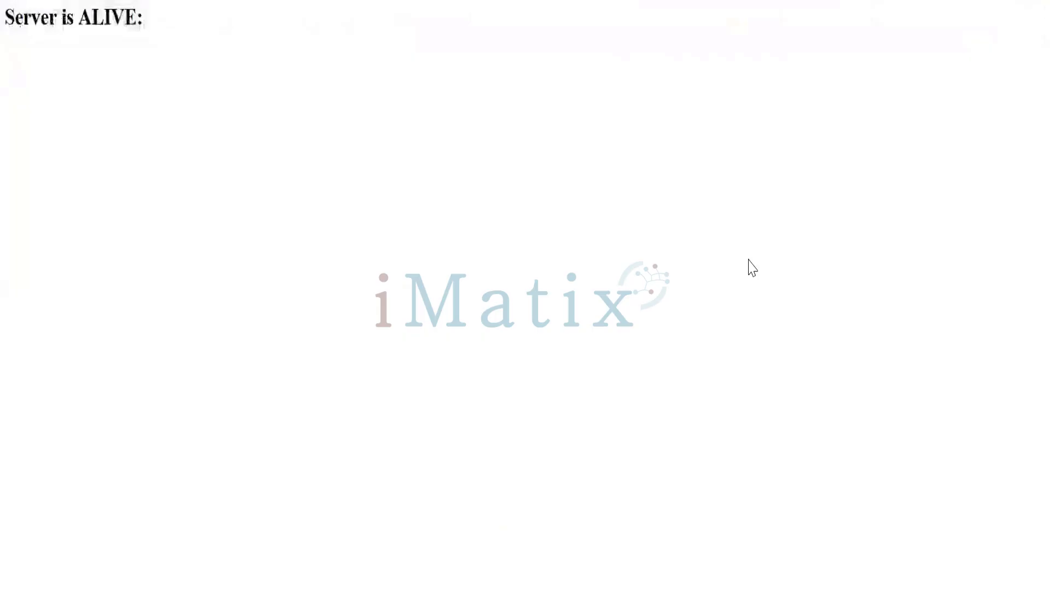
{"action": "key", "text": "alt+Tab"}
{"action": "key", "text": "alt+Tab"}
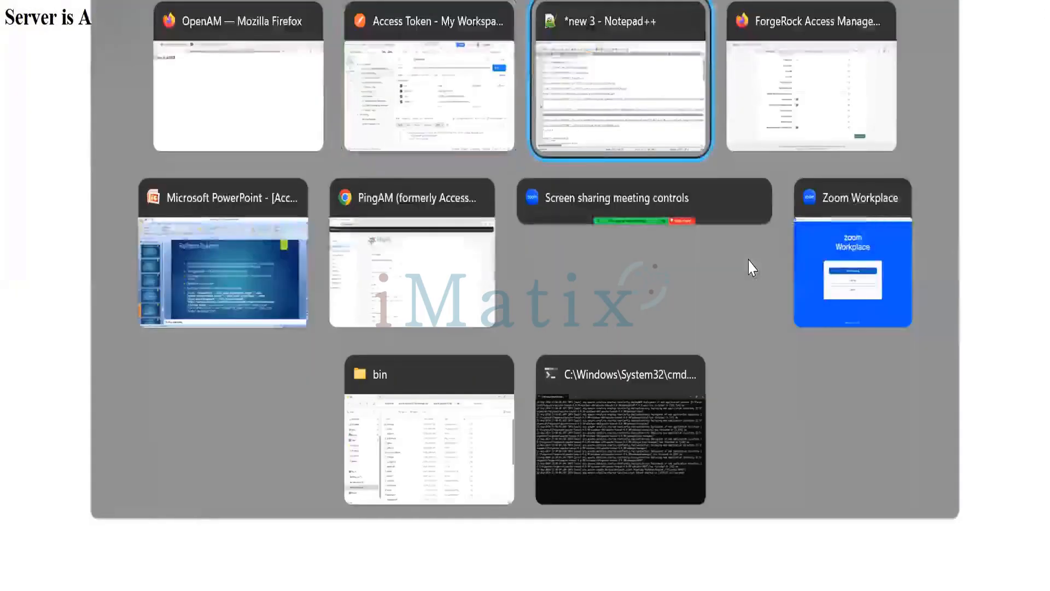
{"action": "key", "text": "alt+Tab"}
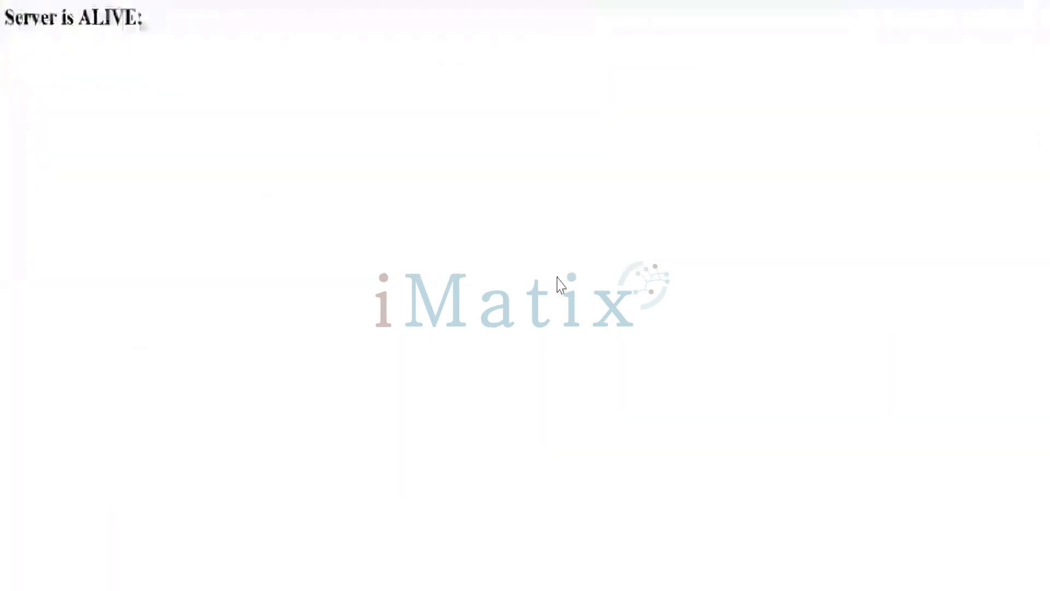
{"action": "left_click", "coordinate": [654, 2]}
{"action": "key", "text": "ctrl+v"}
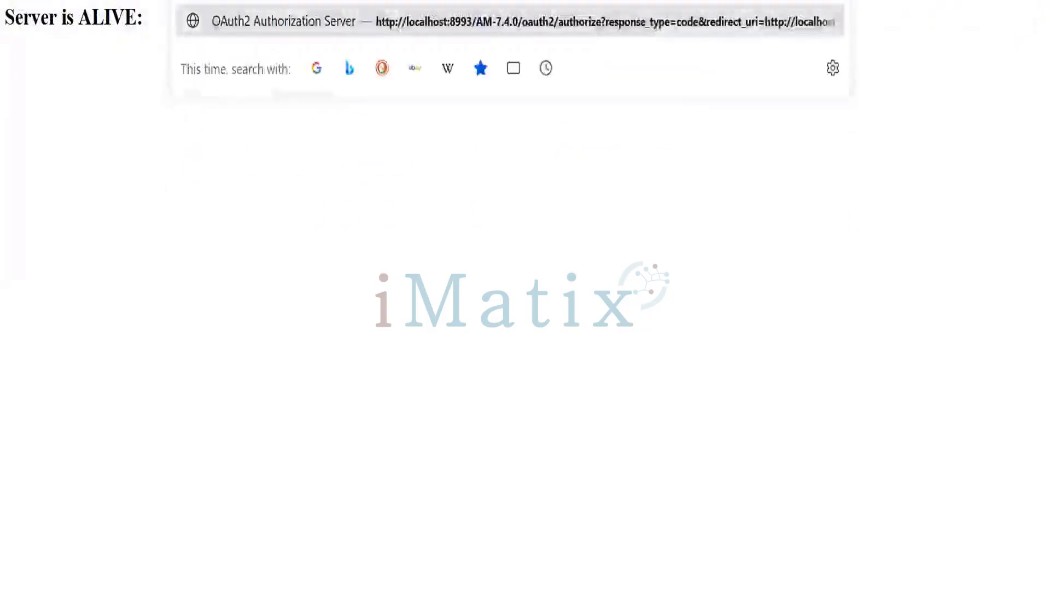
{"action": "key", "text": "Return"}
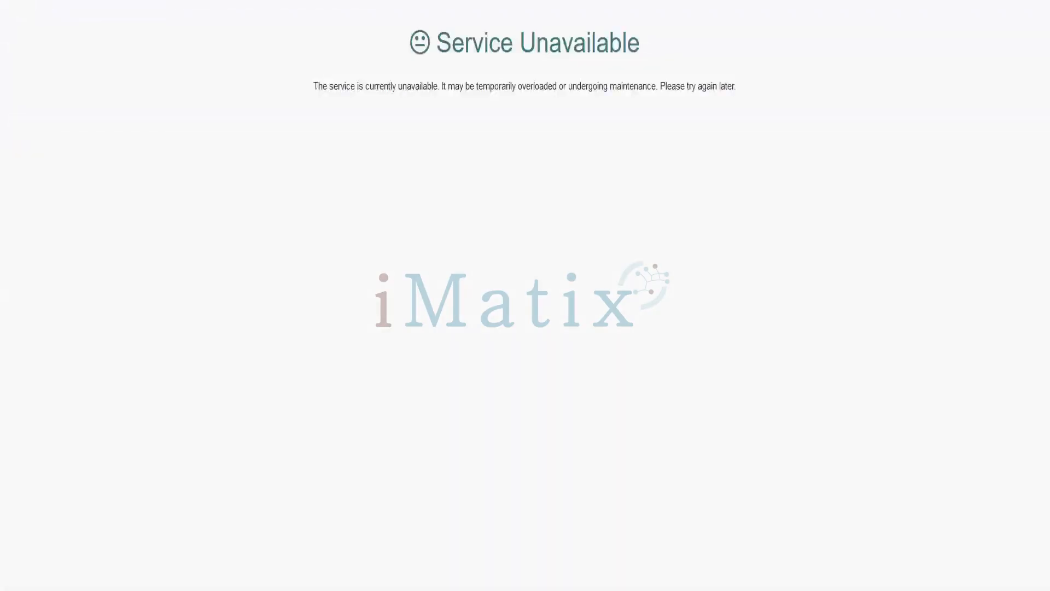
- Stop the running AM server in the command prompt by terminating its batch job
{"action": "left_click", "coordinate": [567, 561]}
{"action": "key", "text": "ctrl+c"}
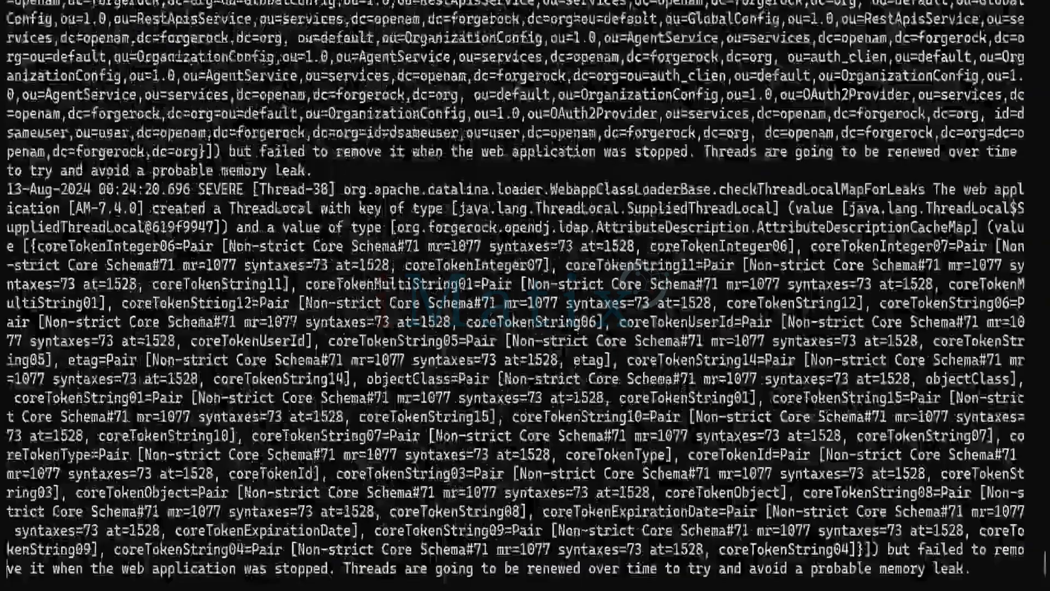
{"action": "type", "text": "Y"}
{"action": "key", "text": "Return"}
{"action": "key", "text": "ctrl+d"}
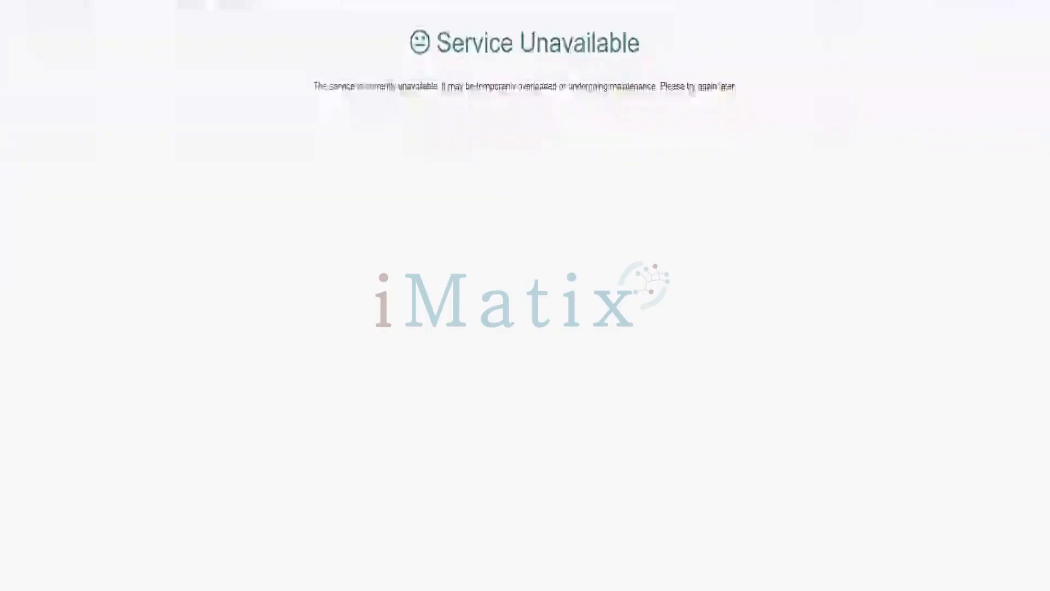
- Start the AM Tomcat server with catalina.bat run from the command prompt
{"action": "left_click", "coordinate": [450, 547]}
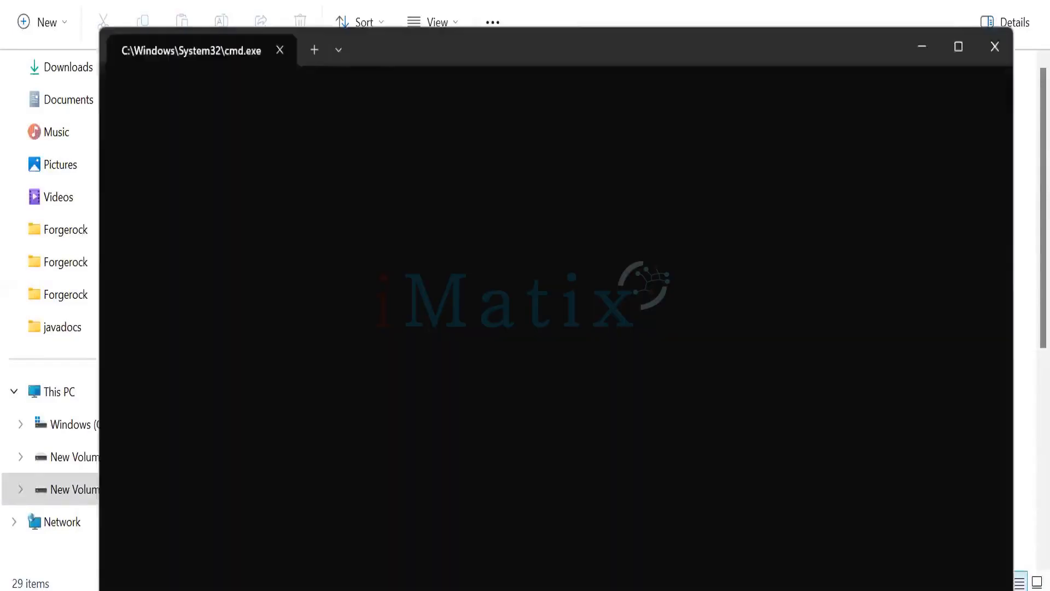
{"action": "type", "text": "Cat"}
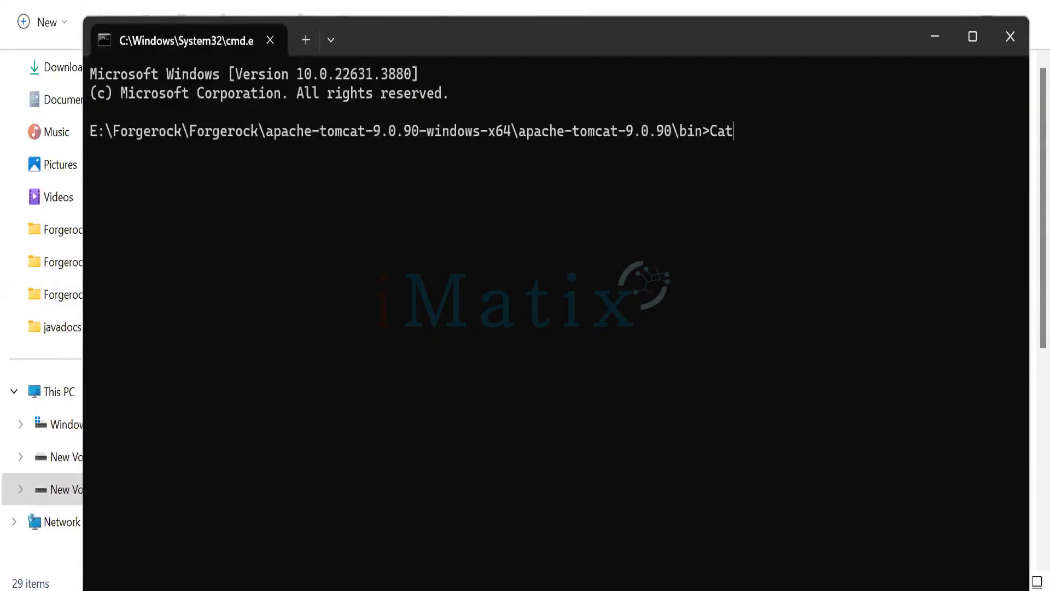
{"action": "key", "text": "Tab"}
{"action": "type", "text": "run"}
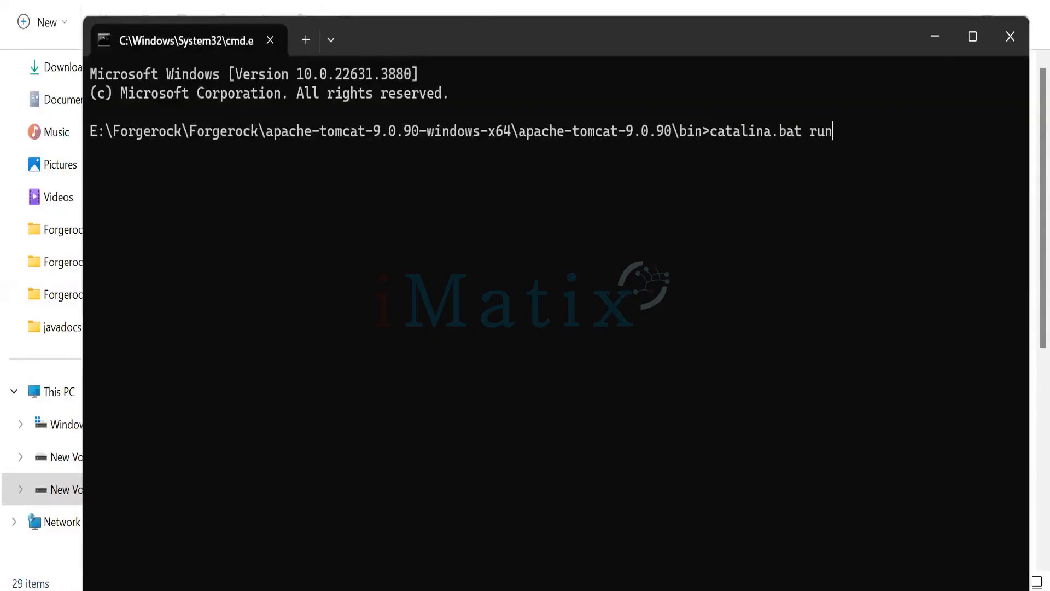
{"action": "key", "text": "Return"}
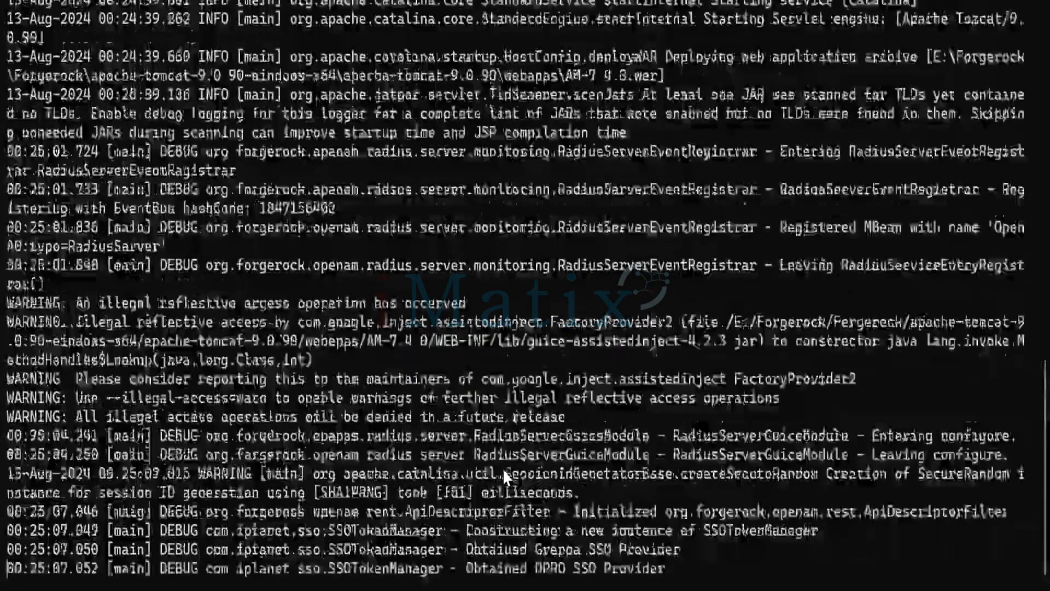
- Start adding a new OAuth 2.0 client in the realm and enter refreshClient as its client ID
{"action": "key", "text": "alt+Tab"}
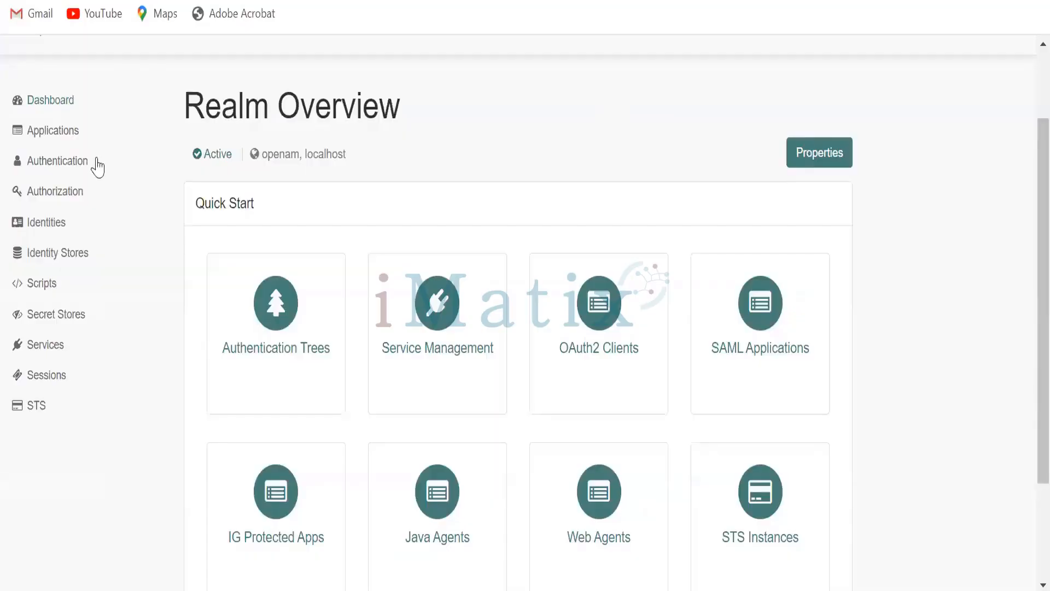
{"action": "left_click", "coordinate": [64, 138]}
{"action": "left_click", "coordinate": [67, 225]}
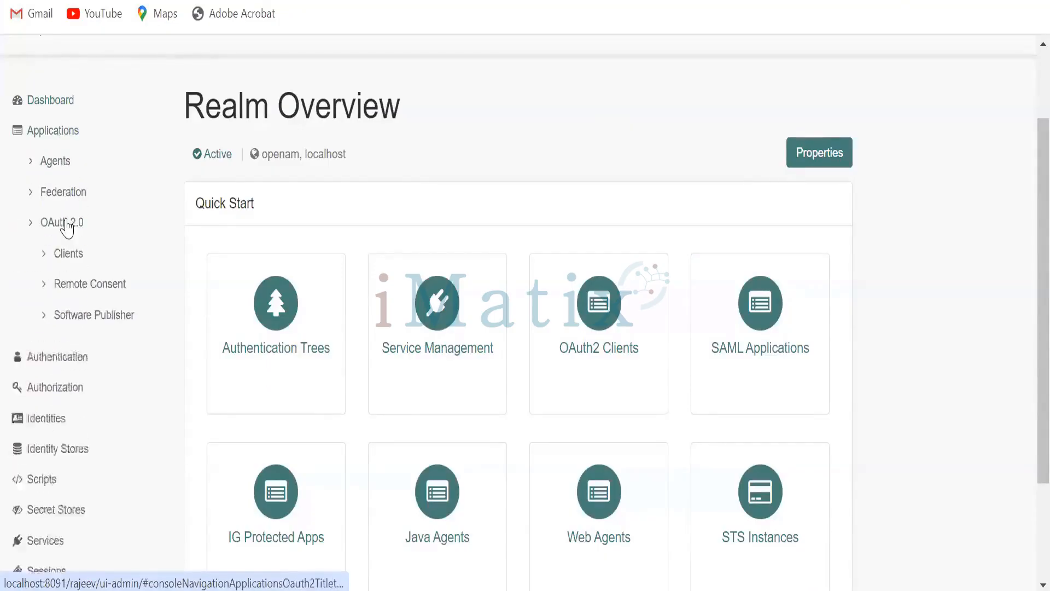
{"action": "left_click", "coordinate": [66, 263]}
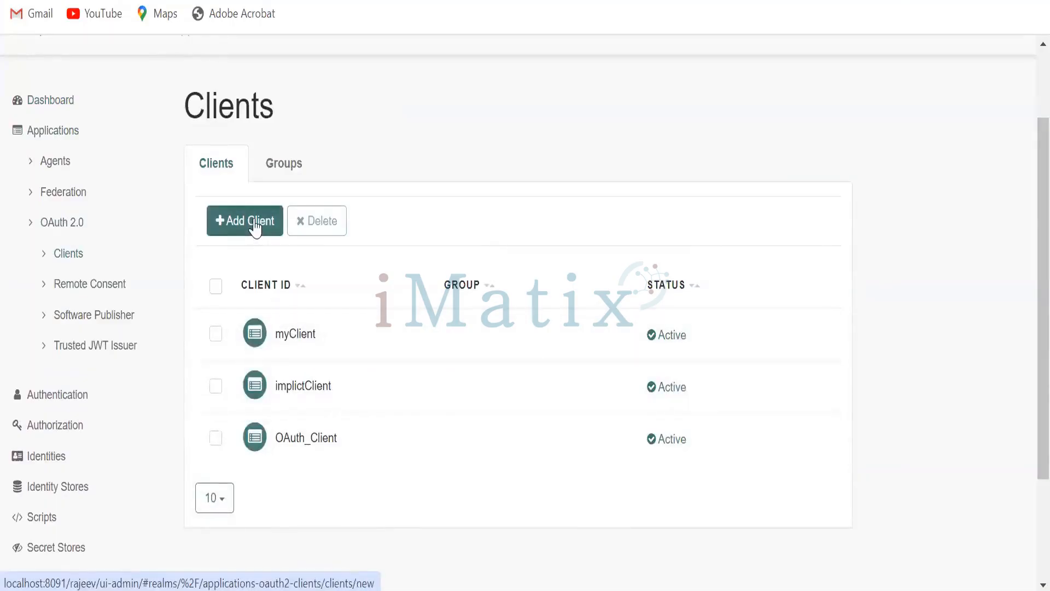
{"action": "left_click", "coordinate": [255, 224]}
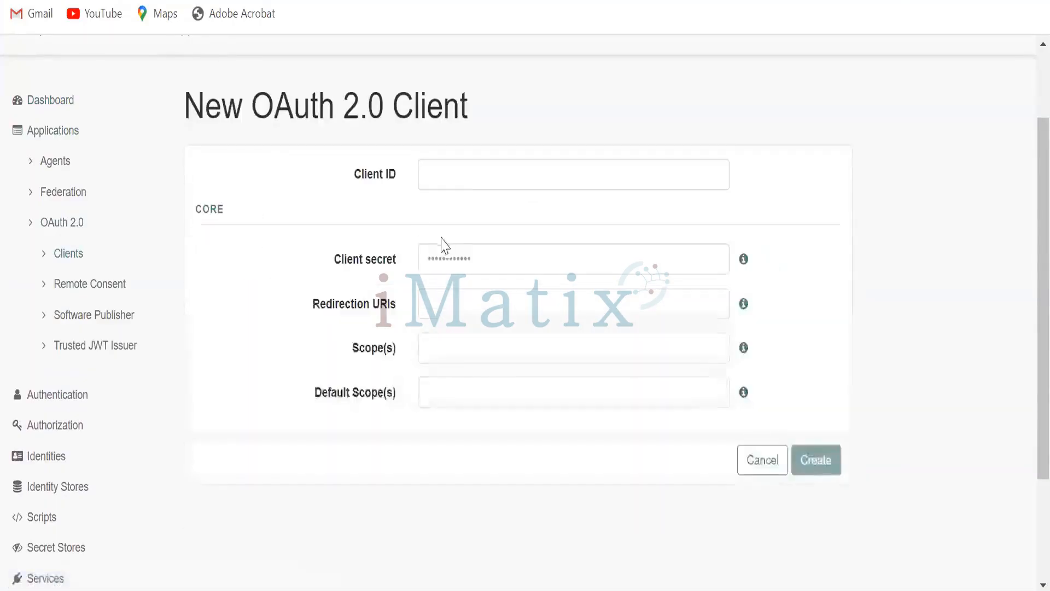
{"action": "left_click", "coordinate": [469, 175]}
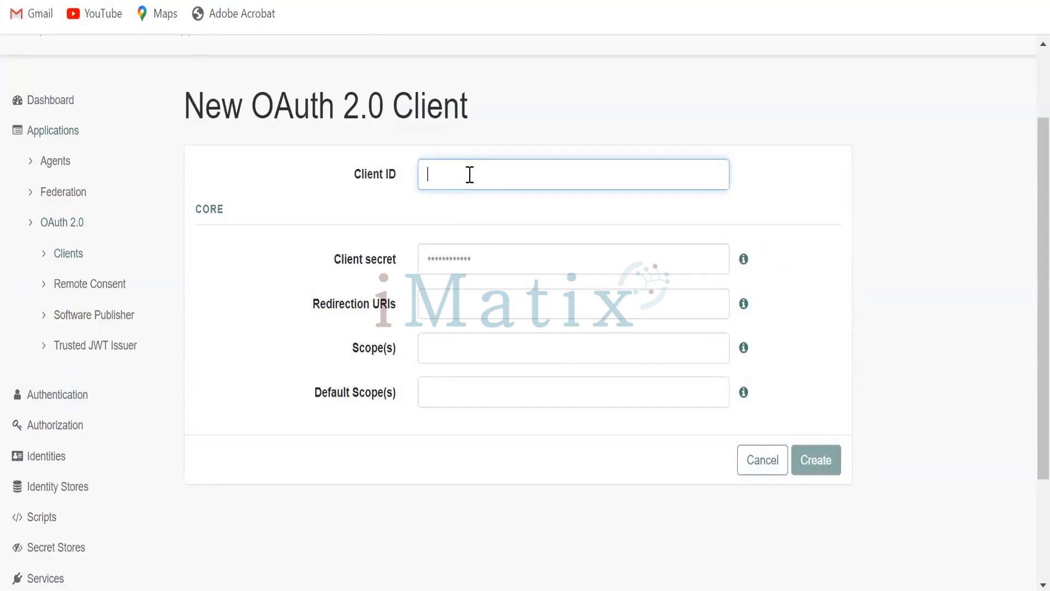
{"action": "type", "text": "client"}
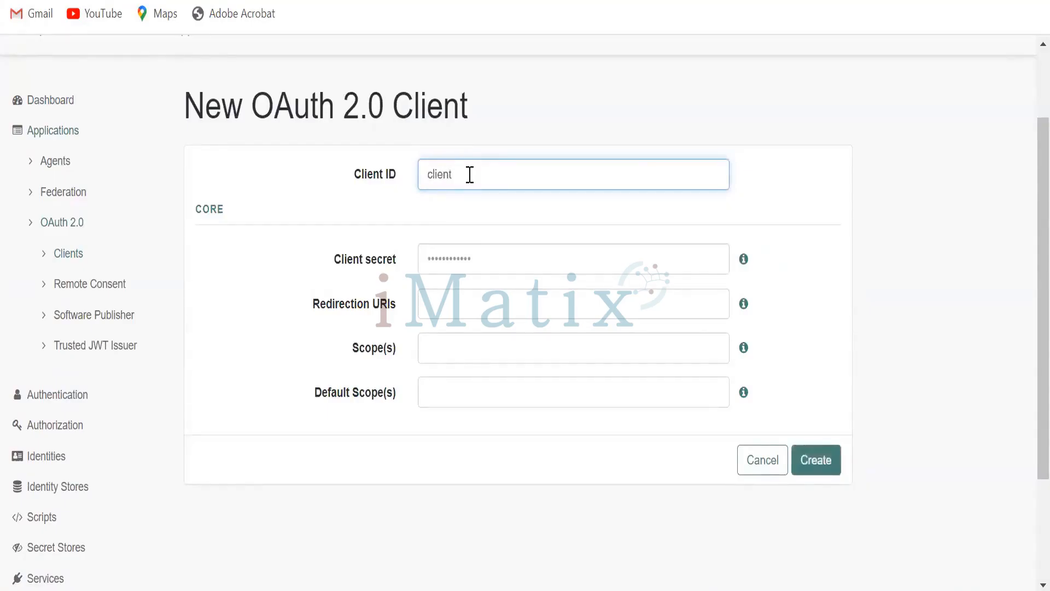
{"action": "key", "text": "BackSpace"}
{"action": "key", "text": "BackSpace"}
{"action": "key", "text": "BackSpace"}
{"action": "key", "text": "BackSpace"}
{"action": "key", "text": "BackSpace"}
{"action": "key", "text": "BackSpace"}
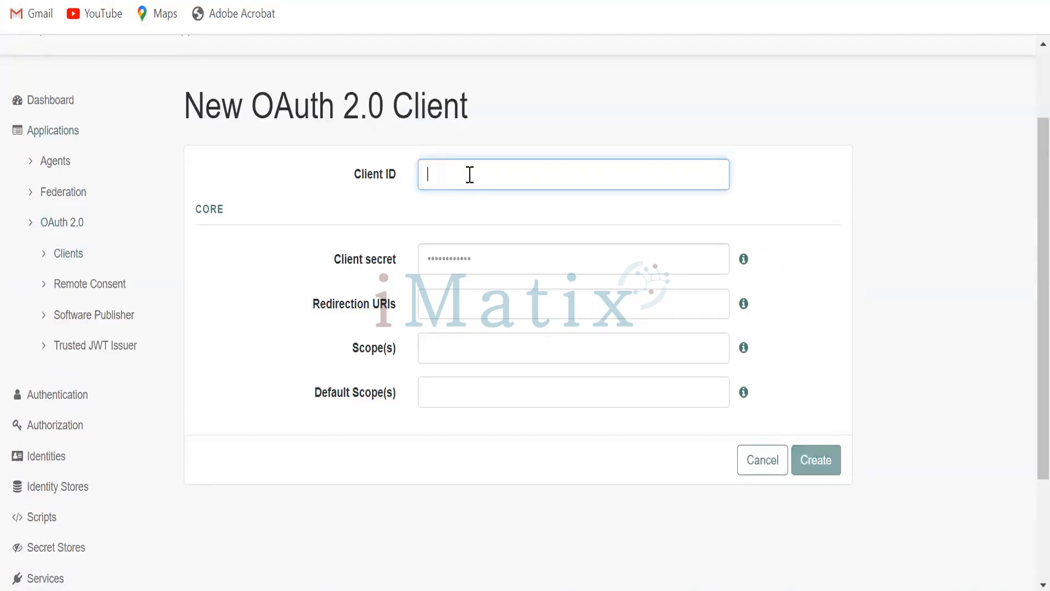
{"action": "type", "text": "refre"}
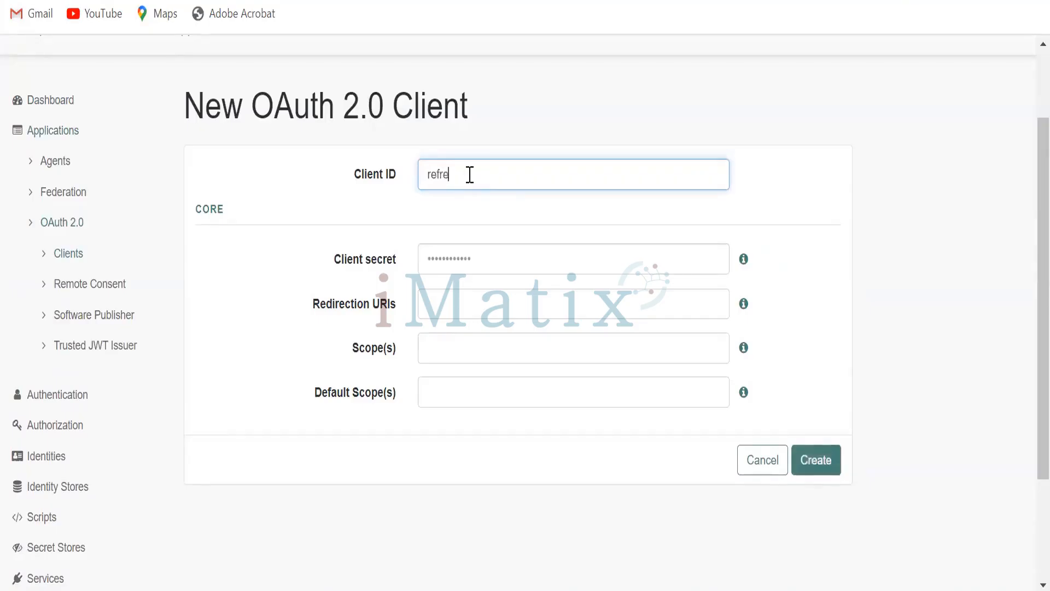
{"action": "type", "text": "shClient"}
- Enter the new client's secret
{"action": "left_click", "coordinate": [552, 255]}
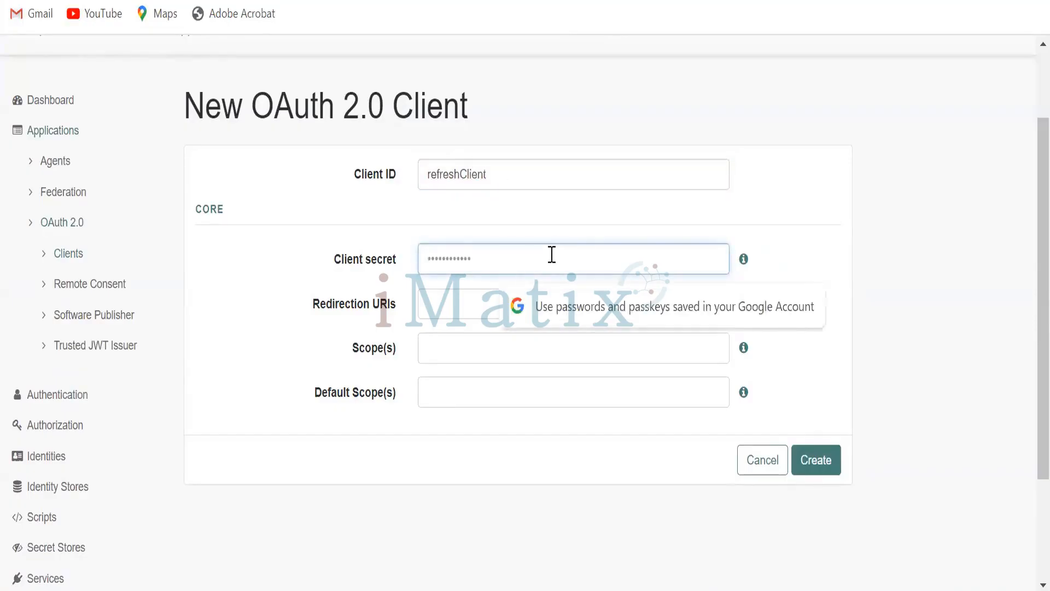
{"action": "type", "text": "•••••••"}
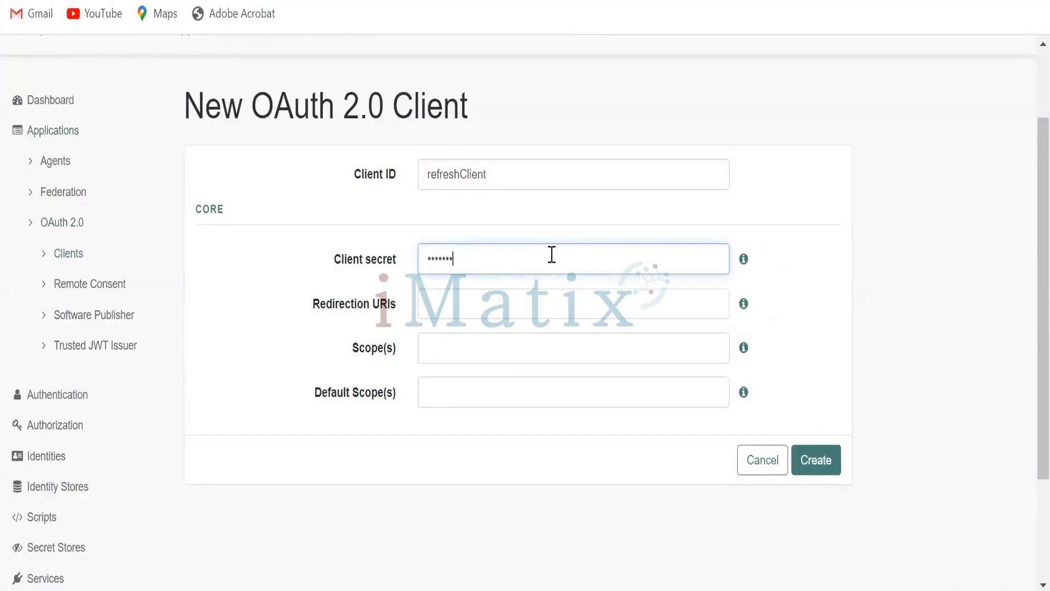
{"action": "type", "text": "••"}
{"action": "left_click", "coordinate": [546, 300]}
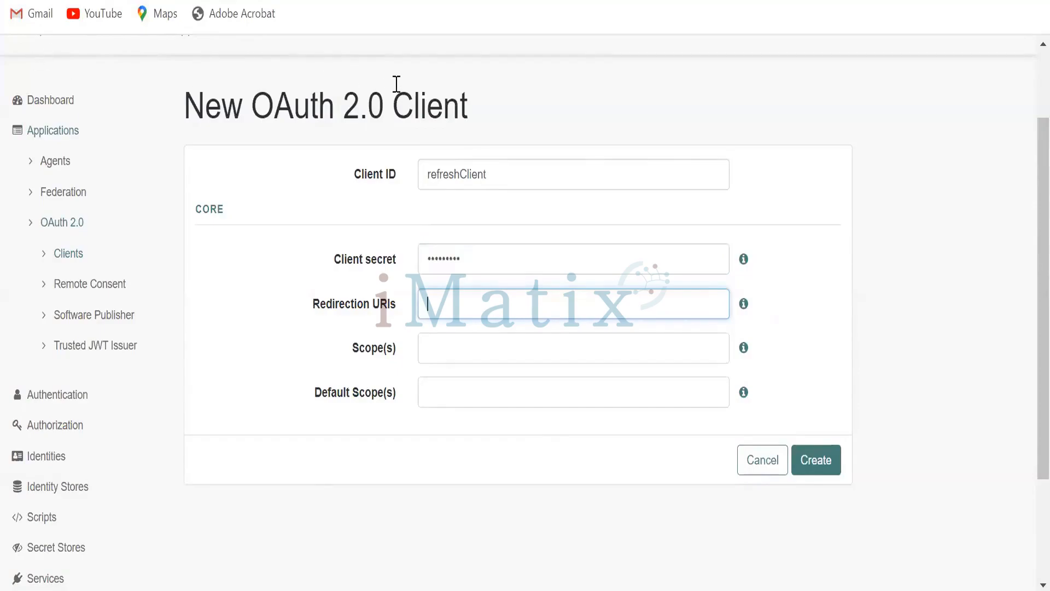
{"action": "key", "text": "alt+Tab"}
{"action": "key", "text": "shift+Home"}
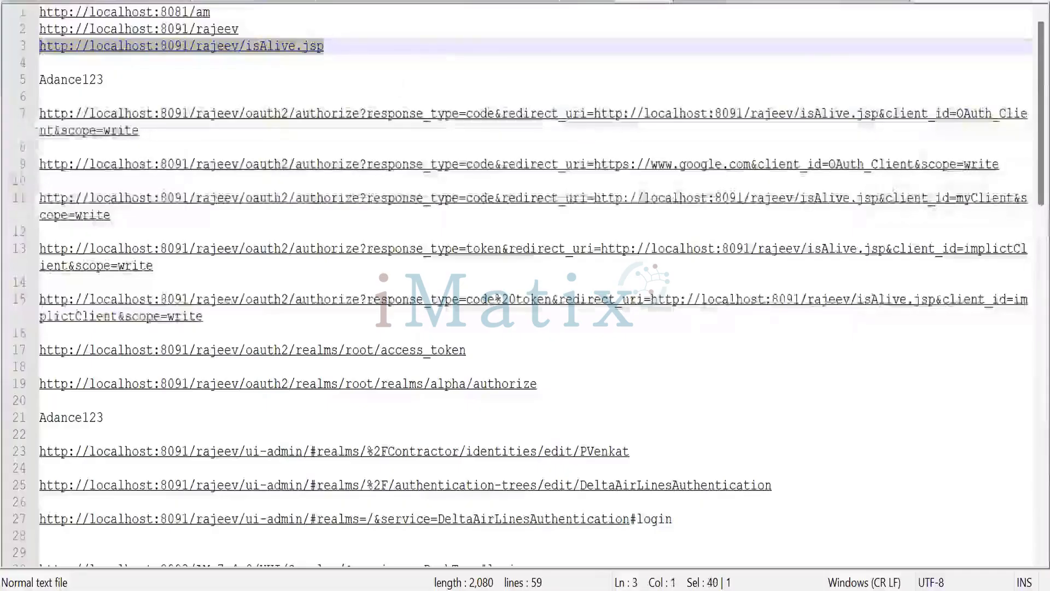
{"action": "key", "text": "alt+Tab"}
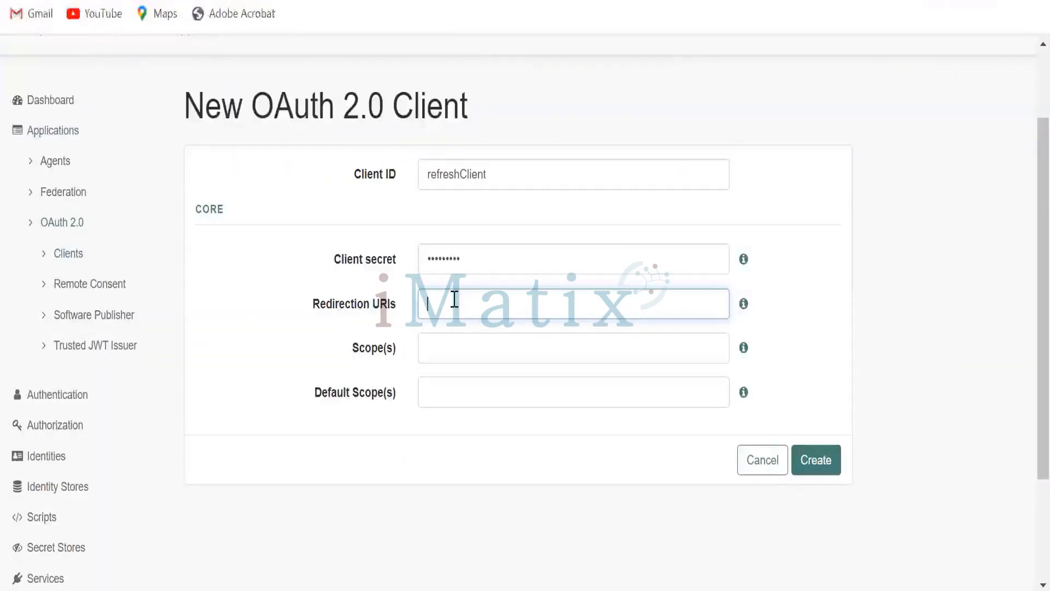
{"action": "key", "text": "ctrl+v"}
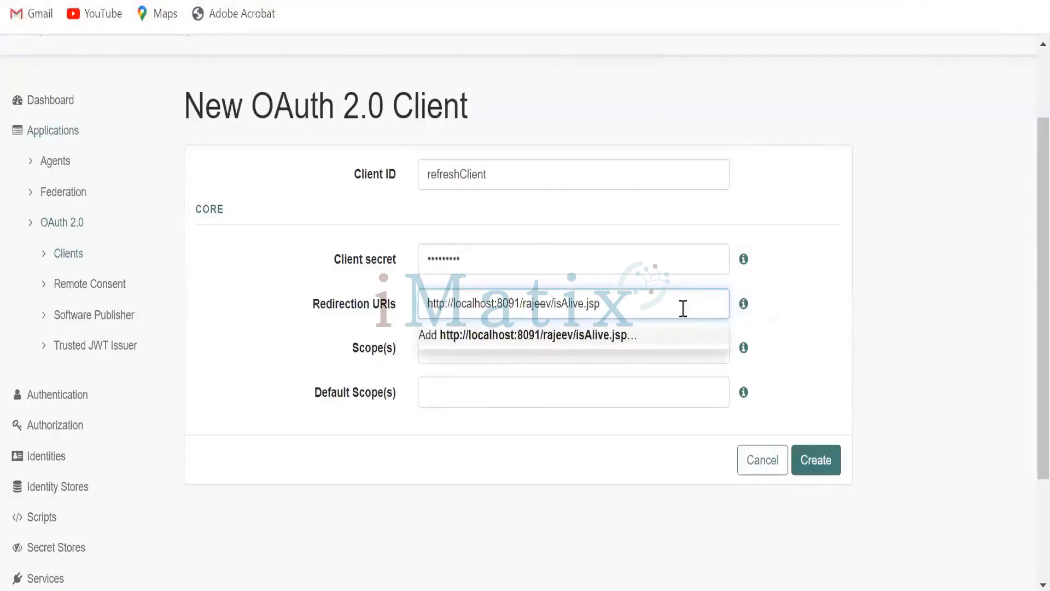
{"action": "left_click", "coordinate": [794, 308]}
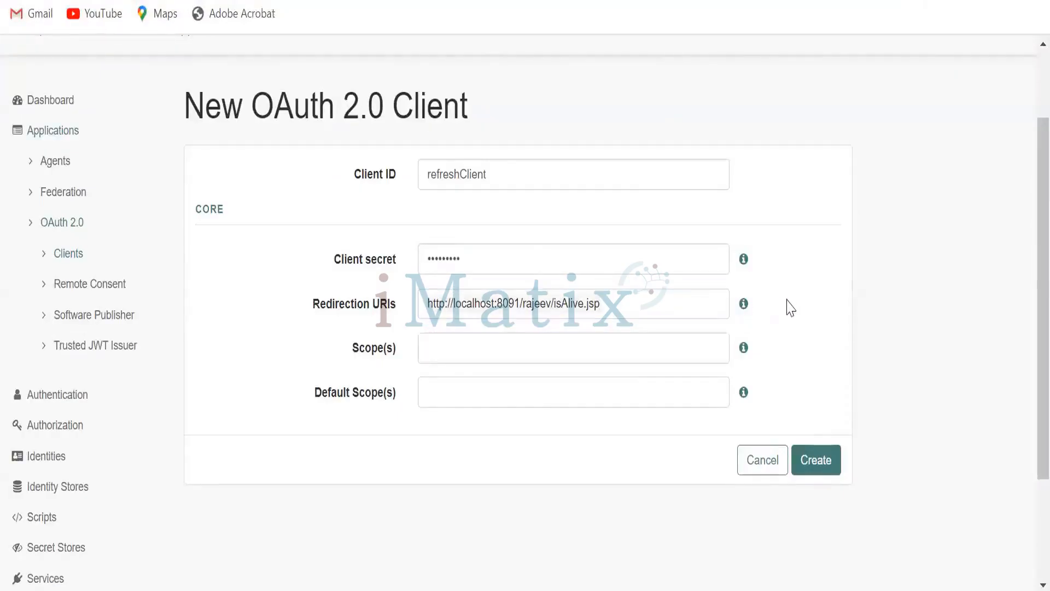
- Add write as the client's scope and create the client
{"action": "left_click", "coordinate": [602, 339]}
{"action": "type", "text": "write"}
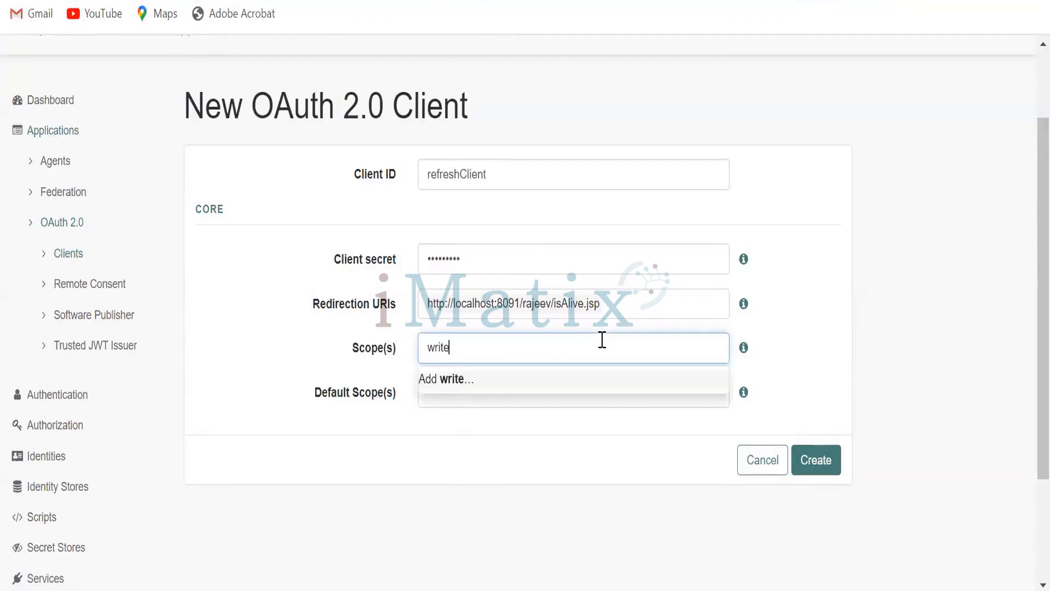
{"action": "left_click", "coordinate": [806, 365]}
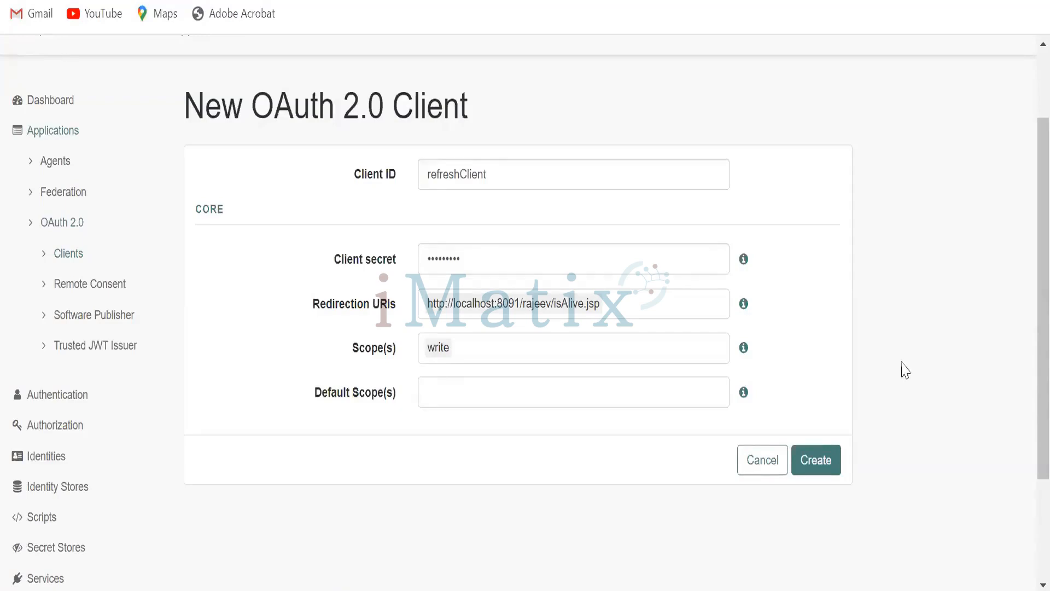
{"action": "left_click", "coordinate": [831, 452]}
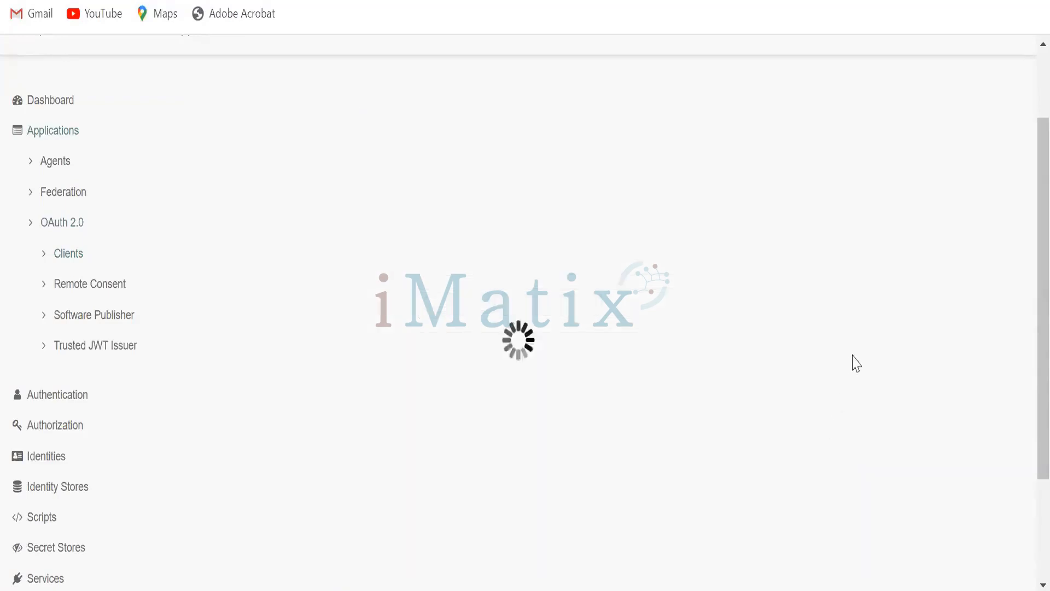
- Save the new refreshClient's settings
{"action": "scroll", "coordinate": [821, 356], "scroll_direction": "down", "scroll_amount": 7}
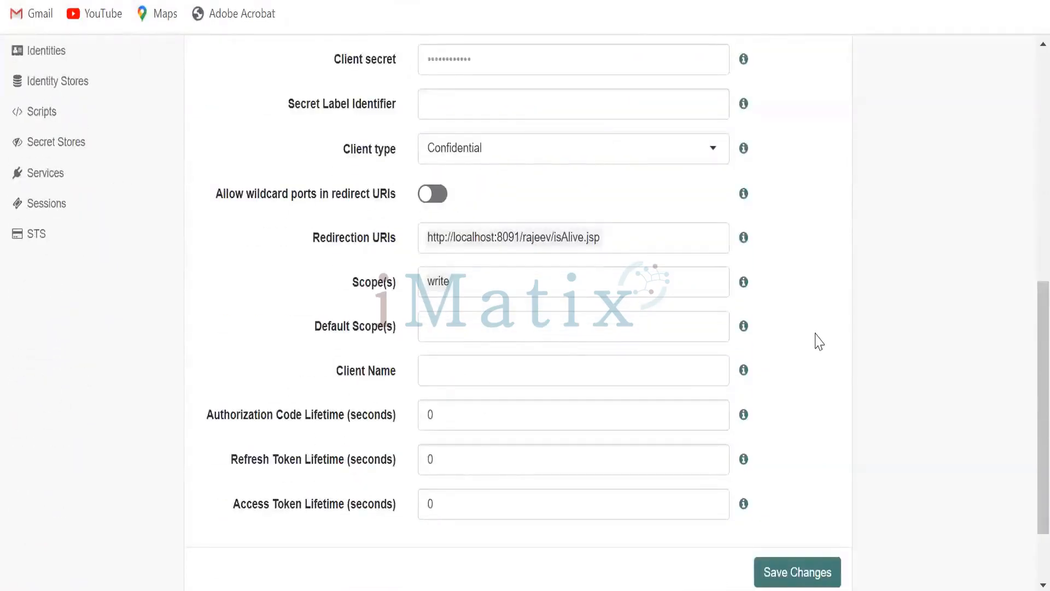
{"action": "scroll", "coordinate": [817, 341], "scroll_direction": "down", "scroll_amount": 2}
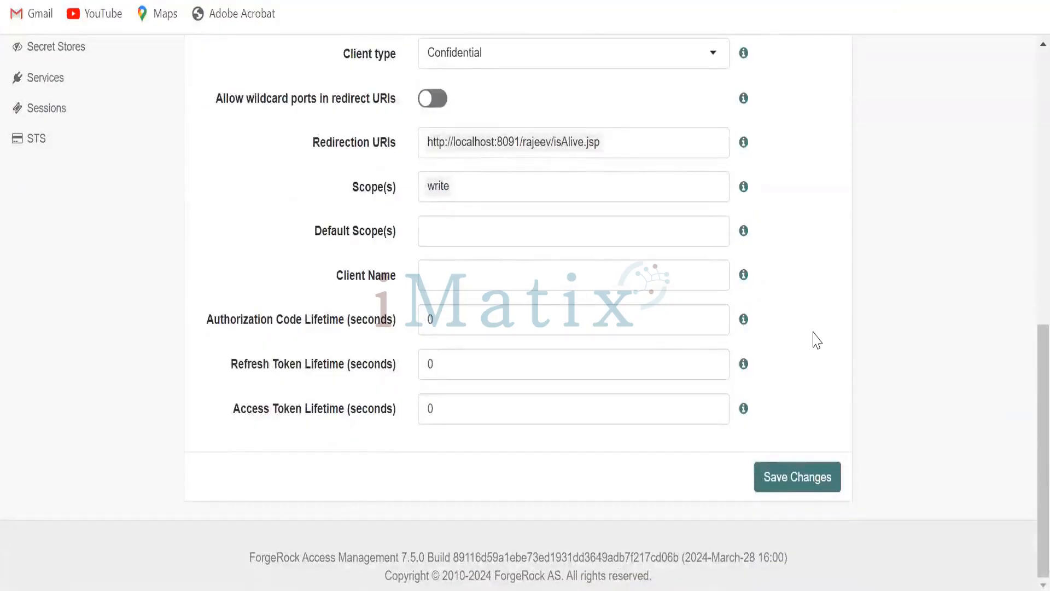
{"action": "left_click", "coordinate": [789, 479]}
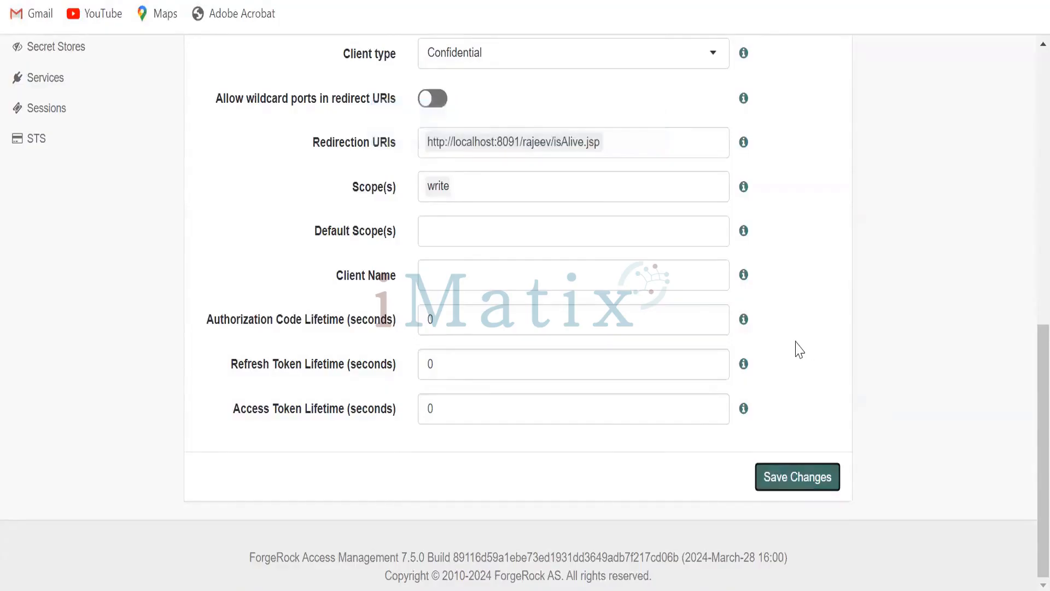
- Select the full AccessRequest URL in Postman
{"action": "scroll", "coordinate": [800, 350], "scroll_direction": "up", "scroll_amount": 2}
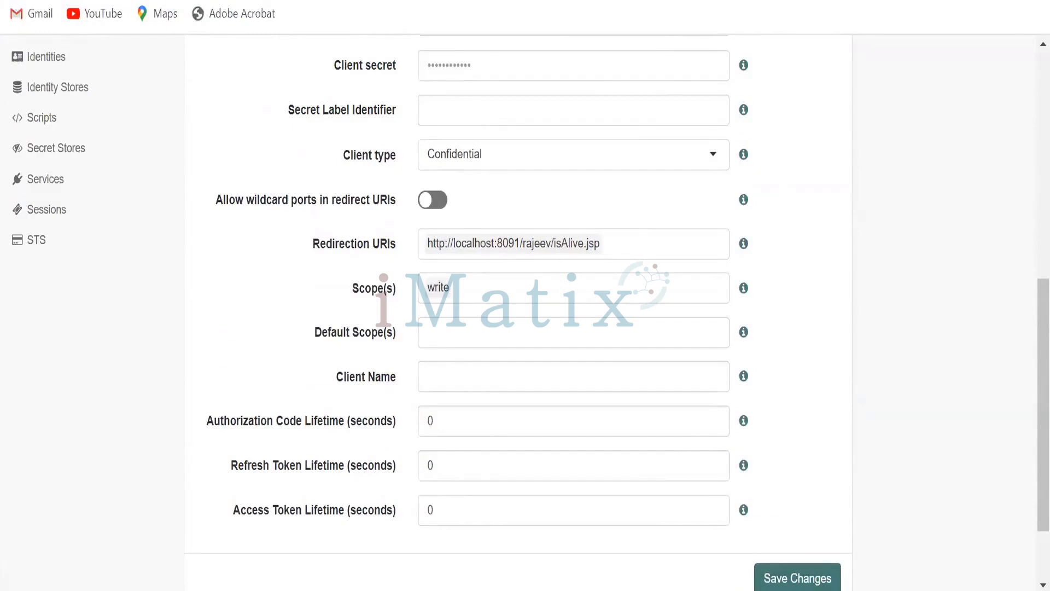
{"action": "mouse_move", "coordinate": [612, 590]}
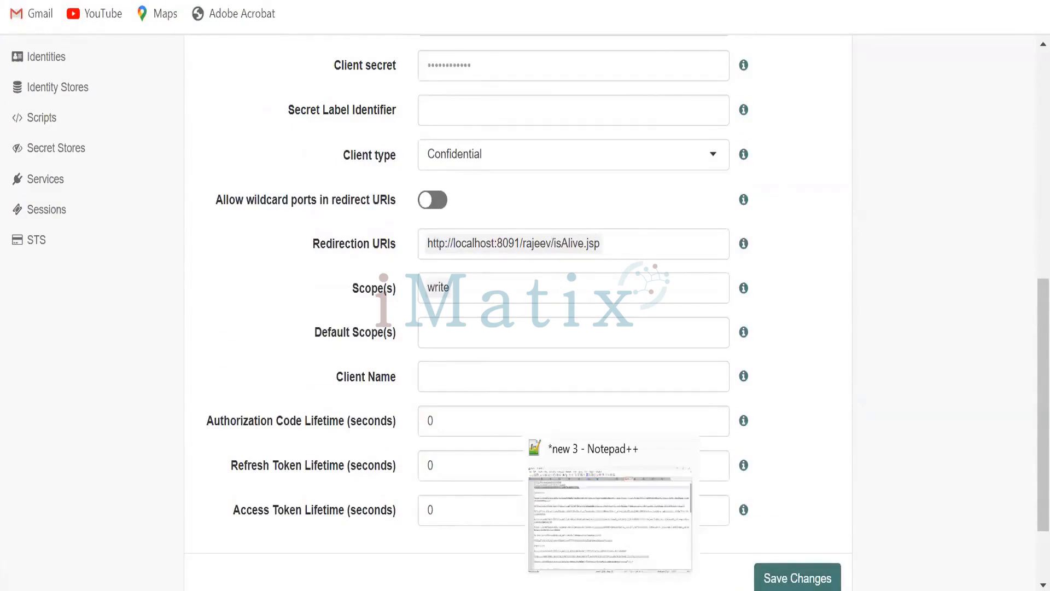
{"action": "left_click", "coordinate": [644, 590]}
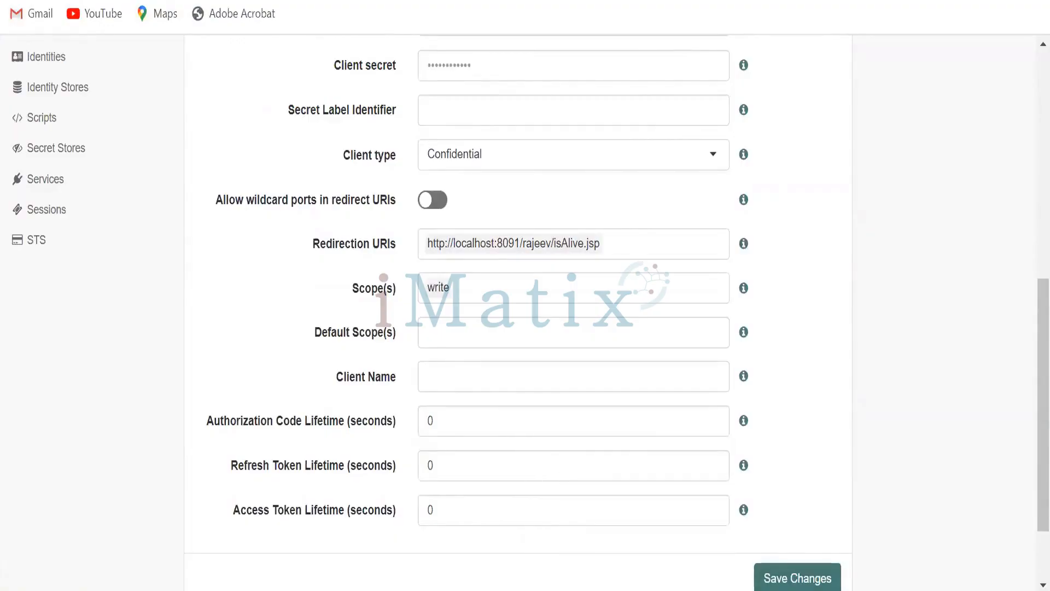
{"action": "left_click", "coordinate": [732, 77]}
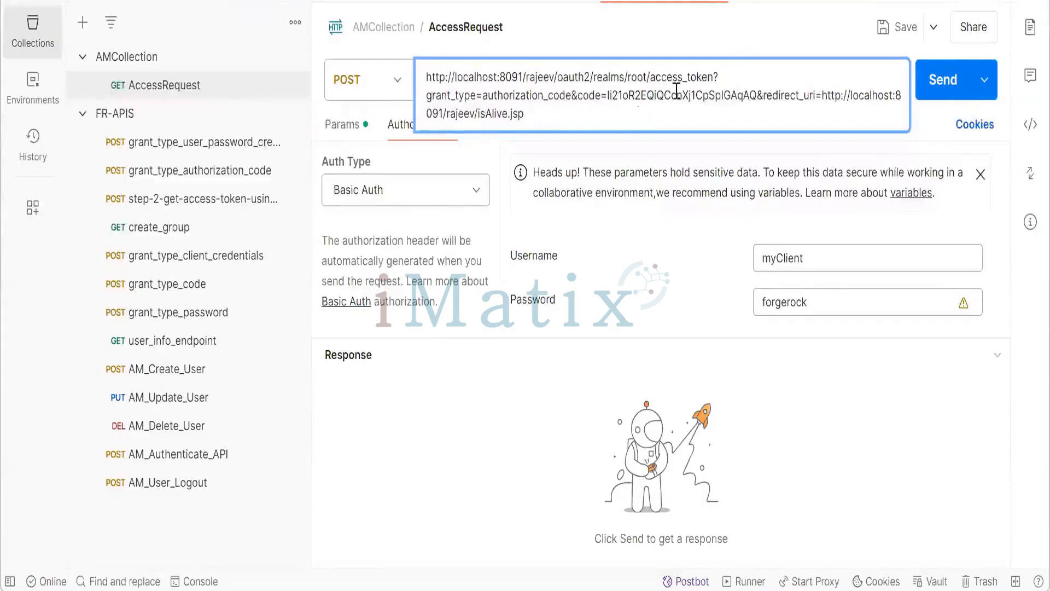
{"action": "key", "text": "ctrl+a"}
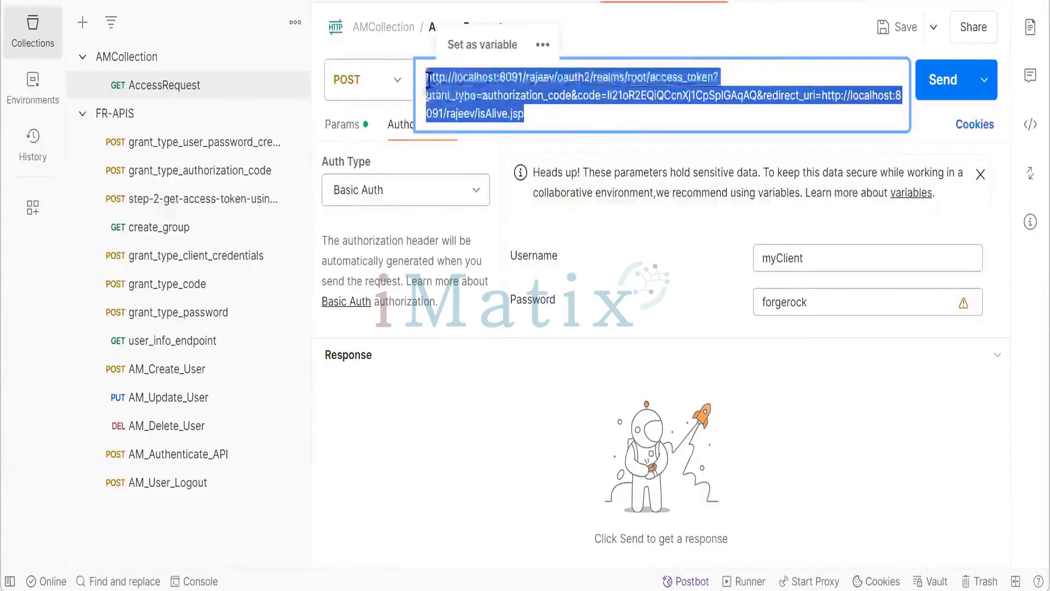
- Duplicate the myClient authorize URL from line 11 of the notes onto a new line below it
{"action": "left_click", "coordinate": [689, 42]}
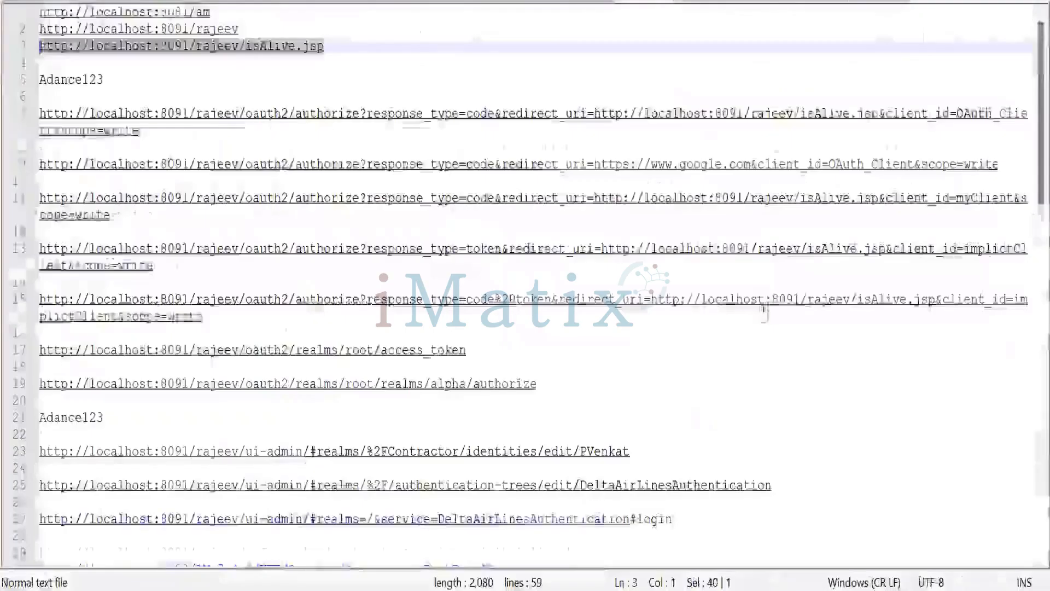
{"action": "scroll", "coordinate": [750, 292], "scroll_direction": "down", "scroll_amount": 3}
{"action": "scroll", "coordinate": [752, 289], "scroll_direction": "up", "scroll_amount": 2}
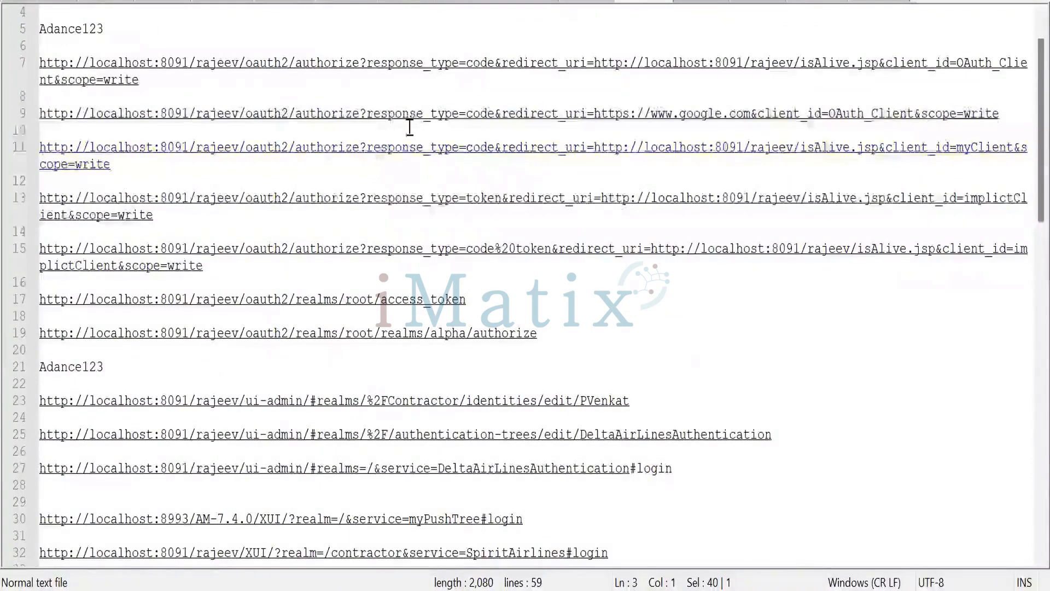
{"action": "scroll", "coordinate": [407, 137], "scroll_direction": "up", "scroll_amount": 1}
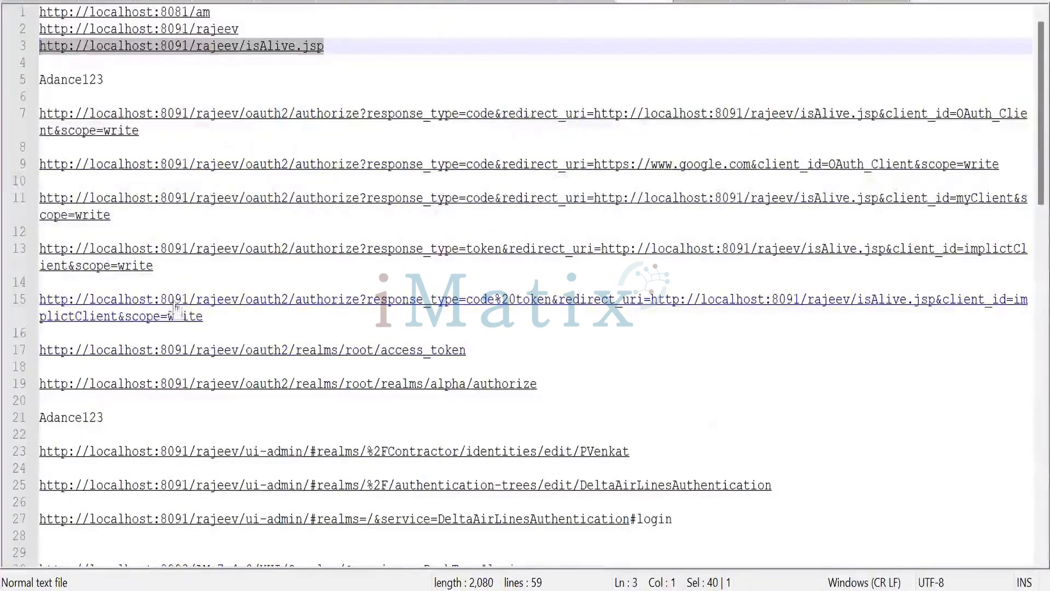
{"action": "left_click", "coordinate": [120, 215]}
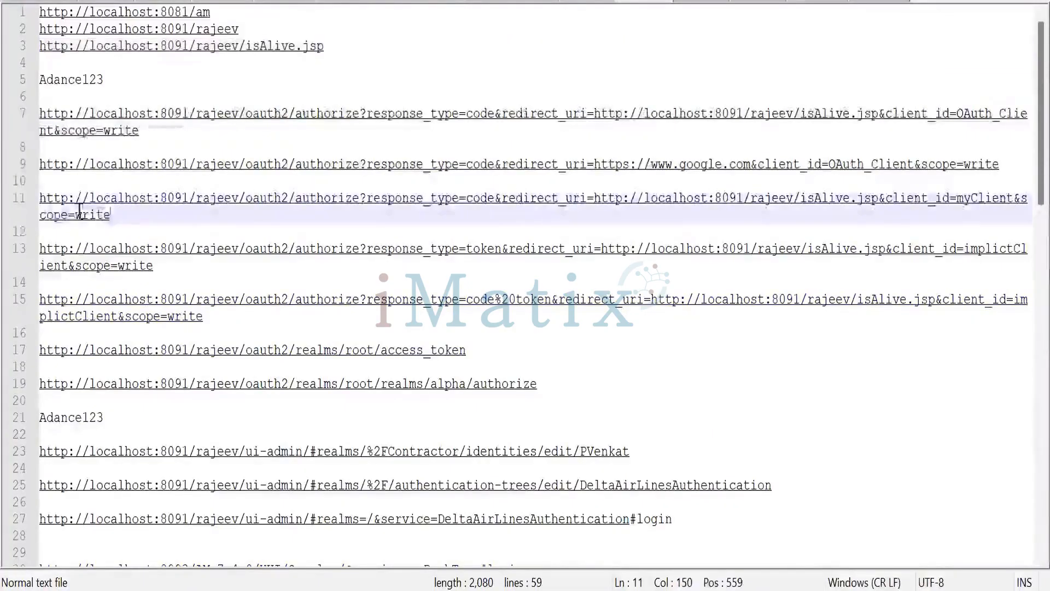
{"action": "key", "text": "shift+Home"}
{"action": "key", "text": "ctrl+c"}
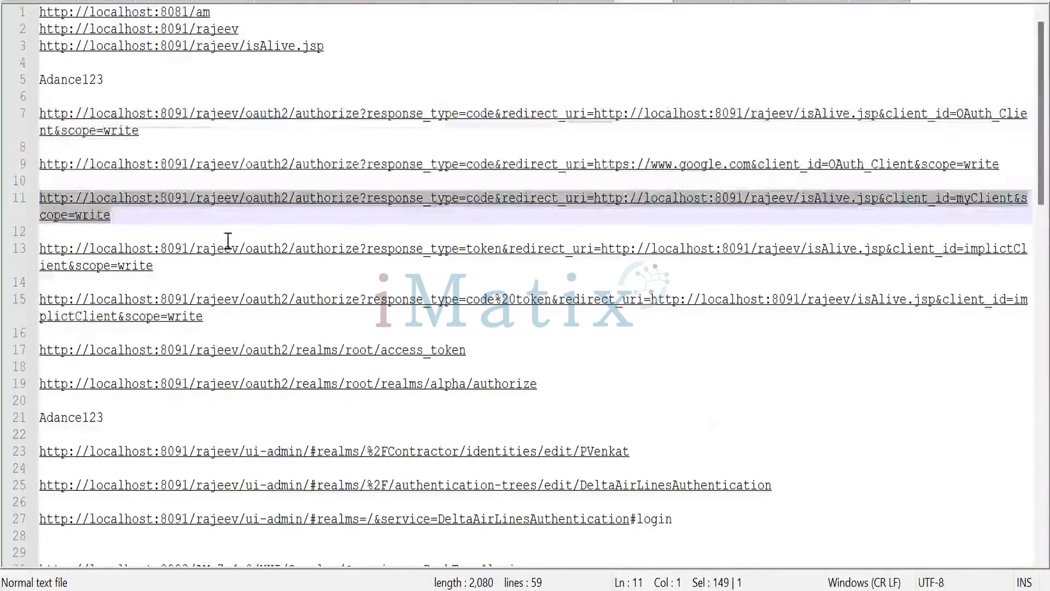
{"action": "left_click", "coordinate": [130, 216]}
{"action": "key", "text": "Return"}
{"action": "key", "text": "Return"}
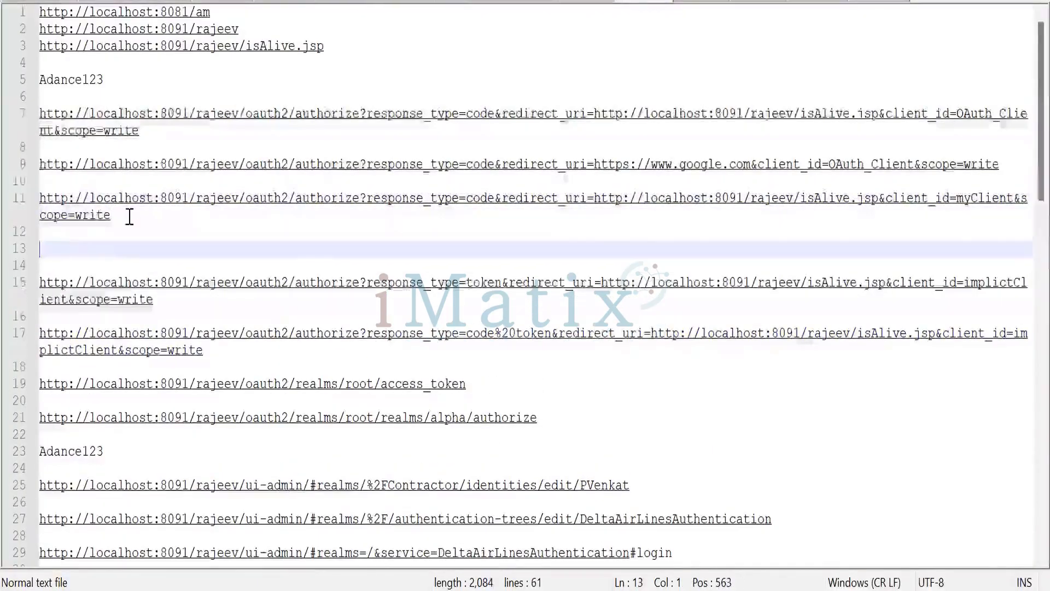
{"action": "key", "text": "ctrl+v"}
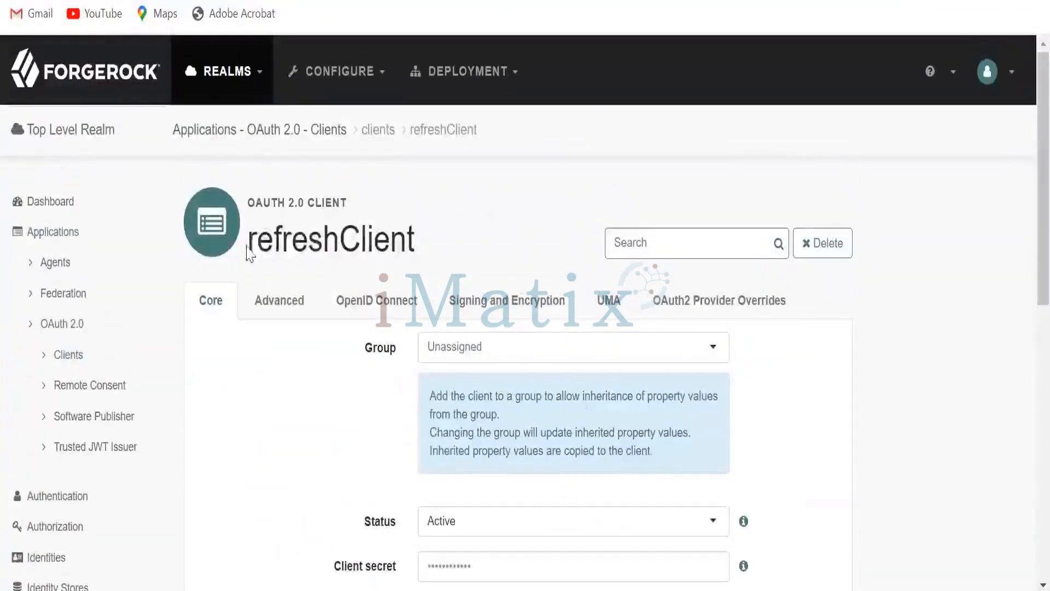
- Change the client_id in the duplicated authorize URL from myClient to refreshClient
{"action": "left_click_drag", "start_coordinate": [249, 241], "coordinate": [450, 246]}
{"action": "key", "text": "ctrl+c"}
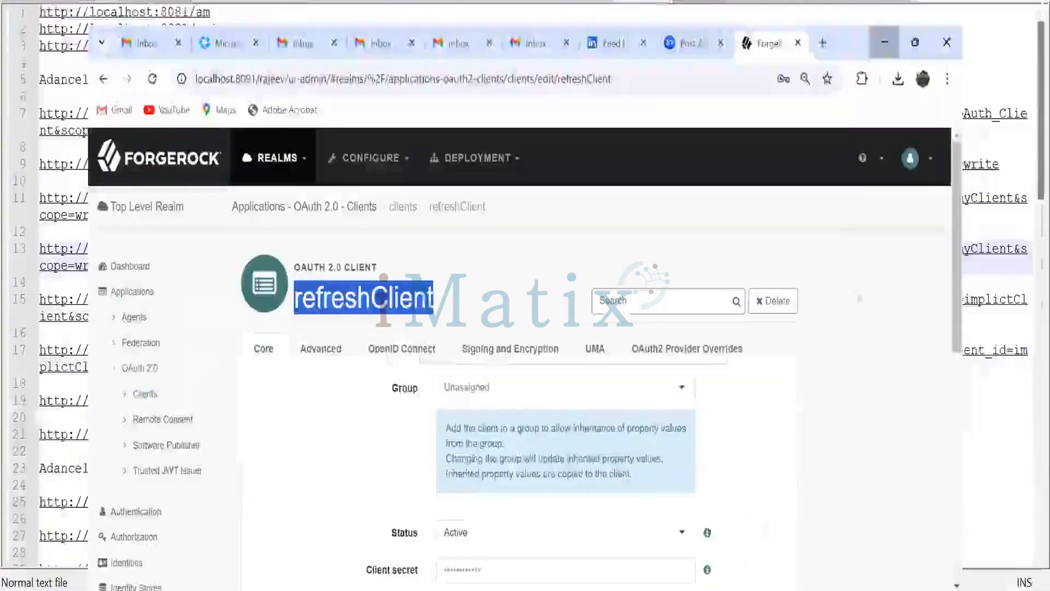
{"action": "left_click", "coordinate": [884, 42]}
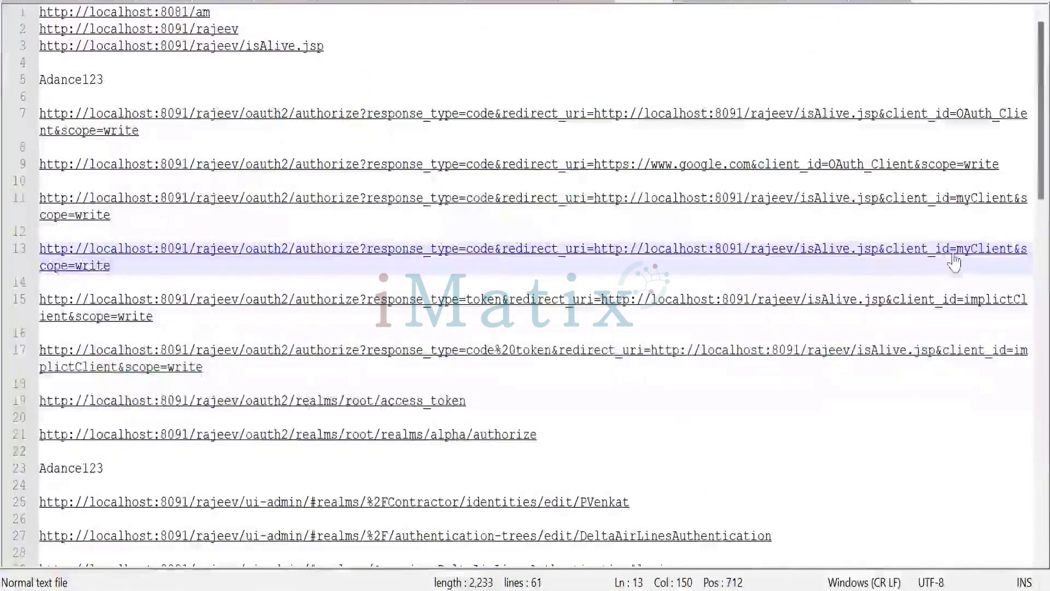
{"action": "left_click_drag", "start_coordinate": [957, 255], "coordinate": [1014, 257]}
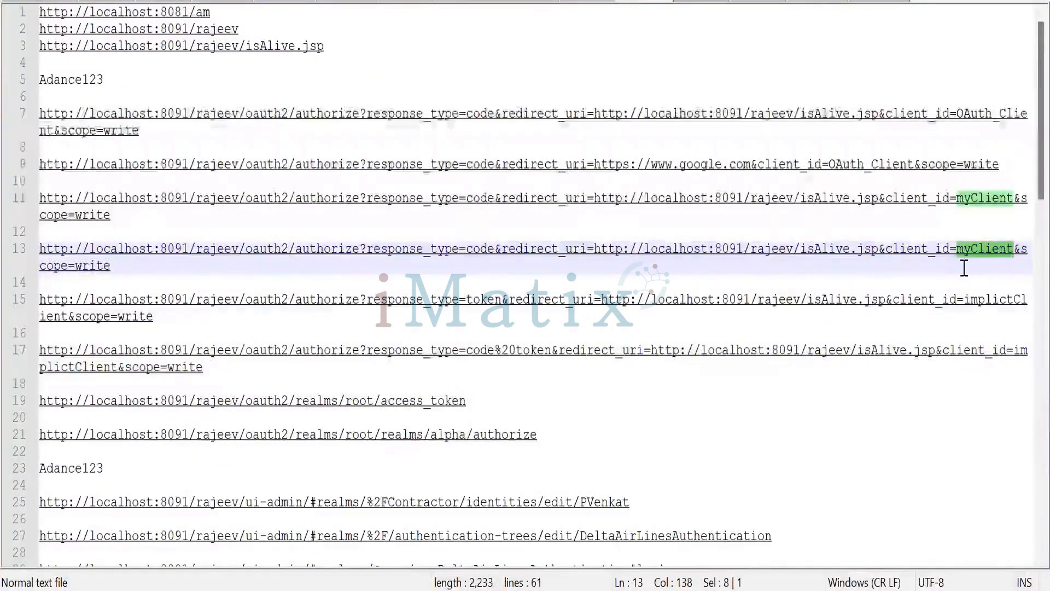
{"action": "type", "text": "refreshClient"}
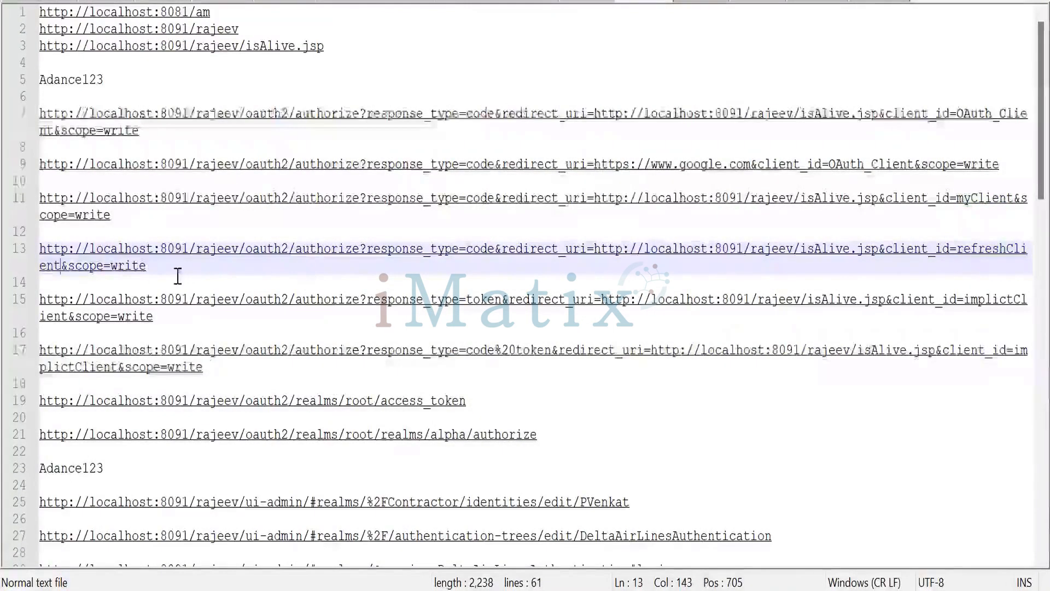
- Open the refreshClient authorize URL in the browser to obtain a new authorization code
{"action": "left_click", "coordinate": [148, 267]}
{"action": "key", "text": "shift+Home"}
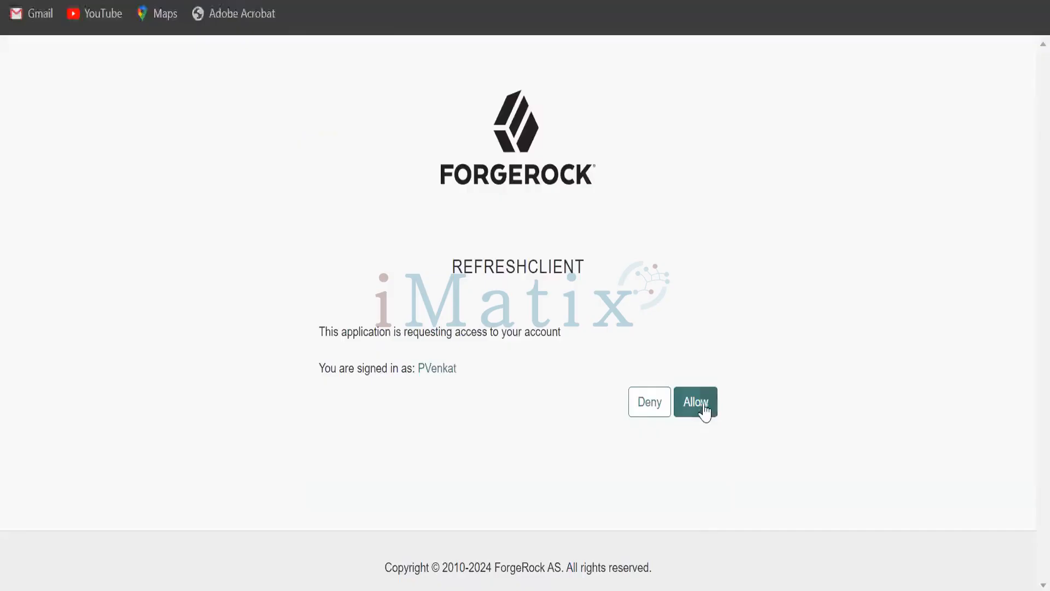
{"action": "left_click", "coordinate": [698, 403]}
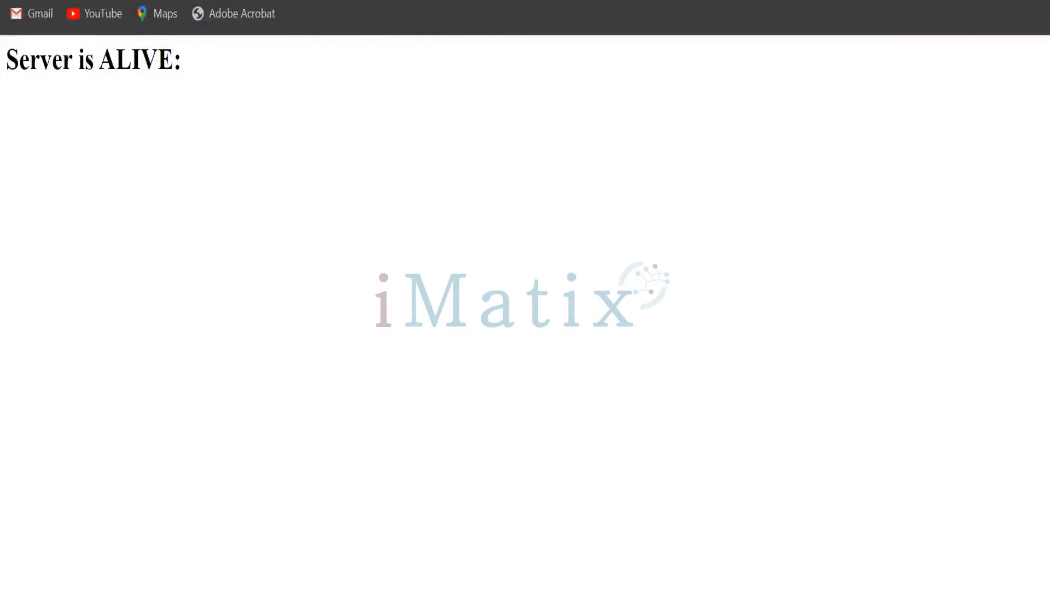
{"action": "left_click", "coordinate": [957, 1]}
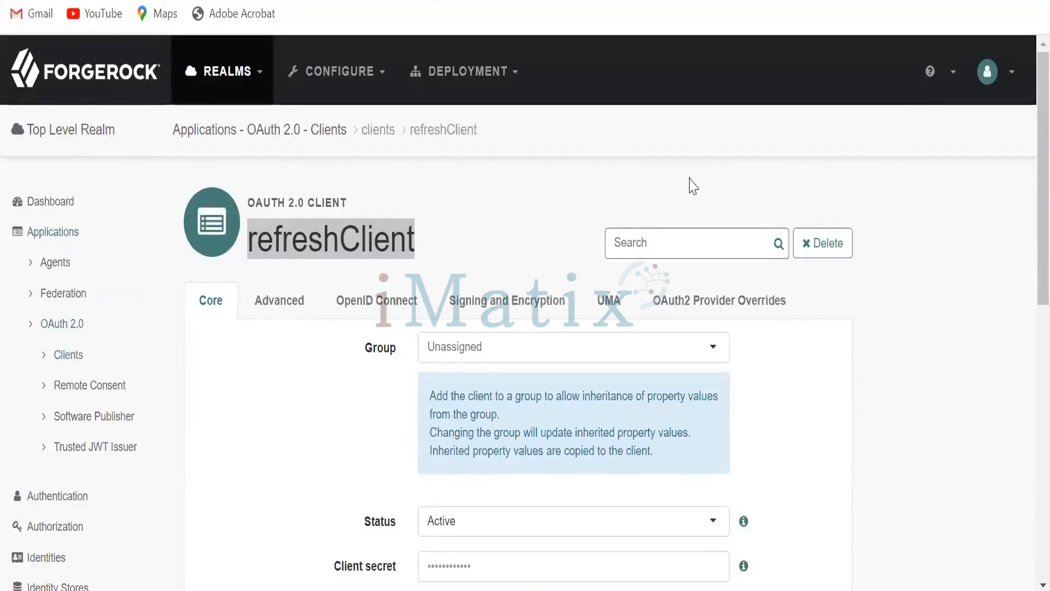
- Replace the code query parameter in the AccessRequest with the new authorization code and send the request
{"action": "key", "text": "alt+Tab"}
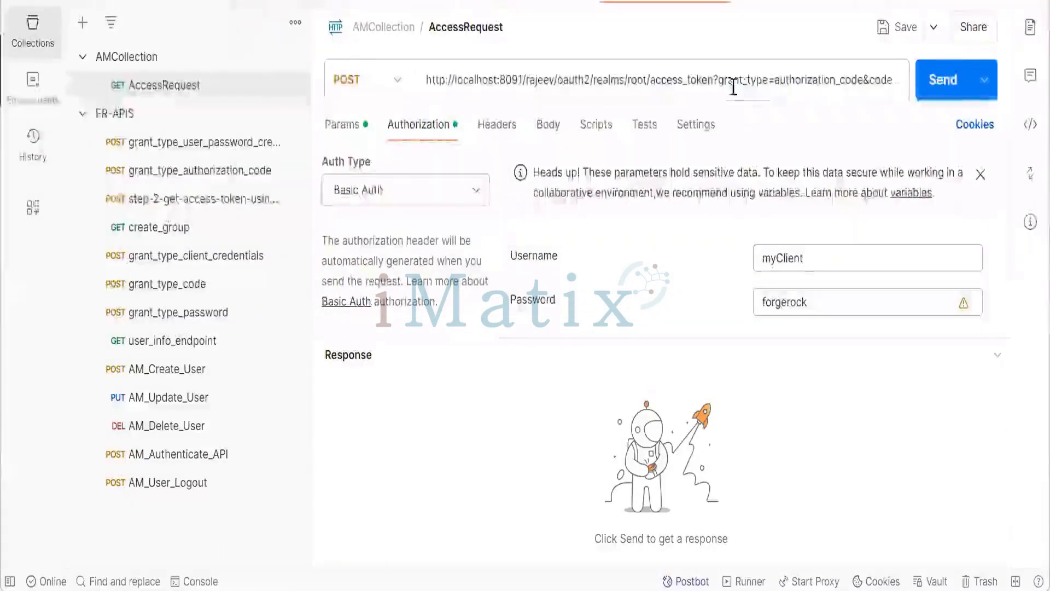
{"action": "triple_click", "coordinate": [730, 82]}
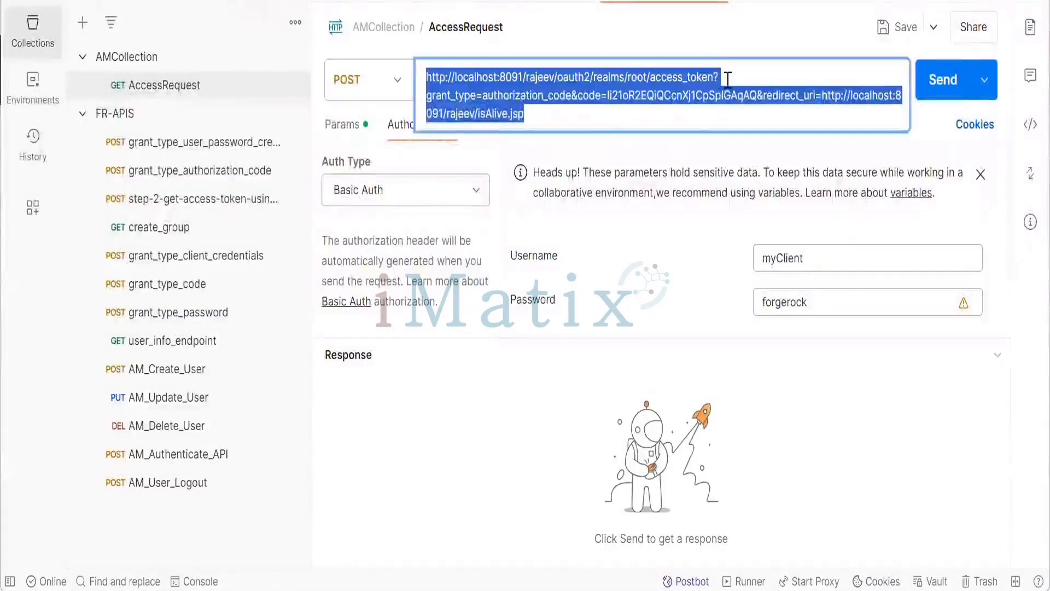
{"action": "left_click", "coordinate": [728, 80]}
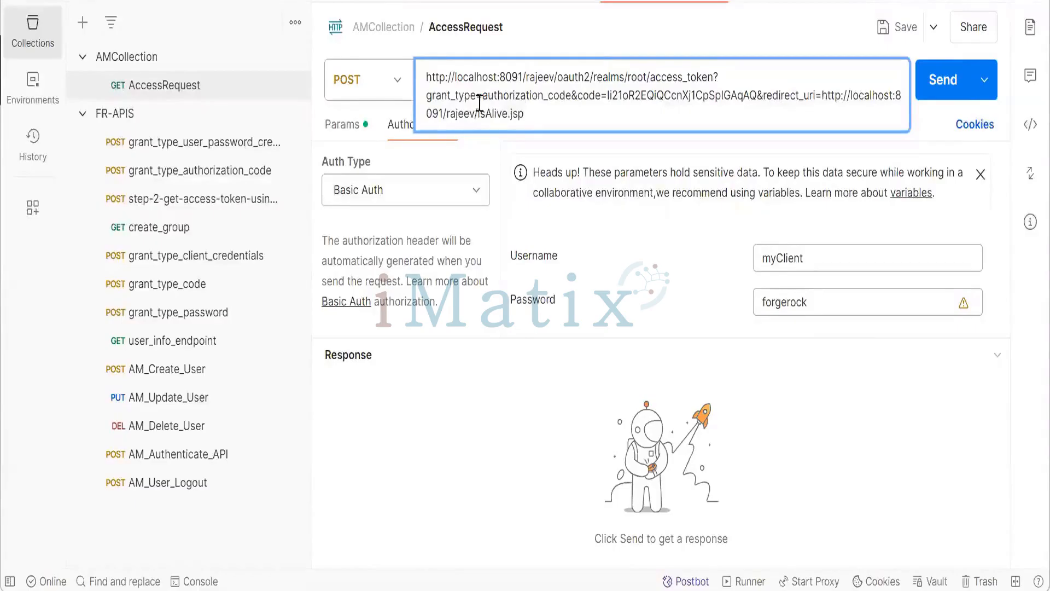
{"action": "left_click", "coordinate": [331, 127]}
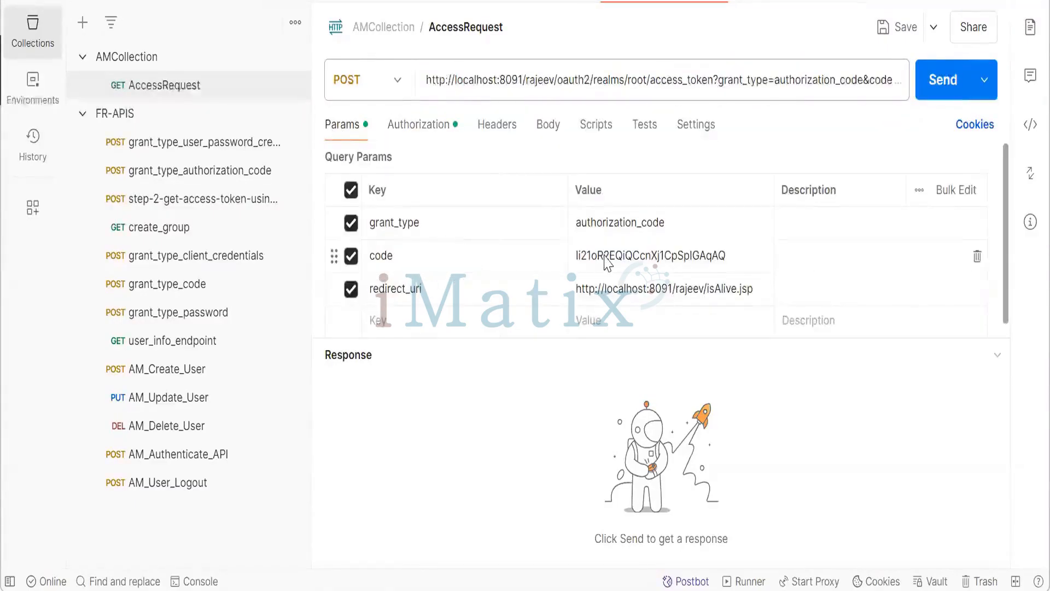
{"action": "double_click", "coordinate": [605, 257]}
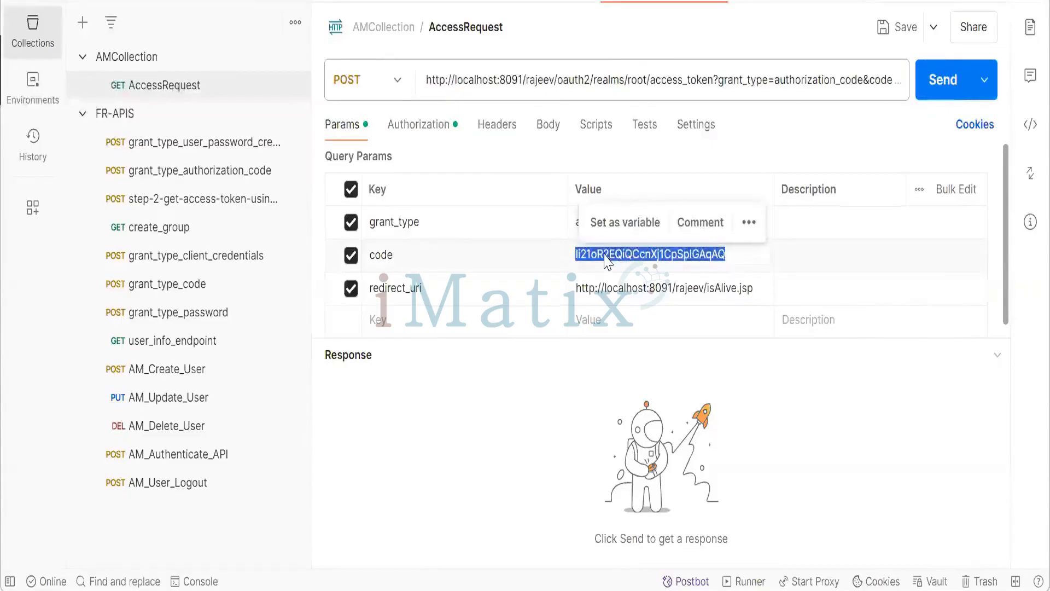
{"action": "type", "text": "LMdDzeTwkM2votWJHf2IvBclhKk"}
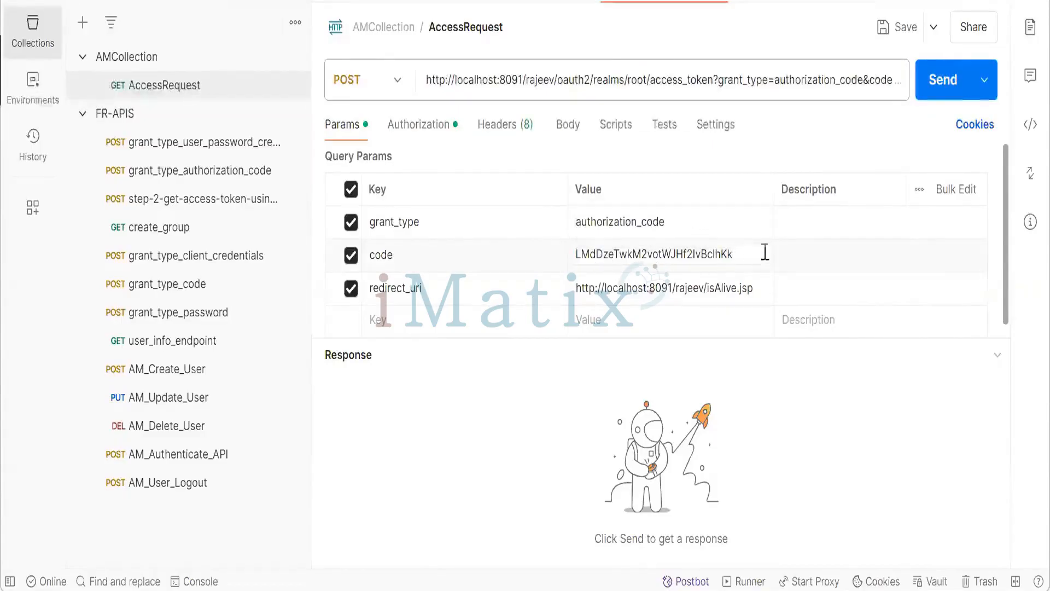
{"action": "left_click", "coordinate": [788, 252]}
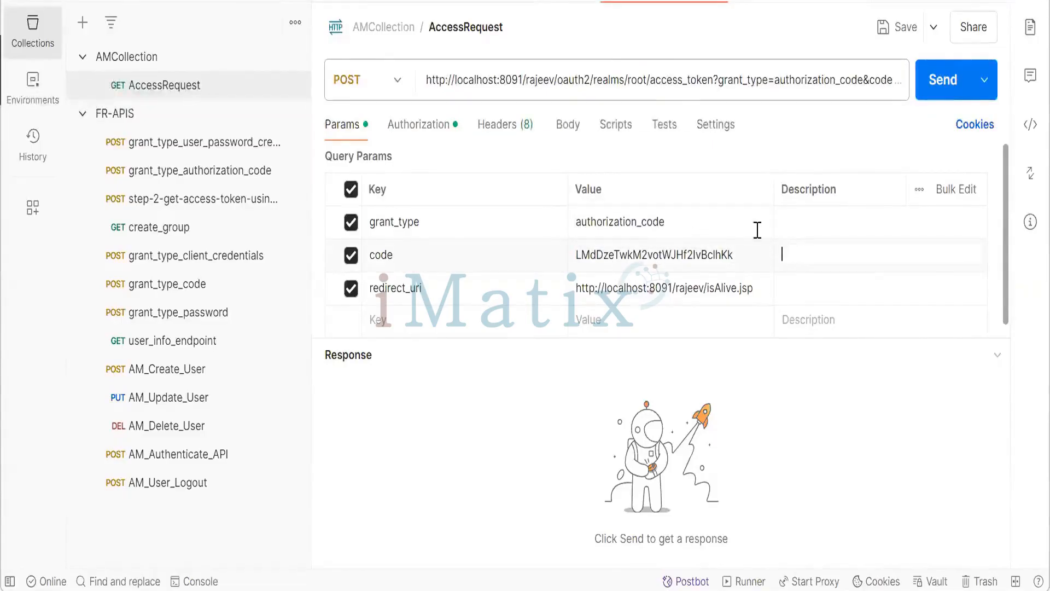
{"action": "left_click", "coordinate": [667, 88]}
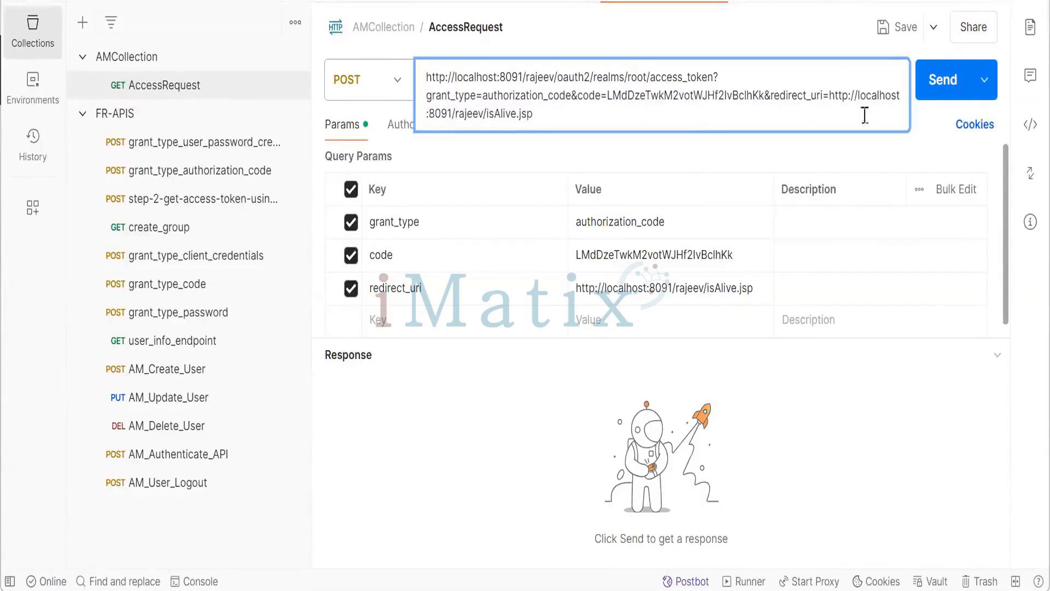
{"action": "left_click", "coordinate": [936, 101]}
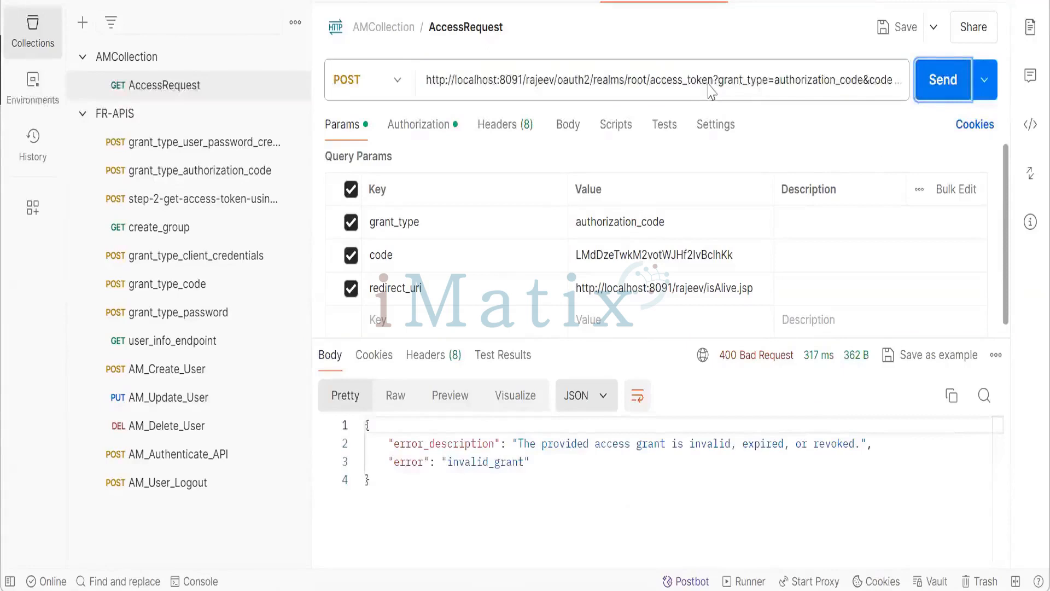
- Set the Basic Auth username to refreshClient and resend the access-token request
{"action": "left_click", "coordinate": [437, 131]}
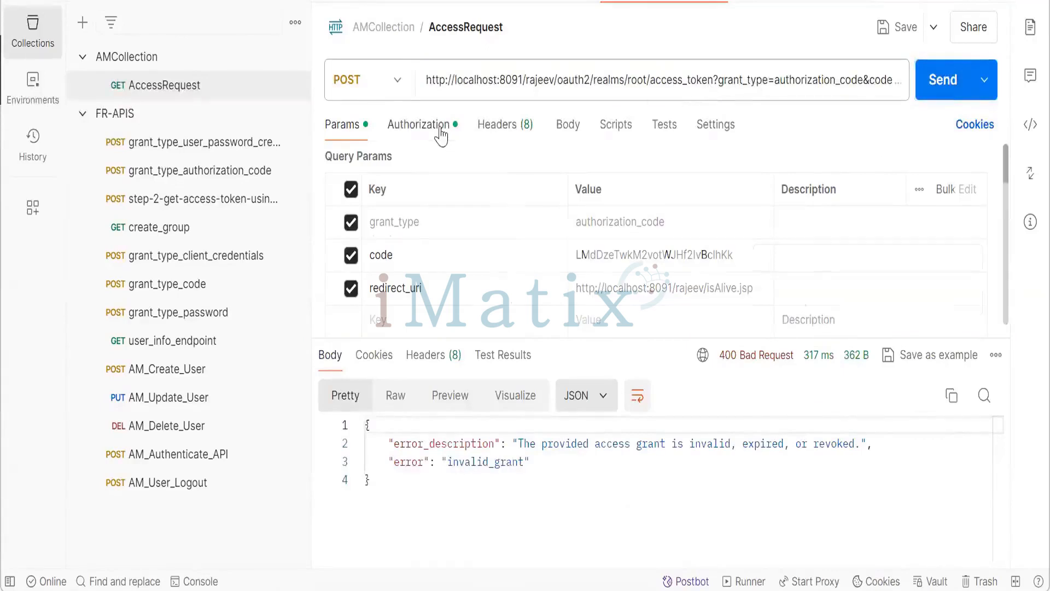
{"action": "left_click", "coordinate": [813, 257]}
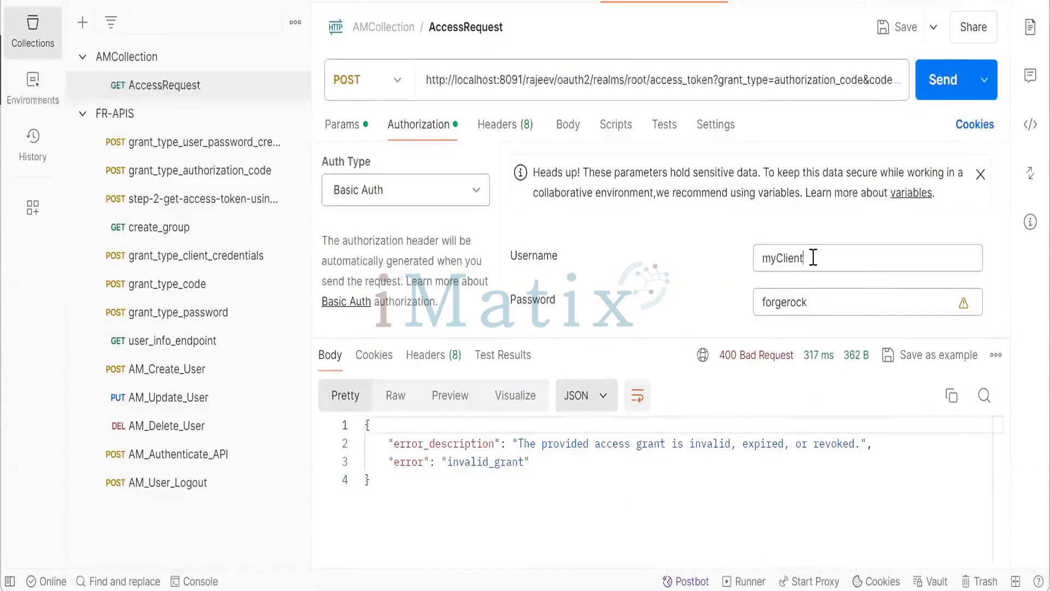
{"action": "left_click_drag", "start_coordinate": [813, 257], "coordinate": [727, 263]}
{"action": "key", "text": "BackSpace"}
{"action": "key", "text": "ctrl+v"}
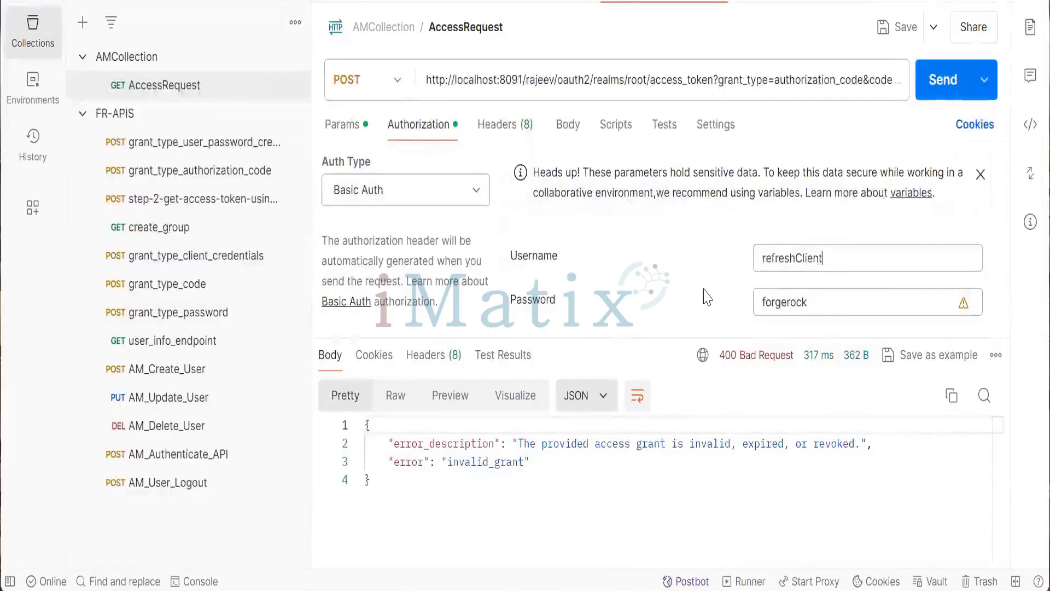
{"action": "left_click", "coordinate": [928, 99]}
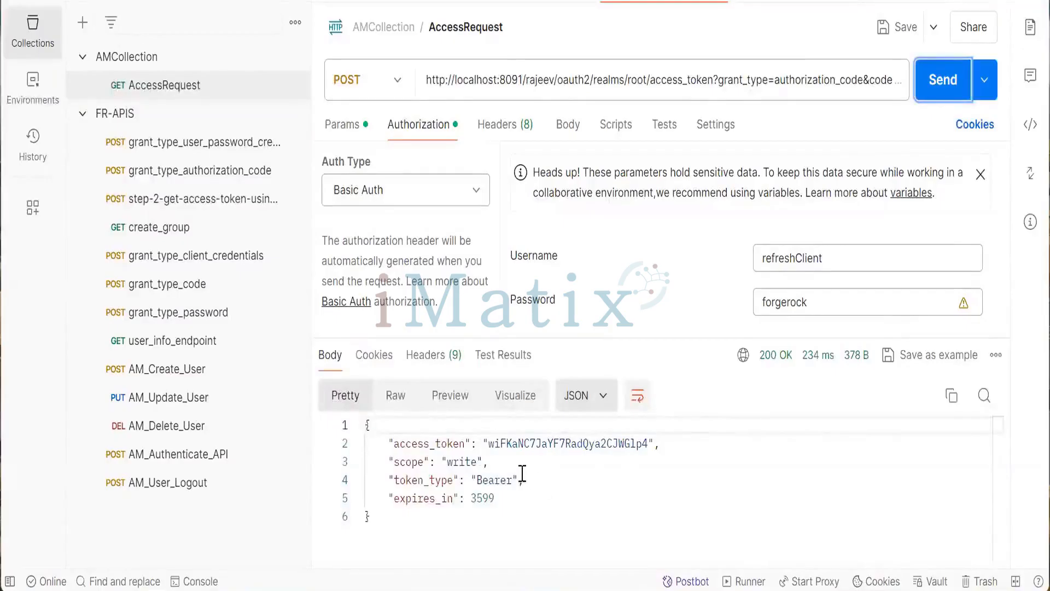
- Select the access_token value in the response body
{"action": "left_click_drag", "start_coordinate": [492, 444], "coordinate": [647, 441]}
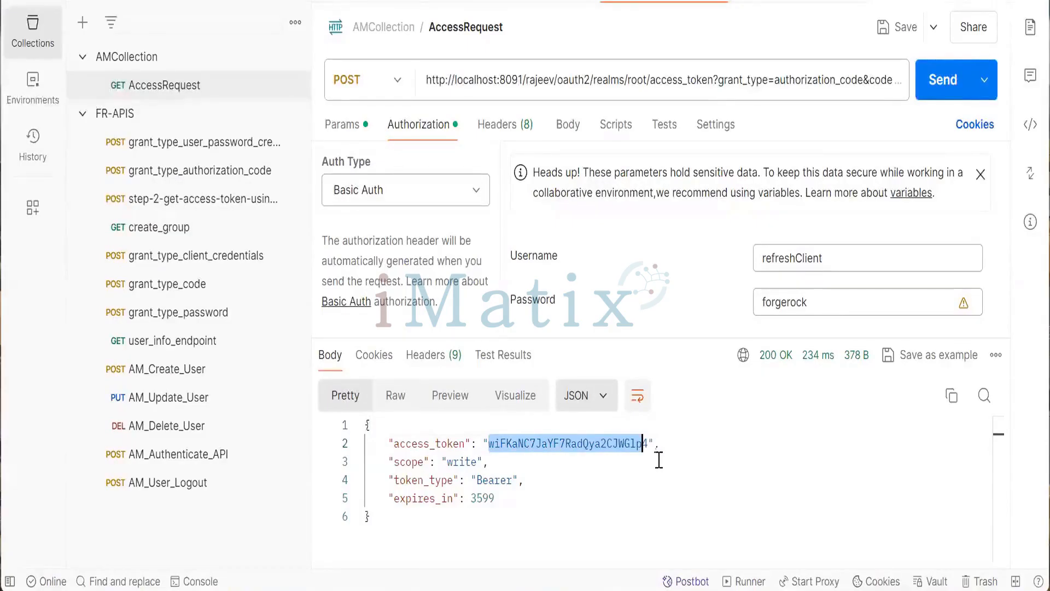
{"action": "left_click", "coordinate": [648, 445]}
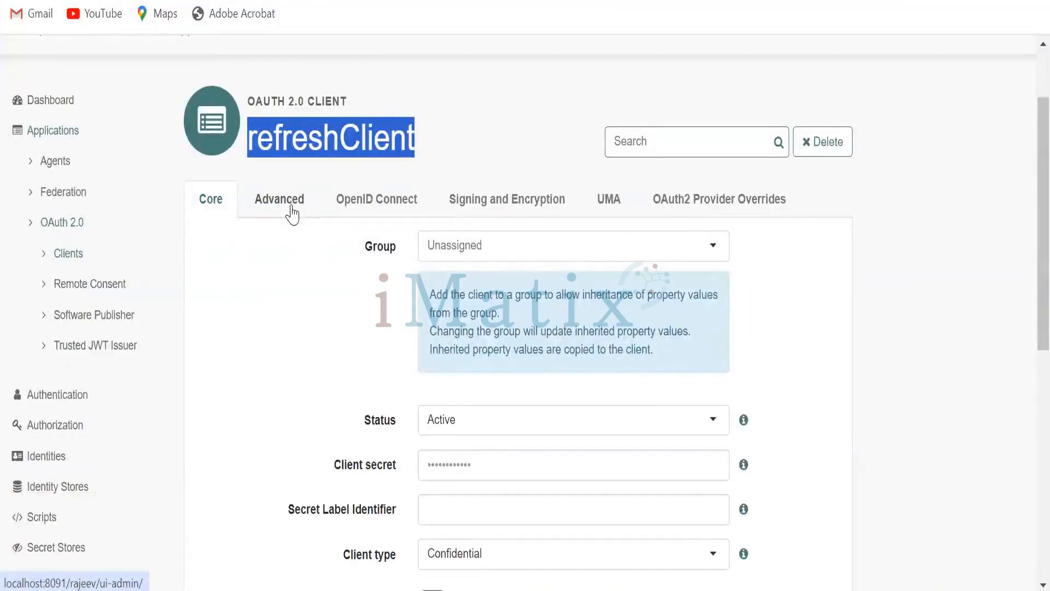
- Add Refresh Token to refreshClient's grant types in its Advanced settings and save the changes
{"action": "left_click", "coordinate": [292, 212]}
{"action": "scroll", "coordinate": [774, 339], "scroll_direction": "down", "scroll_amount": 4}
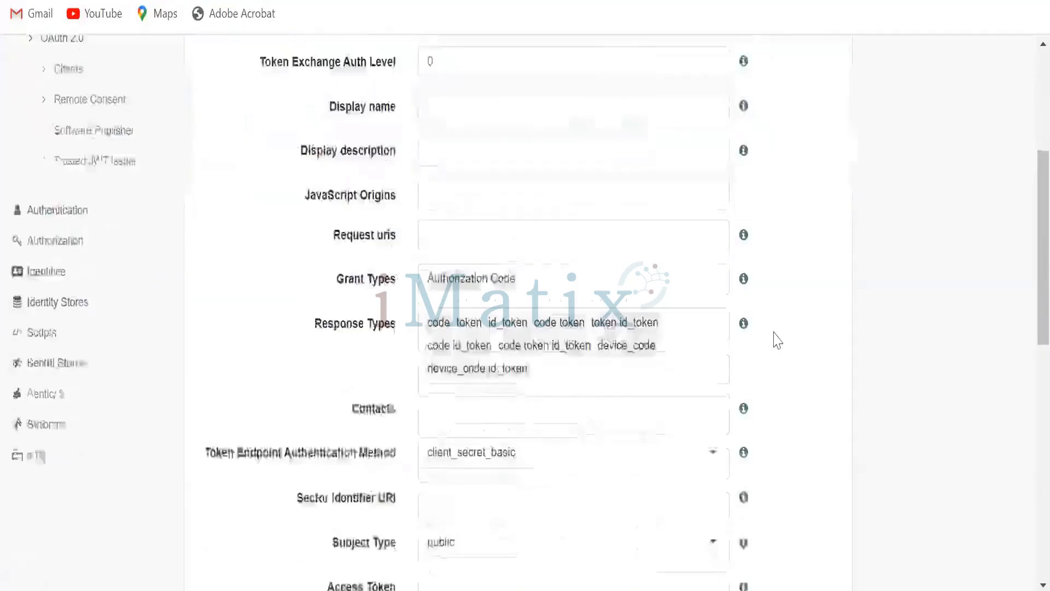
{"action": "left_click", "coordinate": [609, 258]}
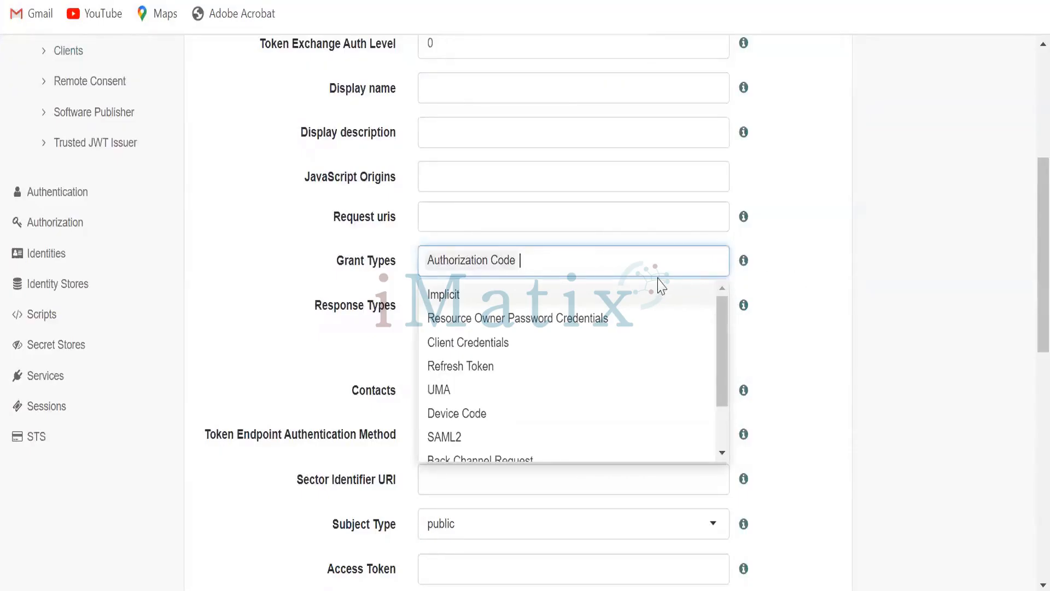
{"action": "left_click", "coordinate": [551, 366]}
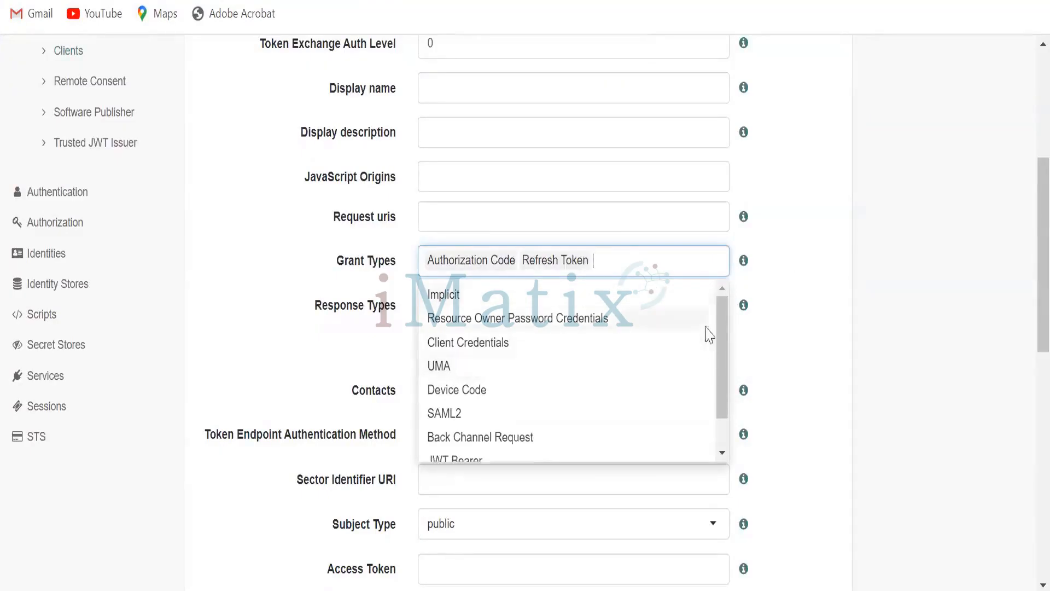
{"action": "left_click", "coordinate": [784, 323]}
{"action": "scroll", "coordinate": [784, 323], "scroll_direction": "down", "scroll_amount": 2}
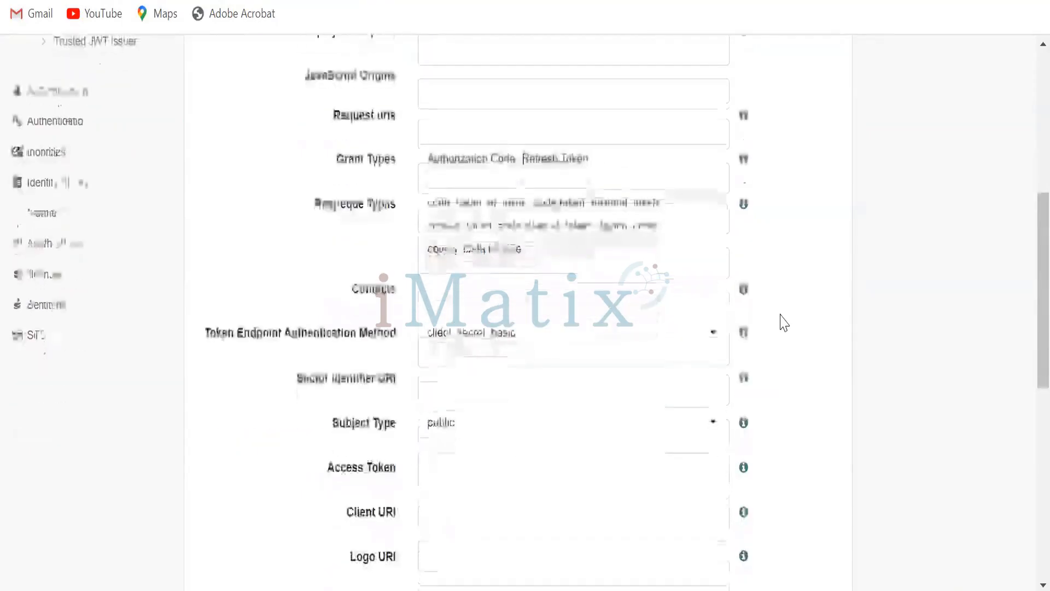
{"action": "scroll", "coordinate": [783, 339], "scroll_direction": "down", "scroll_amount": 2}
{"action": "scroll", "coordinate": [788, 340], "scroll_direction": "down", "scroll_amount": 4}
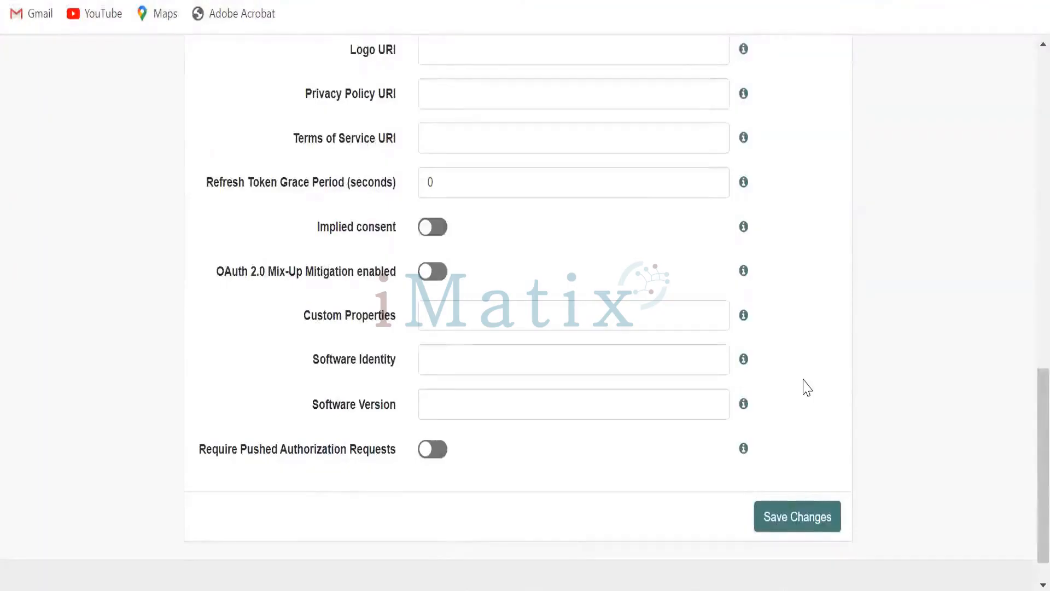
{"action": "left_click", "coordinate": [798, 517]}
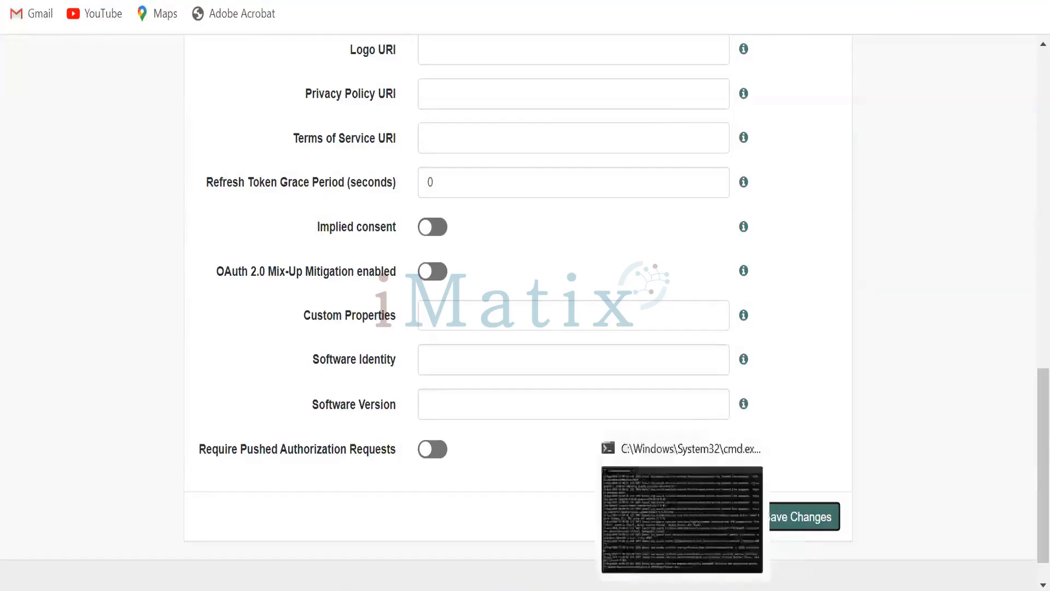
- Resend the access-token request with the previous authorization code and show its query parameters
{"action": "left_click", "coordinate": [647, 590]}
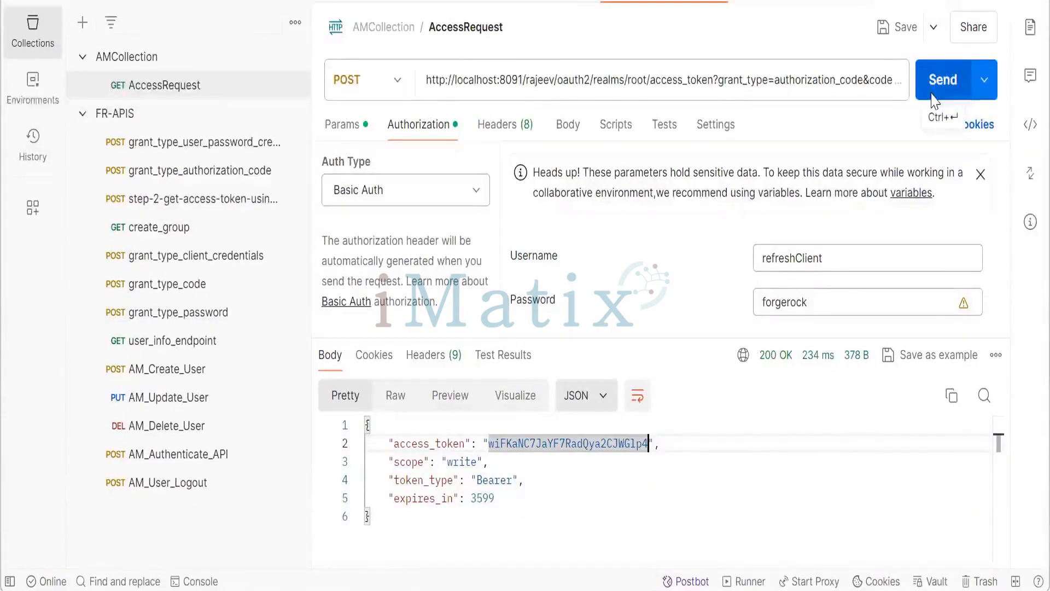
{"action": "left_click", "coordinate": [935, 101]}
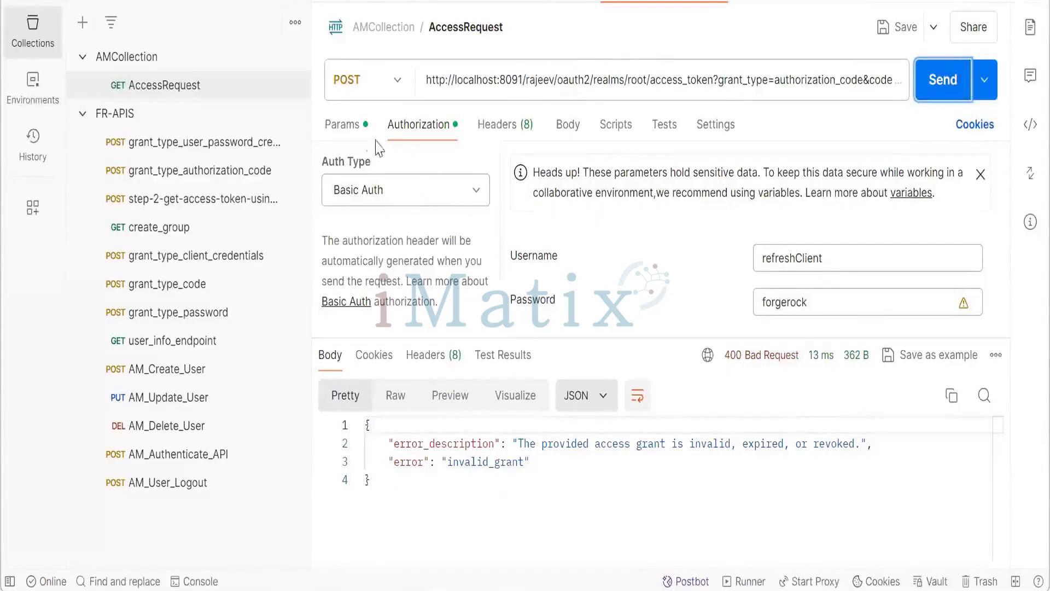
{"action": "left_click", "coordinate": [343, 124]}
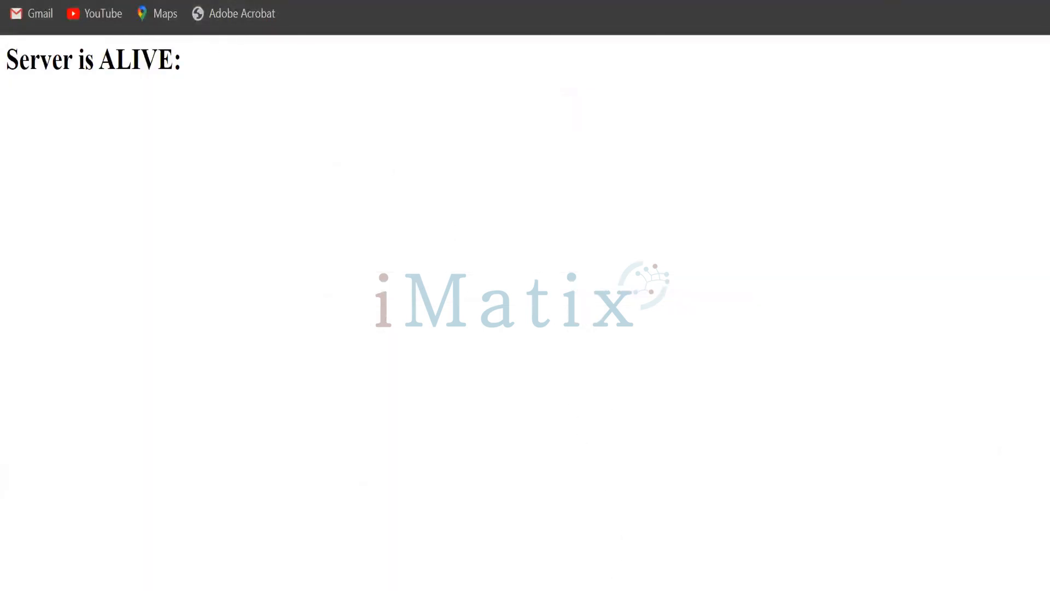
- Open the refreshClient authorize URL from the notes file in the browser and allow the application access
{"action": "key", "text": "alt+Tab"}
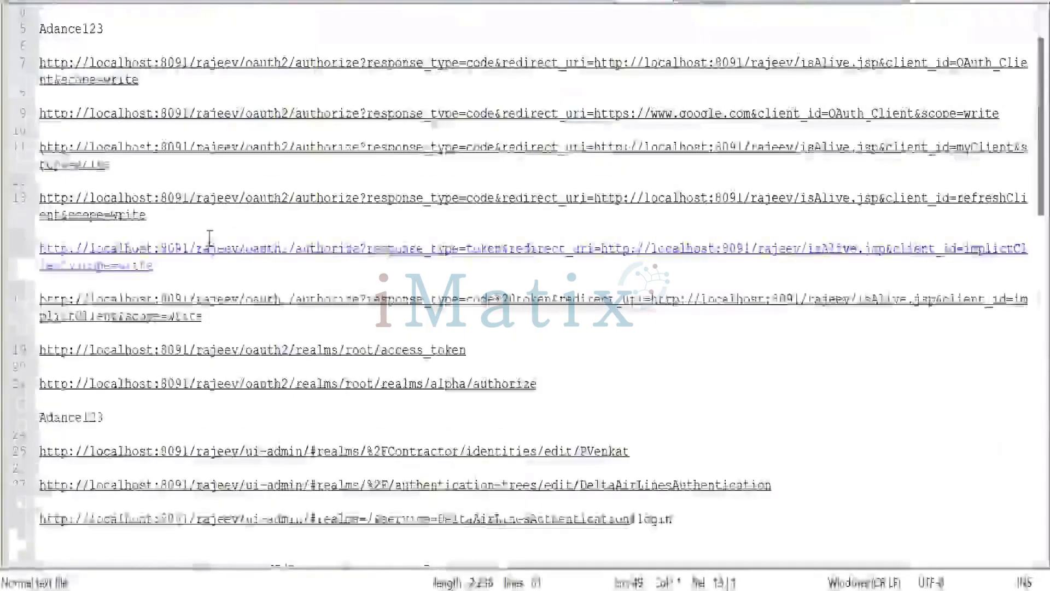
{"action": "left_click_drag", "start_coordinate": [156, 219], "coordinate": [40, 199]}
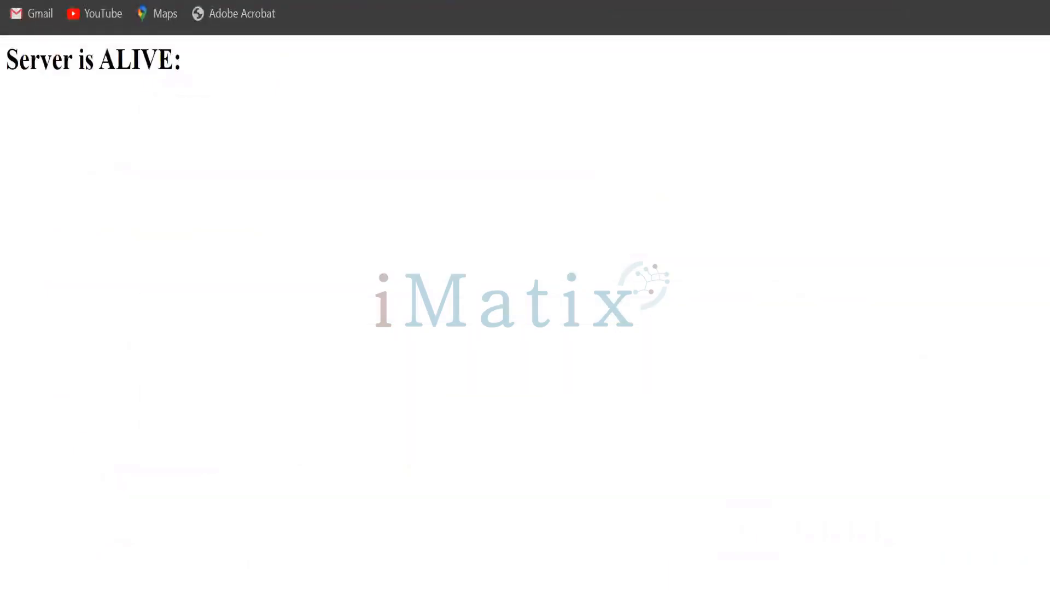
{"action": "key", "text": "ctrl+v"}
{"action": "key", "text": "Return"}
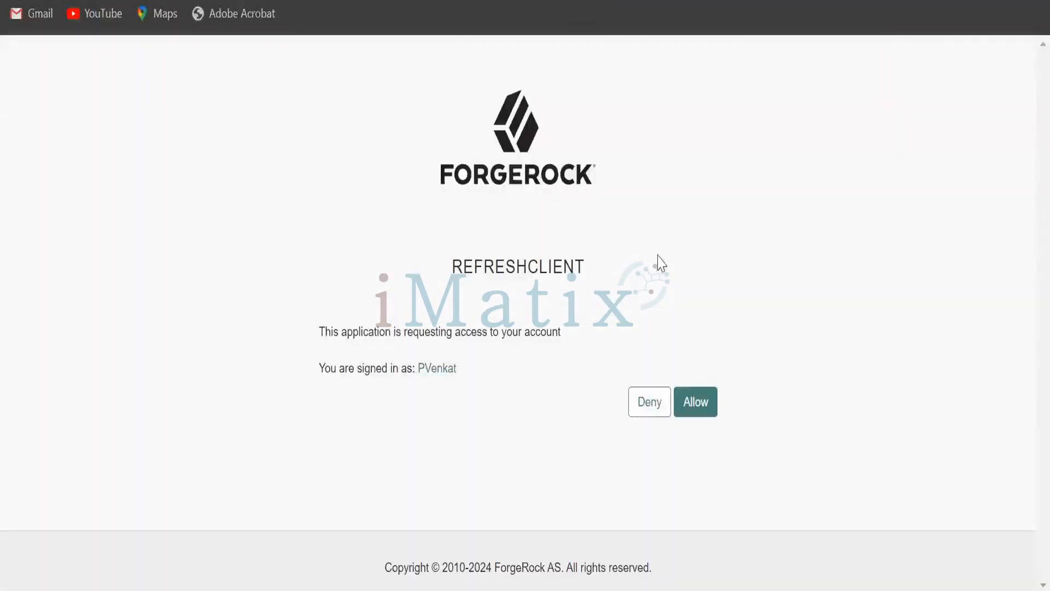
{"action": "left_click", "coordinate": [697, 403]}
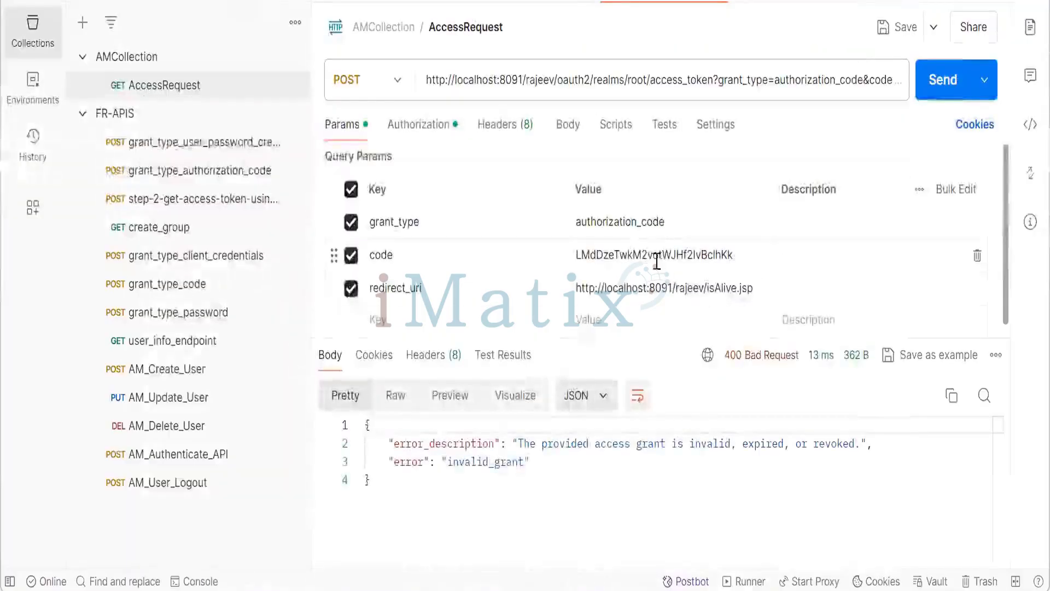
- Replace the code query parameter with the new authorization code and send the access-token request
{"action": "double_click", "coordinate": [655, 255]}
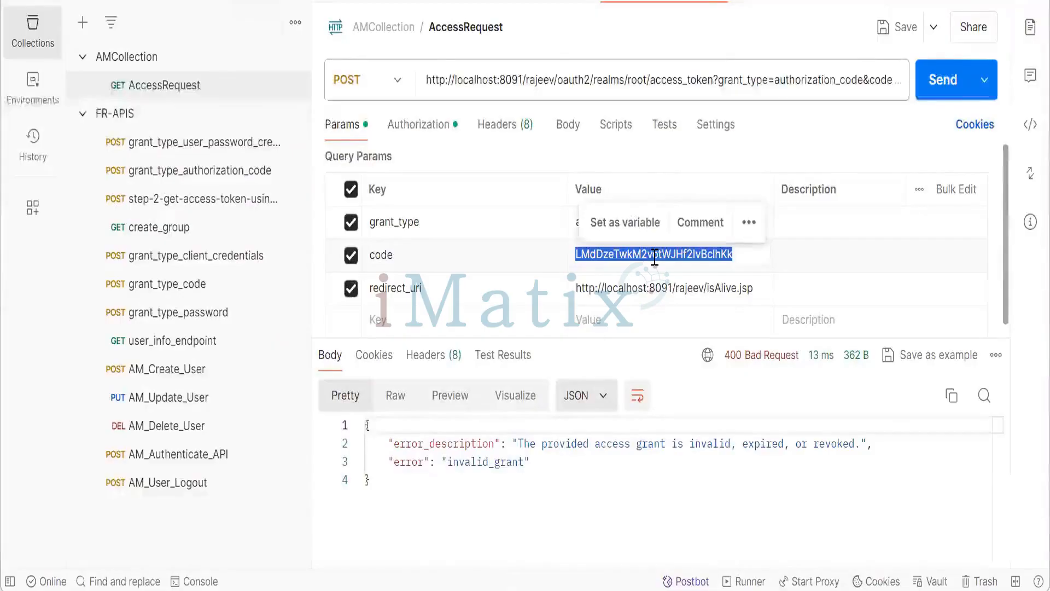
{"action": "type", "text": "gO_p7vp0MV83jcSM0vvzyVhIz7w"}
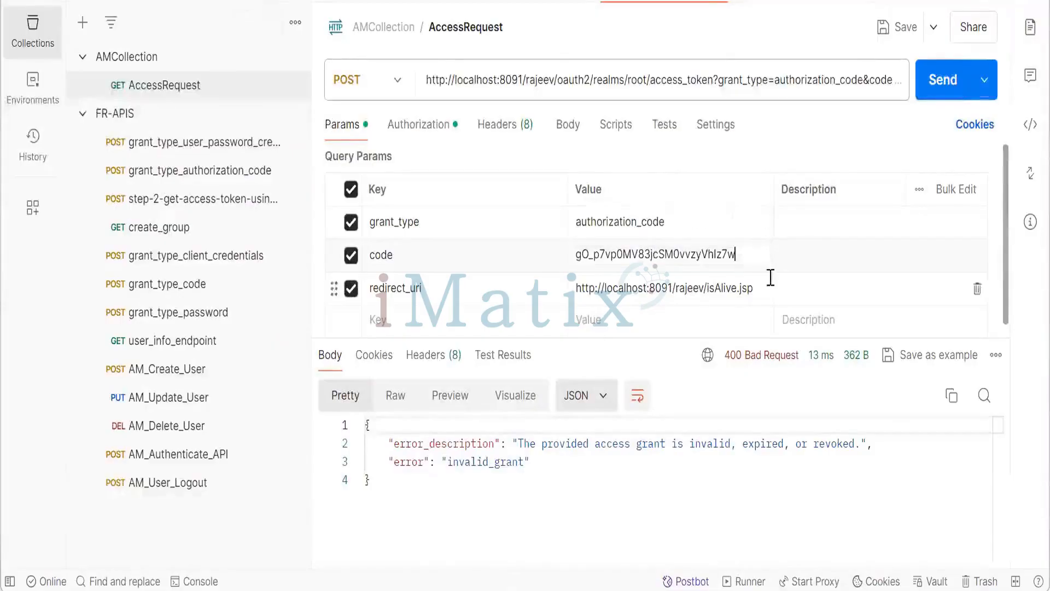
{"action": "left_click", "coordinate": [939, 99]}
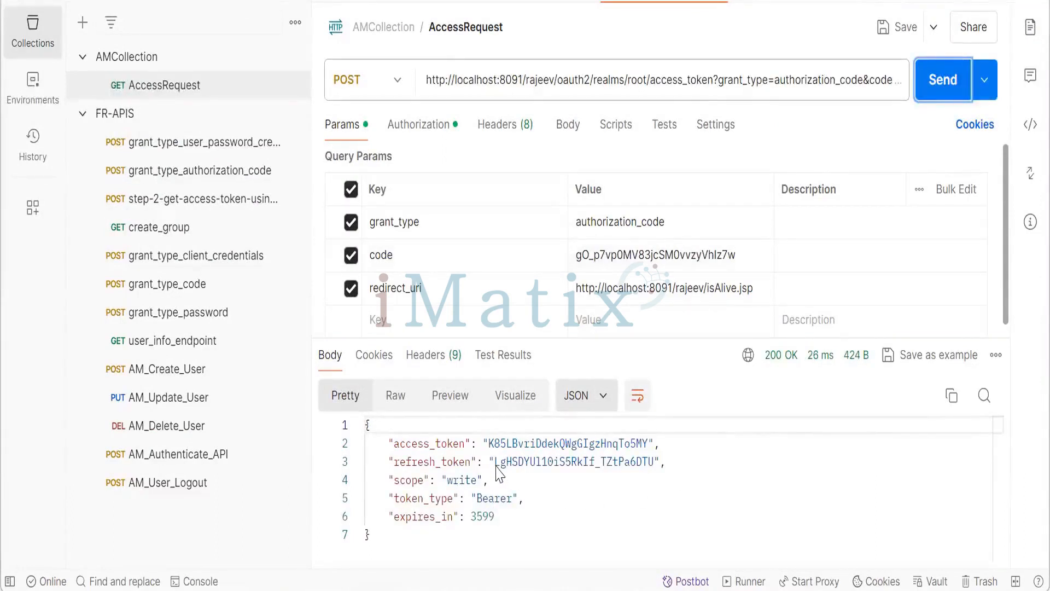
- Select the refresh_token value in the response body
{"action": "left_click_drag", "start_coordinate": [496, 464], "coordinate": [656, 464]}
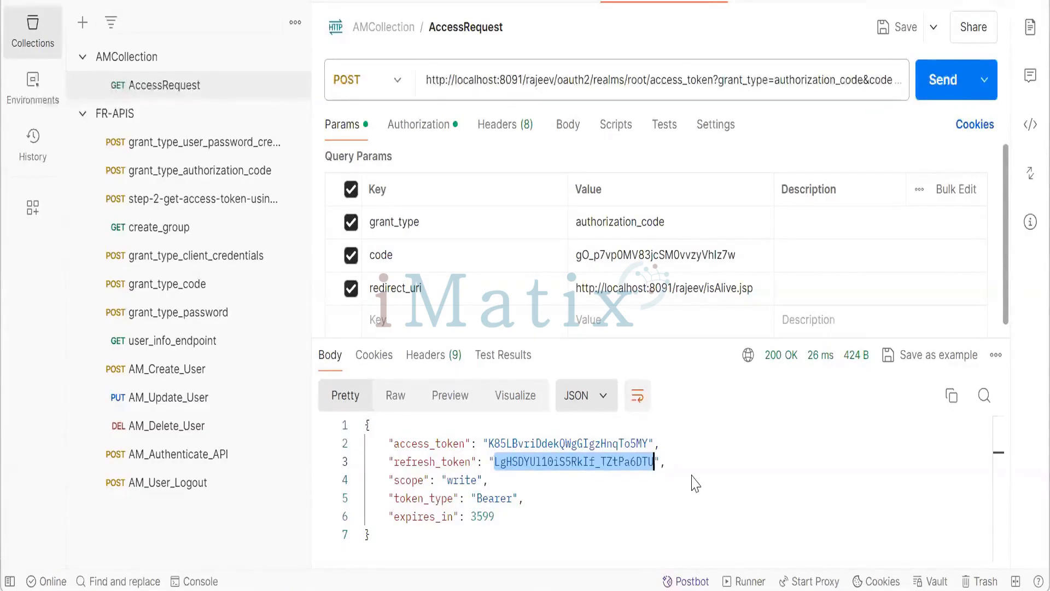
{"action": "left_click", "coordinate": [528, 464]}
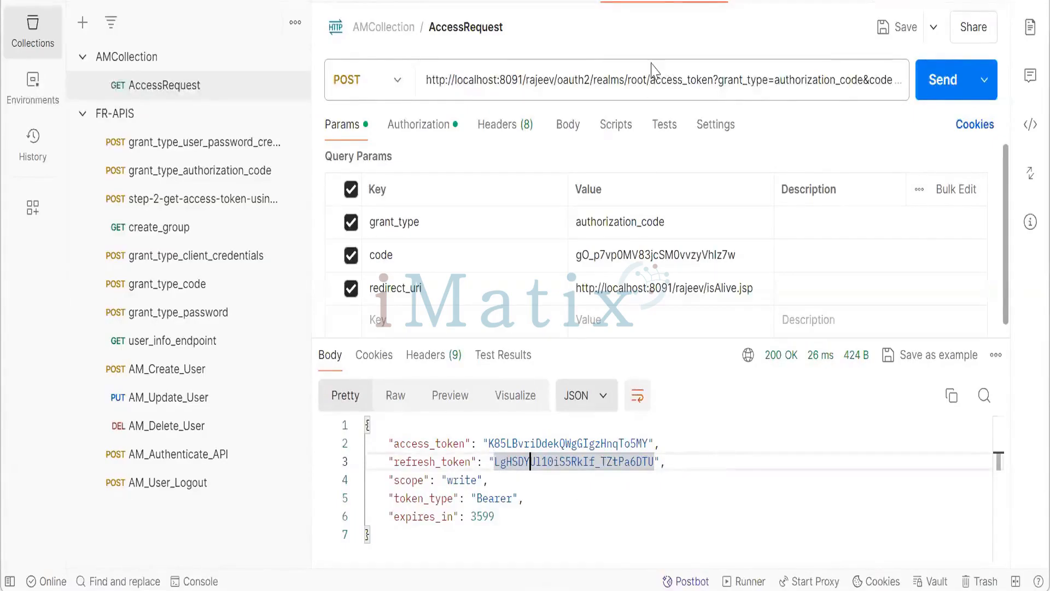
{"action": "right_click", "coordinate": [668, 2]}
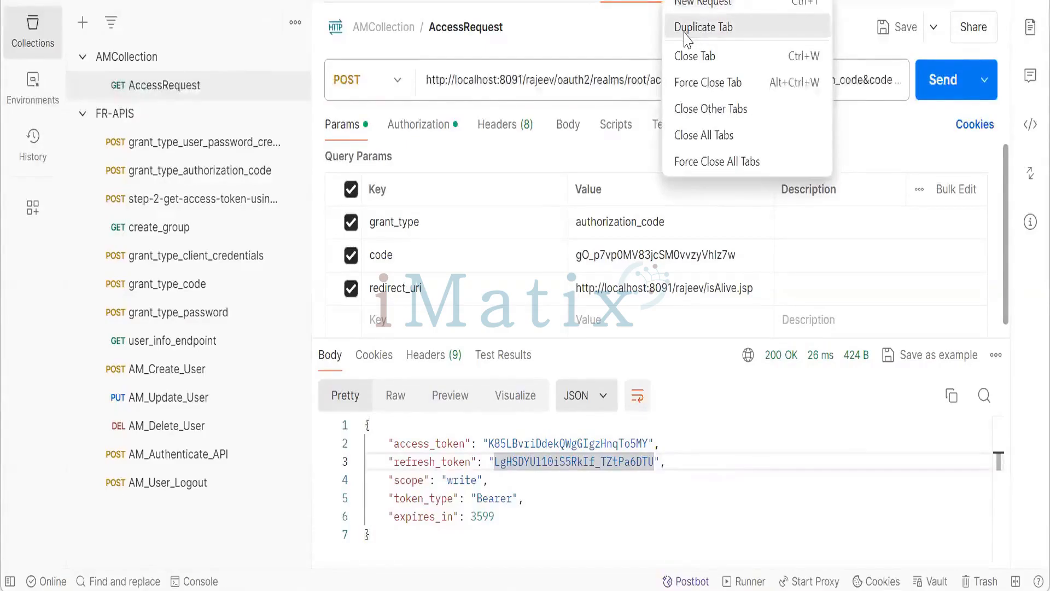
{"action": "left_click", "coordinate": [685, 39]}
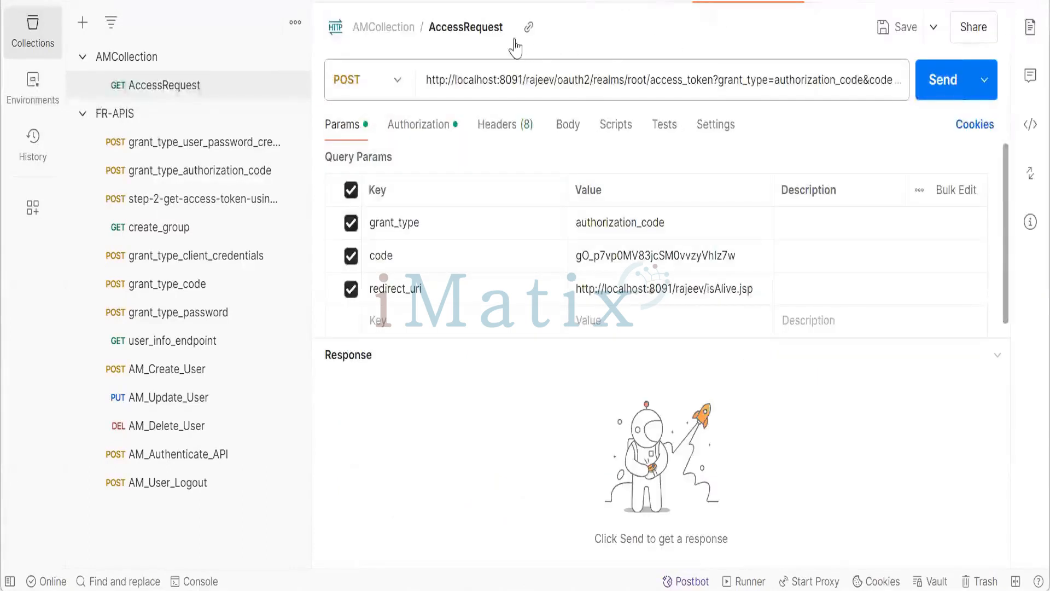
{"action": "left_click", "coordinate": [489, 29]}
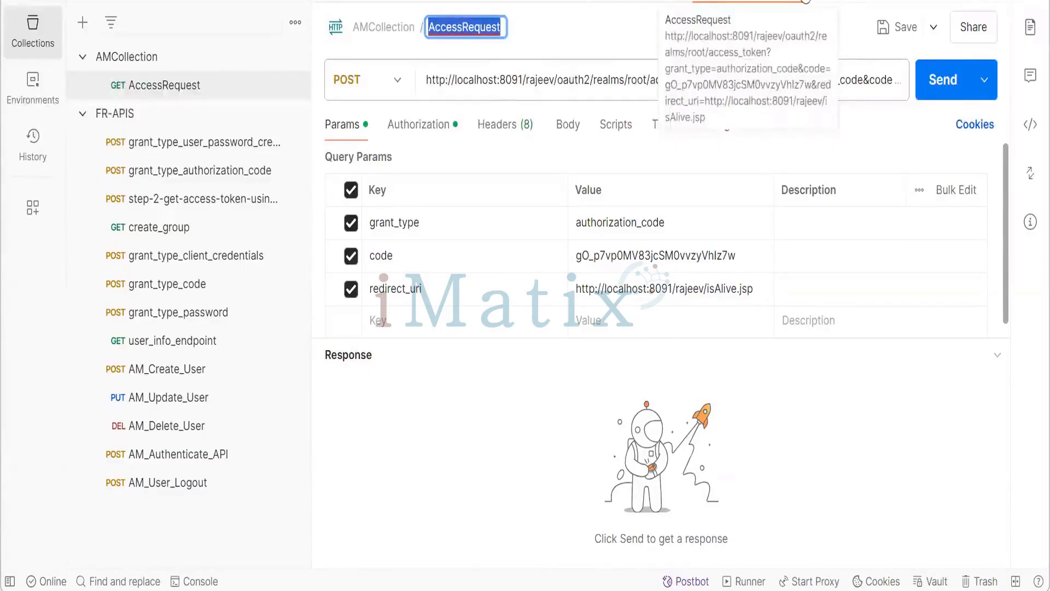
{"action": "left_click", "coordinate": [806, 1]}
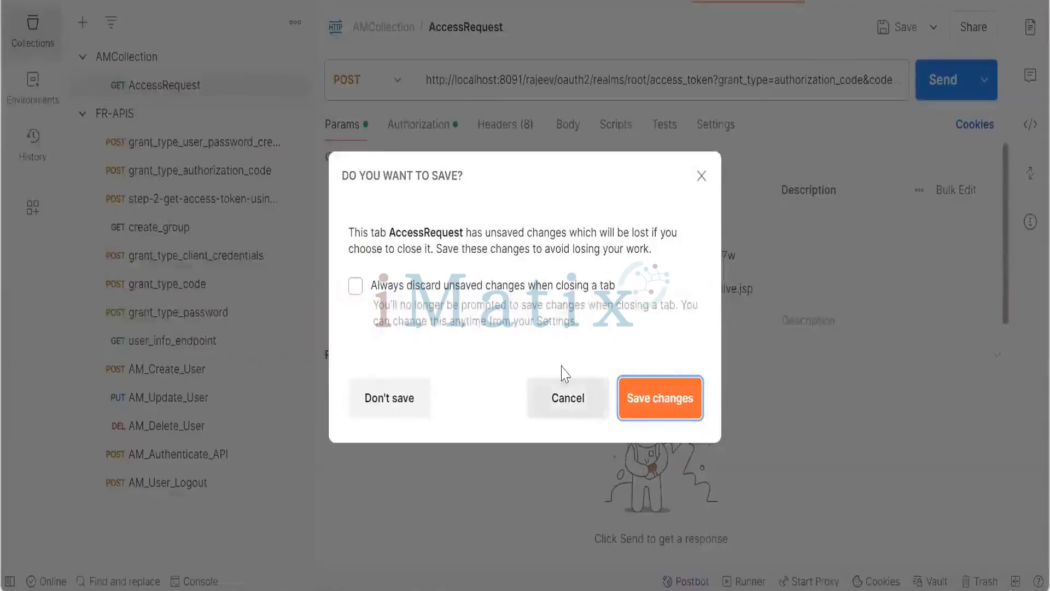
{"action": "left_click", "coordinate": [568, 395]}
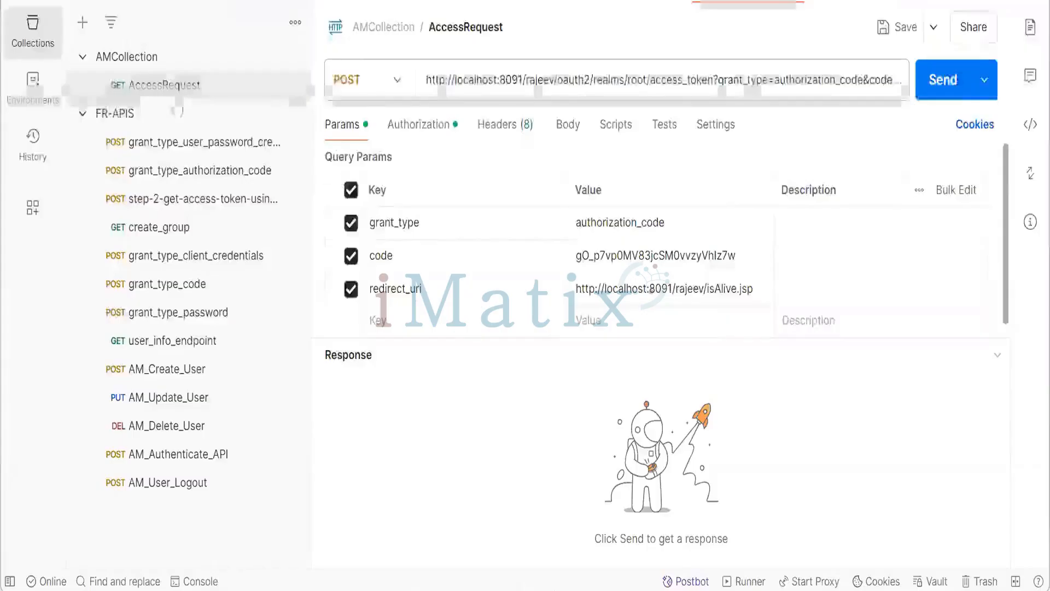
- Duplicate the AccessRequest request in AMCollection and open the copy
{"action": "left_click", "coordinate": [140, 57]}
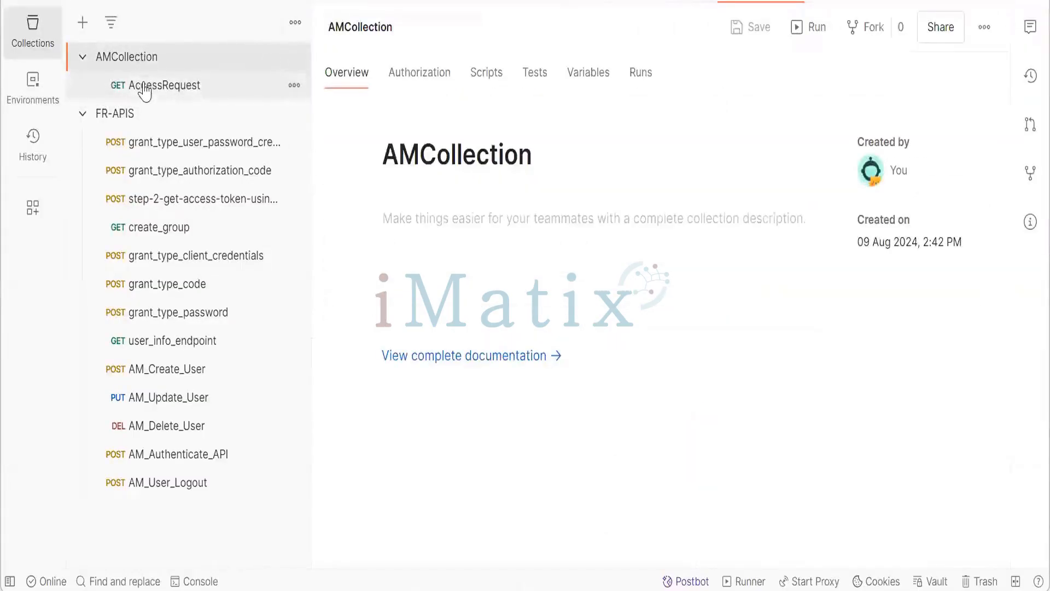
{"action": "left_click", "coordinate": [144, 85]}
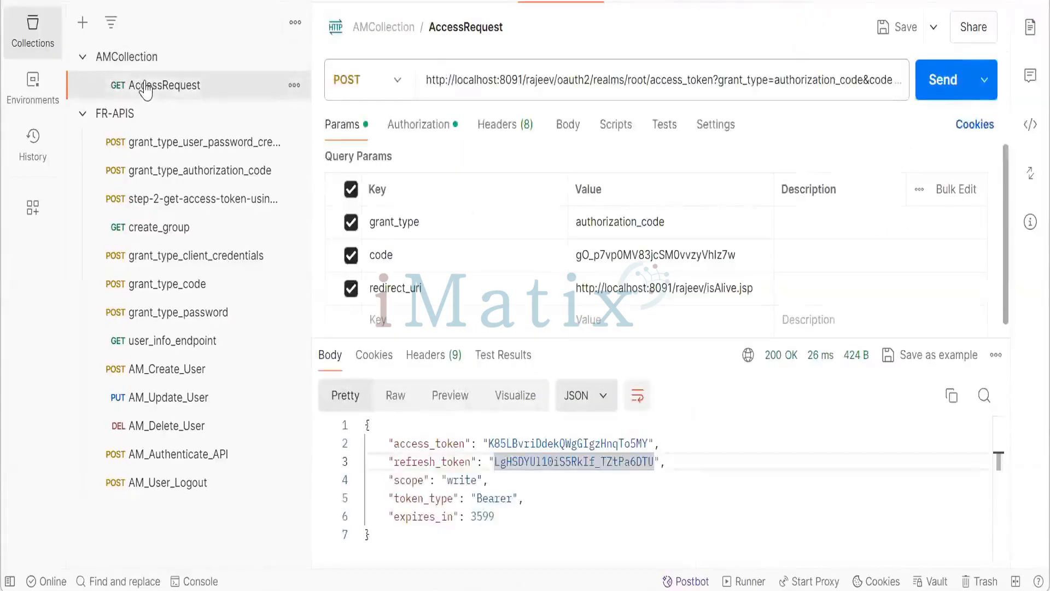
{"action": "right_click", "coordinate": [146, 88]}
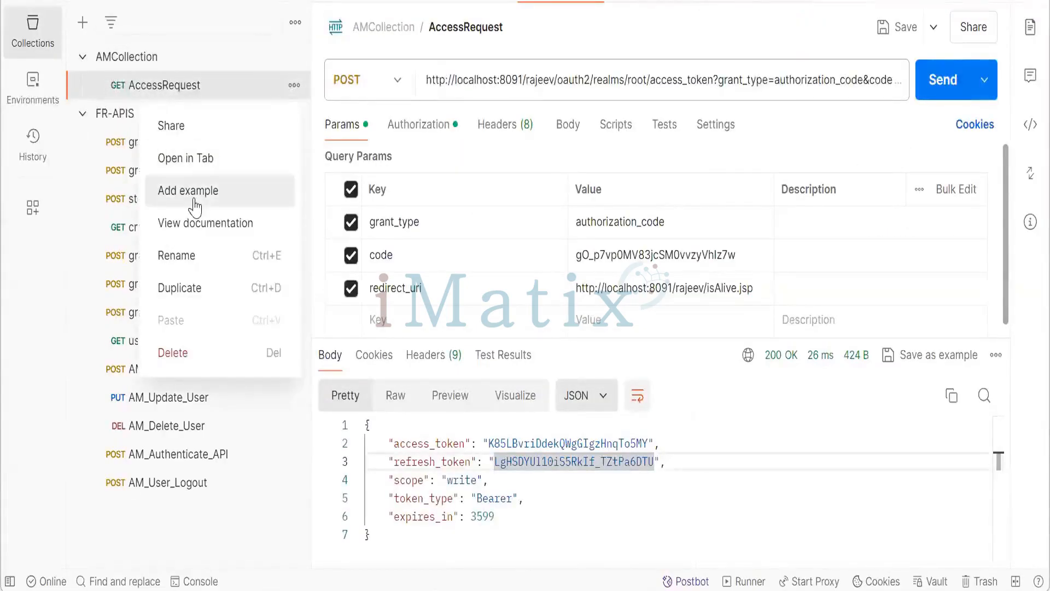
{"action": "left_click", "coordinate": [206, 296]}
{"action": "left_click", "coordinate": [207, 120]}
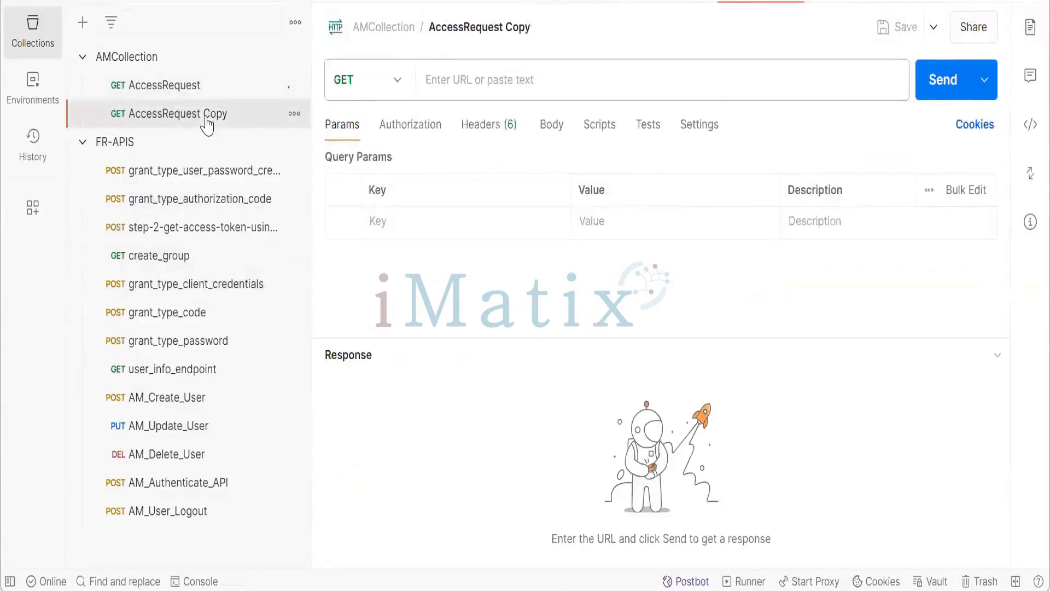
- Rename the copied request to refreshToken
{"action": "left_click", "coordinate": [466, 25]}
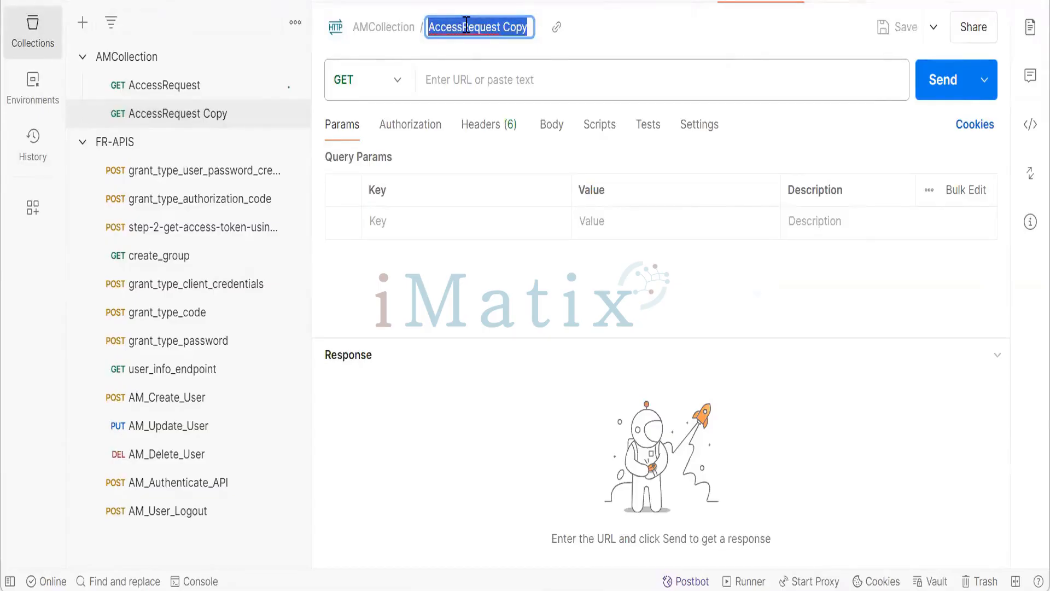
{"action": "key", "text": "BackSpace"}
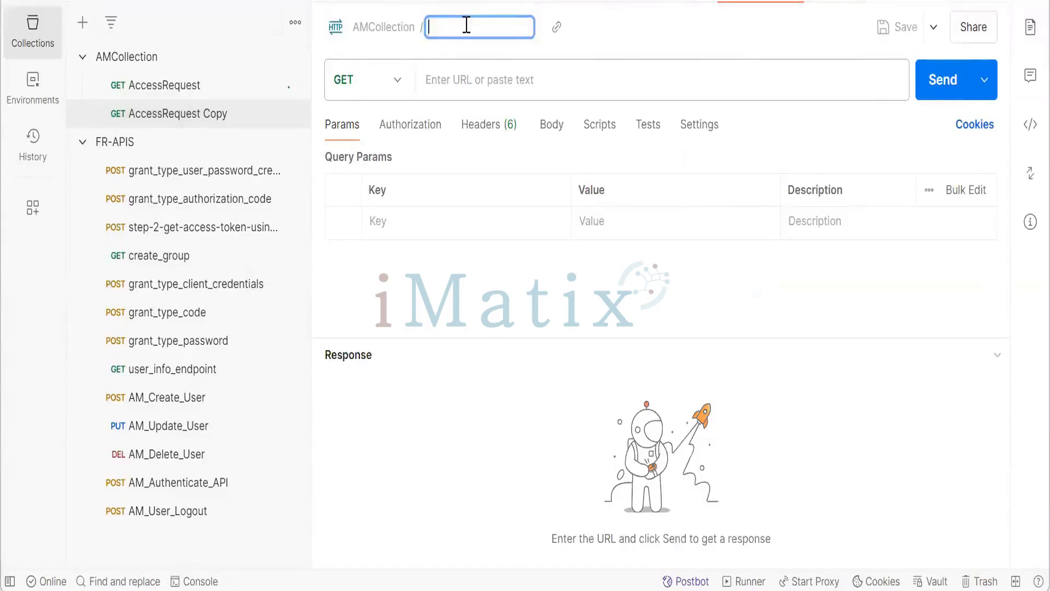
{"action": "type", "text": "refreshToken"}
{"action": "key", "text": "Return"}
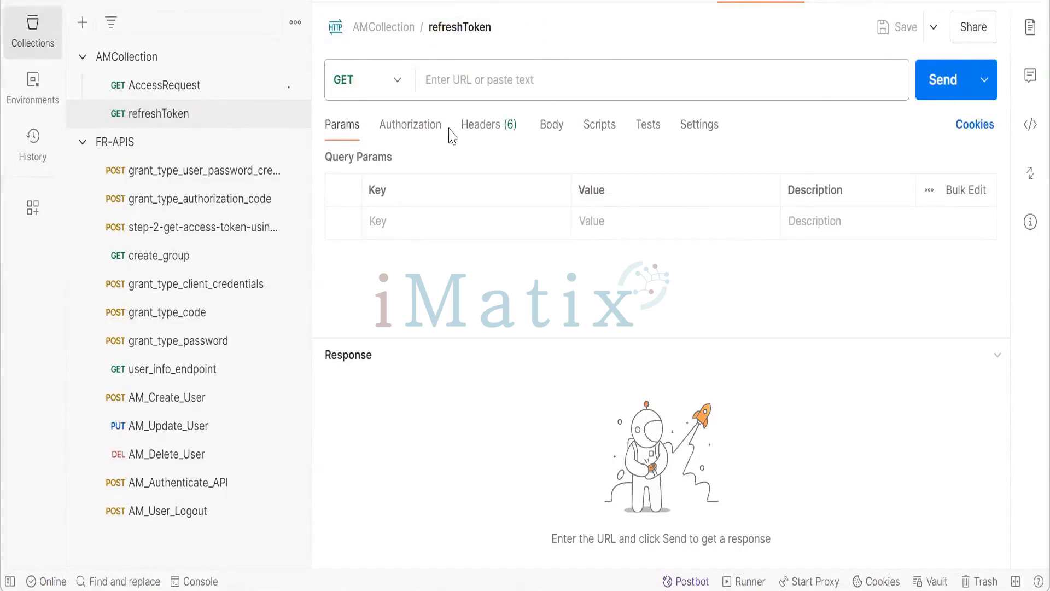
- Change the refreshToken request's method to POST
{"action": "left_click", "coordinate": [400, 88]}
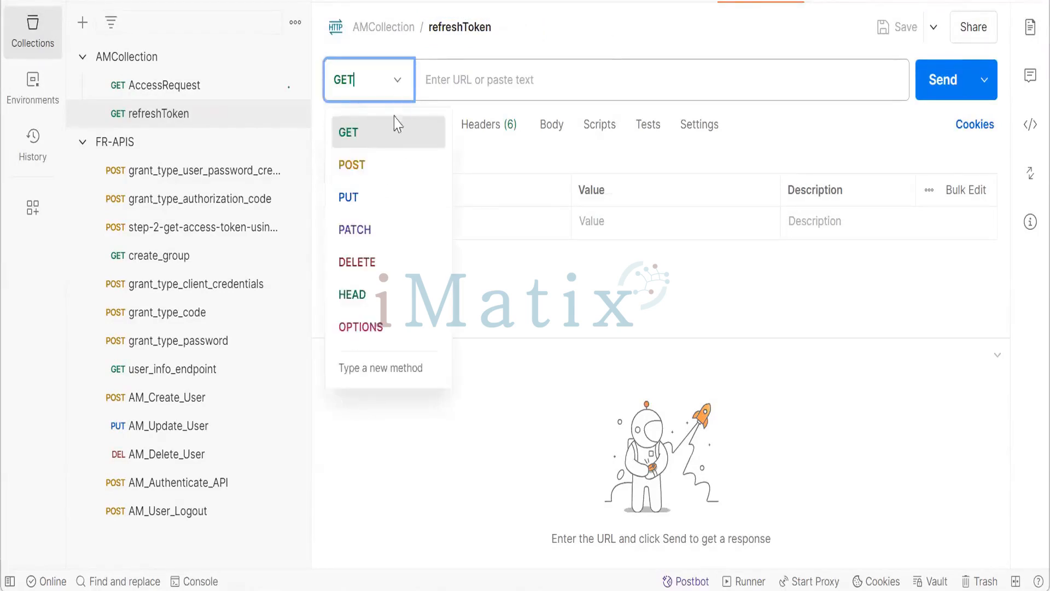
{"action": "left_click", "coordinate": [384, 171]}
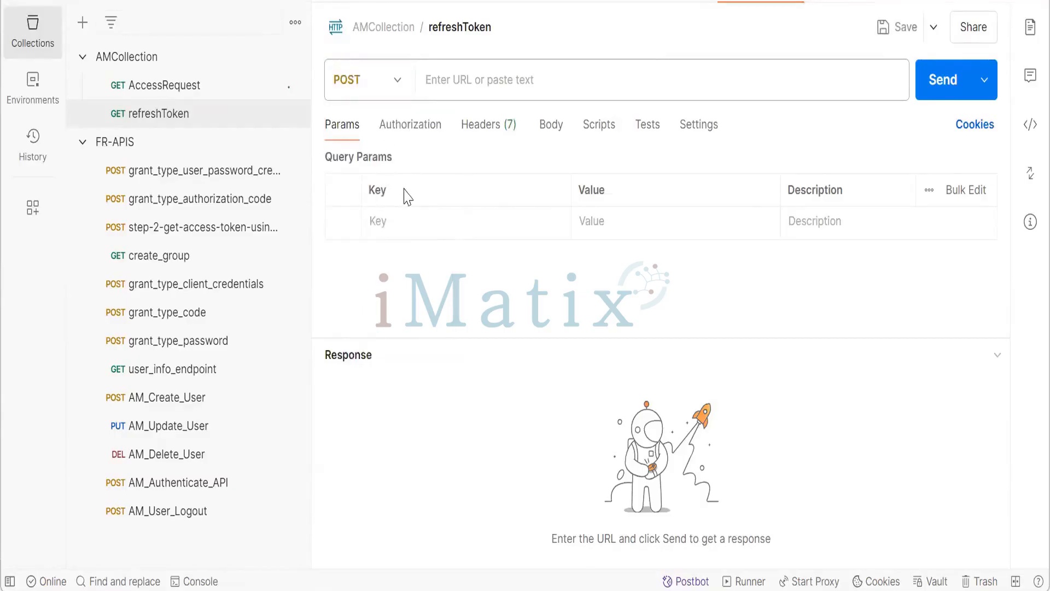
- Add a refresh-token query parameter key to the refreshToken request after checking AccessRequest's parameter keys
{"action": "left_click", "coordinate": [645, 3]}
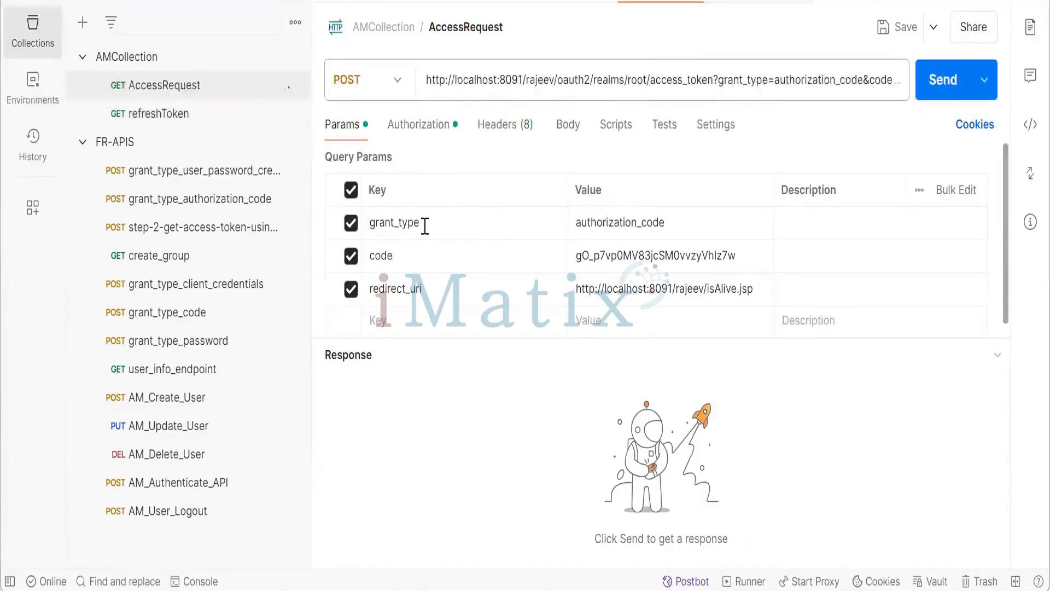
{"action": "left_click_drag", "start_coordinate": [424, 223], "coordinate": [372, 229]}
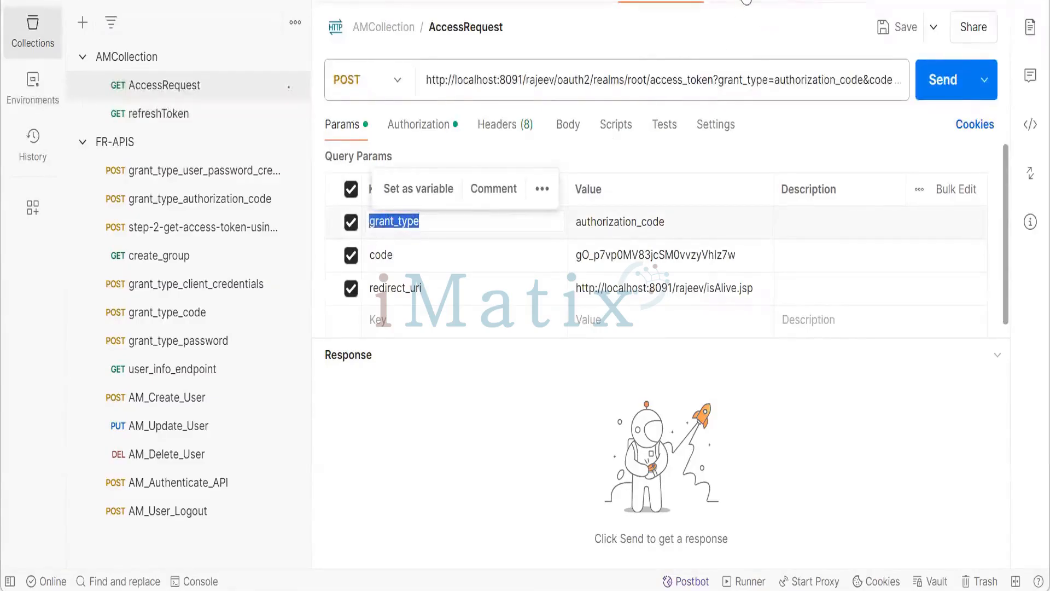
{"action": "left_click", "coordinate": [747, 1]}
{"action": "left_click", "coordinate": [417, 217]}
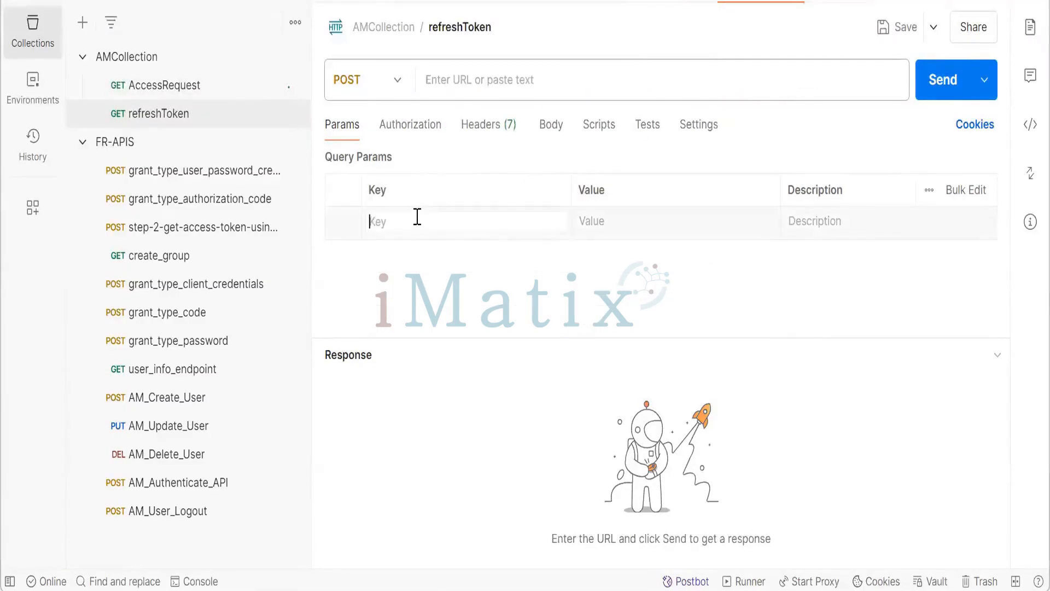
{"action": "type", "text": "re"}
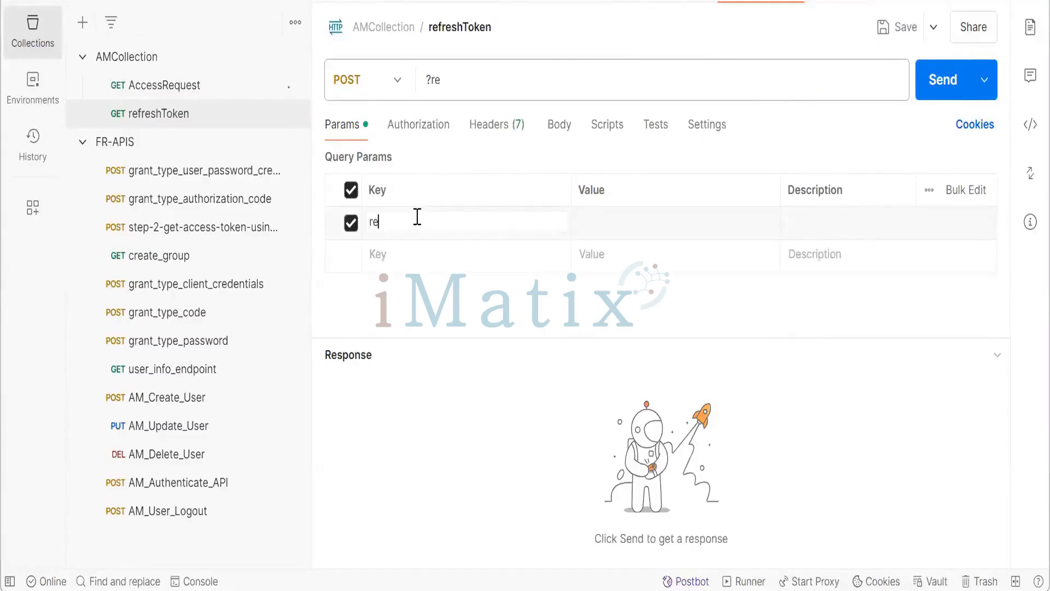
{"action": "type", "text": "fresh-token"}
{"action": "left_click", "coordinate": [609, 218]}
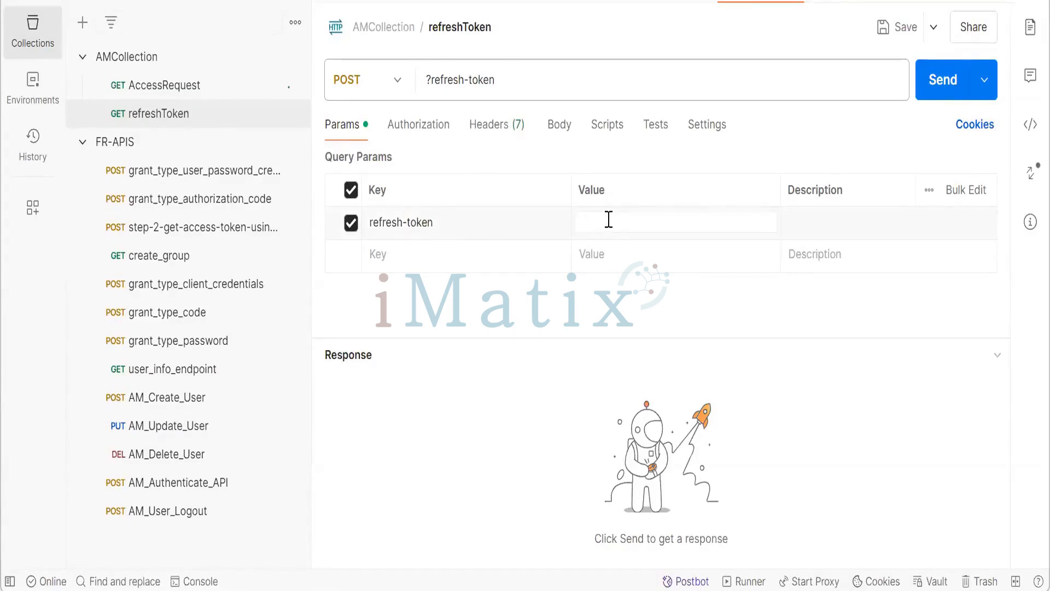
{"action": "left_click", "coordinate": [493, 221]}
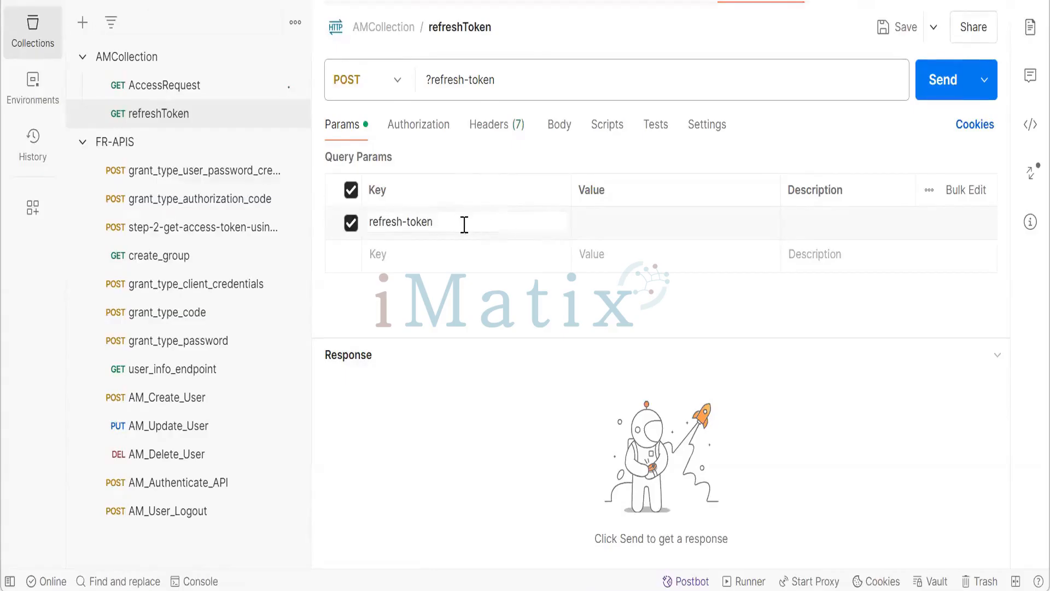
- Set the refreshToken request's first parameter key to grant_type, copying the key name from AccessRequest
{"action": "left_click_drag", "start_coordinate": [464, 225], "coordinate": [372, 224]}
{"action": "key", "text": "BackSpace"}
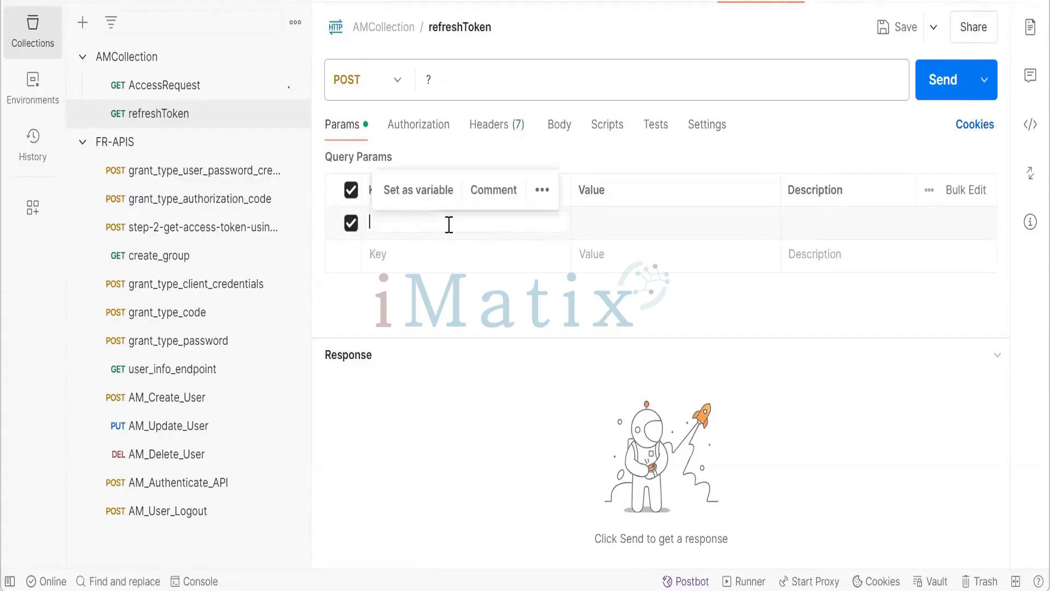
{"action": "type", "text": "gr"}
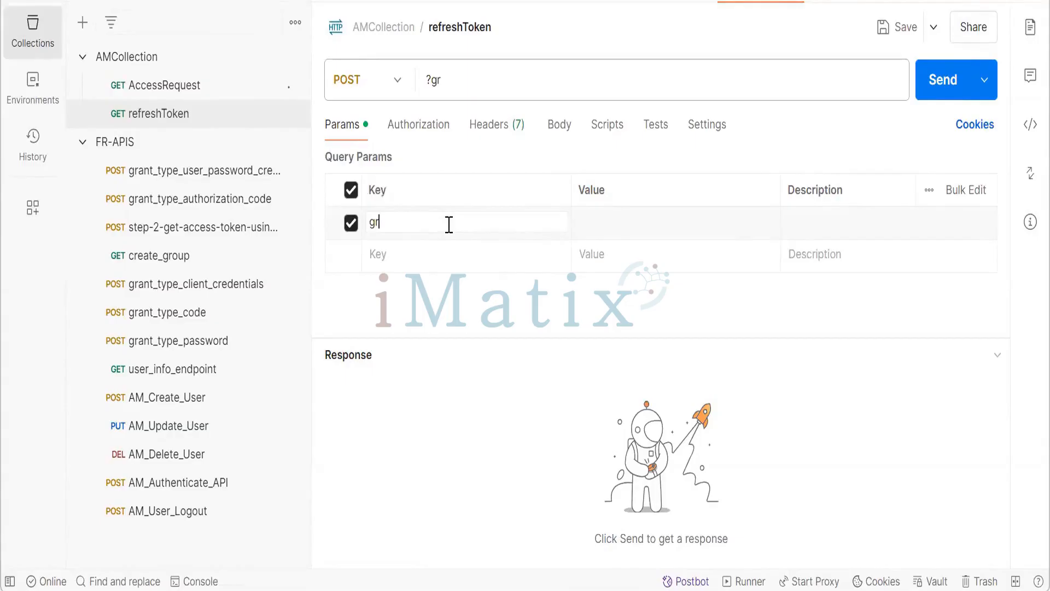
{"action": "type", "text": "nt"}
{"action": "left_click", "coordinate": [658, 1]}
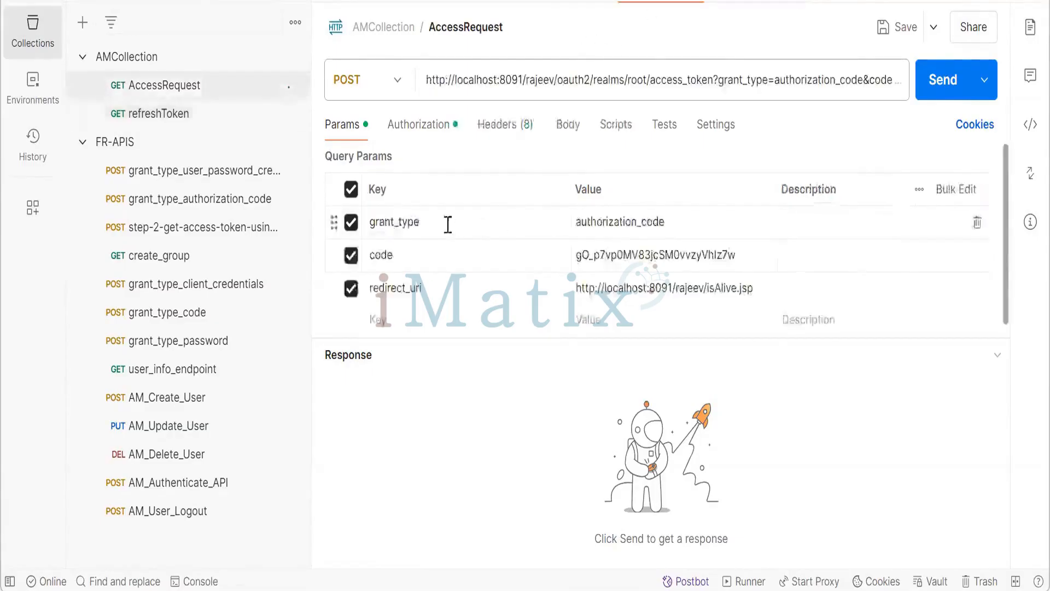
{"action": "left_click_drag", "start_coordinate": [414, 222], "coordinate": [368, 221]}
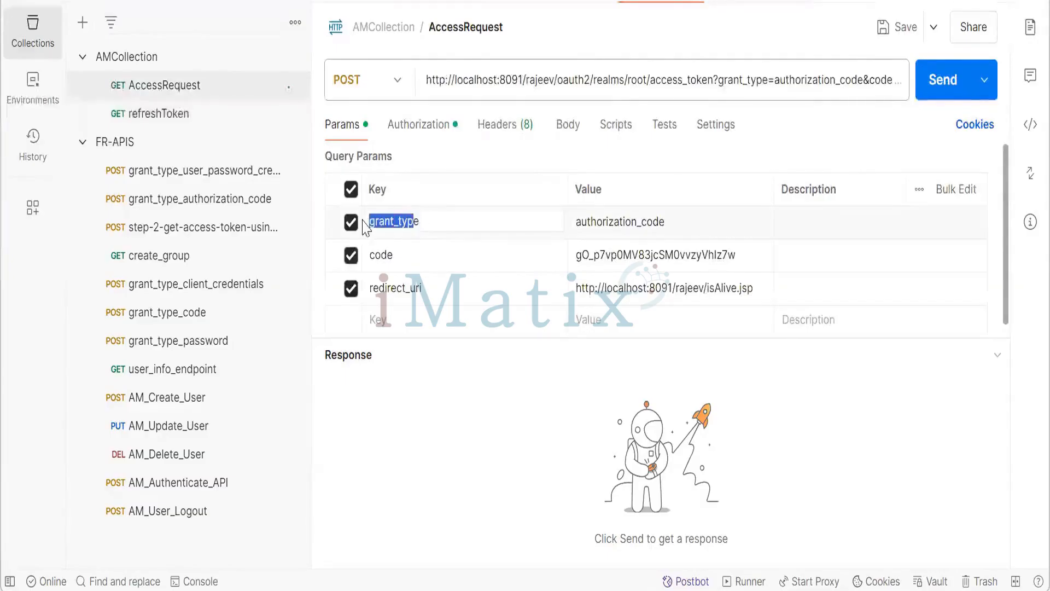
{"action": "double_click", "coordinate": [433, 221]}
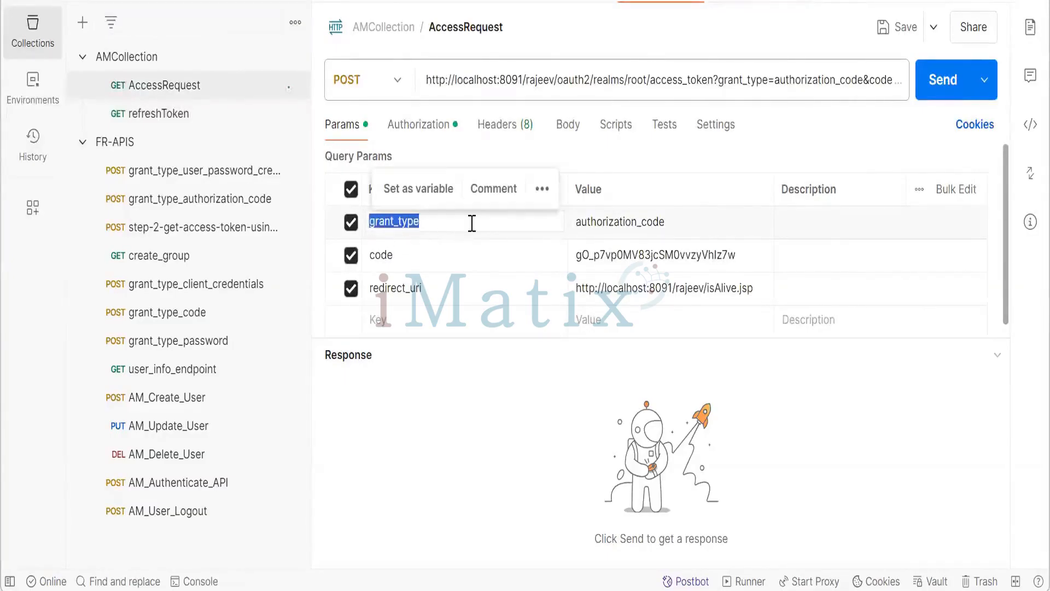
{"action": "left_click", "coordinate": [740, 3]}
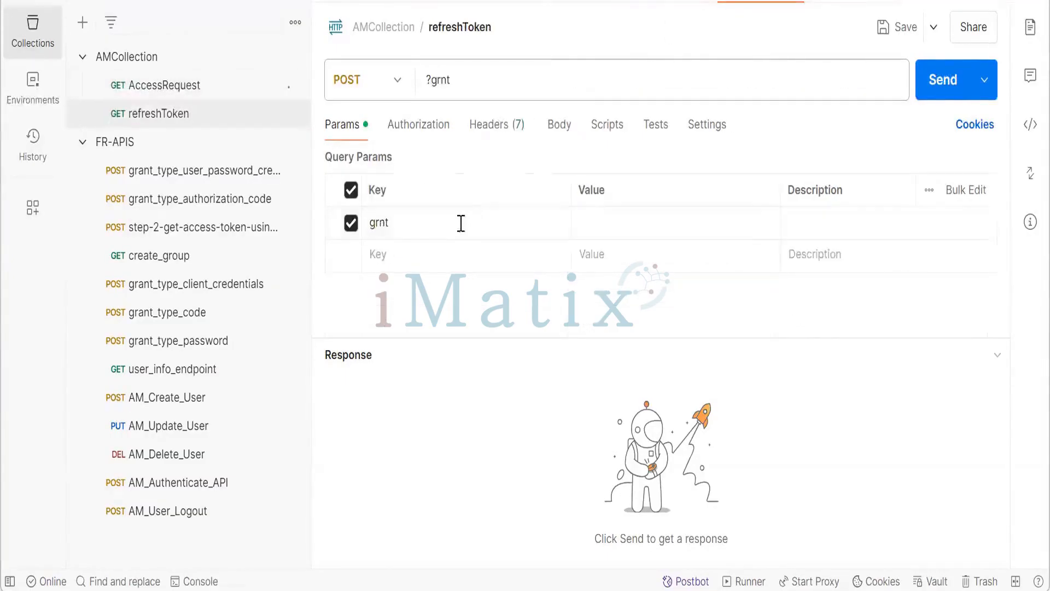
{"action": "left_click", "coordinate": [427, 223]}
{"action": "key", "text": "BackSpace"}
{"action": "key", "text": "BackSpace"}
{"action": "key", "text": "BackSpace"}
{"action": "key", "text": "BackSpace"}
{"action": "key", "text": "ctrl+v"}
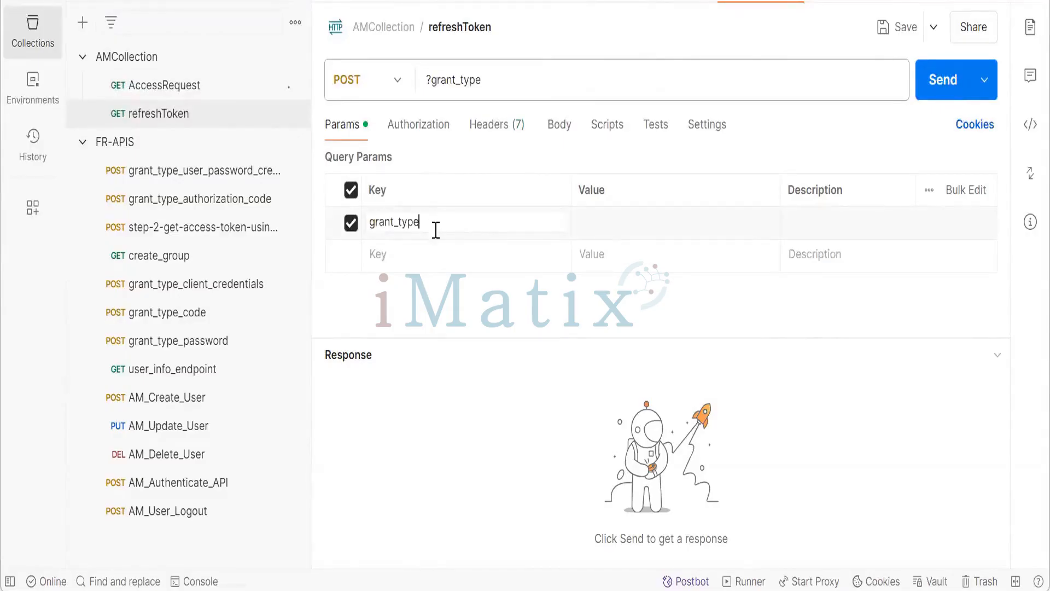
- Set the grant_type parameter's value to refreshToken
{"action": "left_click", "coordinate": [643, 226]}
{"action": "type", "text": "refrs"}
{"action": "key", "text": "BackSpace"}
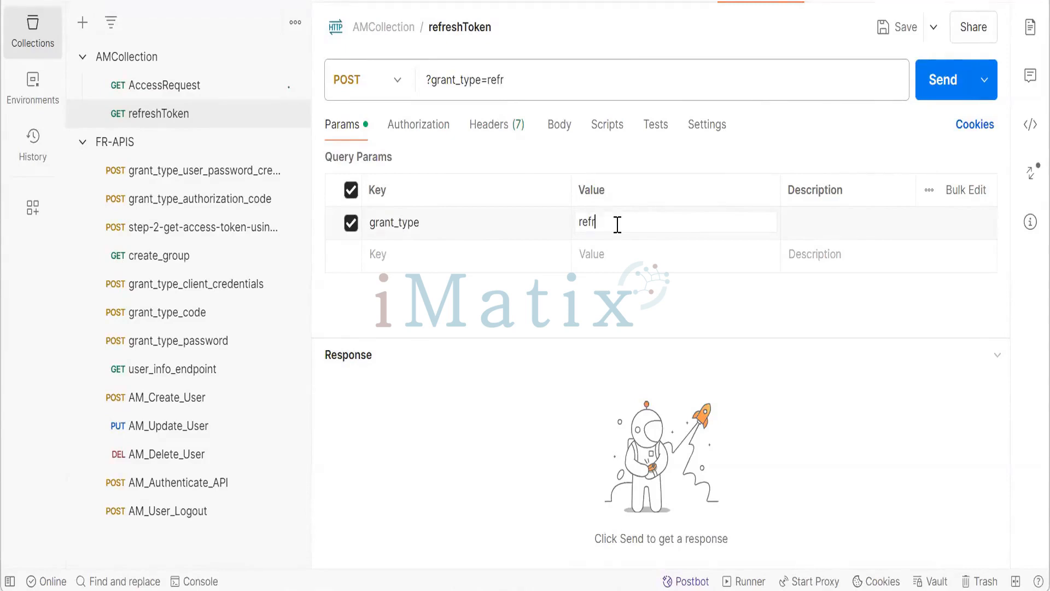
{"action": "type", "text": "eshToken"}
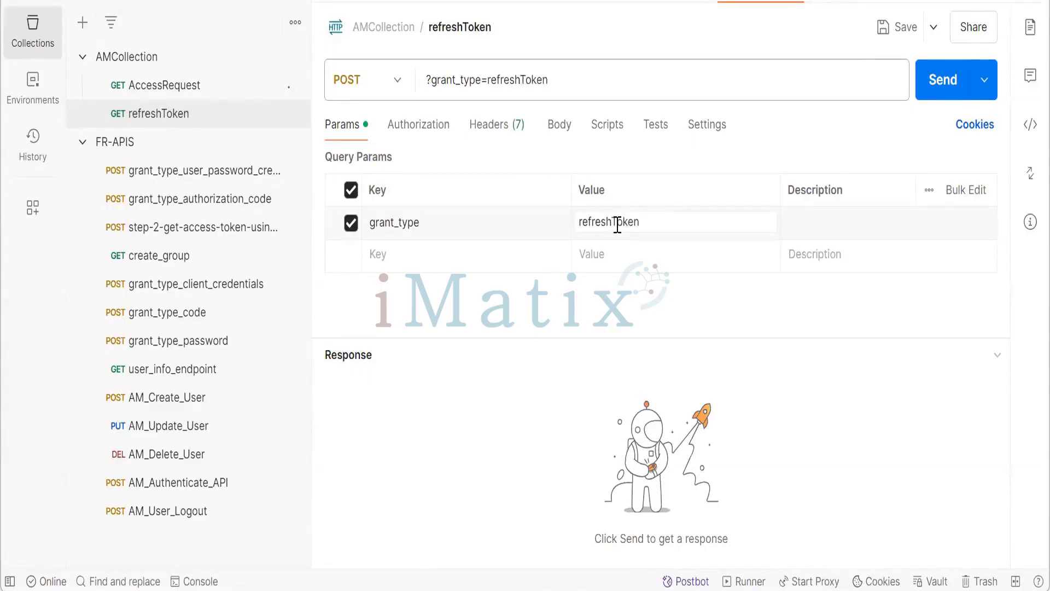
- Add a second query parameter with the key refreshToken after checking AccessRequest's parameters
{"action": "left_click", "coordinate": [459, 260]}
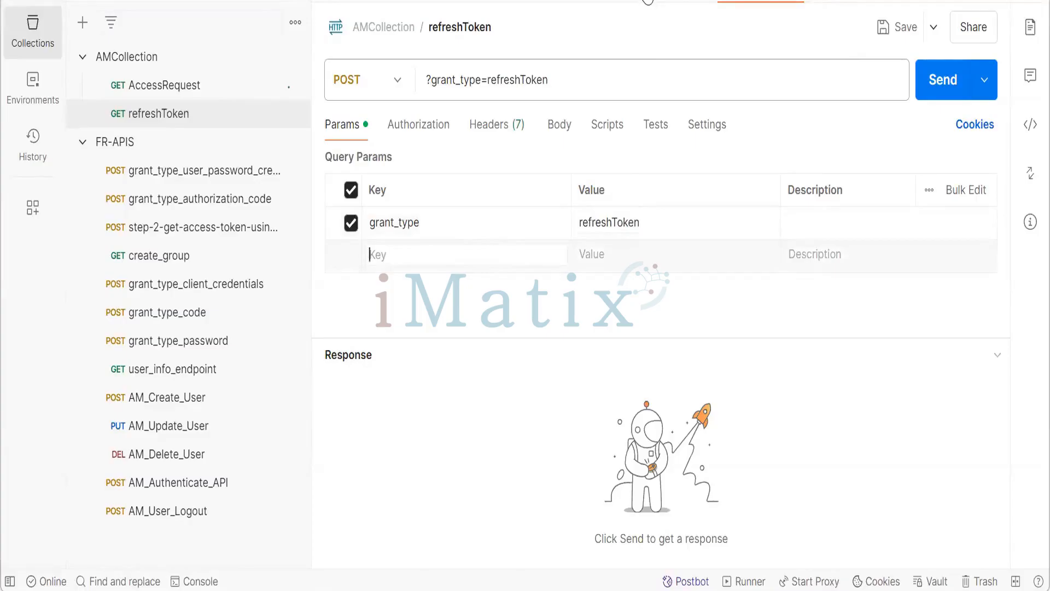
{"action": "left_click", "coordinate": [647, 2]}
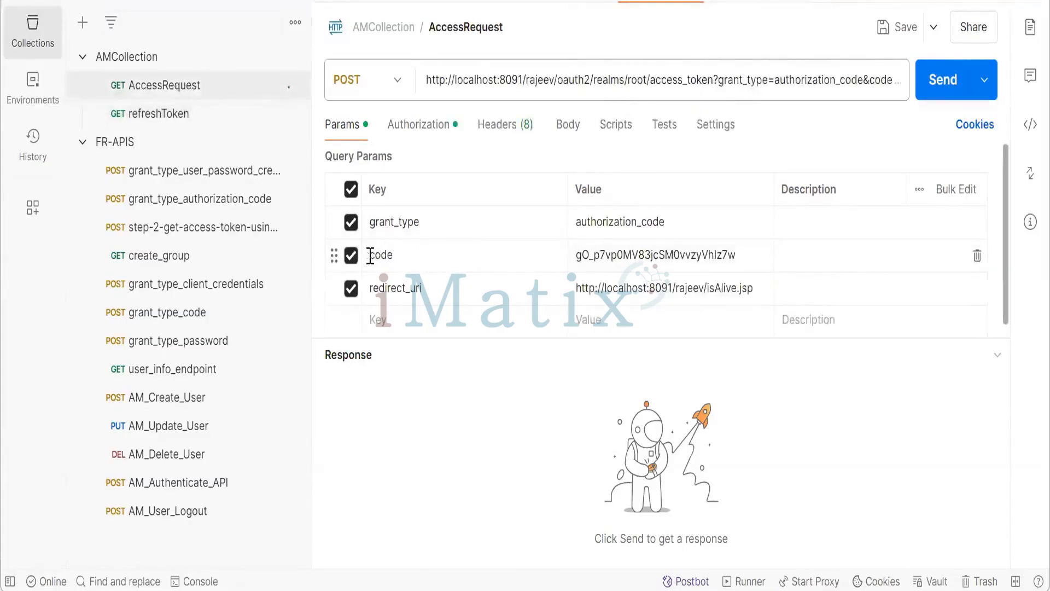
{"action": "left_click_drag", "start_coordinate": [401, 259], "coordinate": [369, 255]}
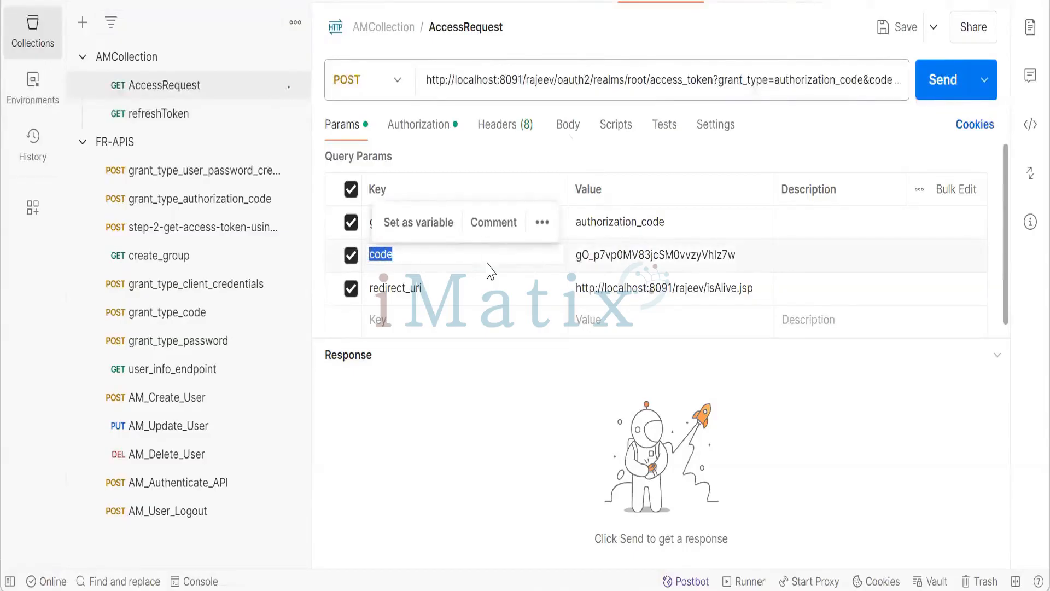
{"action": "left_click", "coordinate": [742, 1]}
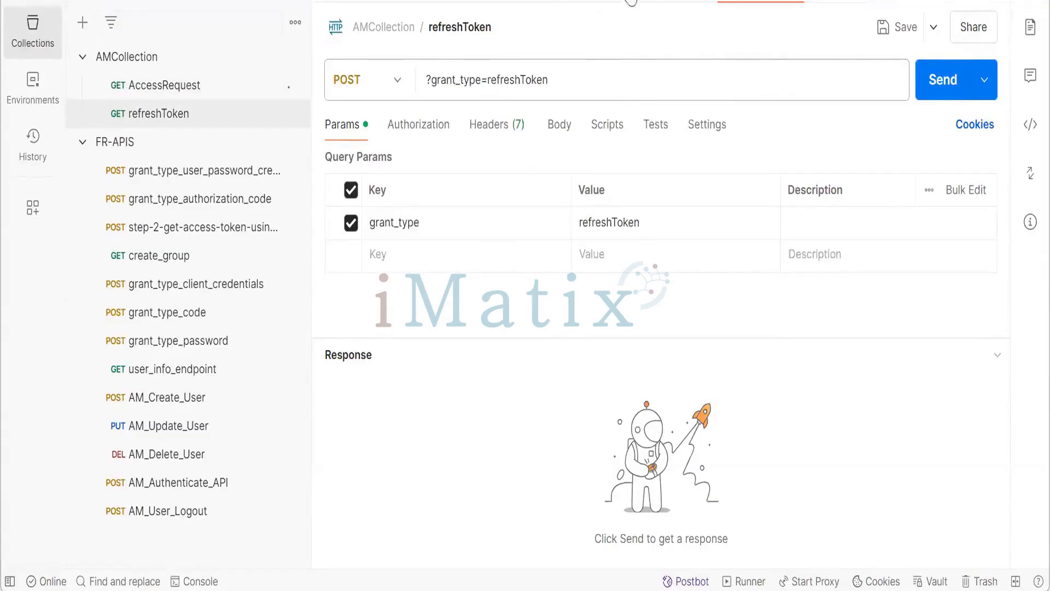
{"action": "left_click", "coordinate": [632, 3]}
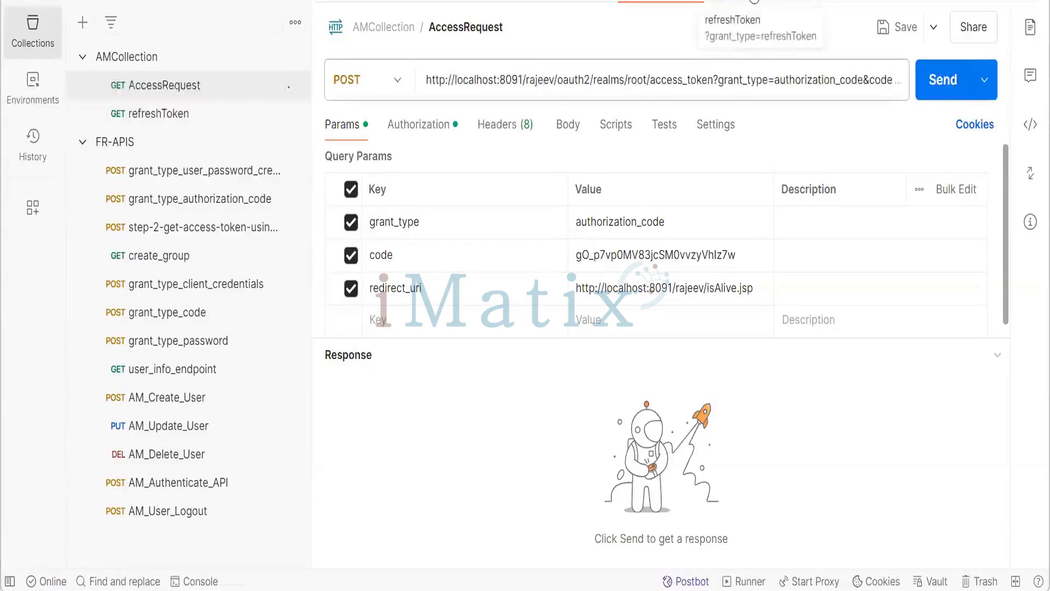
{"action": "left_click", "coordinate": [755, 2]}
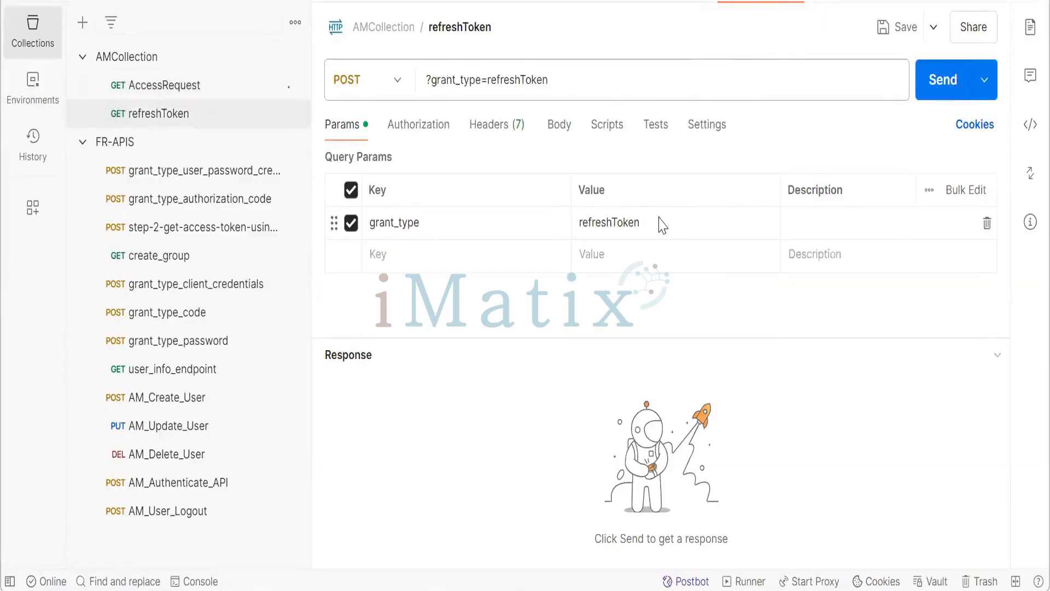
{"action": "left_click", "coordinate": [479, 258]}
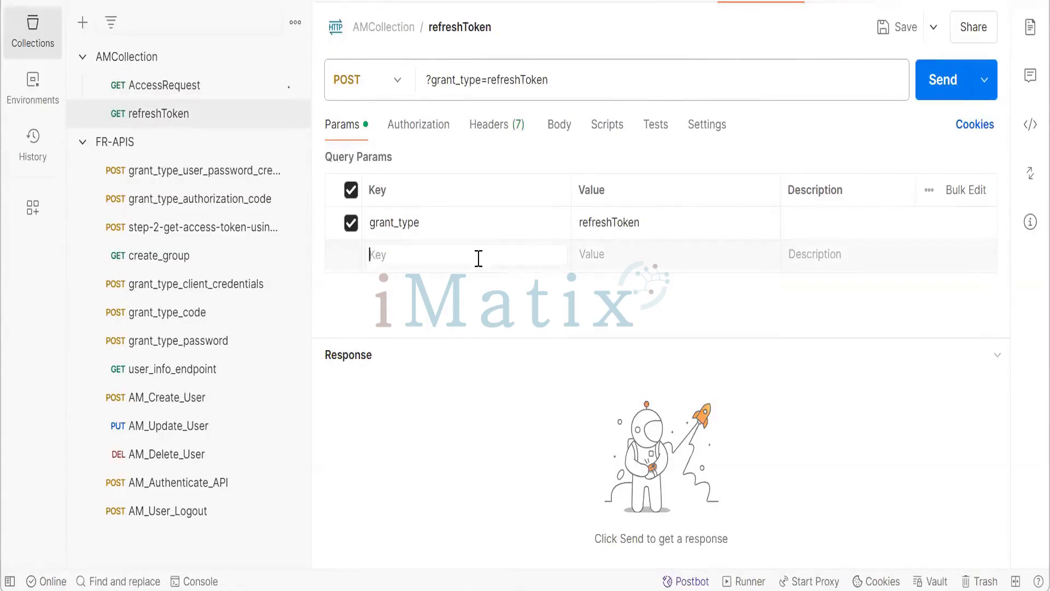
{"action": "double_click", "coordinate": [624, 223]}
{"action": "key", "text": "ctrl+c"}
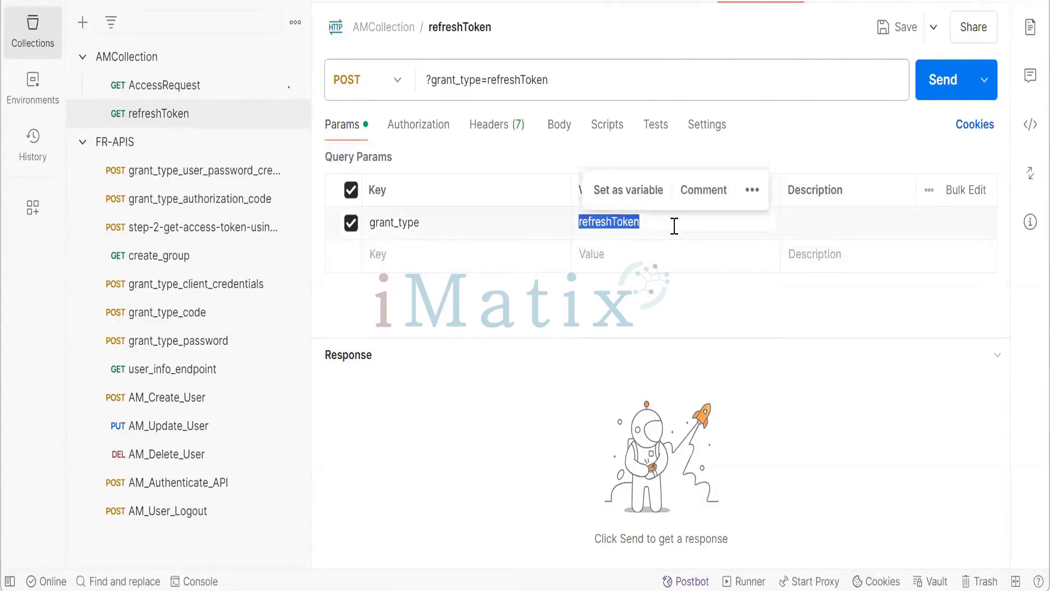
{"action": "left_click", "coordinate": [443, 251]}
{"action": "key", "text": "ctrl+v"}
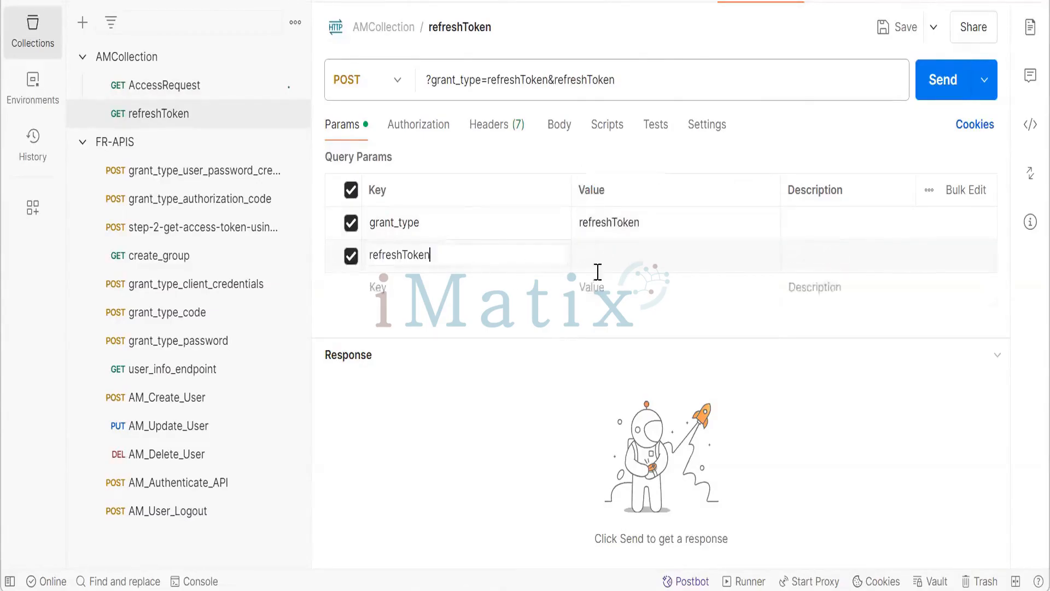
- Add a redirect_uri parameter key copied from AccessRequest's parameters
{"action": "left_click", "coordinate": [618, 256]}
{"action": "left_click", "coordinate": [507, 292]}
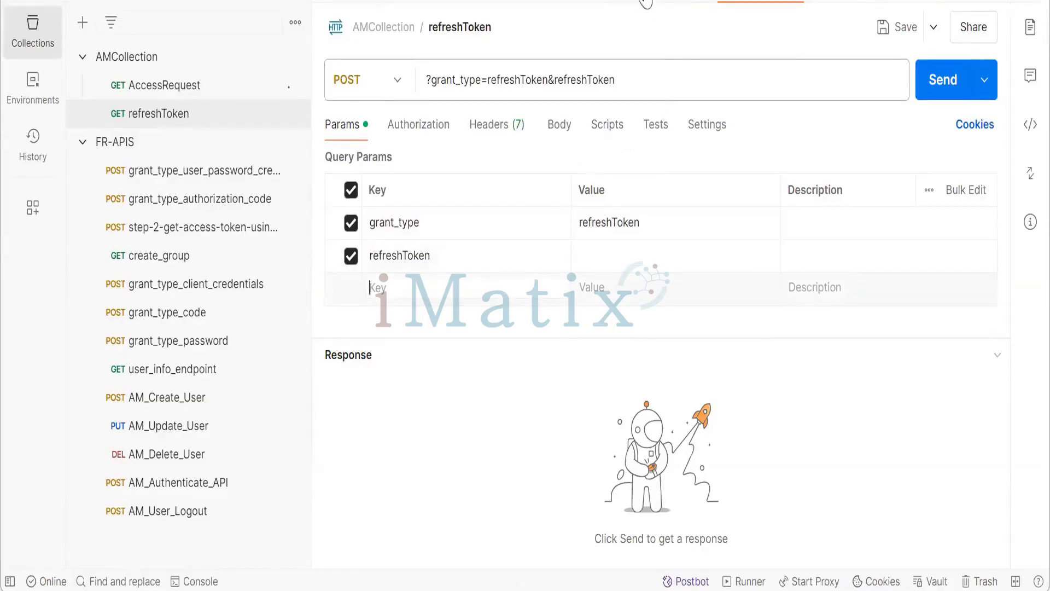
{"action": "left_click", "coordinate": [647, 8]}
{"action": "left_click_drag", "start_coordinate": [470, 291], "coordinate": [351, 289]}
{"action": "key", "text": "ctrl+c"}
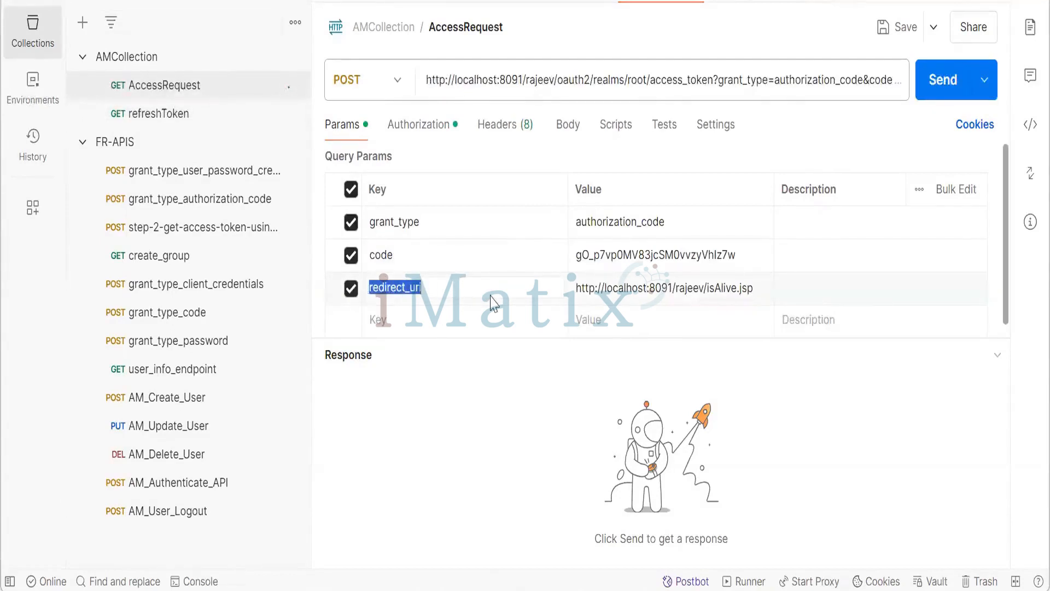
{"action": "left_click", "coordinate": [754, 3]}
{"action": "left_click", "coordinate": [445, 290]}
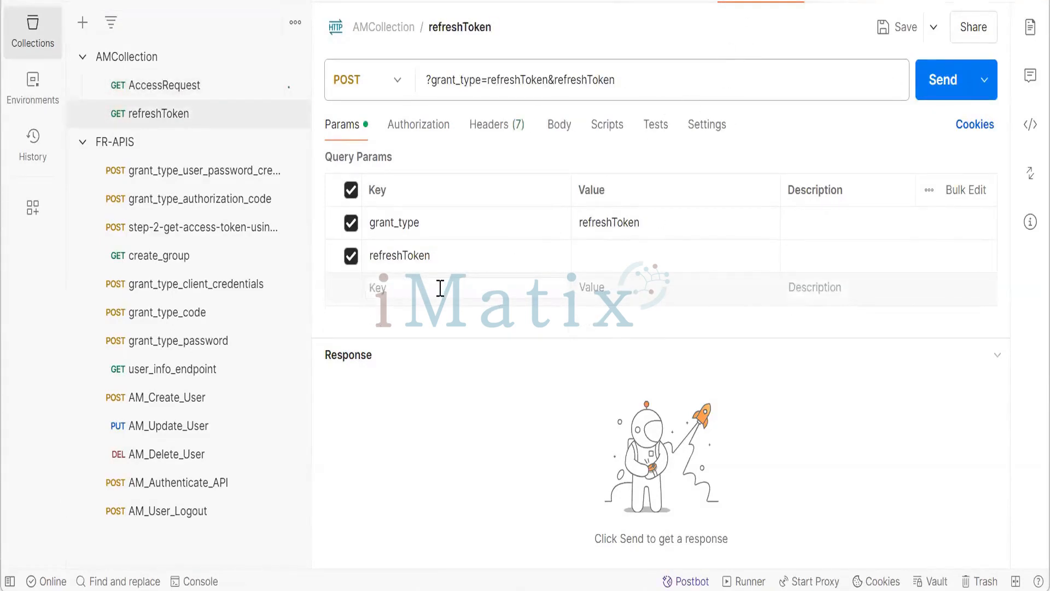
{"action": "key", "text": "ctrl+v"}
{"action": "left_click", "coordinate": [570, 290]}
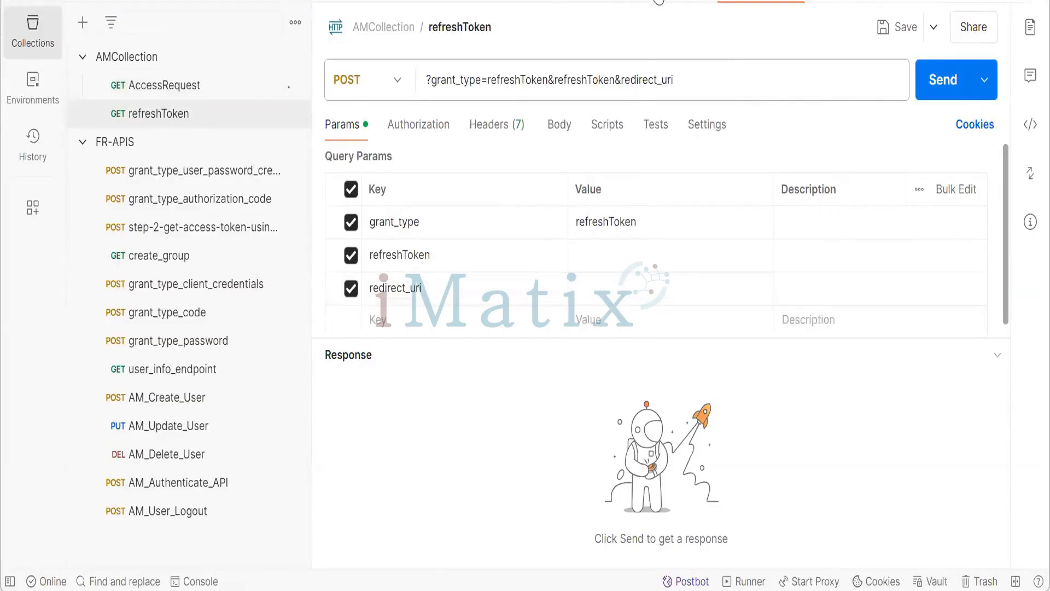
{"action": "left_click", "coordinate": [660, 3]}
{"action": "double_click", "coordinate": [724, 288]}
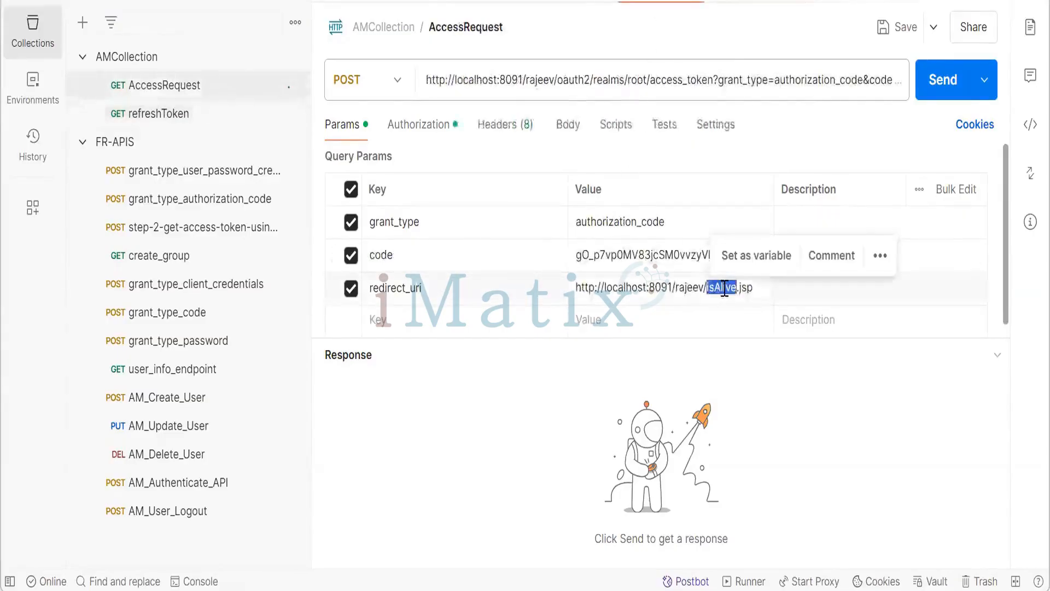
{"action": "key", "text": "ctrl+a"}
{"action": "key", "text": "ctrl+c"}
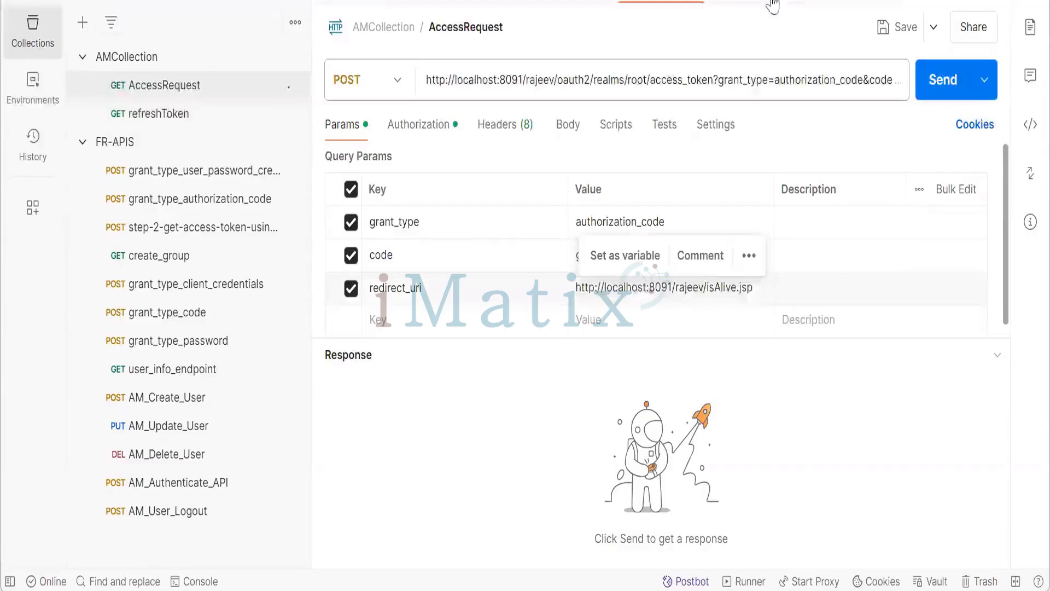
{"action": "left_click", "coordinate": [769, 4]}
{"action": "left_click", "coordinate": [616, 294]}
{"action": "key", "text": "ctrl+v"}
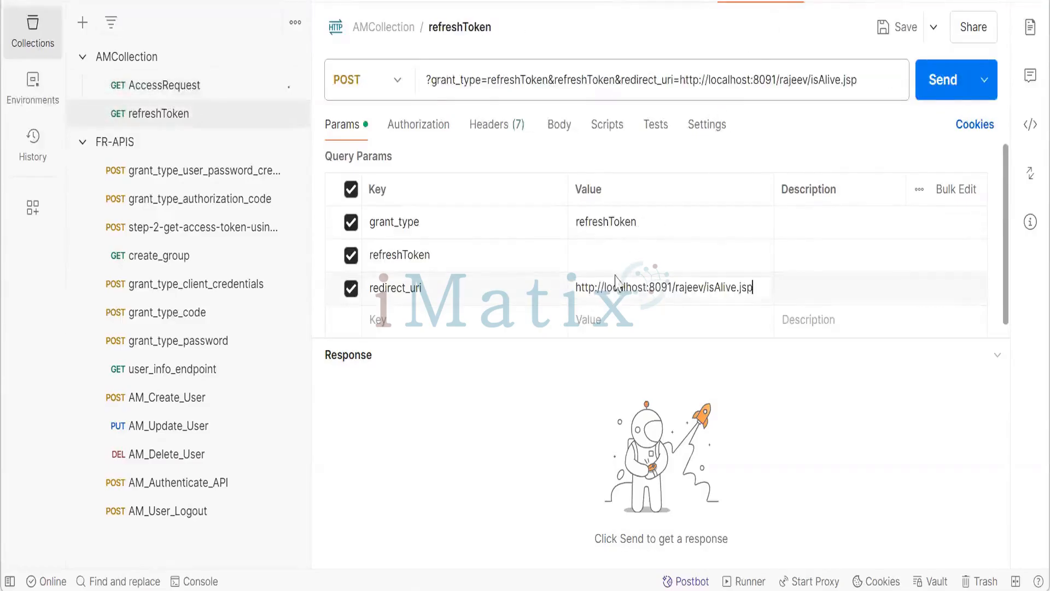
- Set the refreshToken request's authorization to Basic Auth with username refreshClient, copied from the ForgeRock client page
{"action": "left_click", "coordinate": [613, 256]}
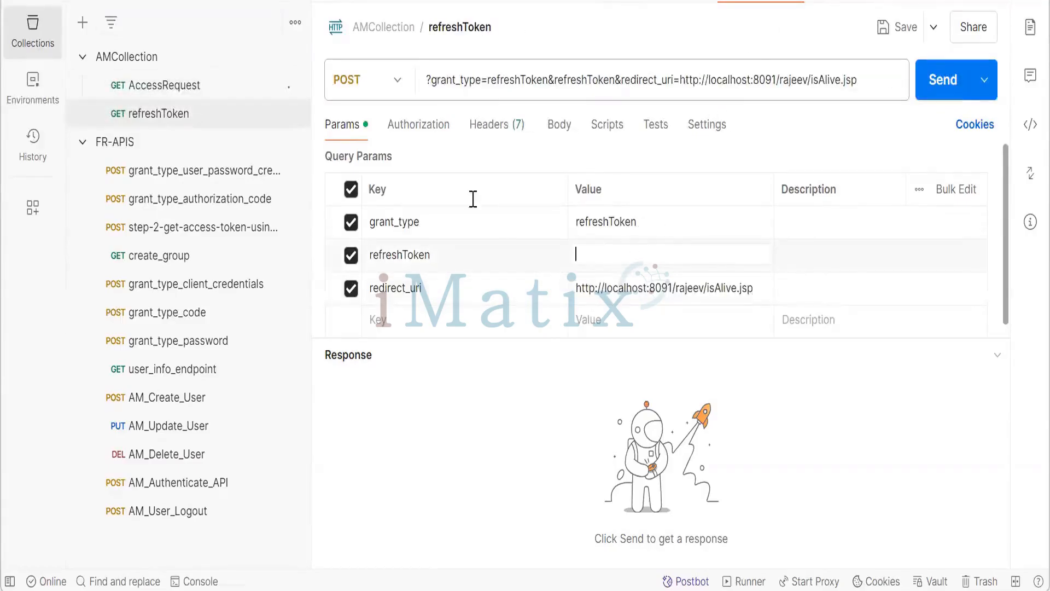
{"action": "left_click", "coordinate": [419, 128]}
{"action": "left_click", "coordinate": [477, 193]}
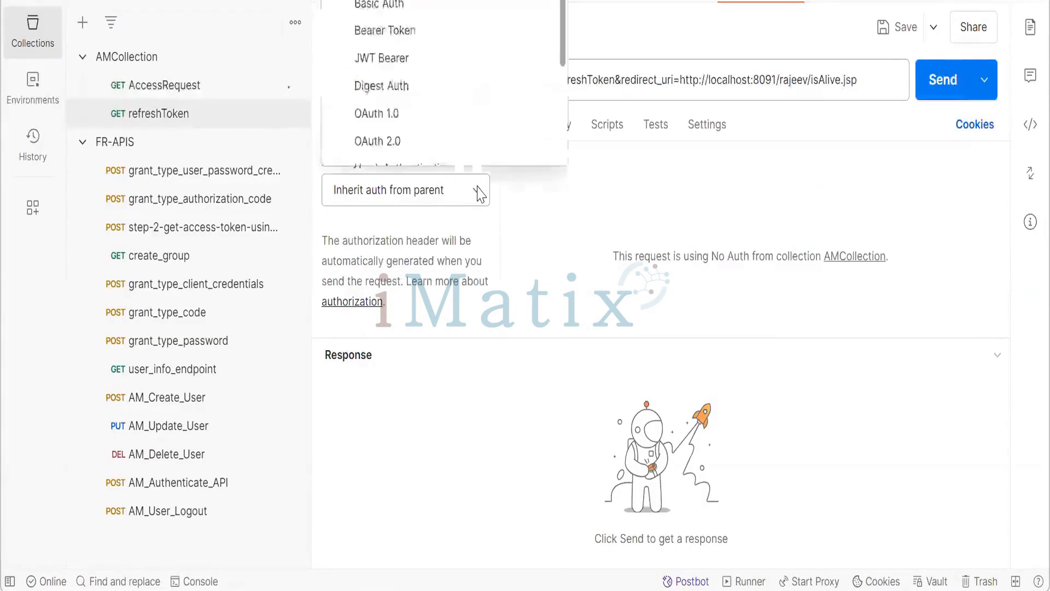
{"action": "left_click", "coordinate": [435, 7]}
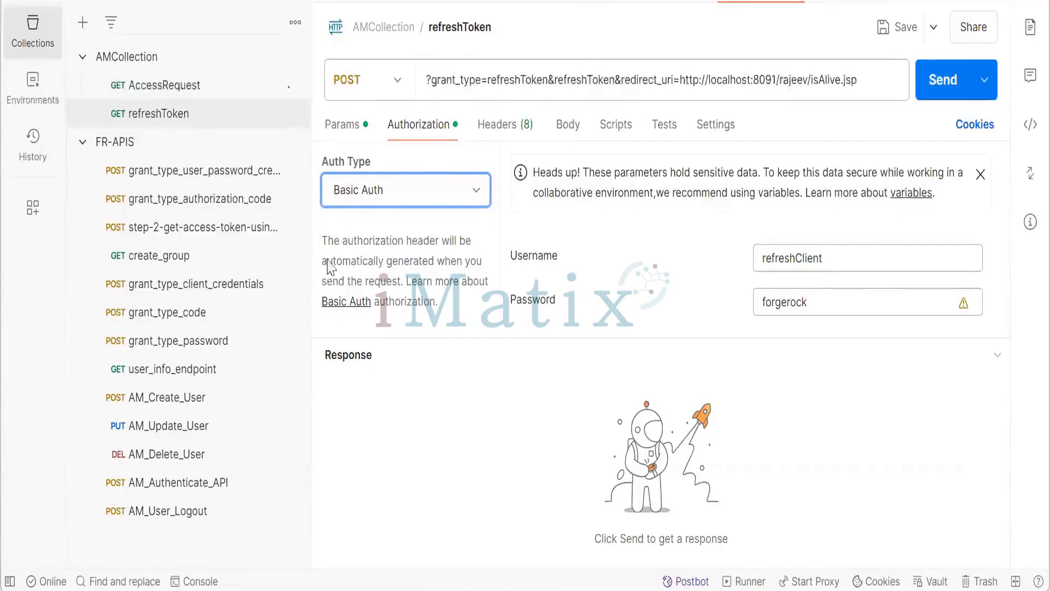
{"action": "key", "text": "alt+Tab"}
{"action": "left_click_drag", "start_coordinate": [247, 241], "coordinate": [421, 249]}
{"action": "key", "text": "ctrl+c"}
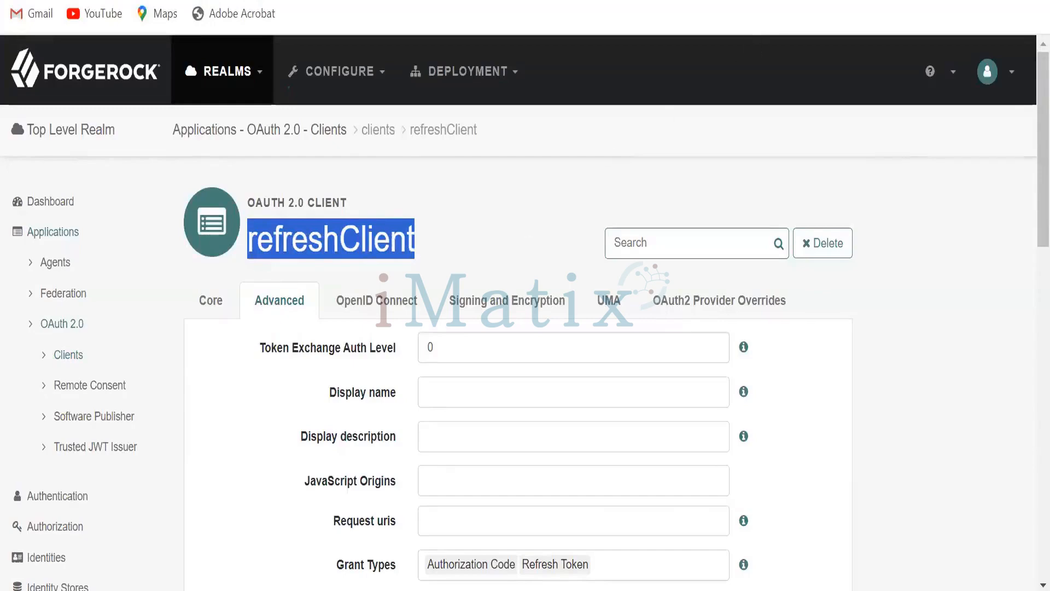
{"action": "key", "text": "alt+Tab"}
{"action": "left_click_drag", "start_coordinate": [824, 256], "coordinate": [745, 259]}
{"action": "key", "text": "ctrl+v"}
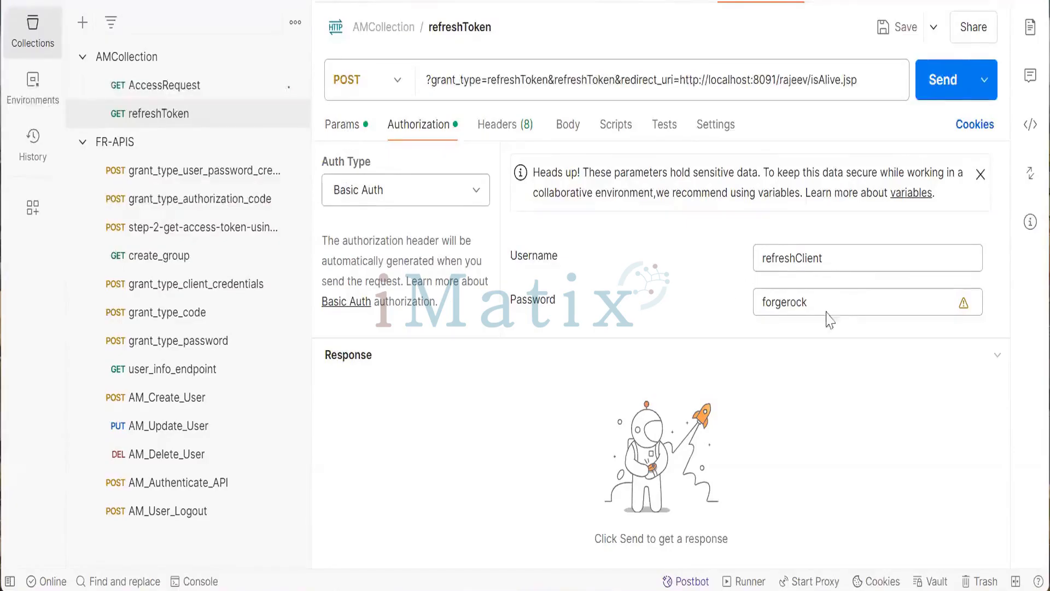
- Copy the refreshClient authorize URL from the notes file and open it in the browser
{"action": "left_click", "coordinate": [353, 137]}
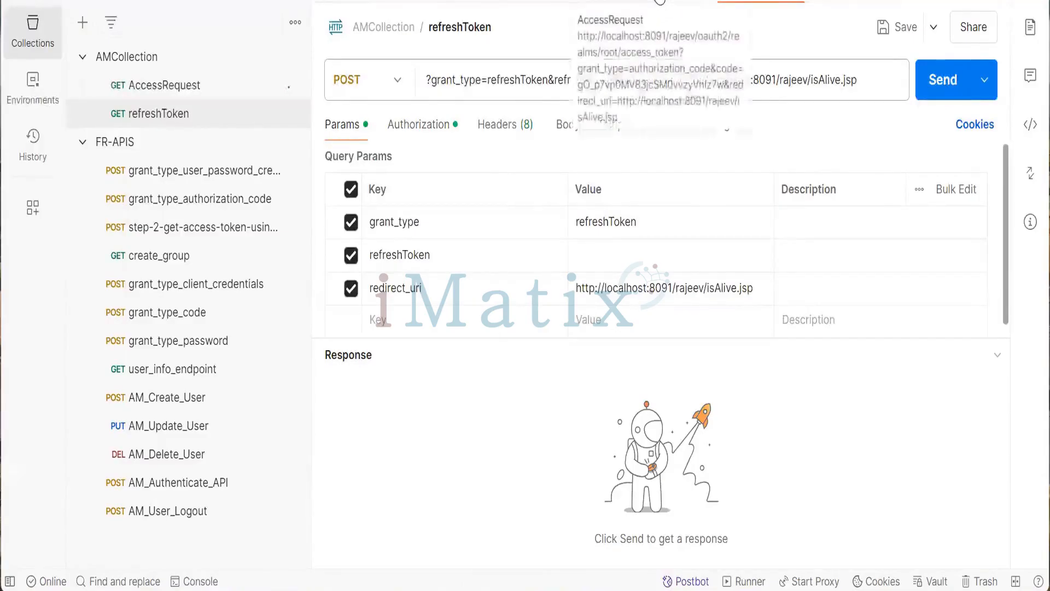
{"action": "left_click", "coordinate": [660, 2]}
{"action": "left_click", "coordinate": [783, 80]}
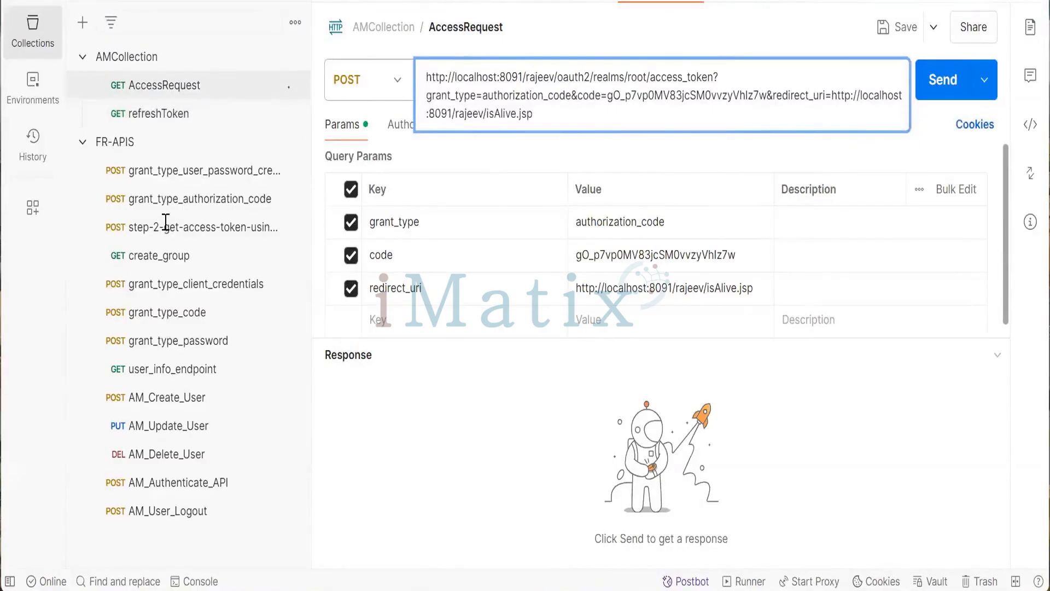
{"action": "key", "text": "alt+Tab"}
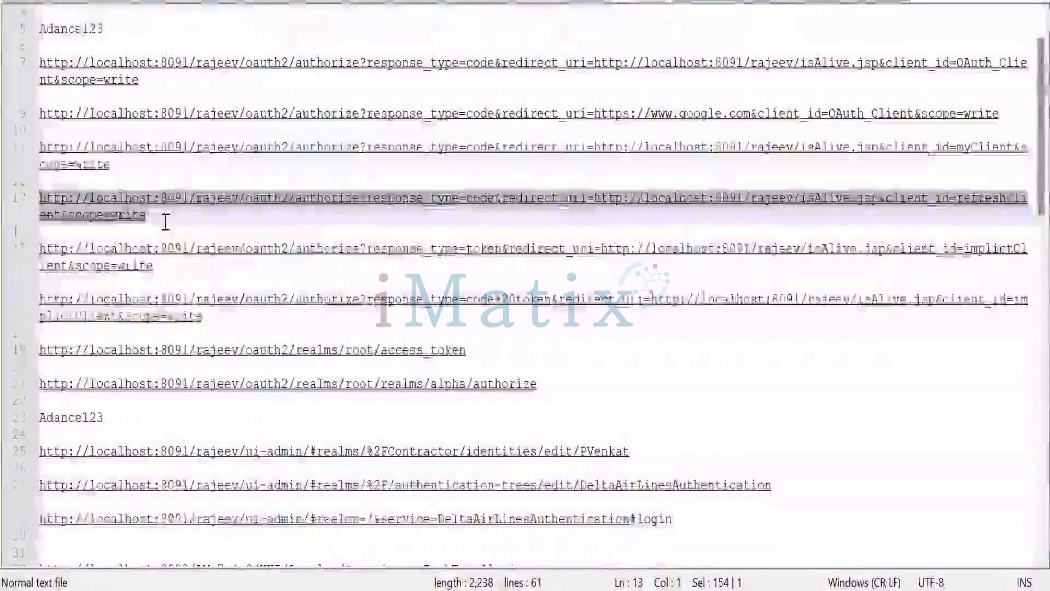
{"action": "left_click", "coordinate": [165, 221]}
{"action": "left_click_drag", "start_coordinate": [165, 220], "coordinate": [37, 204]}
{"action": "key", "text": "ctrl+c"}
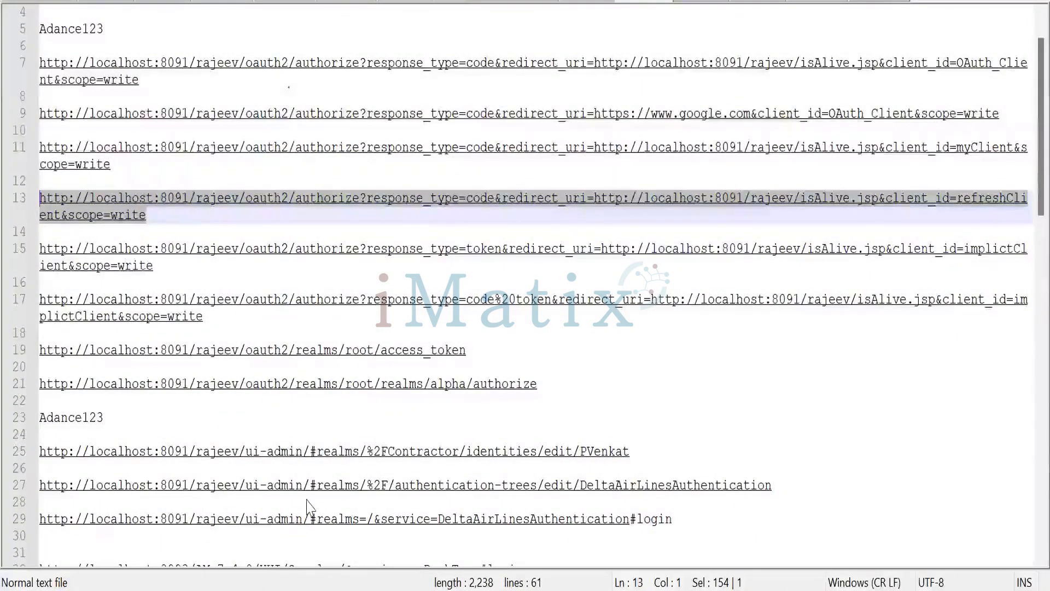
{"action": "mouse_move", "coordinate": [492, 580]}
{"action": "left_click", "coordinate": [761, 514]}
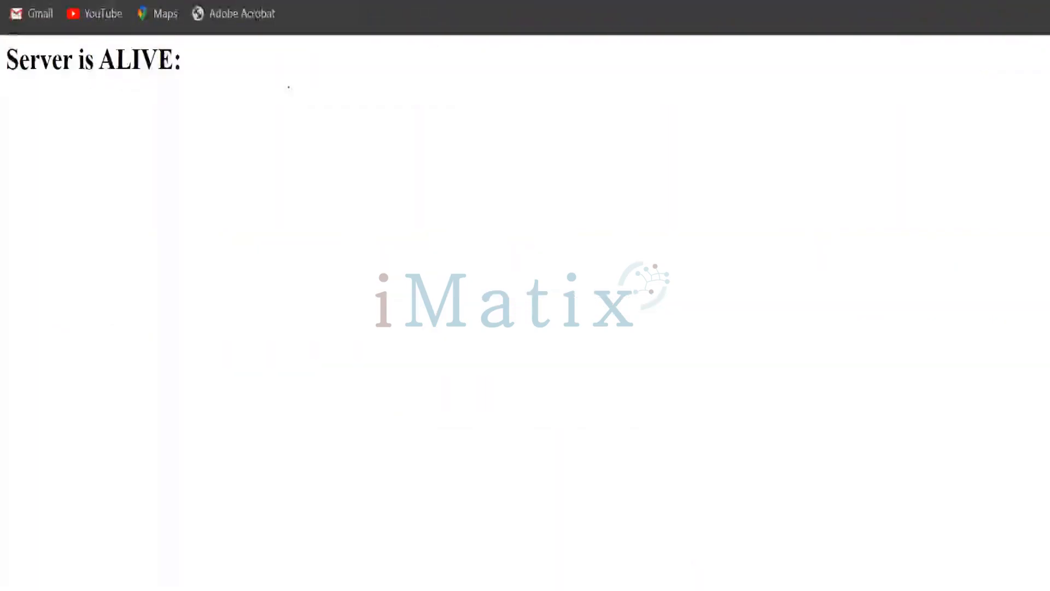
{"action": "key", "text": "ctrl+v"}
{"action": "key", "text": "Return"}
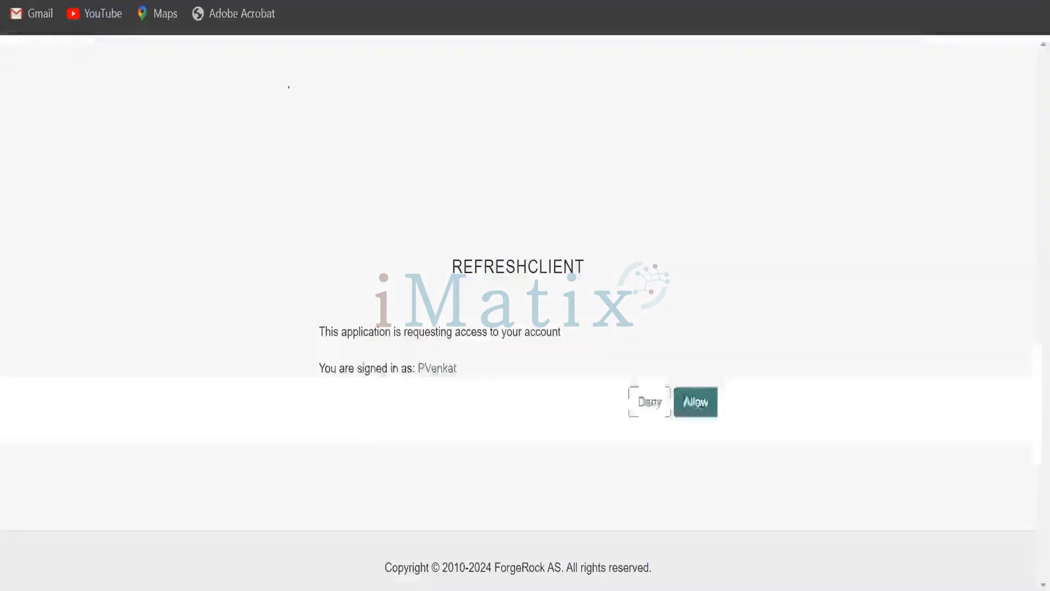
- Allow REFRESHCLIENT's access request on the ForgeRock consent page
{"action": "left_click", "coordinate": [696, 406]}
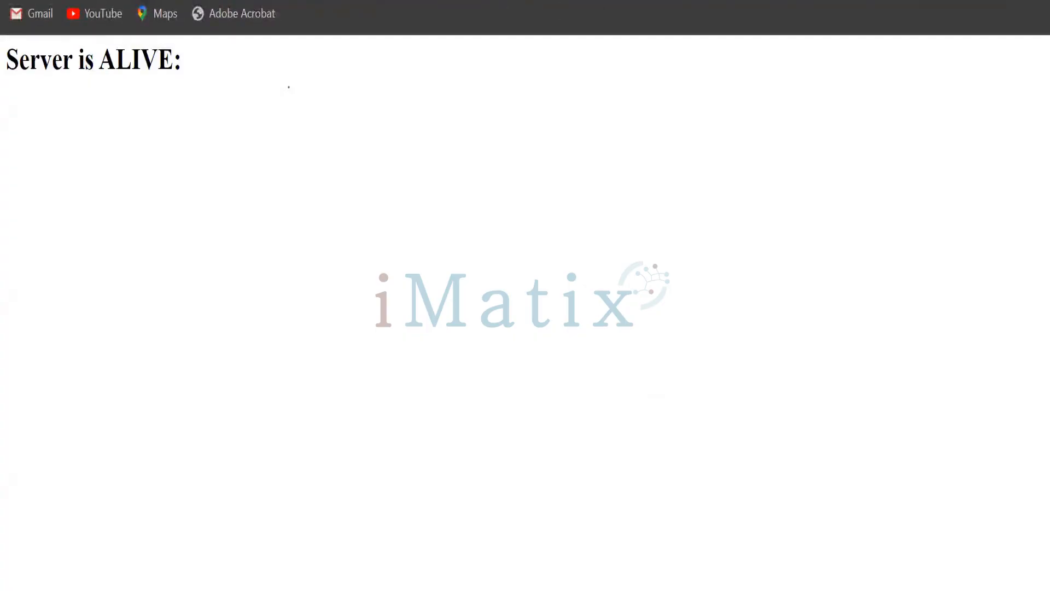
{"action": "left_click", "coordinate": [964, 1]}
{"action": "mouse_move", "coordinate": [611, 590]}
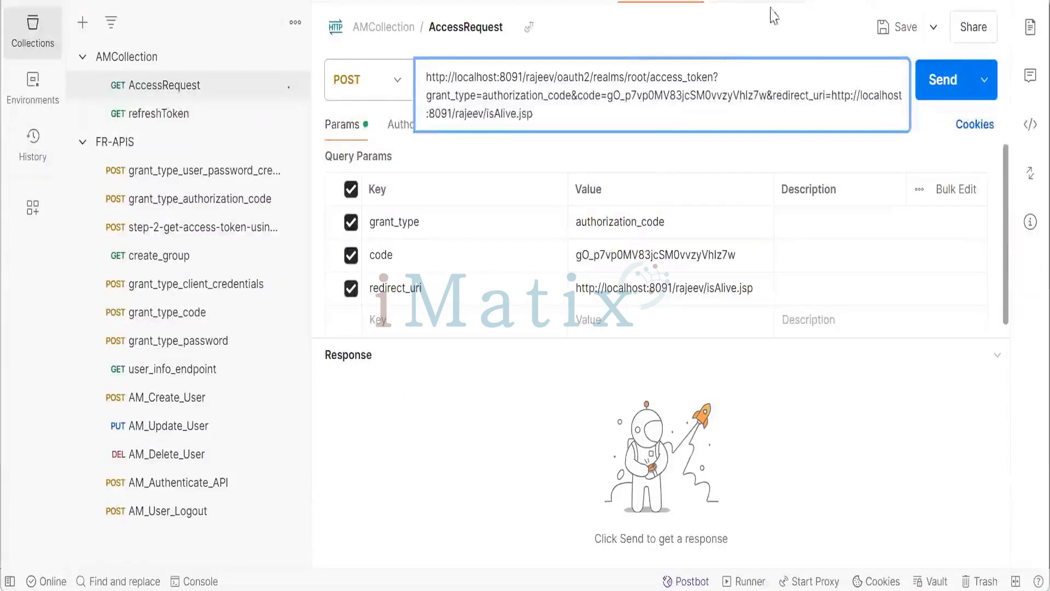
- Paste the new authorization code into the refreshToken parameter's value in the refreshToken request
{"action": "left_click", "coordinate": [765, 2]}
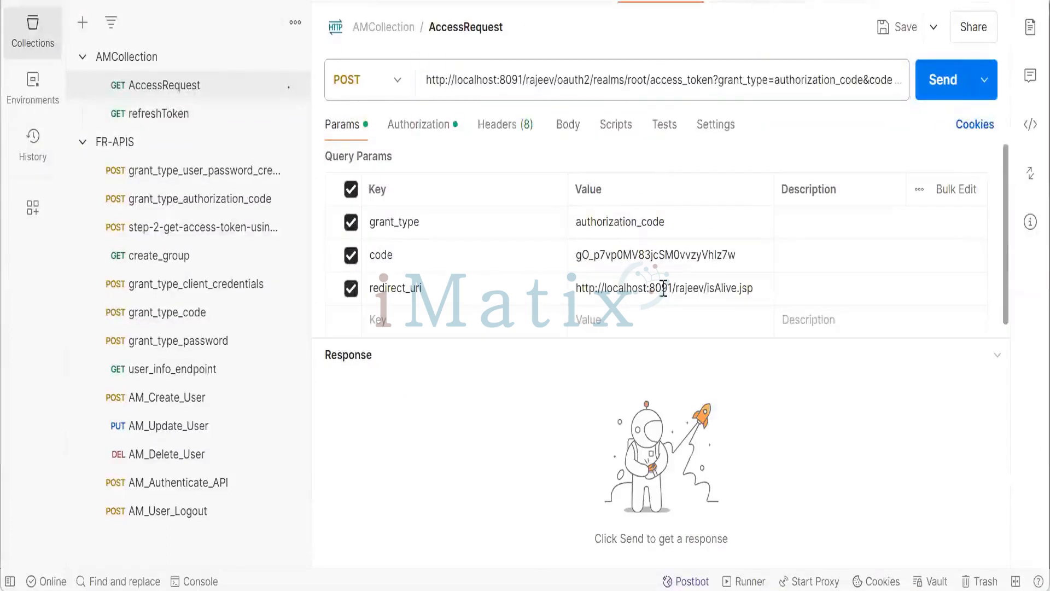
{"action": "left_click", "coordinate": [748, 2]}
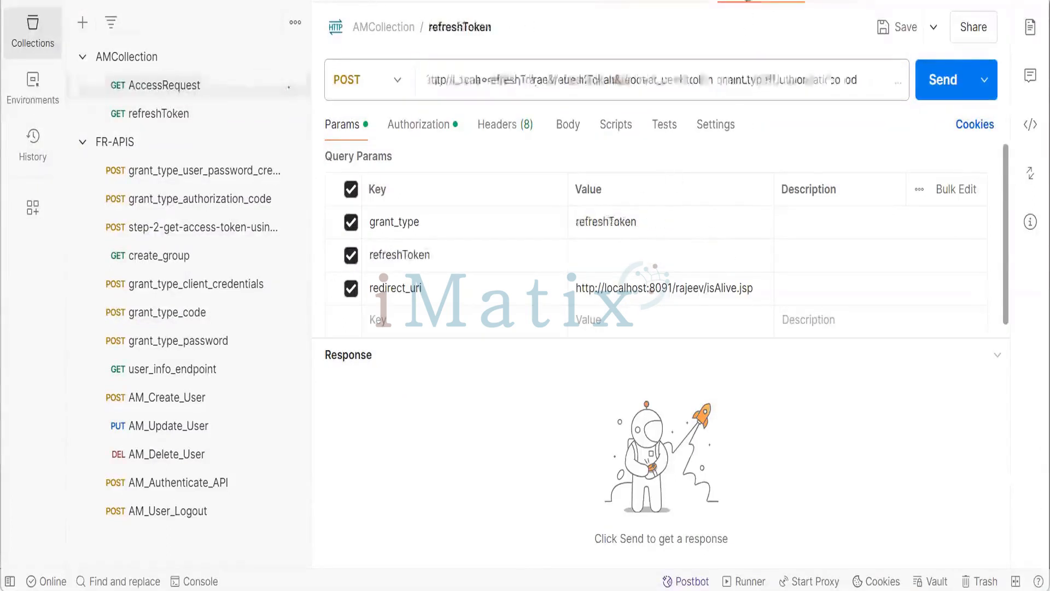
{"action": "left_click", "coordinate": [614, 256]}
{"action": "key", "text": "ctrl+v"}
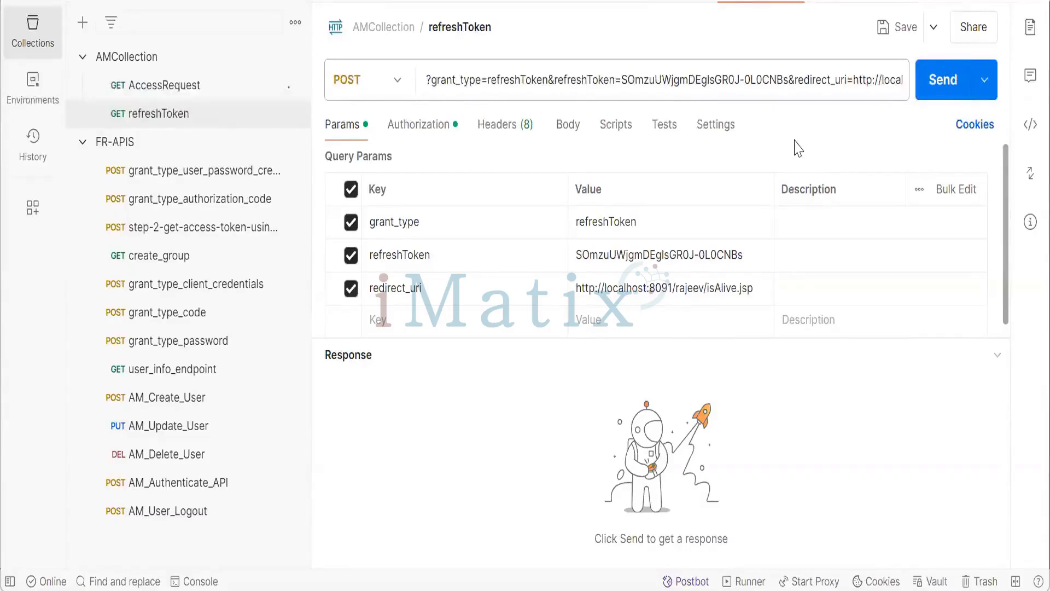
- Replace AccessRequest's code value with the new authorization code and send the request
{"action": "left_click", "coordinate": [647, 2]}
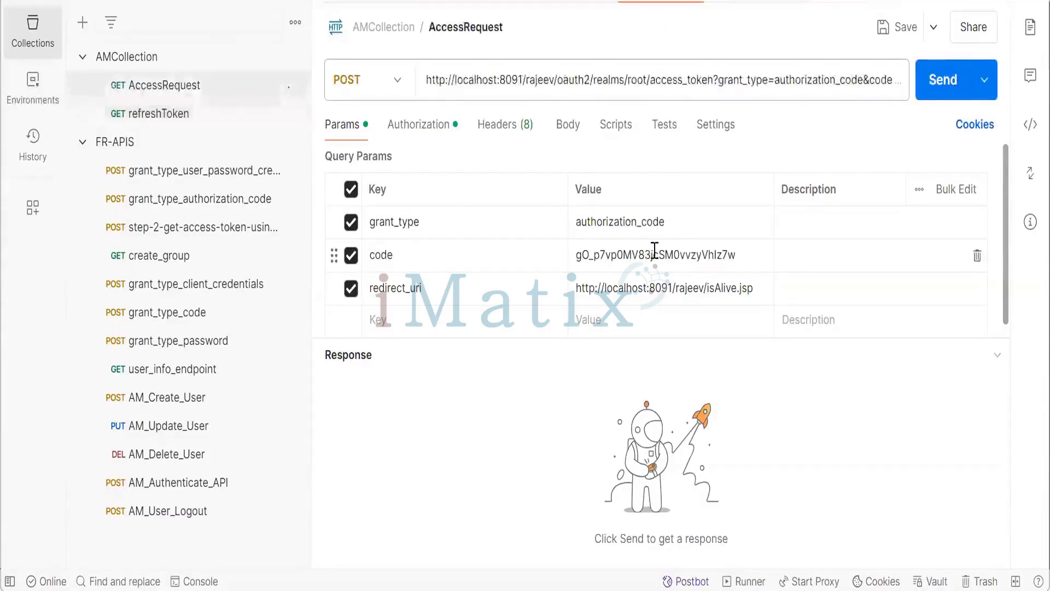
{"action": "double_click", "coordinate": [652, 255]}
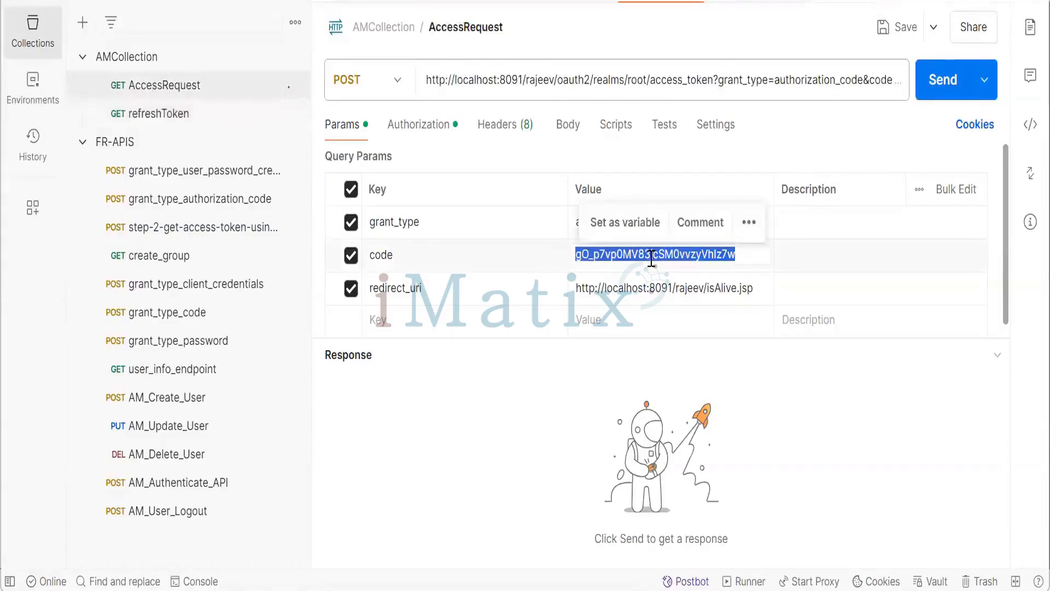
{"action": "type", "text": "SOmzuUWjgmDEglsGR0J-0L0CNBs"}
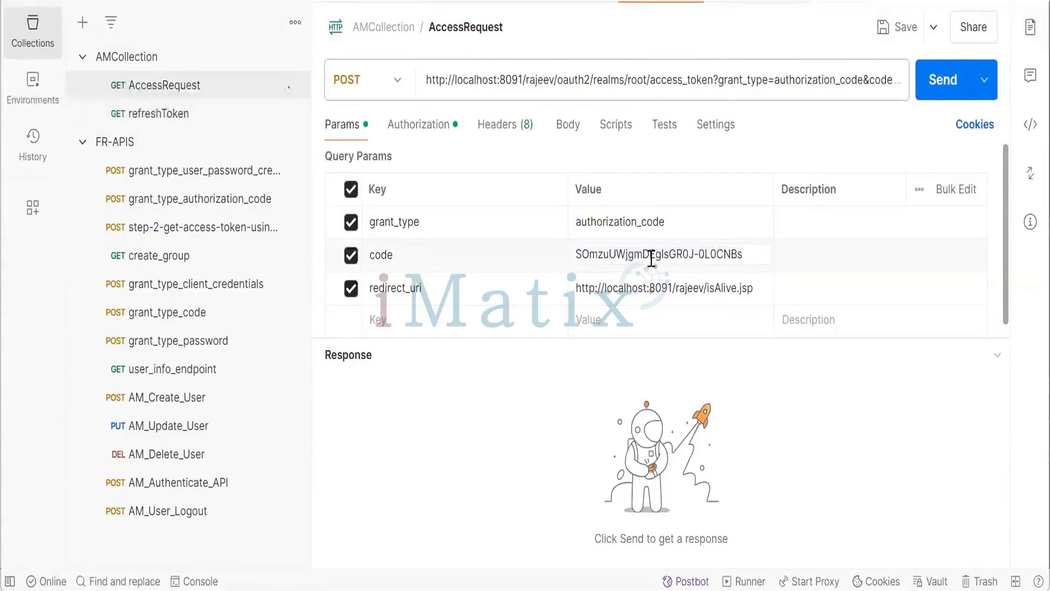
{"action": "left_click", "coordinate": [941, 80]}
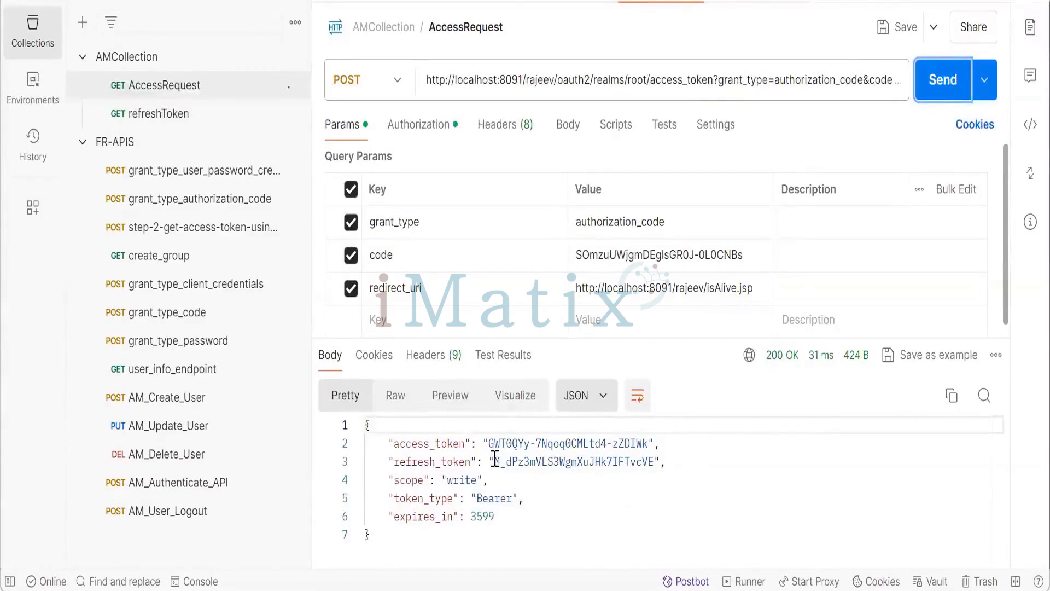
- Copy the refresh_token from AccessRequest's response and replace the refreshToken parameter's value with it
{"action": "left_click_drag", "start_coordinate": [496, 461], "coordinate": [656, 461]}
{"action": "key", "text": "ctrl+c"}
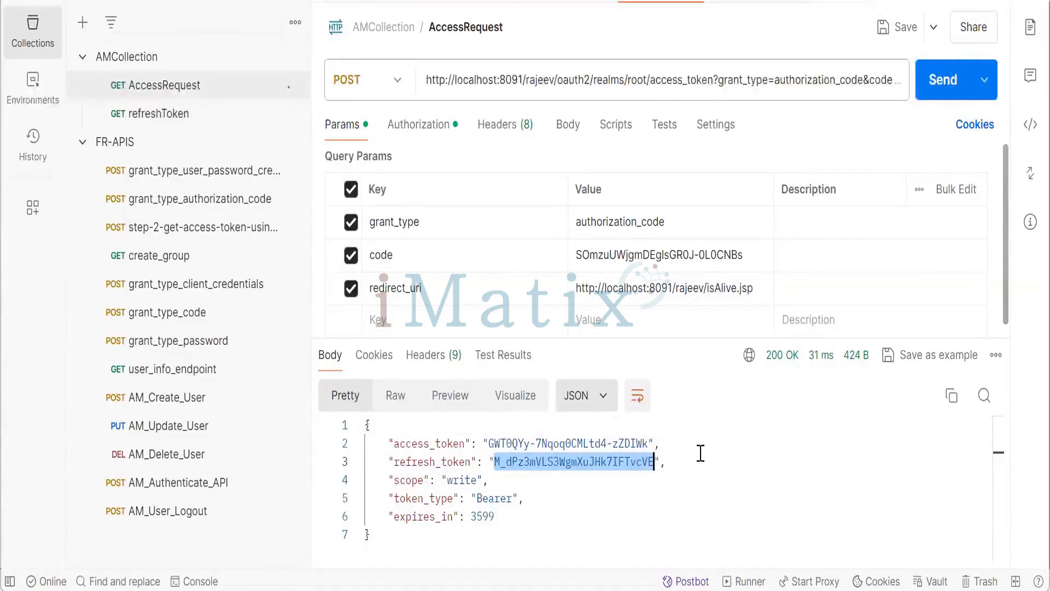
{"action": "left_click", "coordinate": [743, 6]}
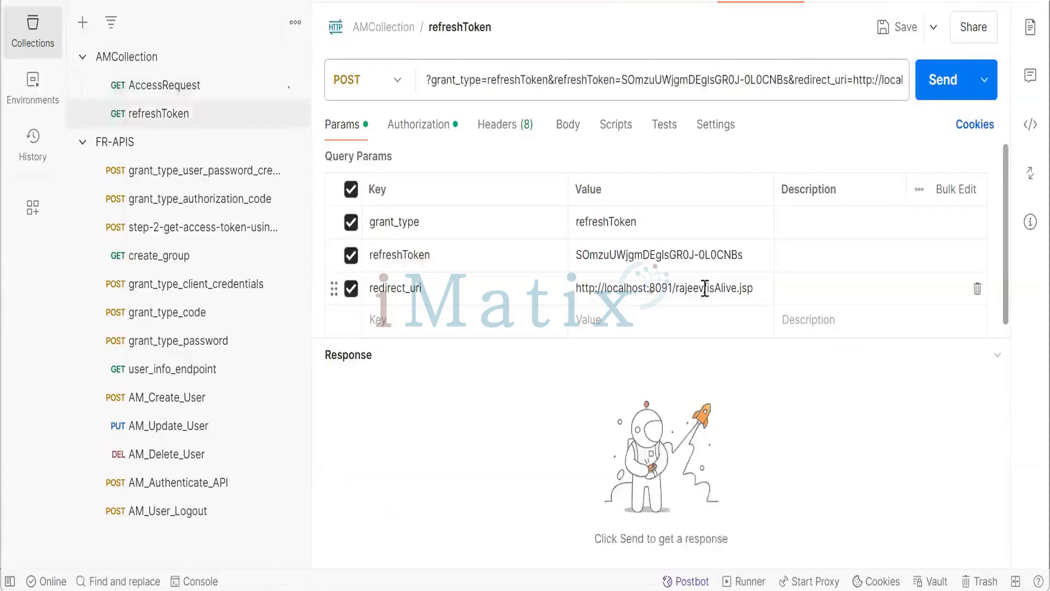
{"action": "double_click", "coordinate": [686, 256]}
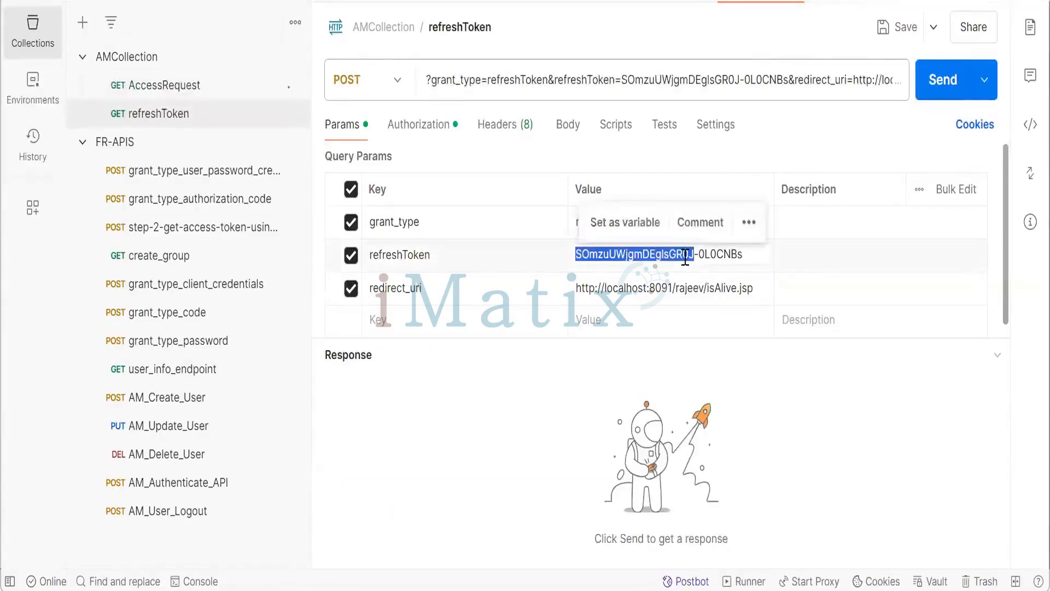
{"action": "key", "text": "shift+Right"}
{"action": "key", "text": "shift+Right"}
{"action": "key", "text": "shift+Right"}
{"action": "key", "text": "shift+Right"}
{"action": "key", "text": "shift+Right"}
{"action": "key", "text": "shift+Right"}
{"action": "key", "text": "shift+Right"}
{"action": "key", "text": "shift+Right"}
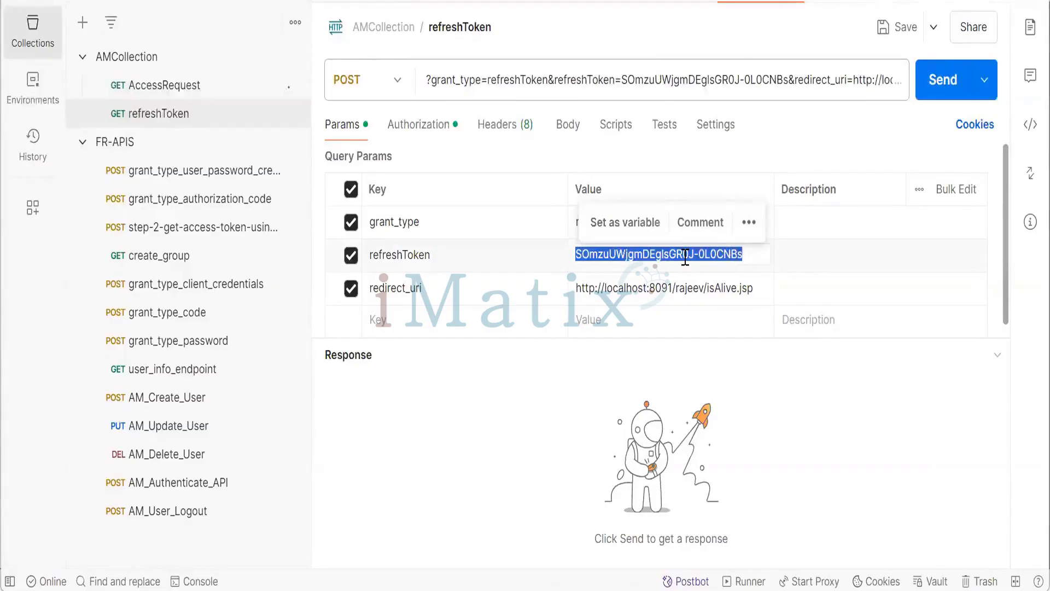
{"action": "key", "text": "ctrl+v"}
- Try to send the refreshToken request and examine the response error
{"action": "left_click", "coordinate": [705, 318]}
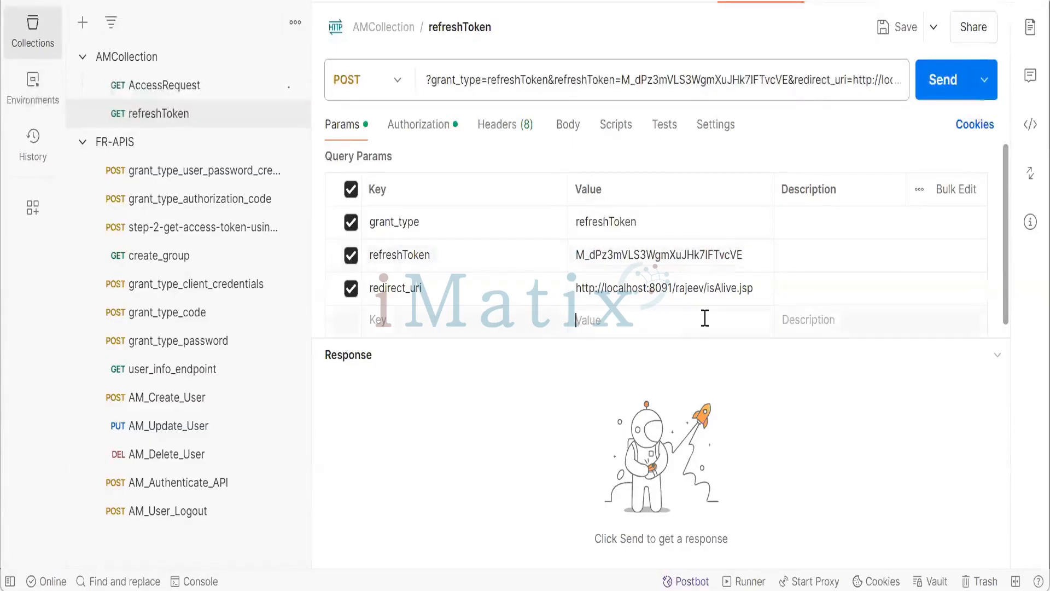
{"action": "left_click", "coordinate": [931, 85]}
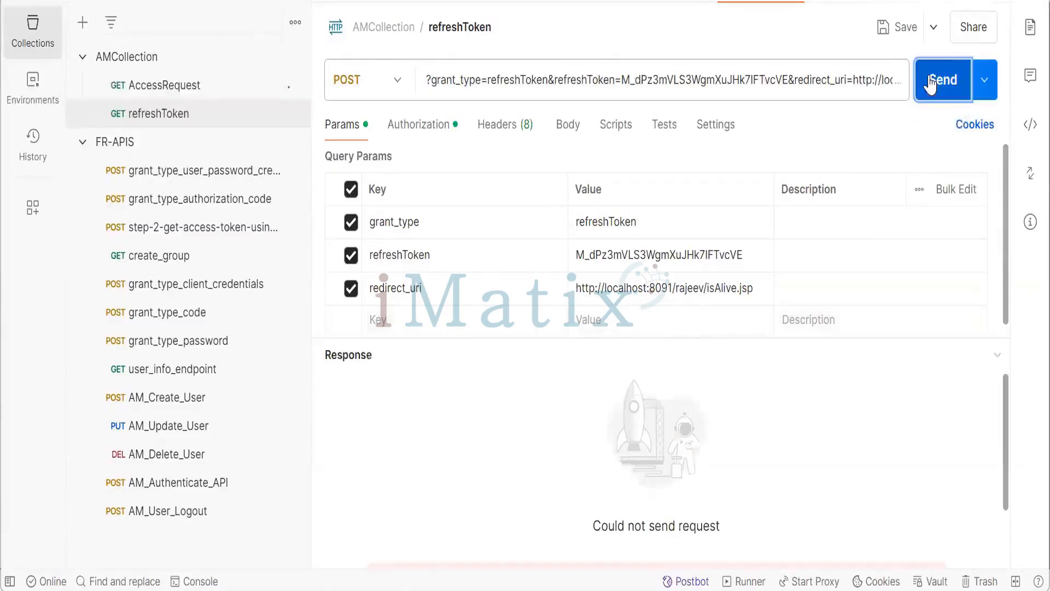
{"action": "scroll", "coordinate": [798, 437], "scroll_direction": "down", "scroll_amount": 2}
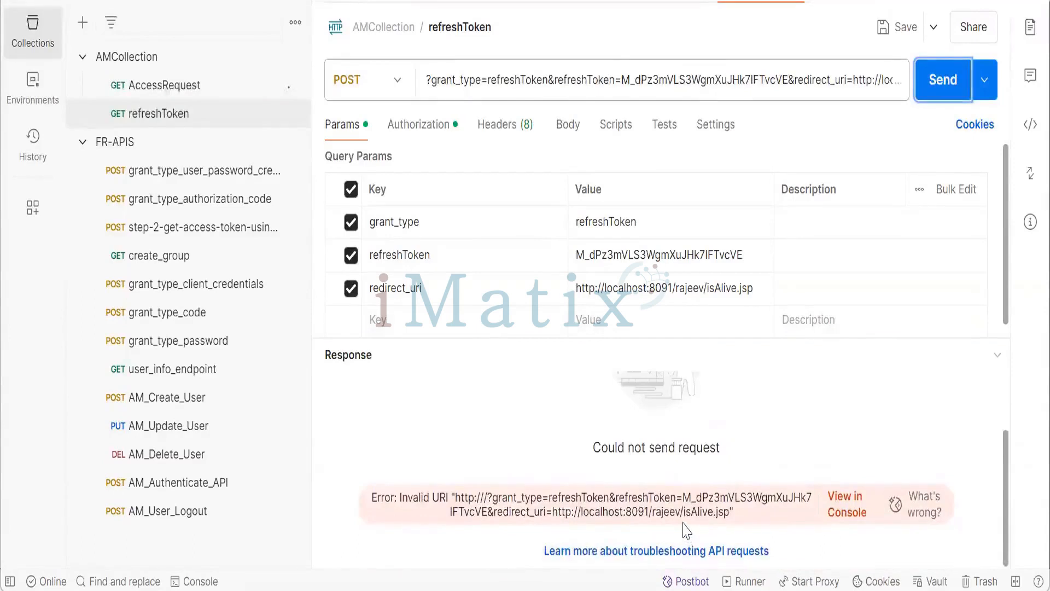
{"action": "scroll", "coordinate": [717, 428], "scroll_direction": "up", "scroll_amount": 2}
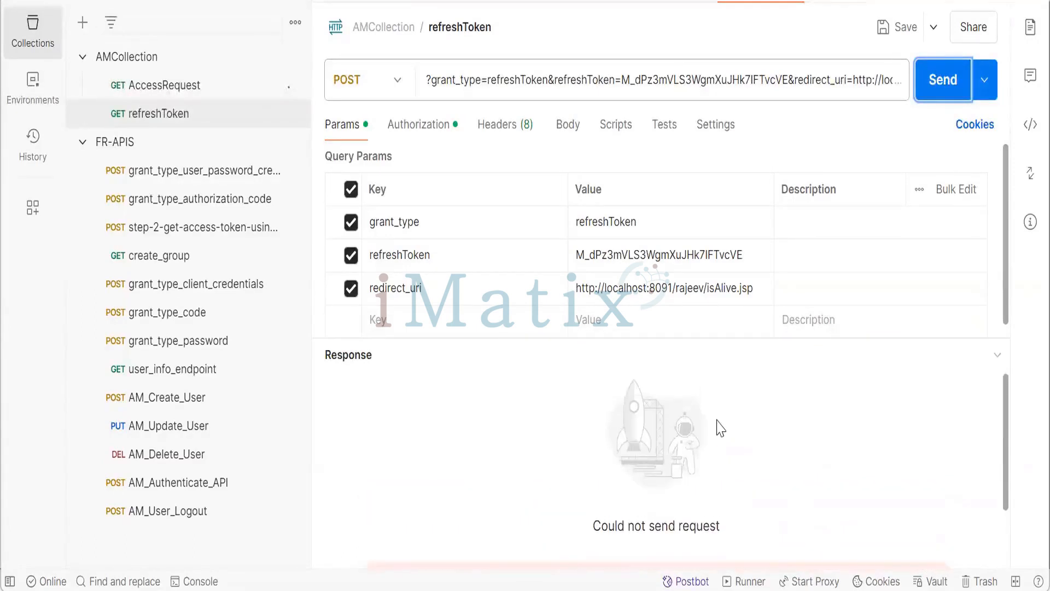
- Rename the refreshToken parameter key to refresh_token
{"action": "left_click", "coordinate": [407, 256]}
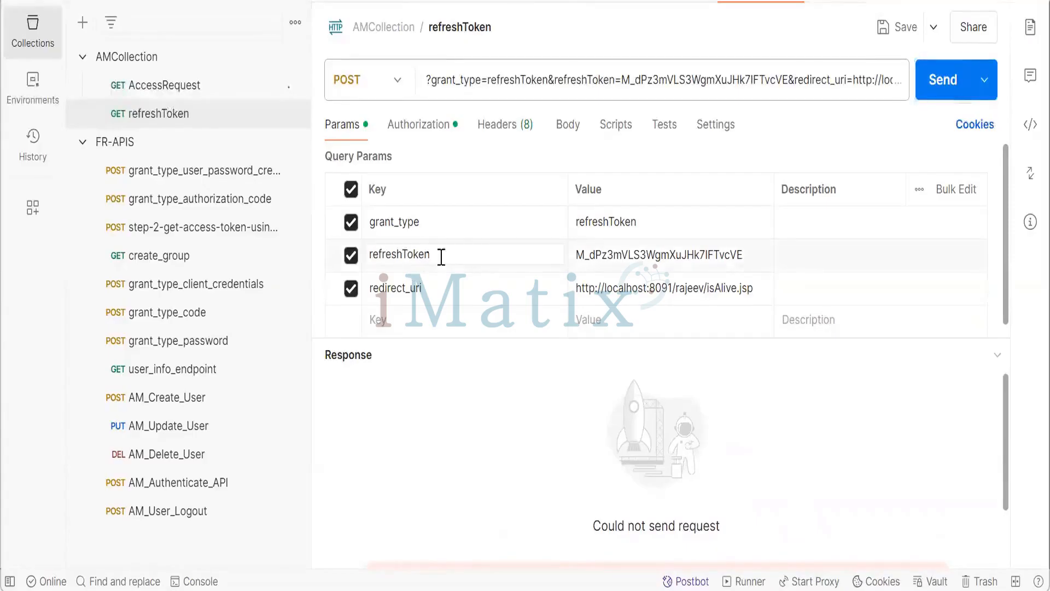
{"action": "key", "text": "Left"}
{"action": "key", "text": "Left"}
{"action": "key", "text": "Left"}
{"action": "key", "text": "Left"}
{"action": "key", "text": "Left"}
{"action": "type", "text": "_"}
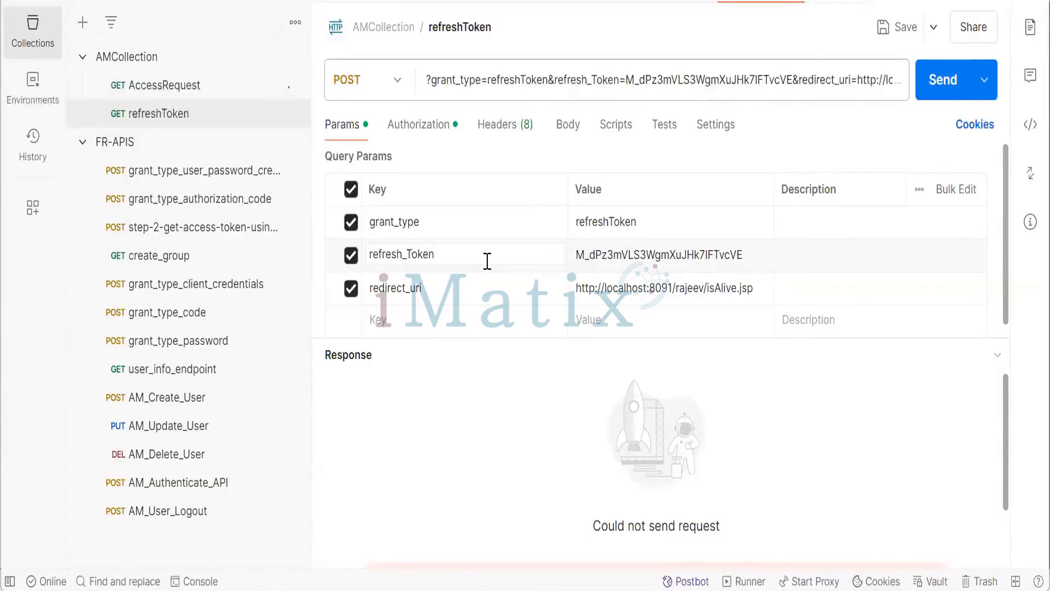
{"action": "key", "text": "Delete"}
{"action": "type", "text": "t"}
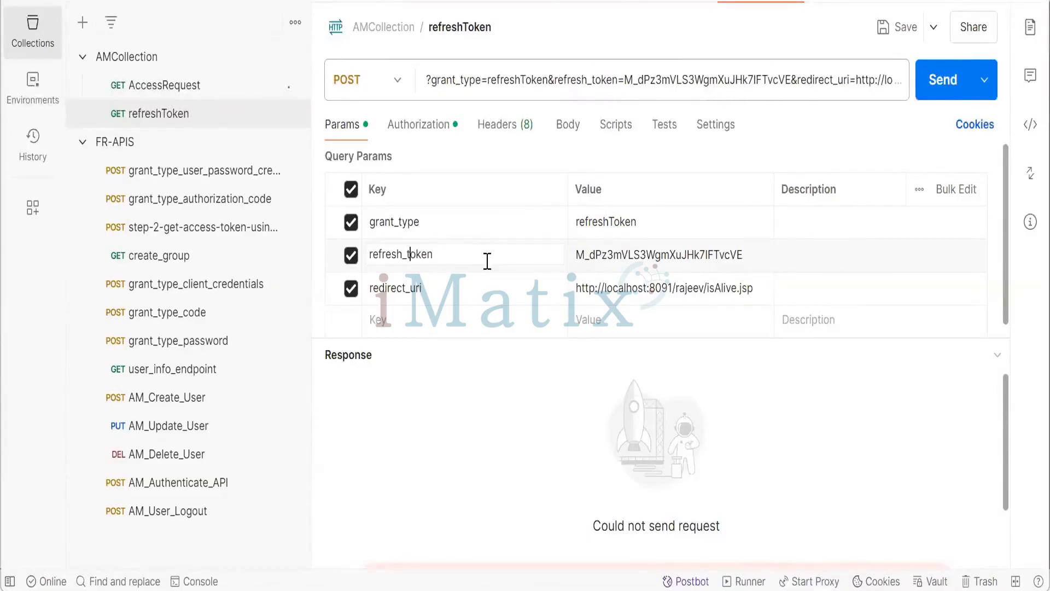
- Set the grant_type value to refresh_token
{"action": "left_click", "coordinate": [617, 222]}
{"action": "key", "text": "Left"}
{"action": "key", "text": "Left"}
{"action": "key", "text": "Left"}
{"action": "key", "text": "Left"}
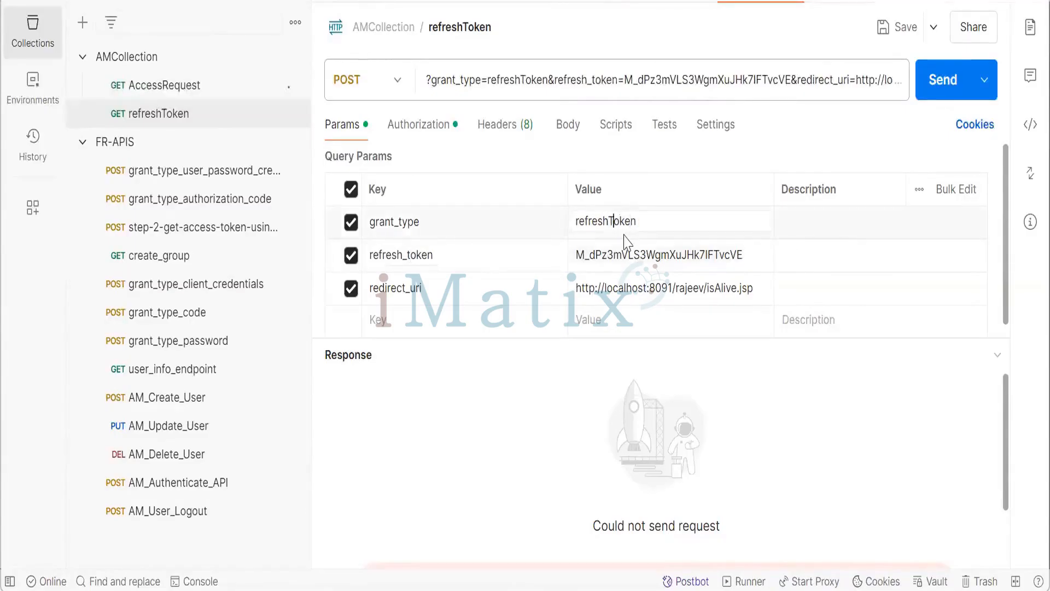
{"action": "key", "text": "BackSpace"}
{"action": "type", "text": "t"}
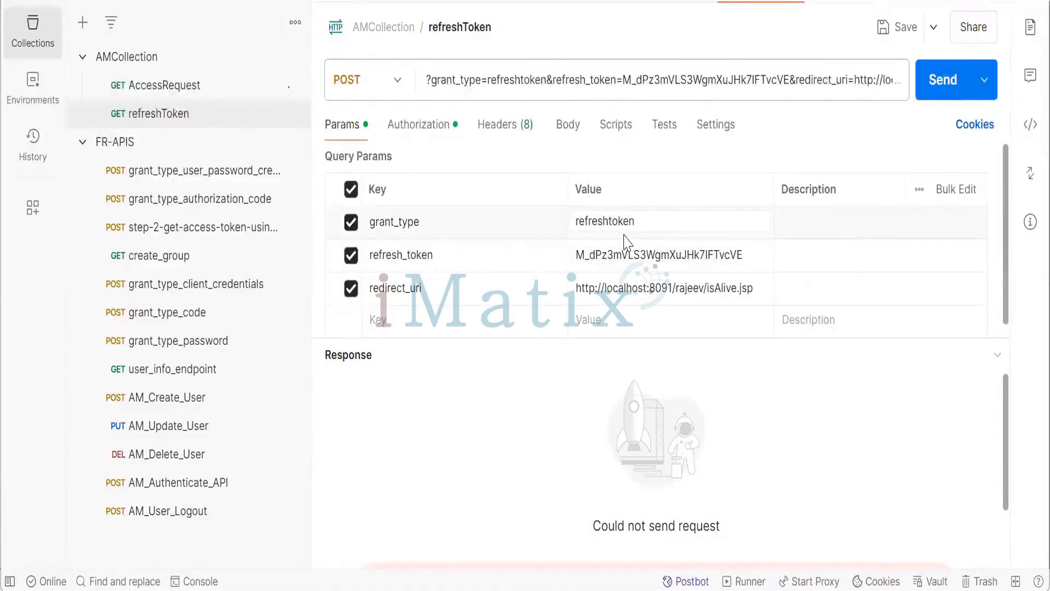
{"action": "type", "text": "_"}
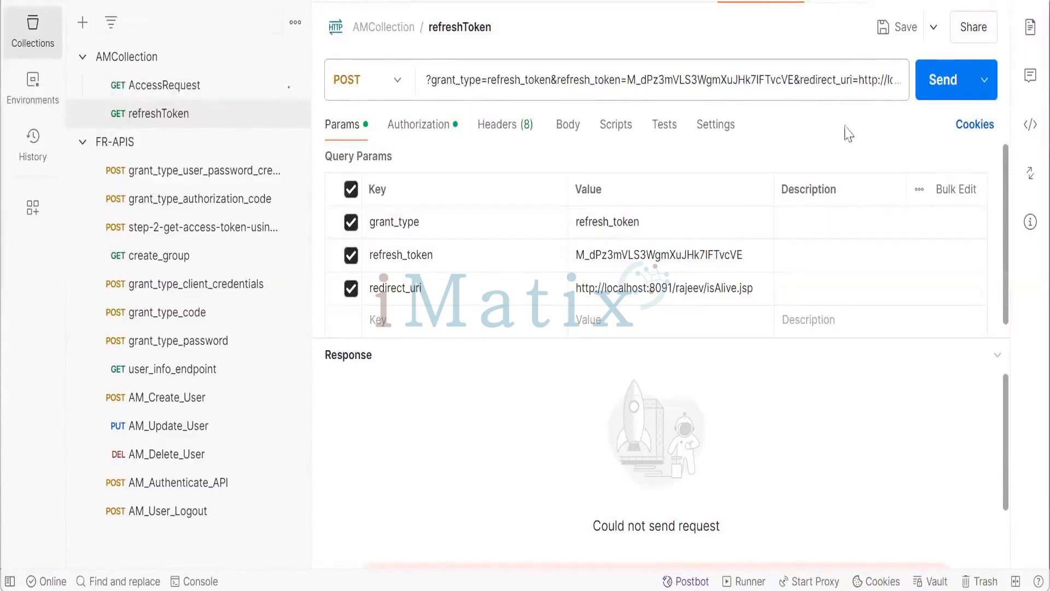
{"action": "left_click", "coordinate": [942, 80]}
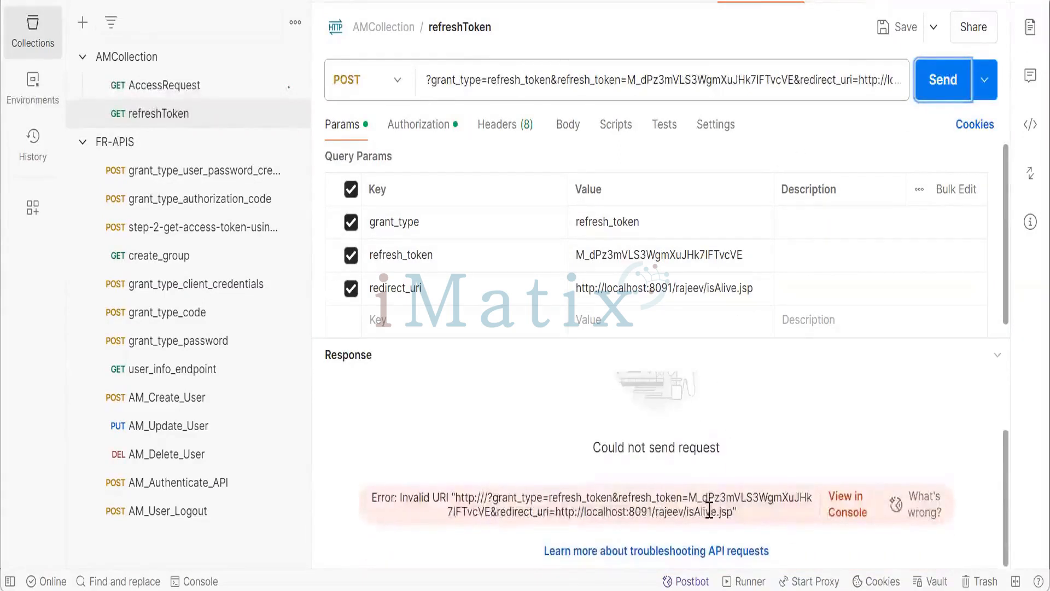
{"action": "left_click", "coordinate": [627, 87]}
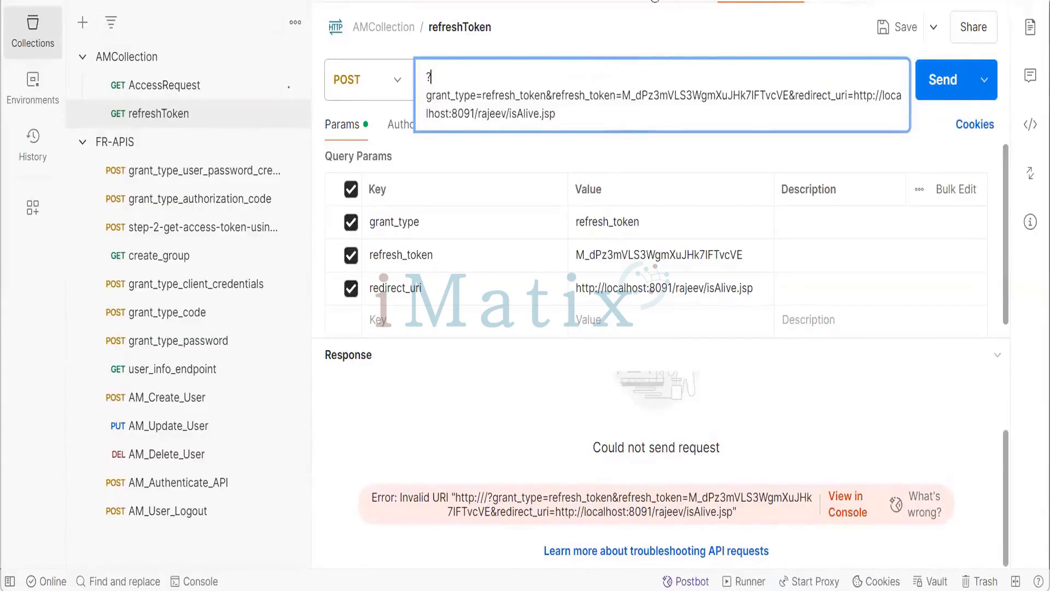
{"action": "left_click", "coordinate": [655, 1]}
{"action": "left_click", "coordinate": [655, 1]}
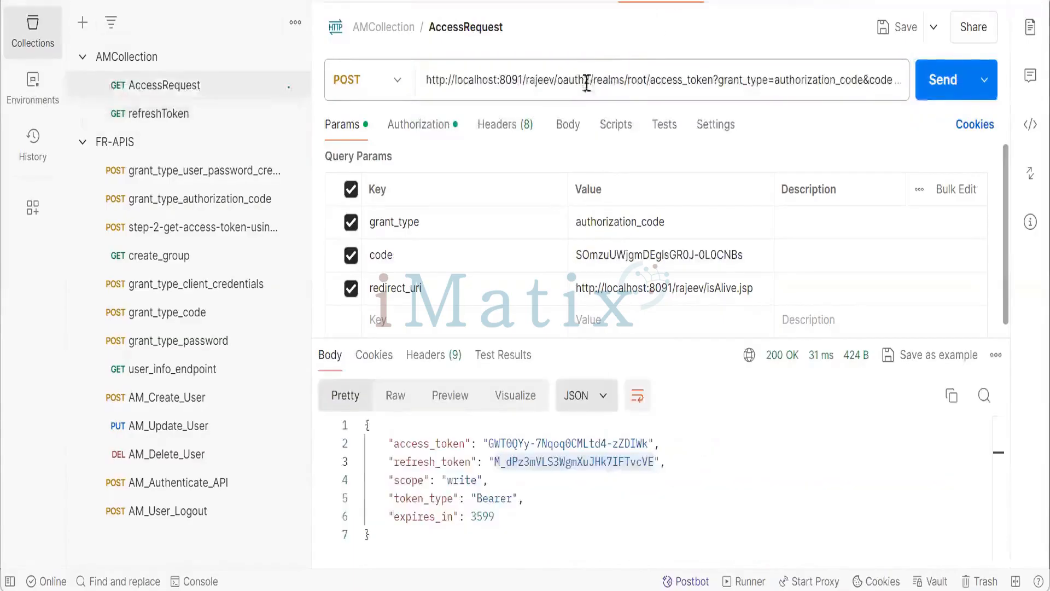
{"action": "left_click_drag", "start_coordinate": [425, 81], "coordinate": [756, 78]}
{"action": "key", "text": "ctrl+c"}
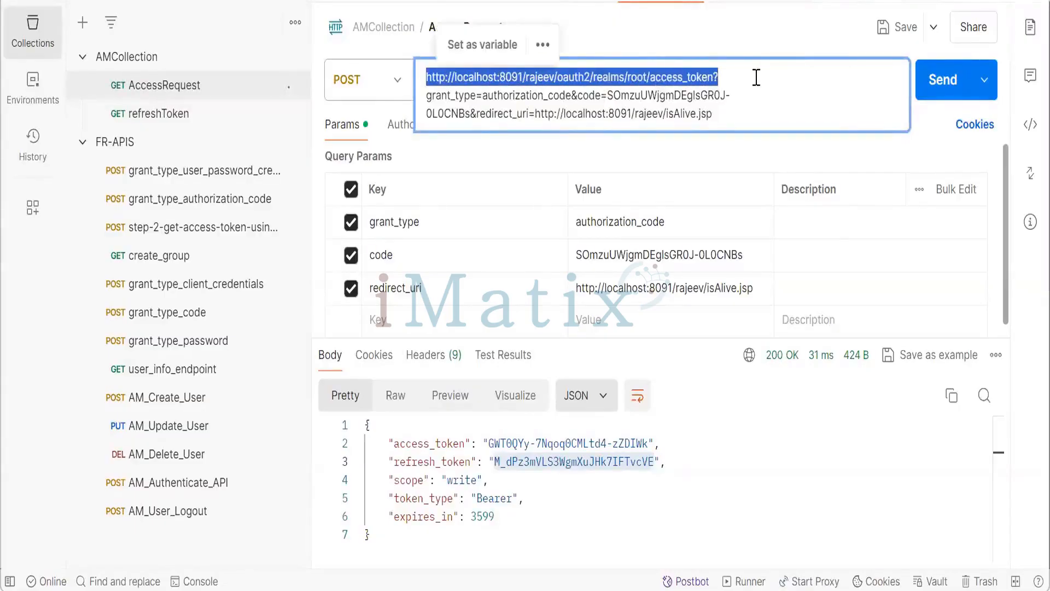
{"action": "left_click", "coordinate": [760, 5]}
{"action": "left_click", "coordinate": [528, 87]}
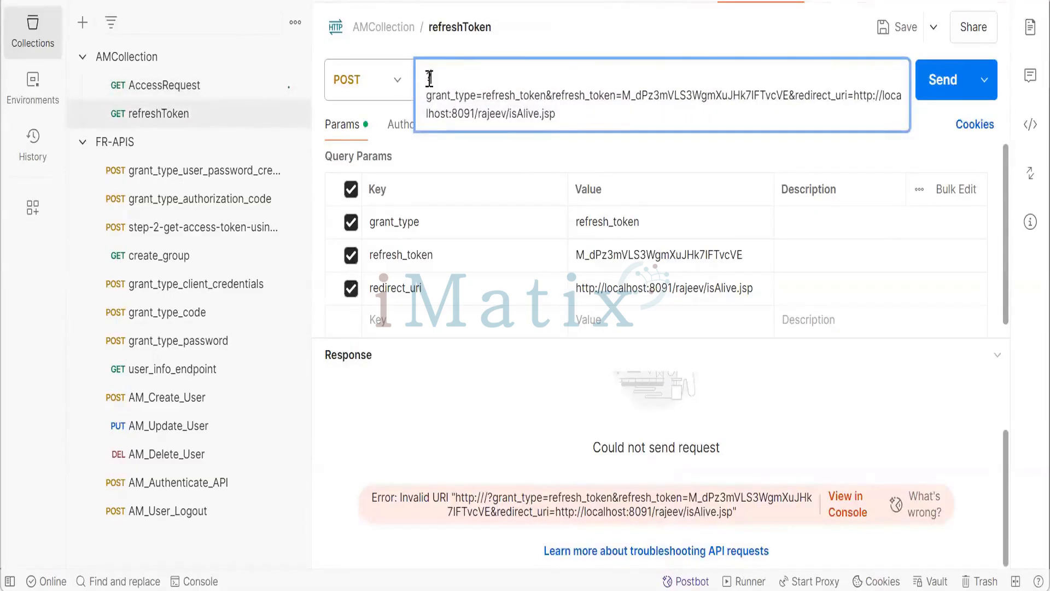
{"action": "left_click_drag", "start_coordinate": [431, 80], "coordinate": [425, 79]}
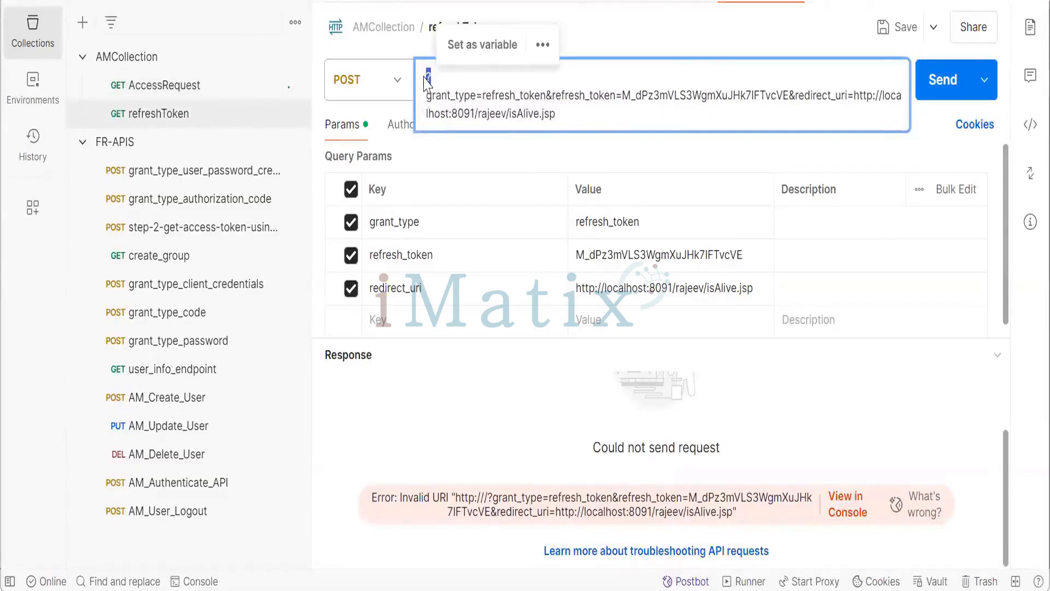
{"action": "key", "text": "ctrl+v"}
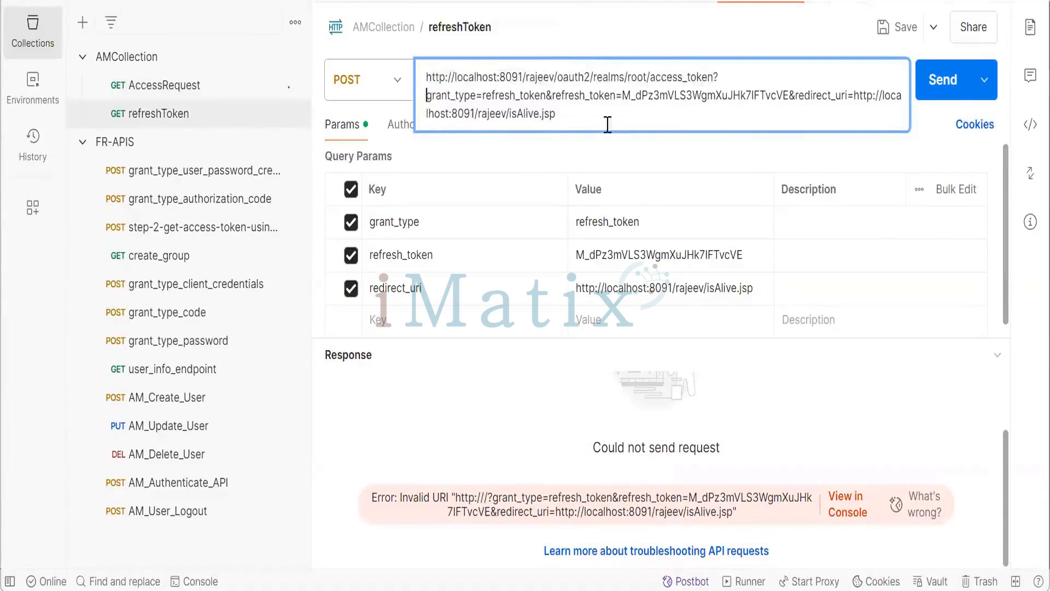
- Send the refreshToken request and select the new access_token in the response
{"action": "left_click", "coordinate": [762, 161]}
{"action": "left_click", "coordinate": [929, 85]}
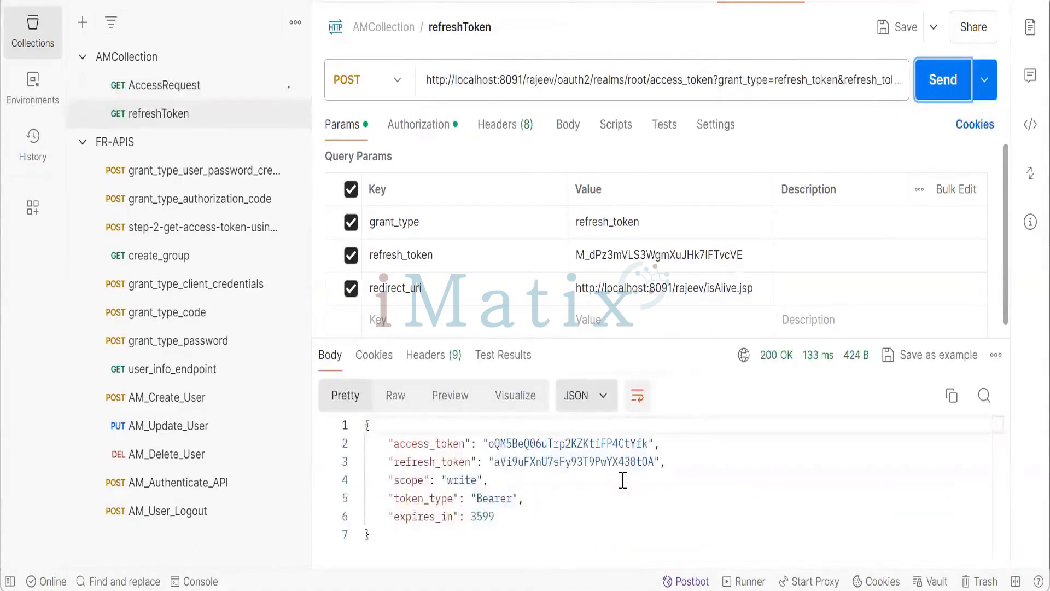
{"action": "left_click", "coordinate": [490, 444]}
{"action": "left_click_drag", "start_coordinate": [490, 444], "coordinate": [647, 444]}
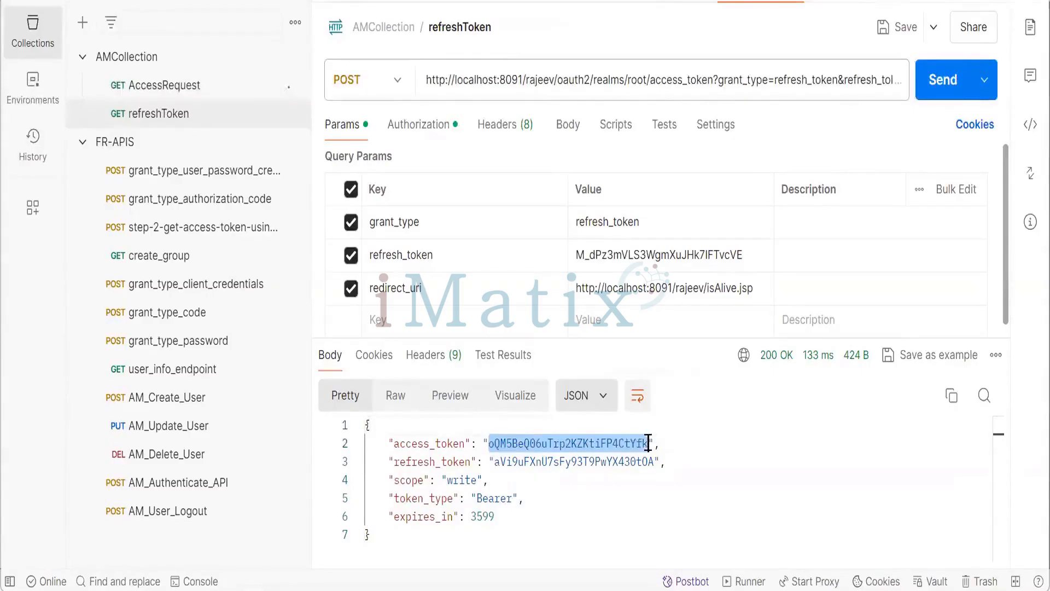
- Compare with the original access_token in AccessRequest's response
{"action": "left_click", "coordinate": [651, 6]}
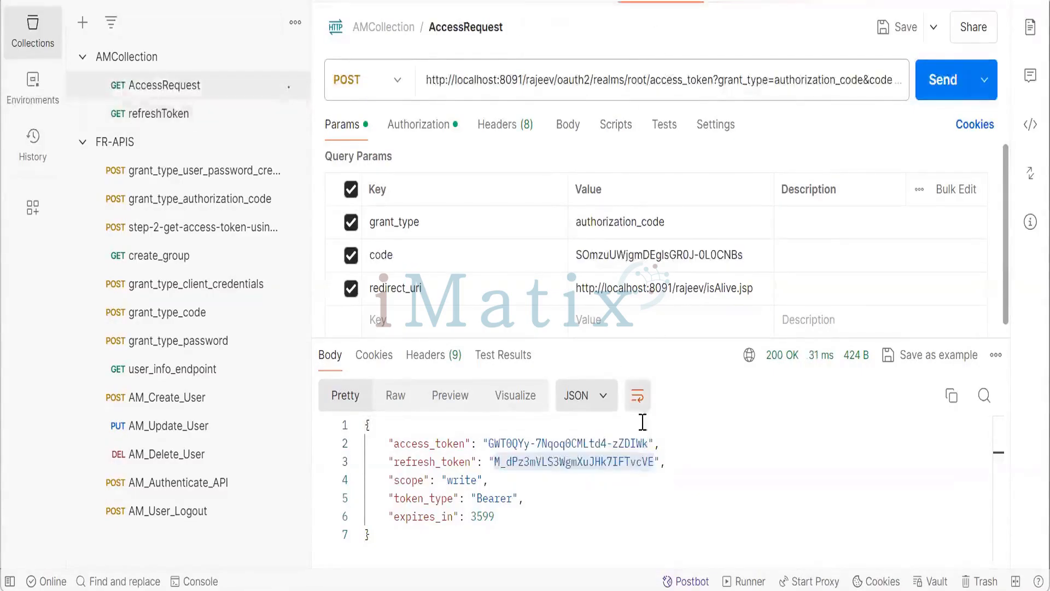
{"action": "double_click", "coordinate": [637, 443]}
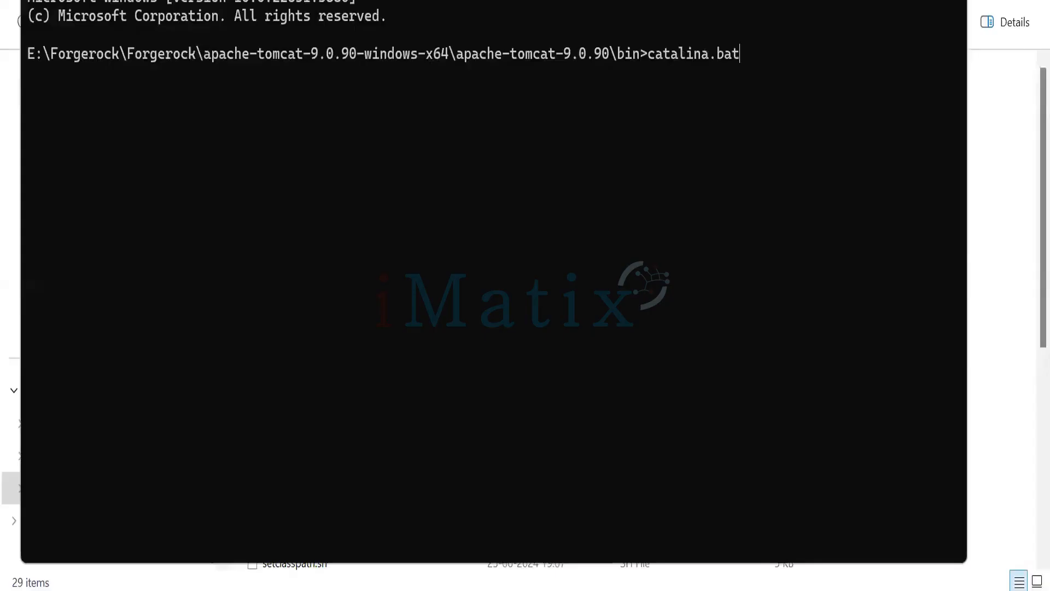
- Start Tomcat by running catalina.bat run in the command prompt
{"action": "type", "text": "run"}
{"action": "key", "text": "Return"}
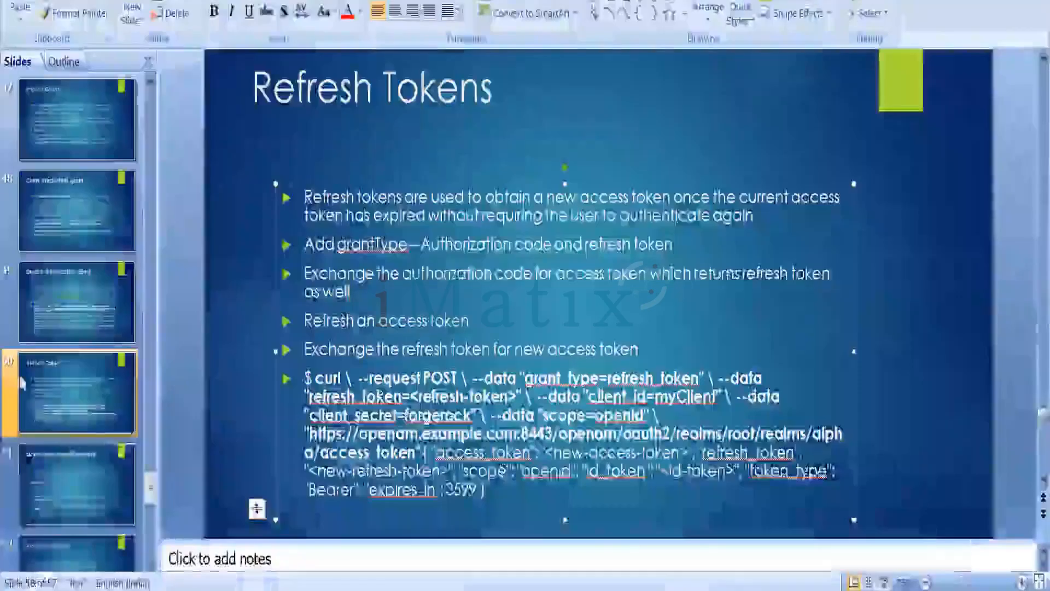
- Open slide 51, following the Refresh Tokens slide, in the presentation
{"action": "left_click", "coordinate": [97, 493]}
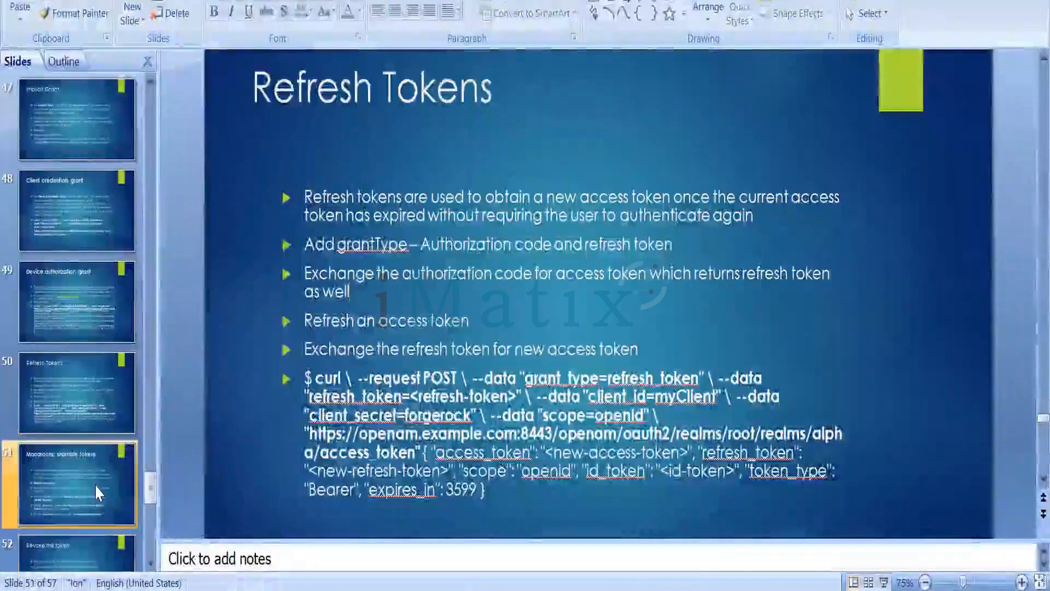
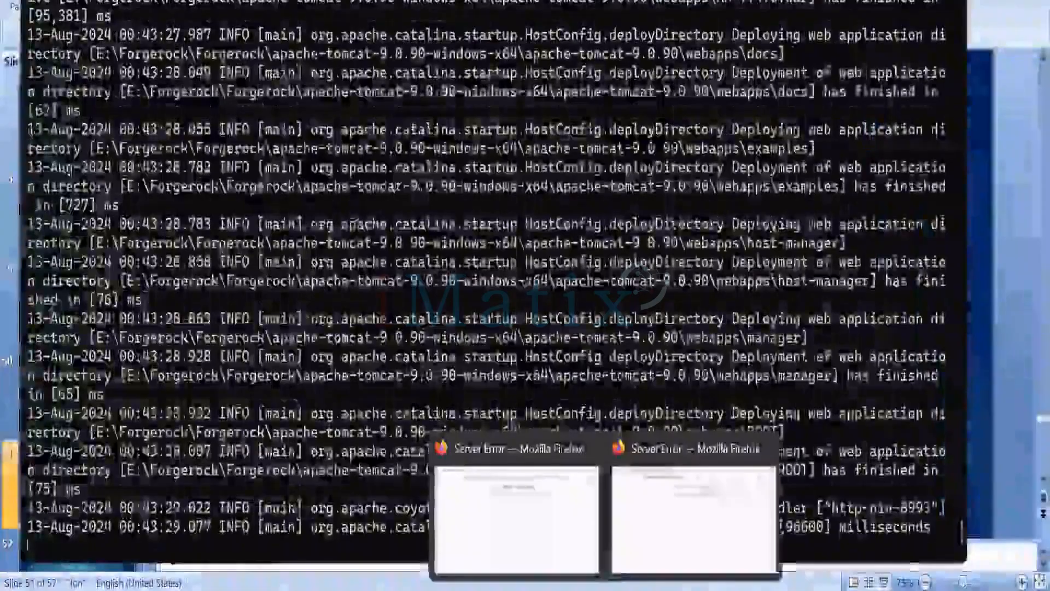
{"action": "left_click", "coordinate": [629, 549]}
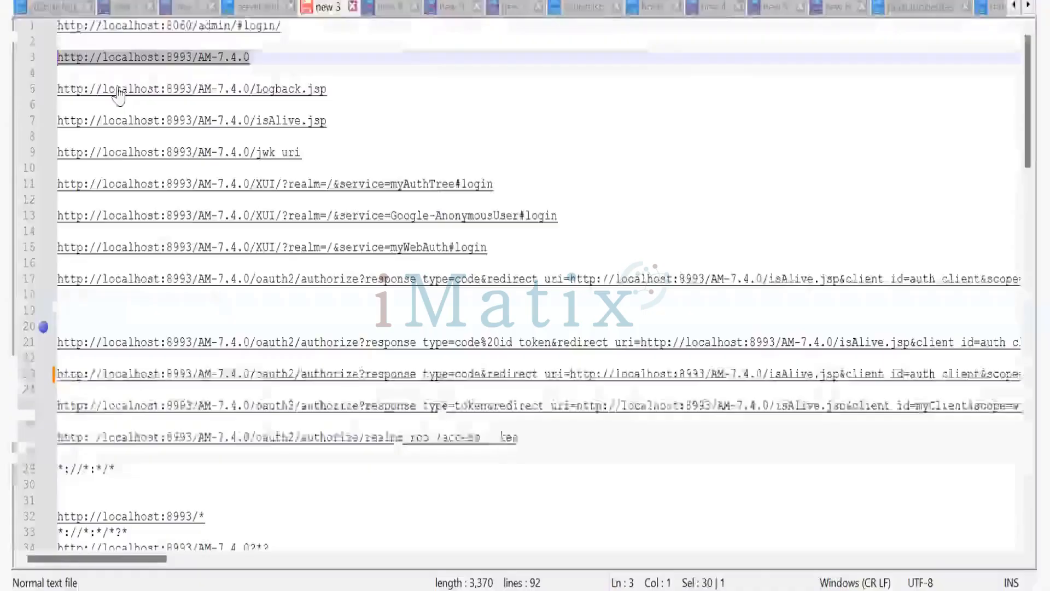
{"action": "left_click_drag", "start_coordinate": [52, 42], "coordinate": [246, 43]}
{"action": "key", "text": "ctrl+c"}
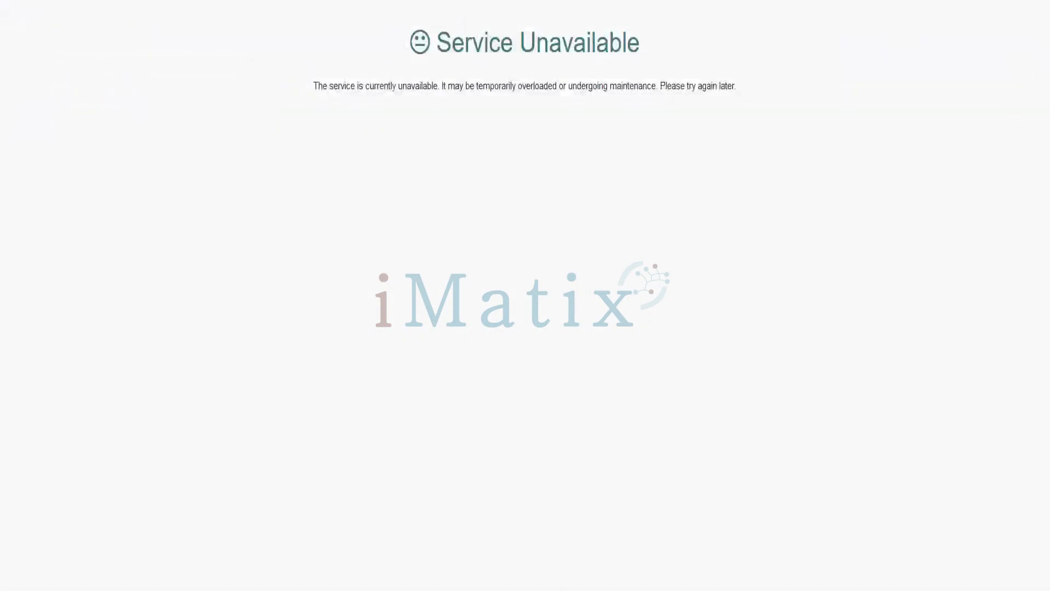
{"action": "key", "text": "ctrl+l"}
{"action": "key", "text": "ctrl+v"}
{"action": "key", "text": "Return"}
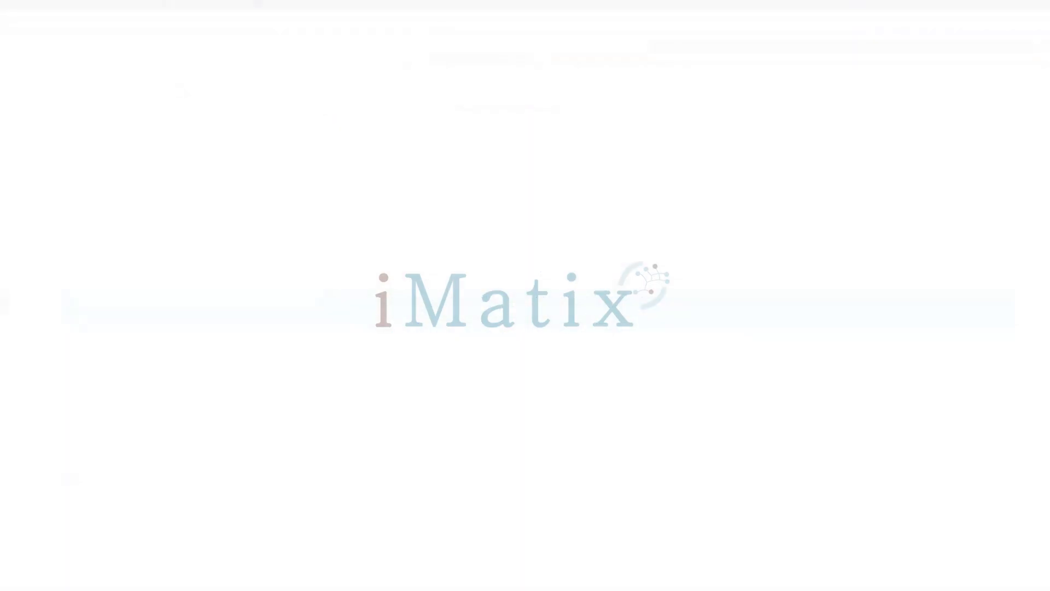
{"action": "left_click", "coordinate": [432, 15]}
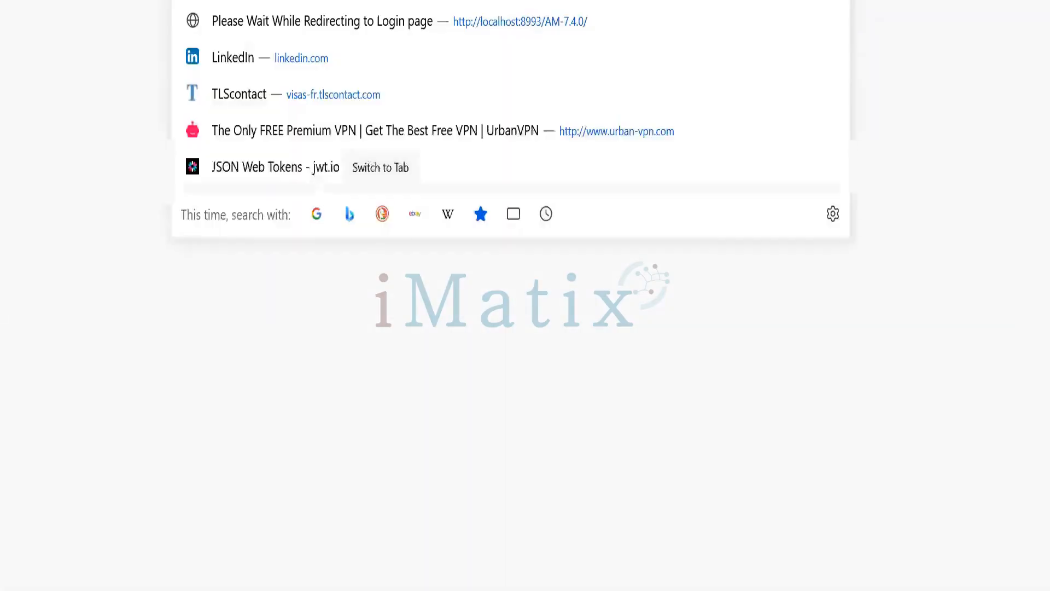
{"action": "key", "text": "Escape"}
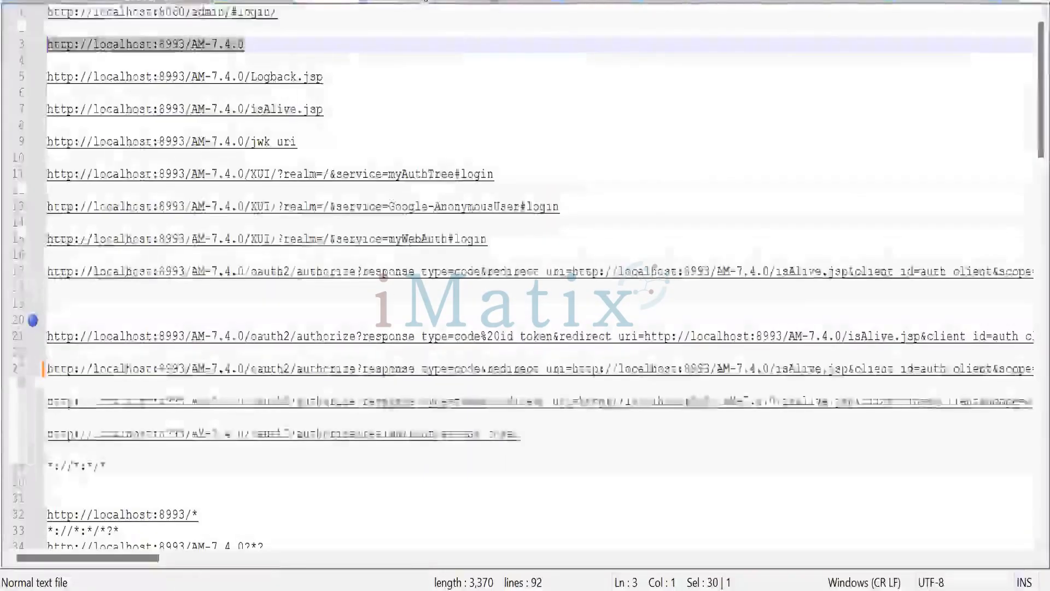
- Stop the running Tomcat server in the command prompt, confirming termination of the batch job
{"action": "key", "text": "alt+Tab"}
{"action": "key", "text": "Tab"}
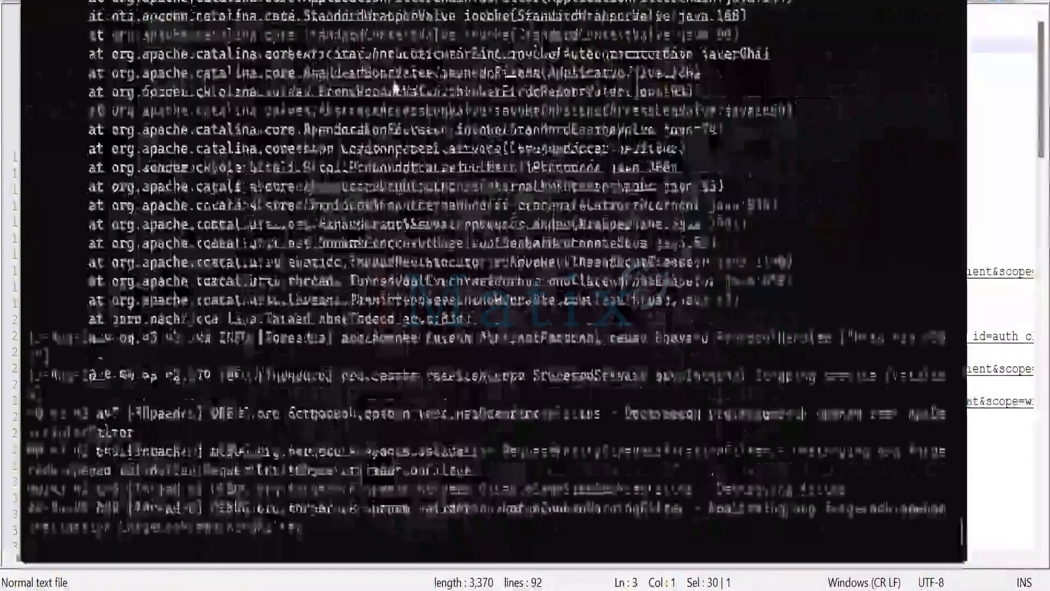
{"action": "key", "text": "ctrl+c"}
{"action": "type", "text": "Y"}
{"action": "key", "text": "Return"}
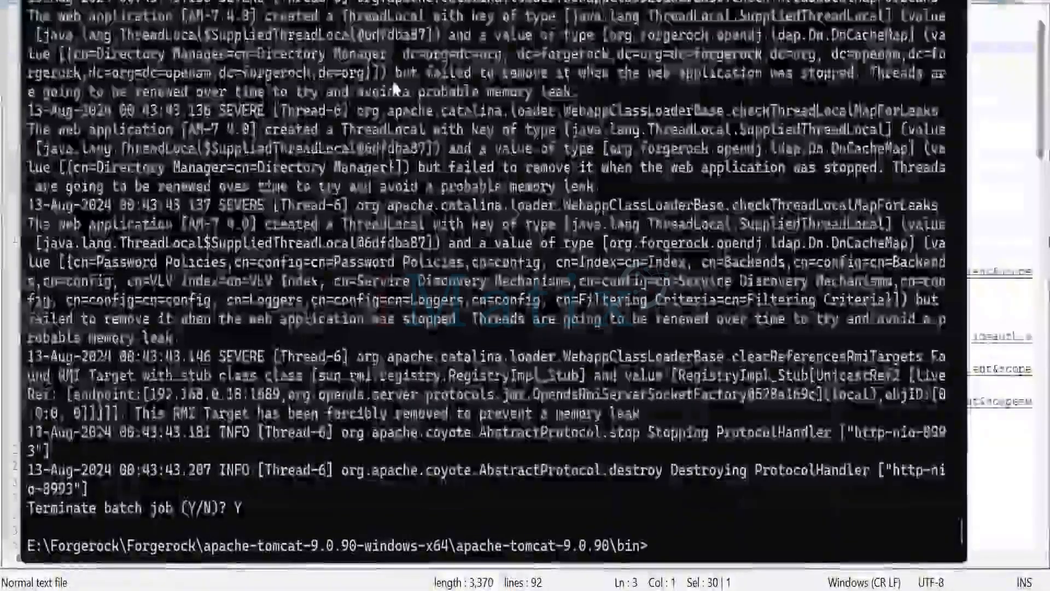
- Open a command prompt in Tomcat's bin folder and start Tomcat with catalina run
{"action": "key", "text": "alt+Tab"}
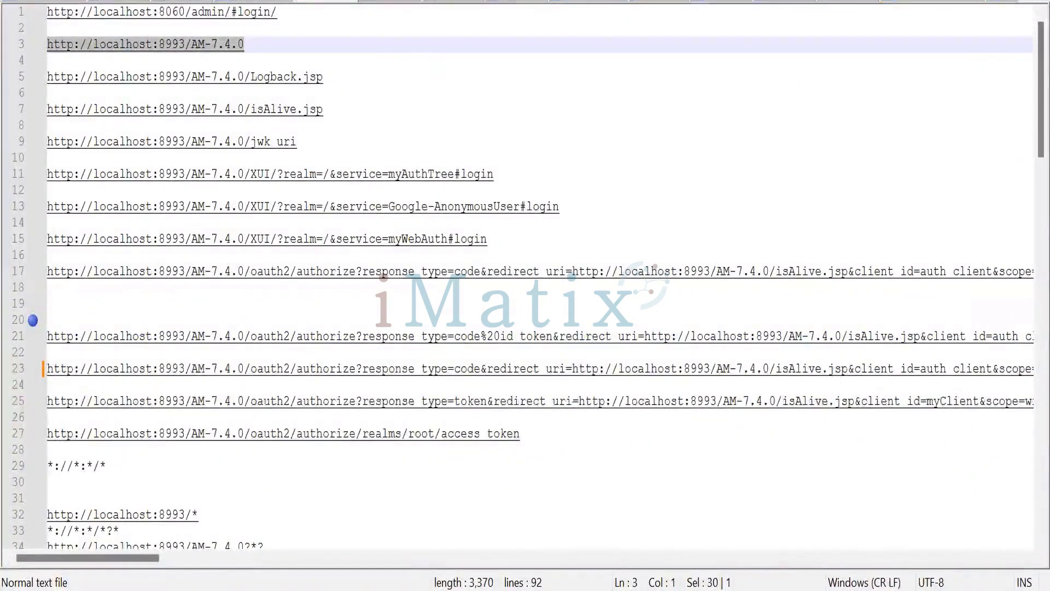
{"action": "key", "text": "alt+Tab"}
{"action": "left_click", "coordinate": [474, 2]}
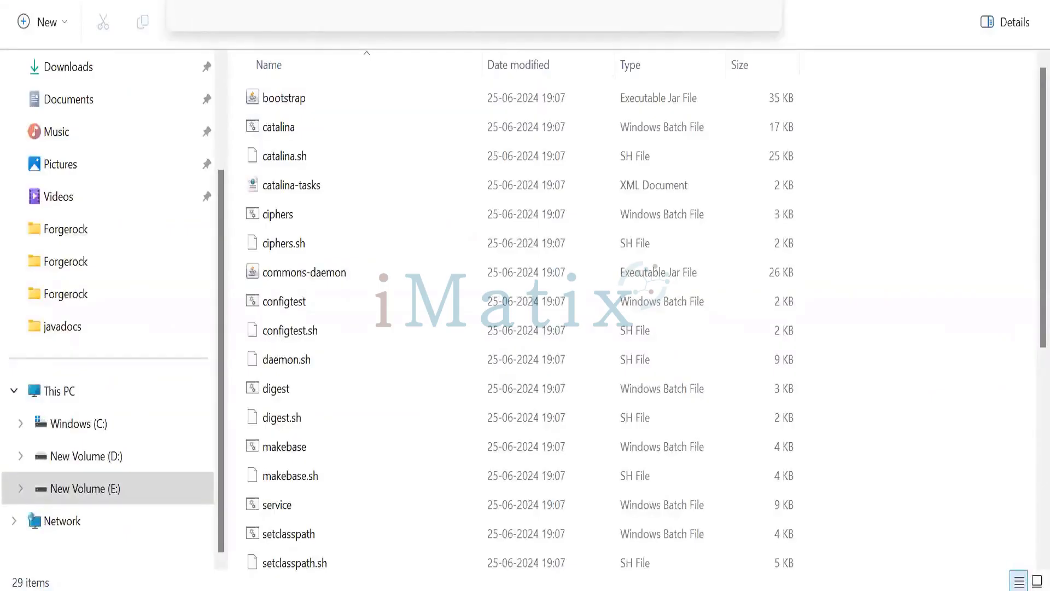
{"action": "type", "text": "cmd"}
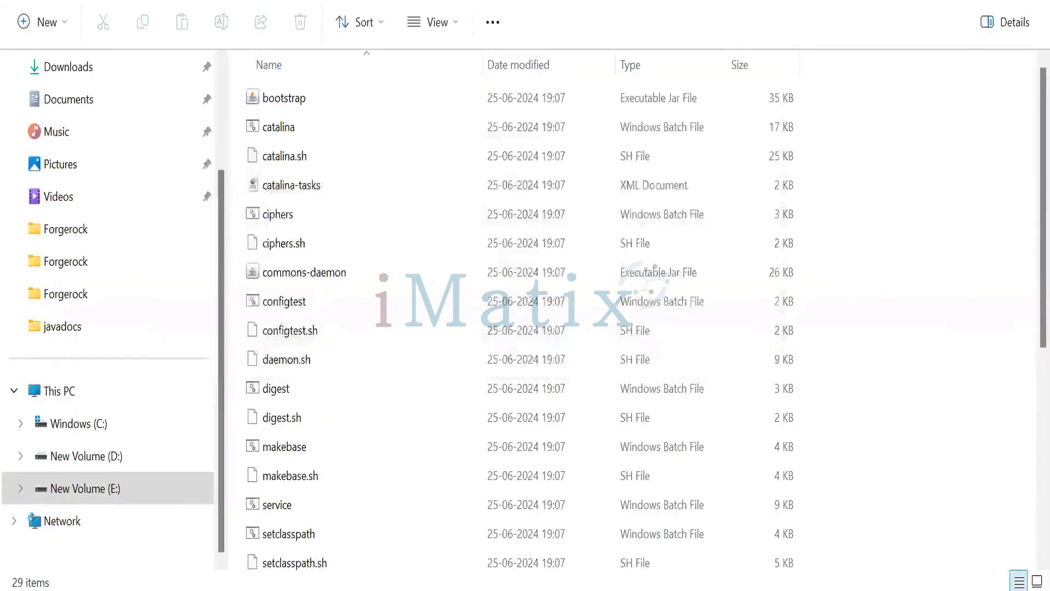
{"action": "type", "text": "C"}
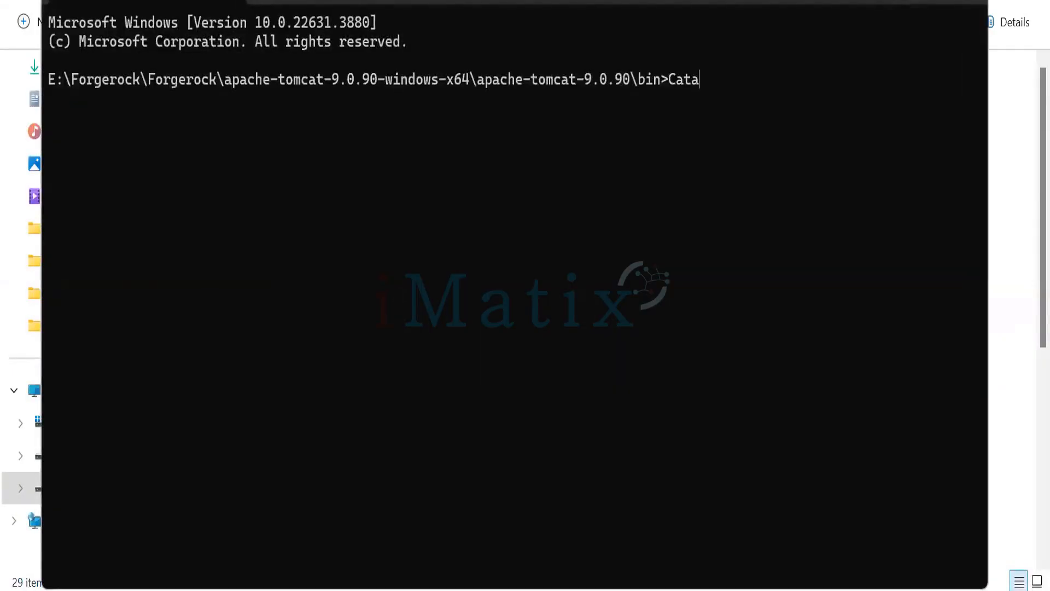
{"action": "type", "text": "ata"}
{"action": "key", "text": "Tab"}
{"action": "type", "text": "run"}
{"action": "key", "text": "Return"}
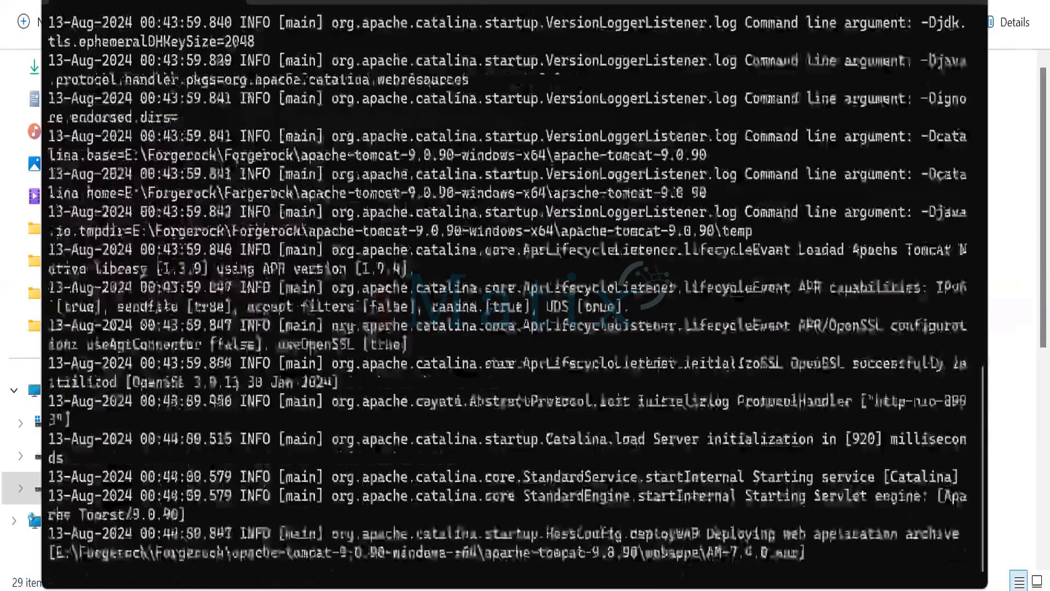
- Delete the OtherLogging file from the AM-7.4.0 var\debug folder under the user's home directory
{"action": "key", "text": "alt+Tab"}
{"action": "left_click", "coordinate": [112, 426]}
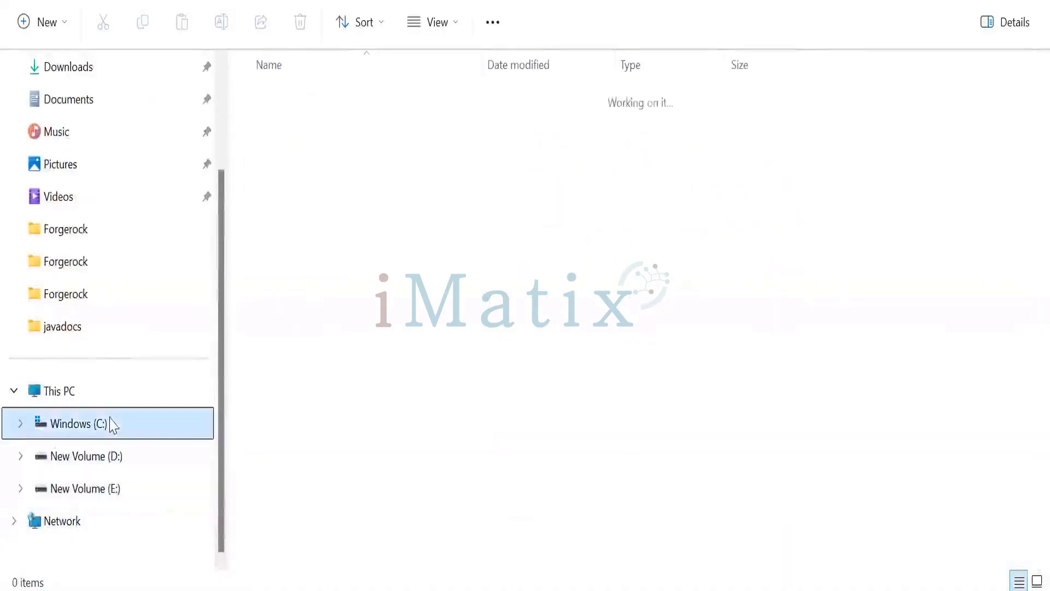
{"action": "double_click", "coordinate": [301, 247]}
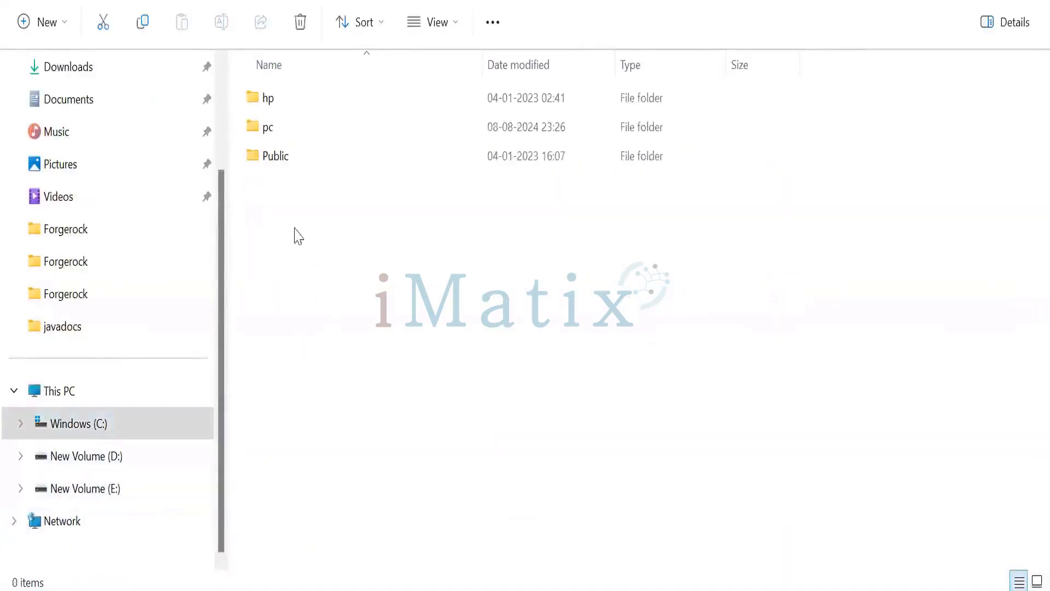
{"action": "double_click", "coordinate": [290, 133]}
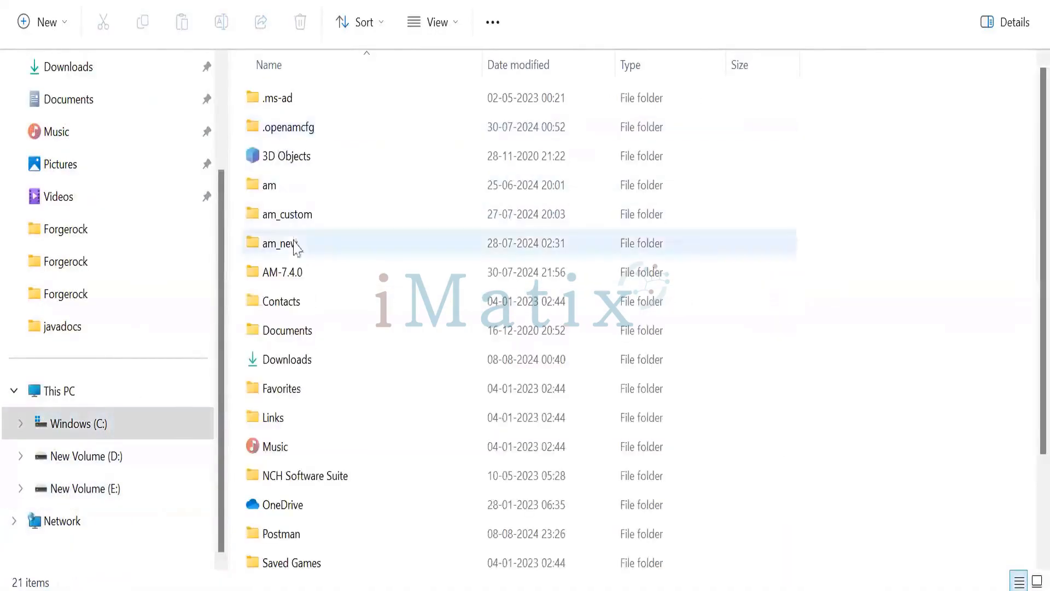
{"action": "double_click", "coordinate": [300, 276]}
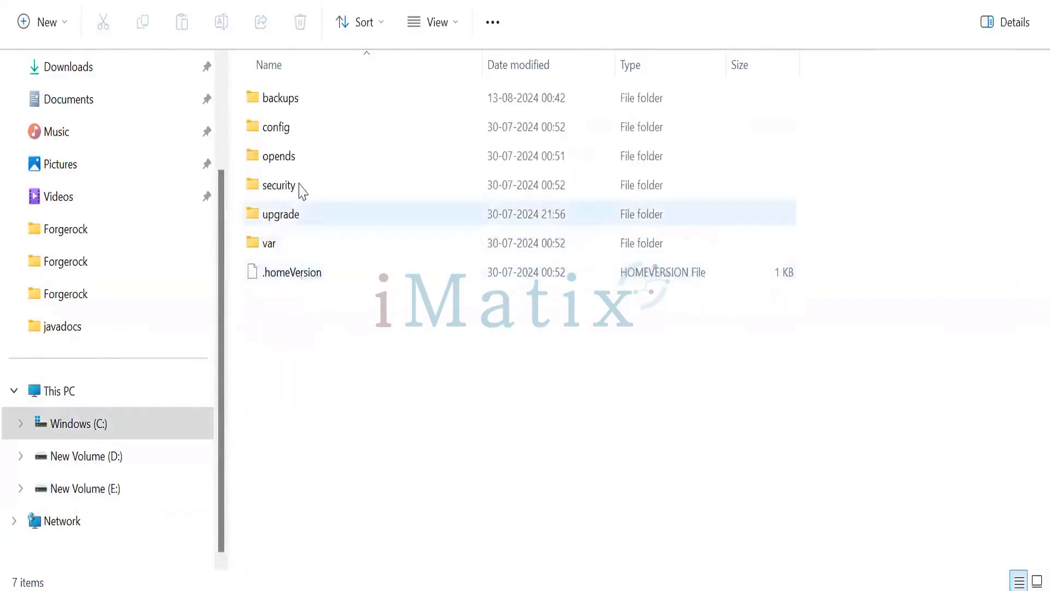
{"action": "double_click", "coordinate": [300, 241]}
{"action": "double_click", "coordinate": [304, 141]}
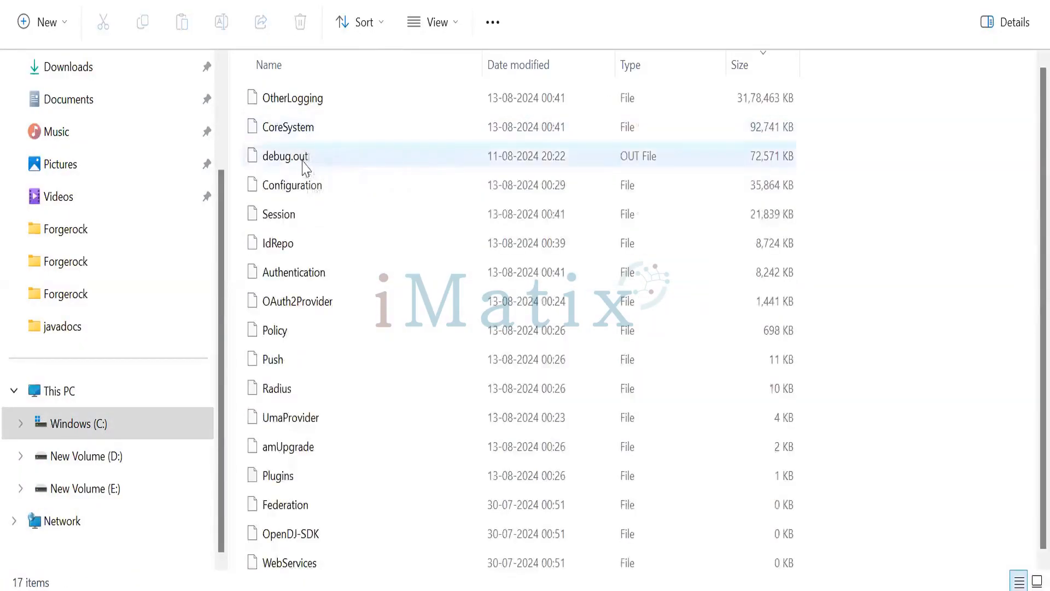
{"action": "left_click", "coordinate": [304, 158]}
{"action": "left_click", "coordinate": [306, 104]}
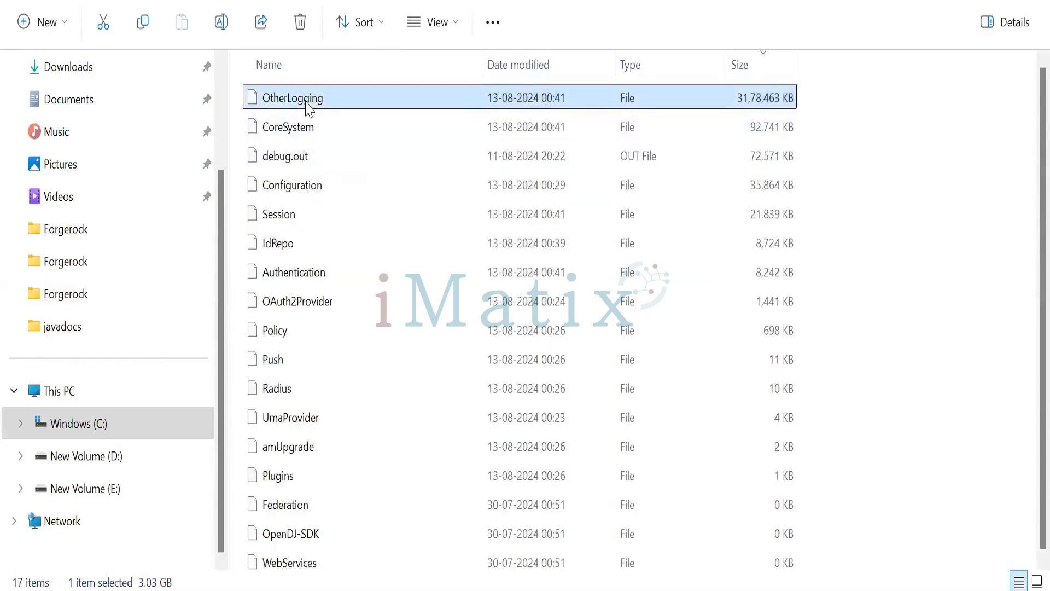
{"action": "key", "text": "Delete"}
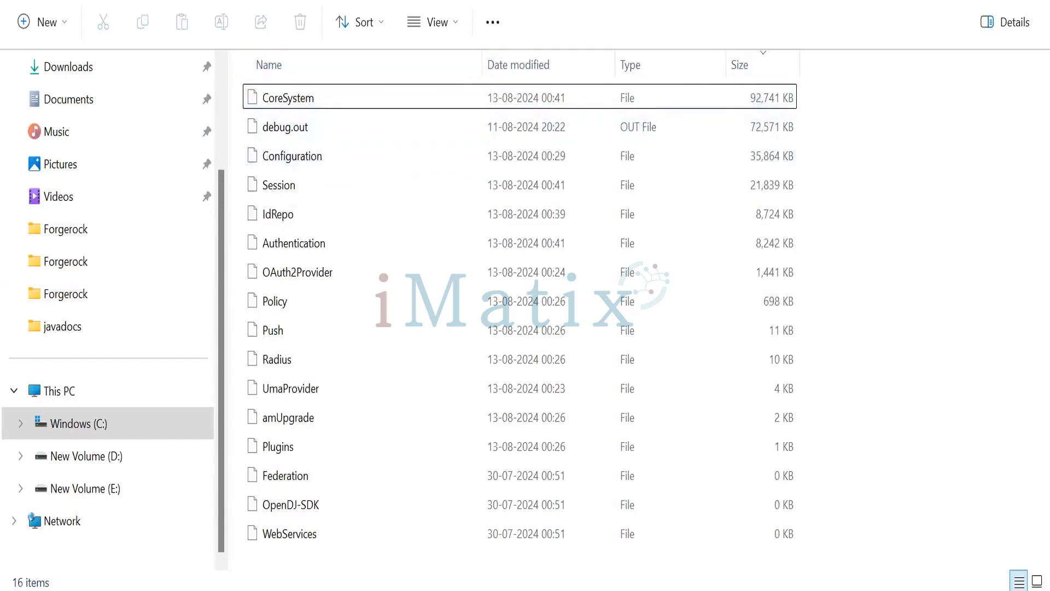
- Check the Tomcat startup log in the command prompt
{"action": "key", "text": "alt+Tab"}
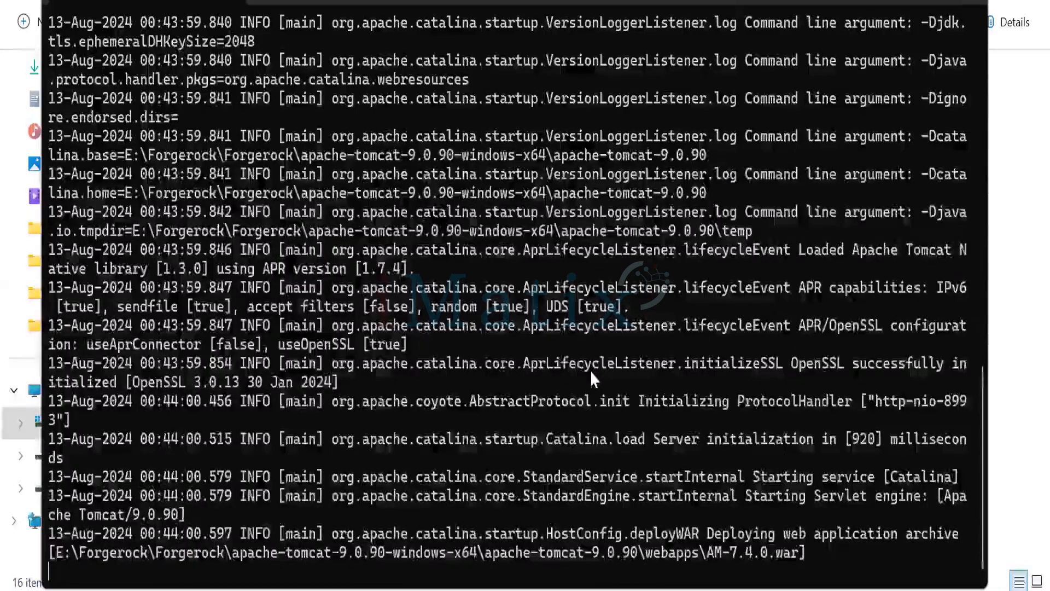
{"action": "key", "text": "alt+Tab"}
{"action": "key", "text": "Escape"}
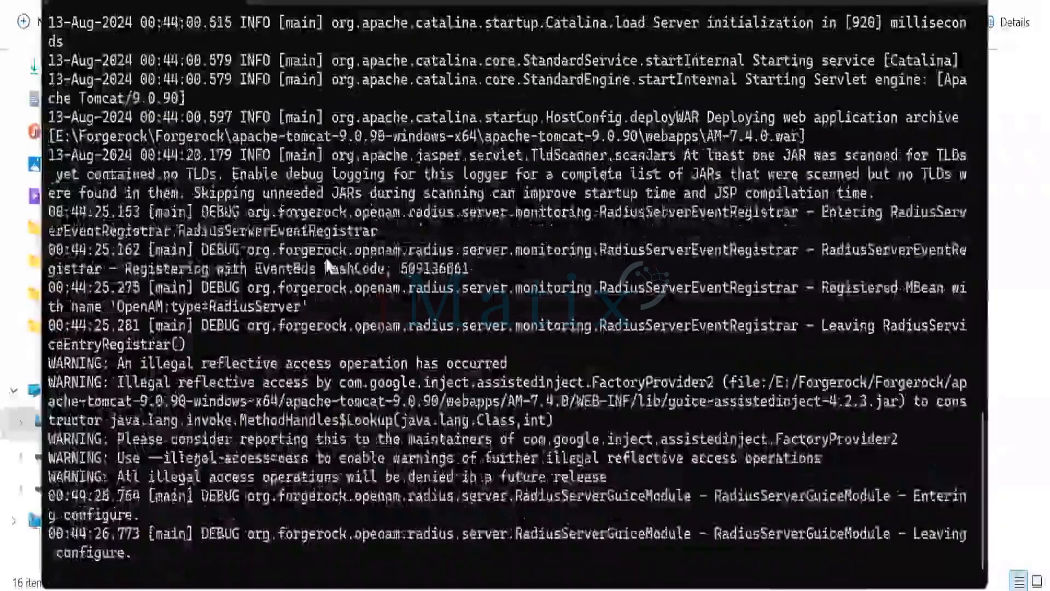
{"action": "key", "text": "alt+Tab"}
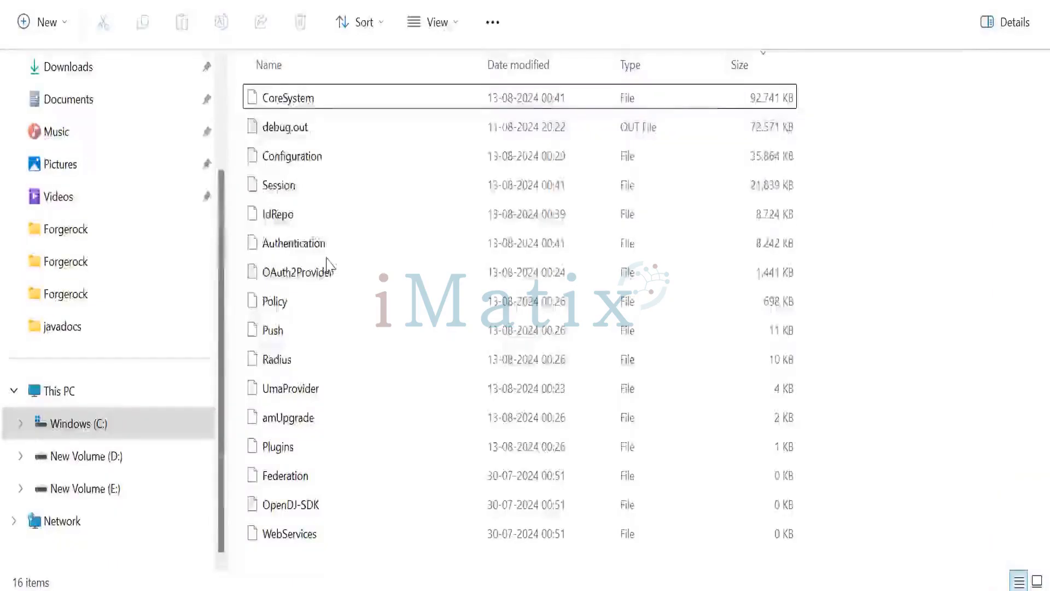
{"action": "key", "text": "alt+Tab"}
{"action": "key", "text": "Tab"}
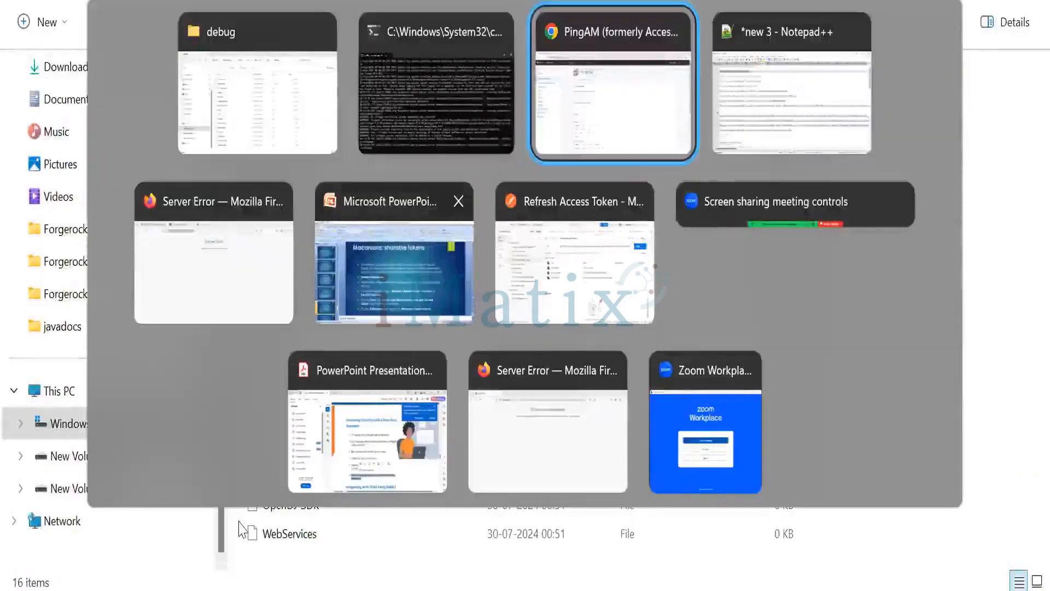
- Review the steps for enabling macaroons on the Macaroons: sharable tokens slide
{"action": "left_click", "coordinate": [428, 293]}
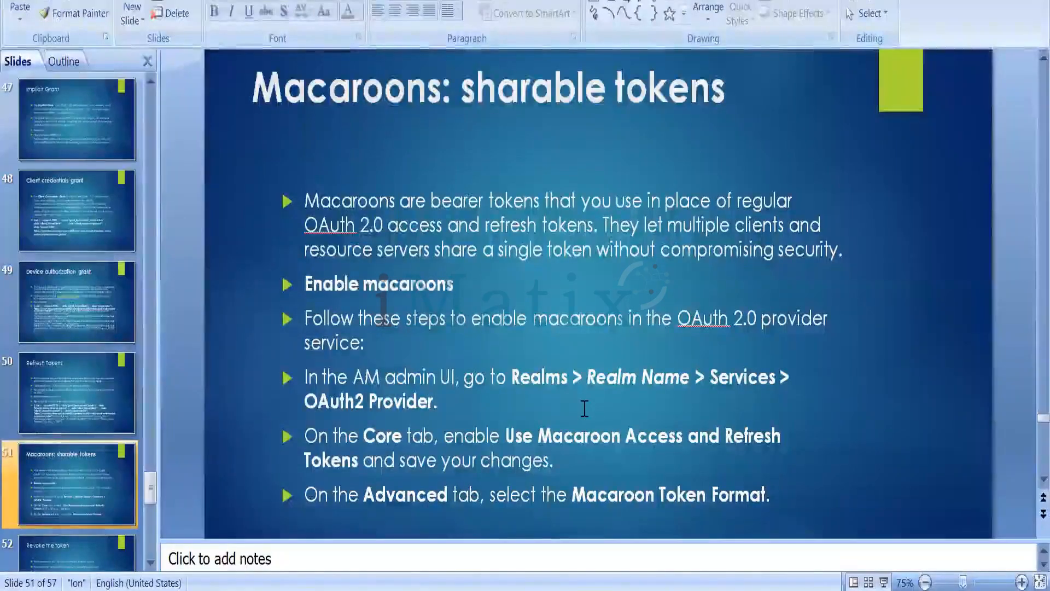
{"action": "left_click", "coordinate": [526, 384]}
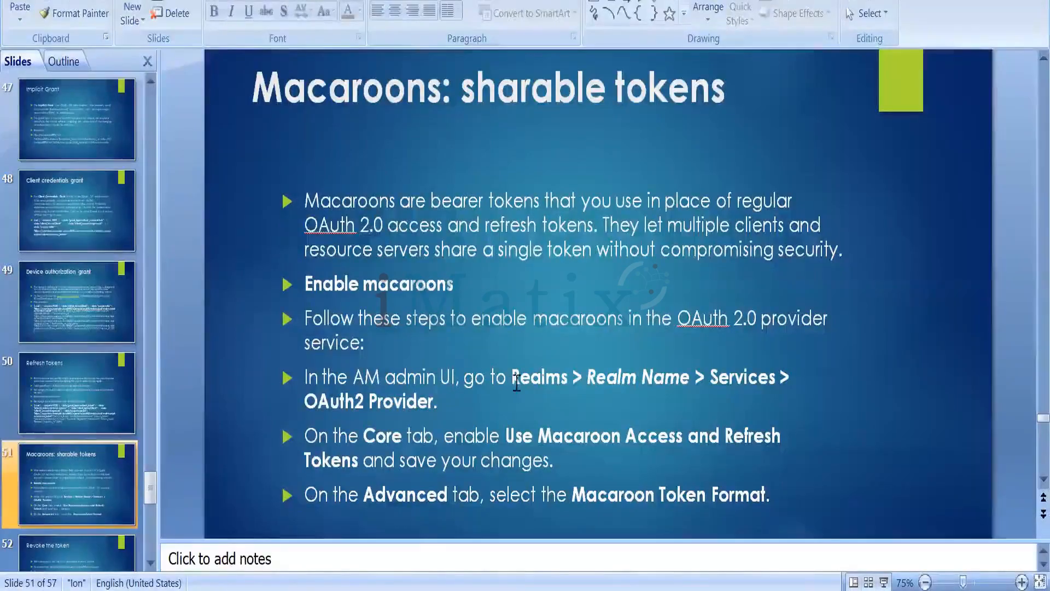
{"action": "left_click_drag", "start_coordinate": [306, 402], "coordinate": [402, 392]}
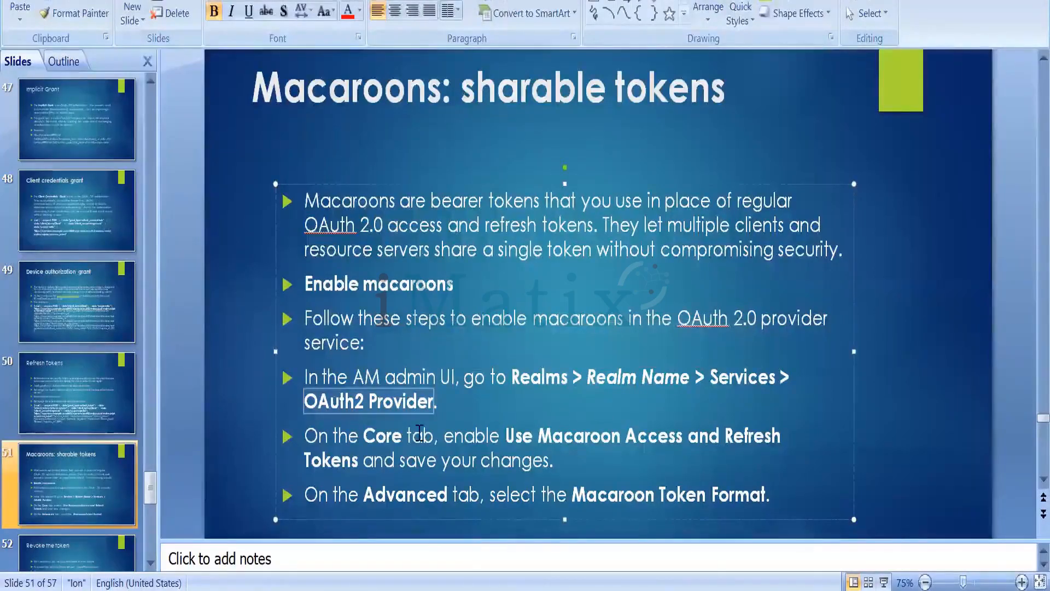
{"action": "left_click_drag", "start_coordinate": [517, 438], "coordinate": [749, 448]}
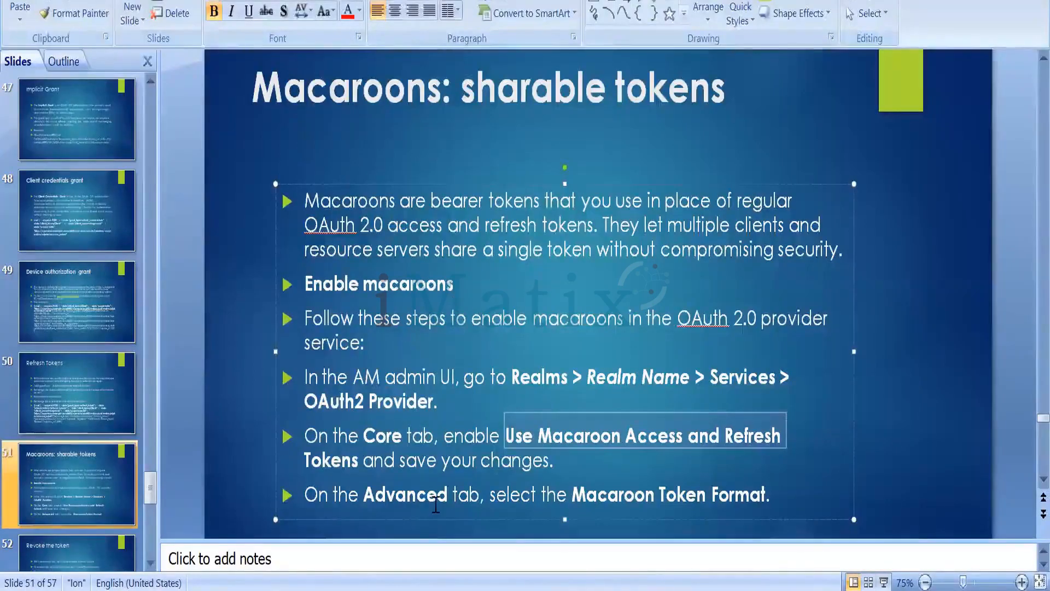
{"action": "left_click_drag", "start_coordinate": [593, 497], "coordinate": [767, 495]}
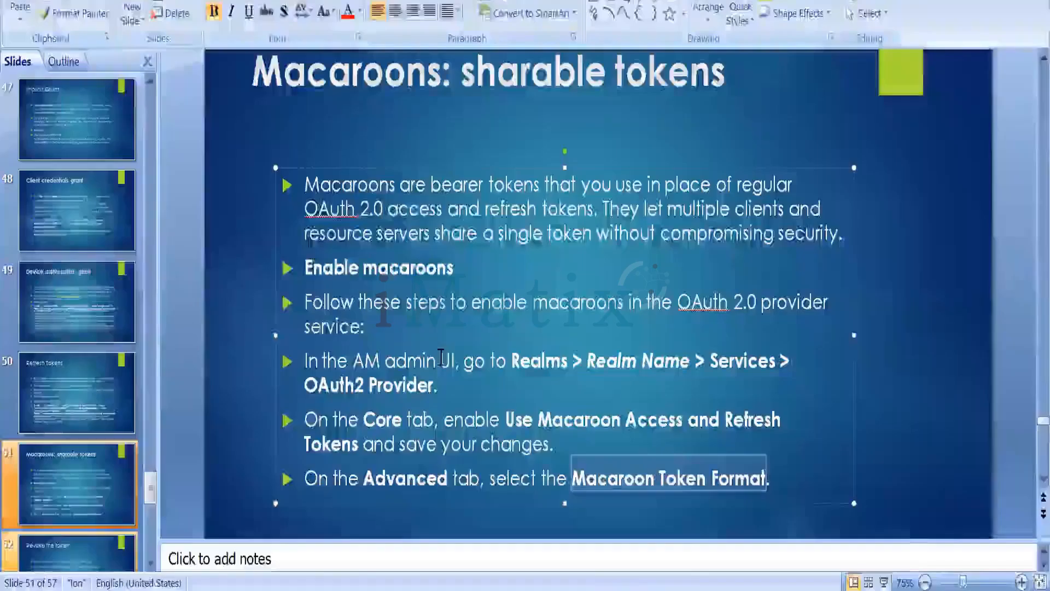
- Open the Revoke the token slide and correct its endpoint text to oauth2/token/revoke
{"action": "scroll", "coordinate": [67, 378], "scroll_direction": "down", "scroll_amount": 1}
{"action": "left_click", "coordinate": [68, 378]}
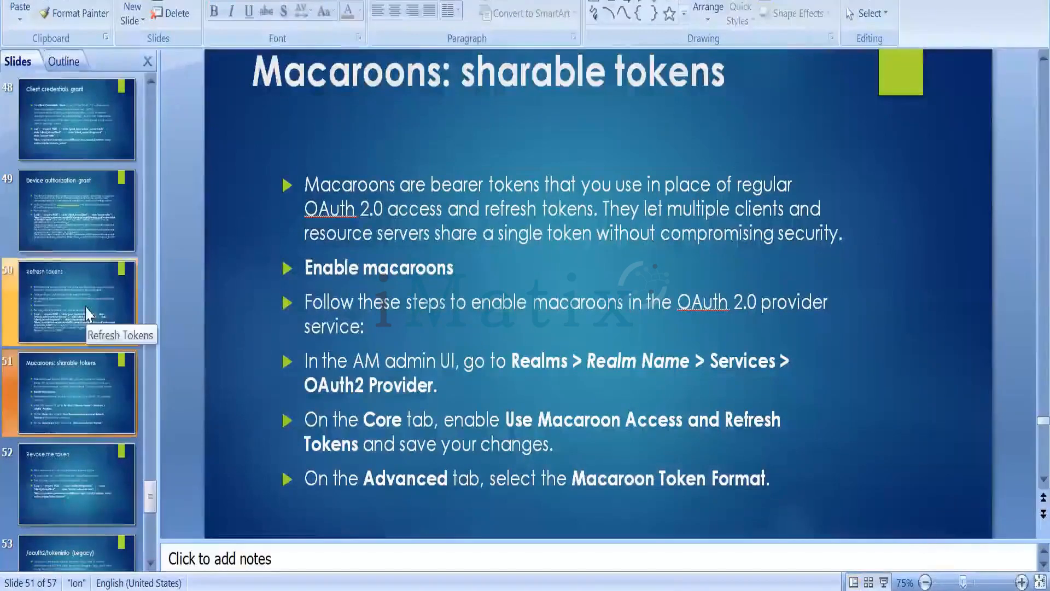
{"action": "left_click", "coordinate": [97, 488]}
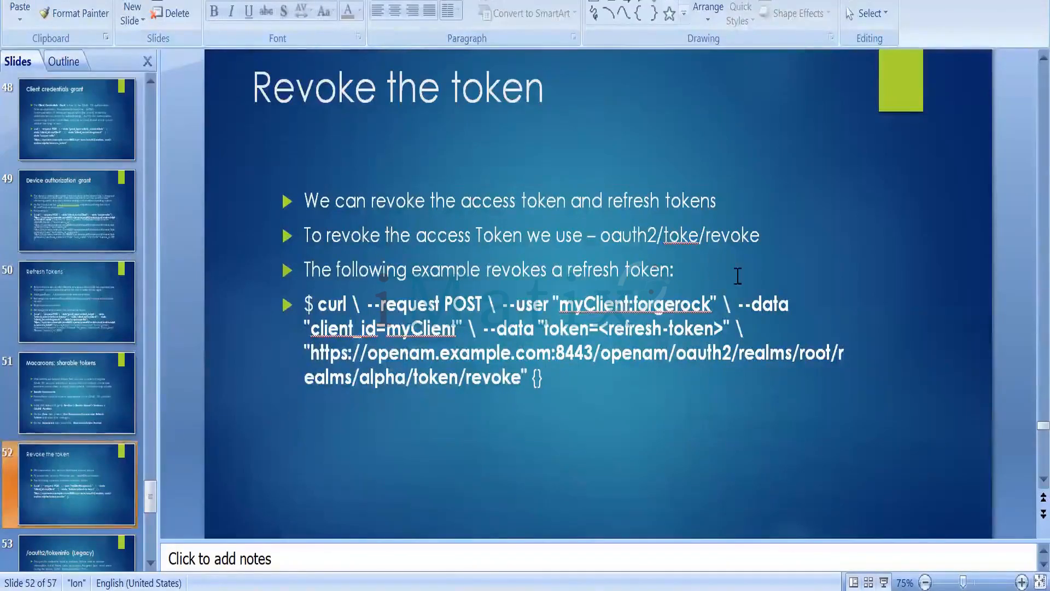
{"action": "left_click", "coordinate": [697, 235]}
{"action": "type", "text": "n"}
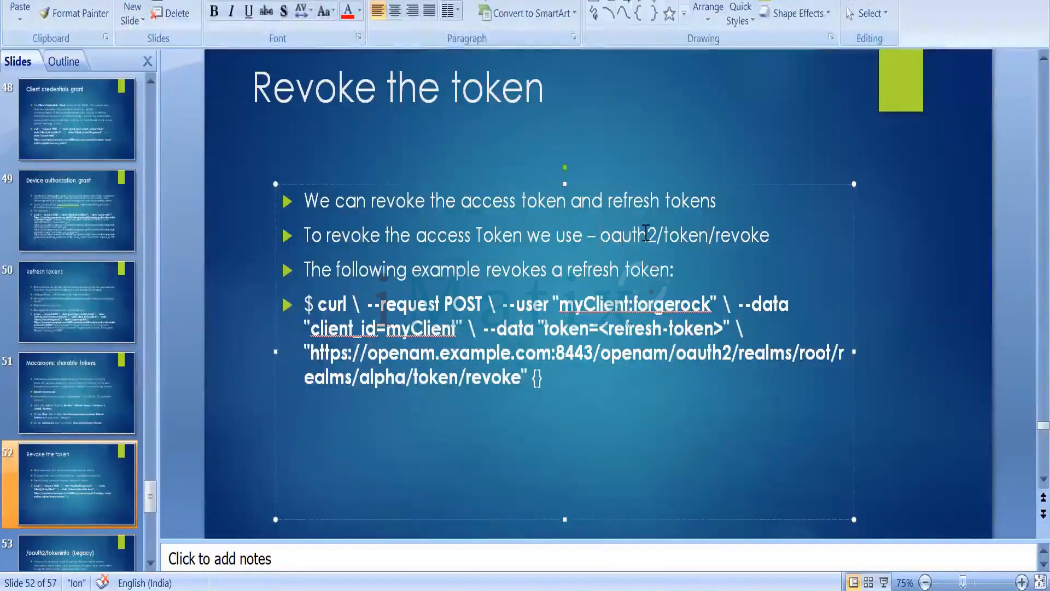
- Review the revoke endpoint and the curl example on the Revoke the token slide
{"action": "left_click_drag", "start_coordinate": [646, 233], "coordinate": [758, 236]}
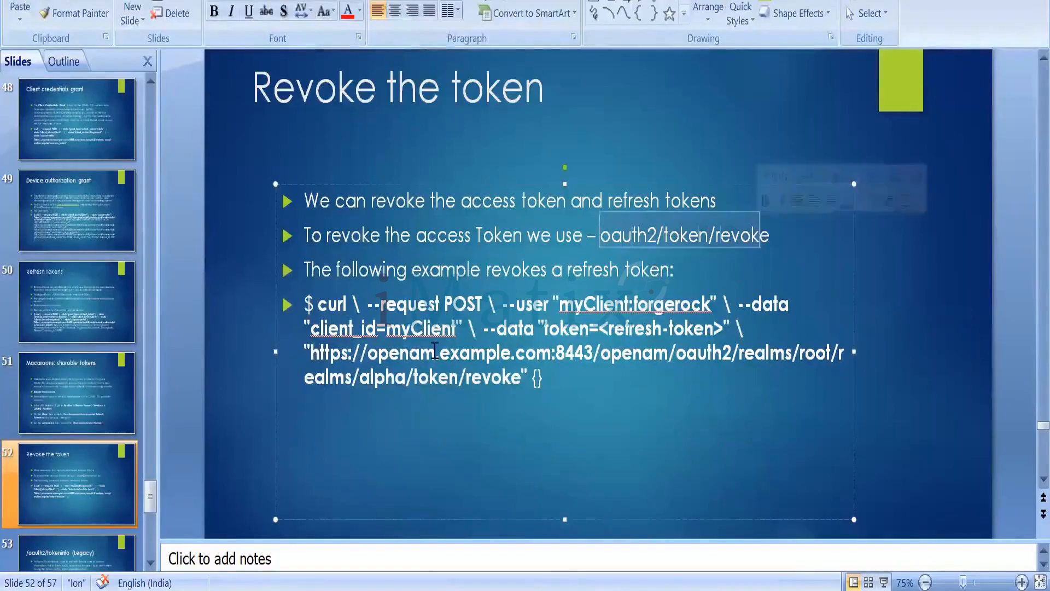
{"action": "left_click", "coordinate": [553, 380]}
{"action": "left_click_drag", "start_coordinate": [553, 380], "coordinate": [532, 378]}
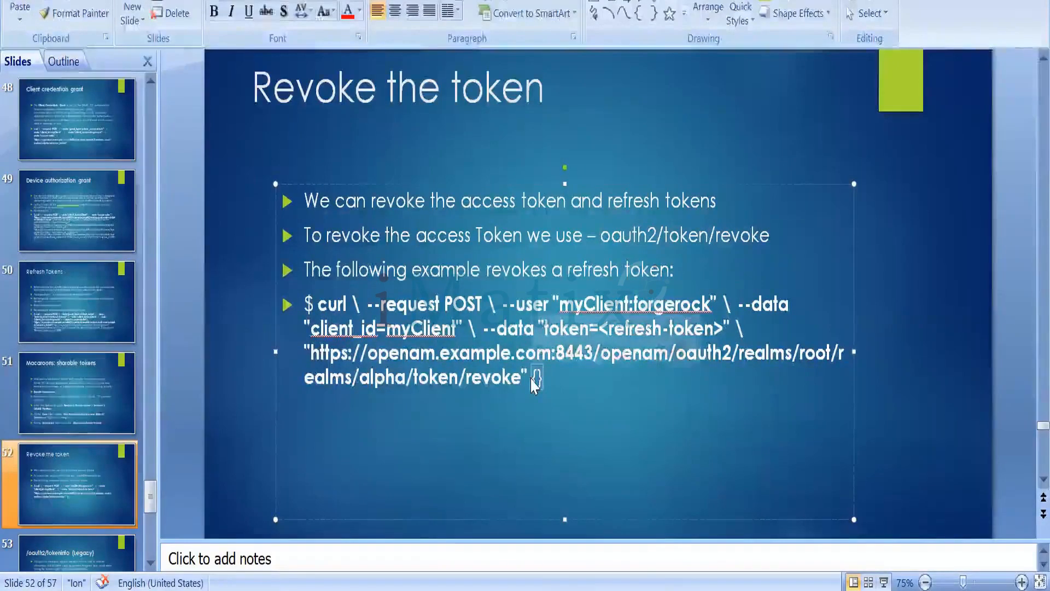
{"action": "left_click", "coordinate": [531, 377]}
- Switch back to the Tomcat command prompt to check its log
{"action": "key", "text": "alt+Tab"}
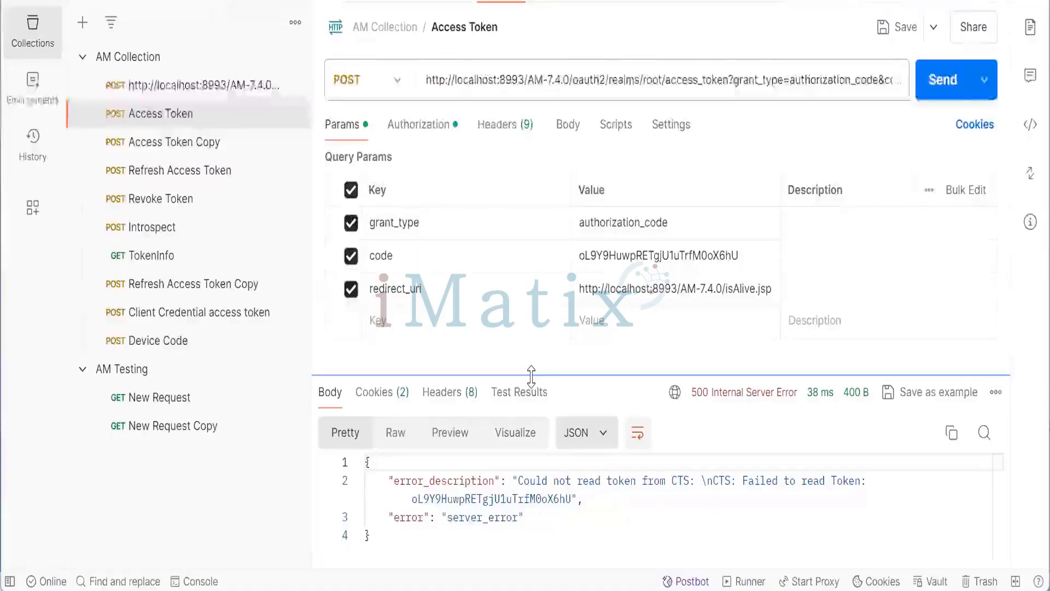
{"action": "key", "text": "alt+Tab"}
{"action": "key", "text": "alt+Tab"}
{"action": "key", "text": "alt+Tab"}
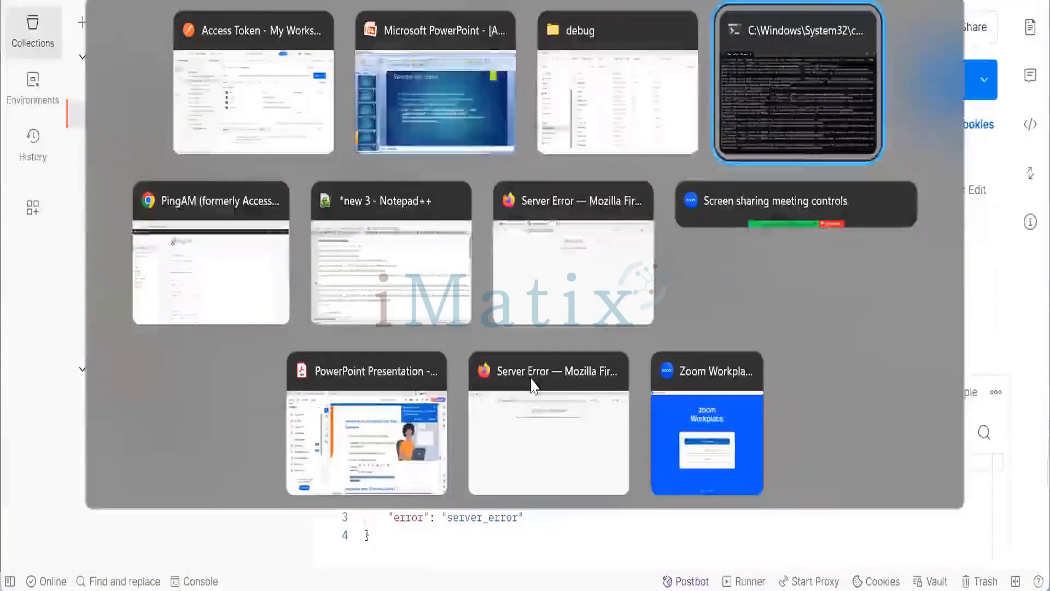
{"action": "scroll", "coordinate": [454, 437], "scroll_direction": "up", "scroll_amount": 5}
{"action": "scroll", "coordinate": [453, 440], "scroll_direction": "down", "scroll_amount": 5}
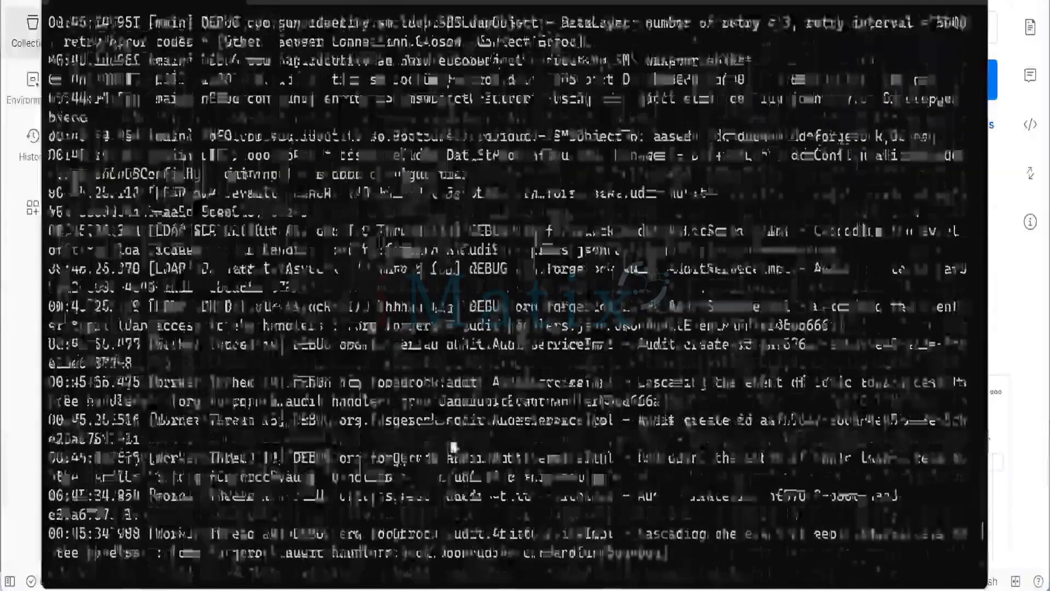
{"action": "key", "text": "alt+Tab"}
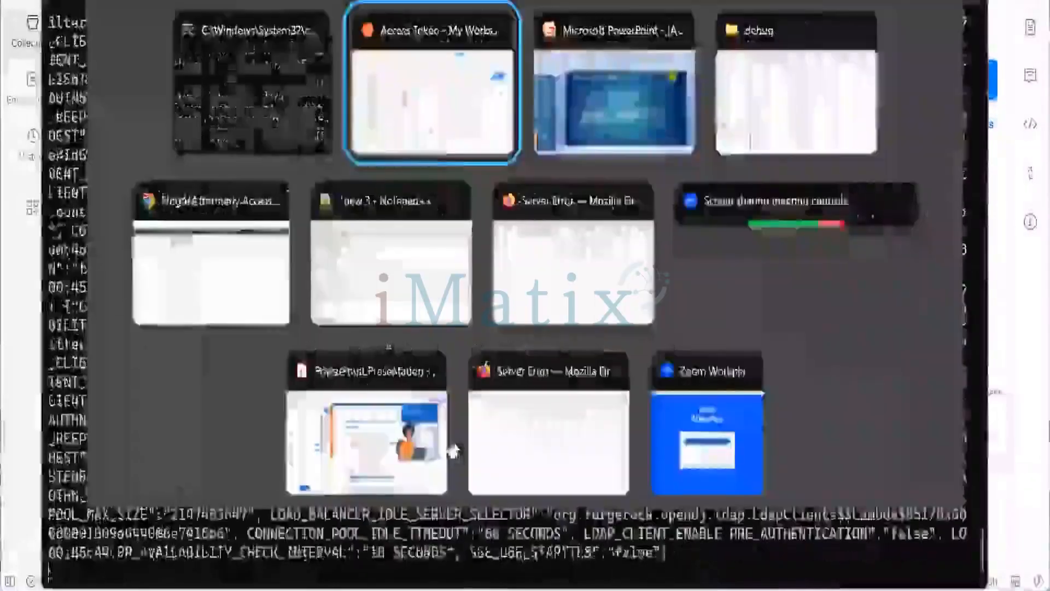
{"action": "key", "text": "Escape"}
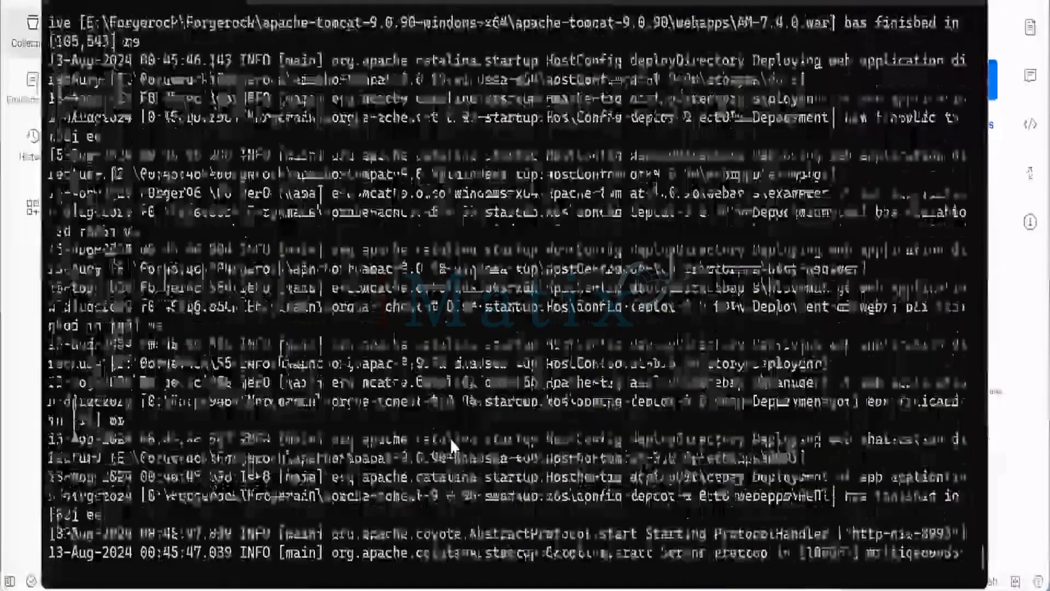
{"action": "key", "text": "alt+Tab"}
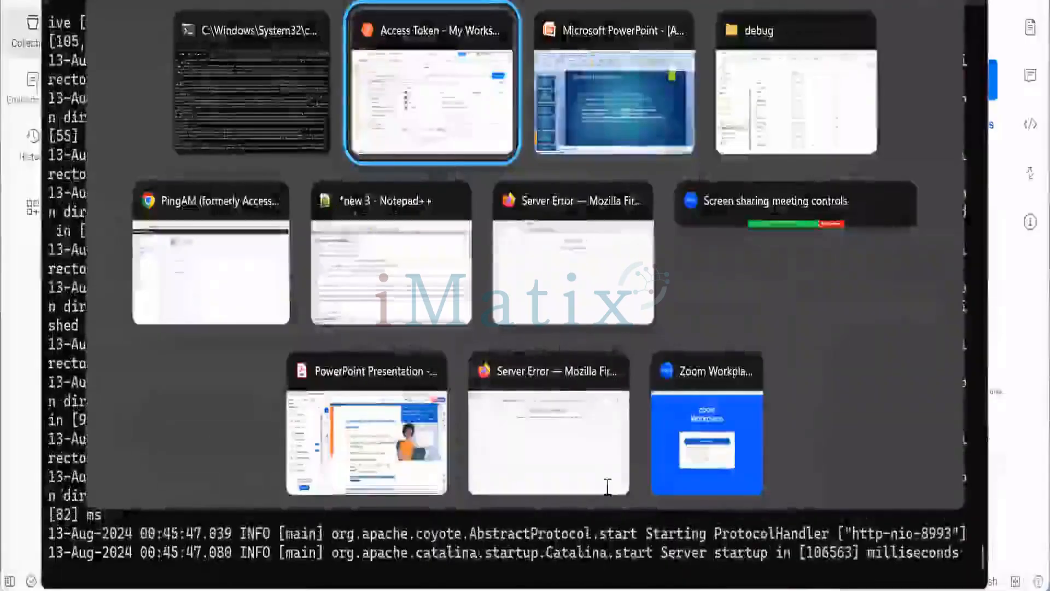
{"action": "left_click", "coordinate": [398, 268]}
{"action": "left_click", "coordinate": [269, 57]}
{"action": "left_click_drag", "start_coordinate": [259, 48], "coordinate": [21, 48]}
{"action": "key", "text": "ctrl+c"}
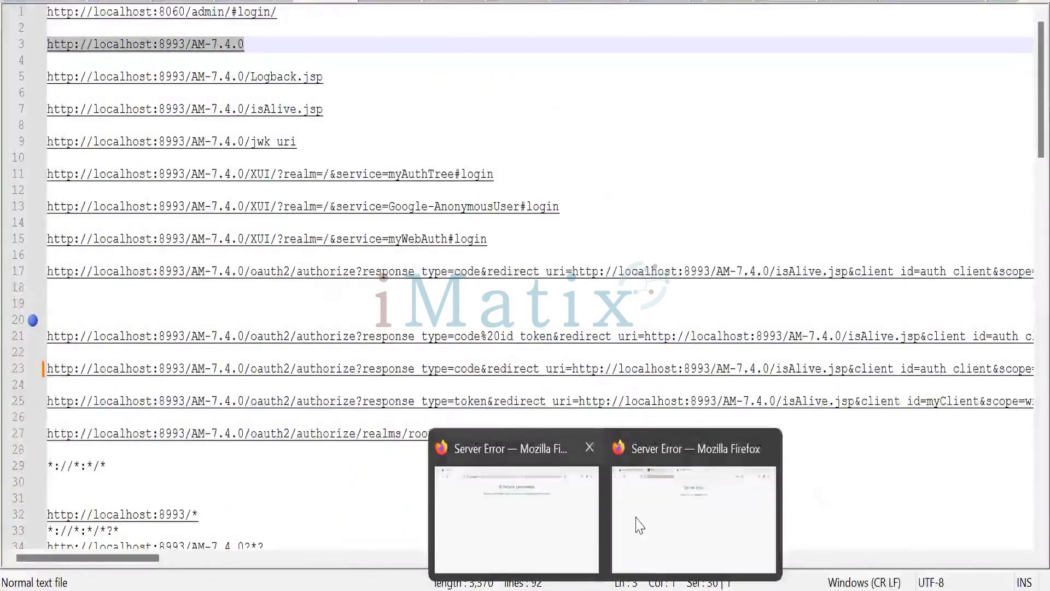
{"action": "left_click", "coordinate": [638, 520]}
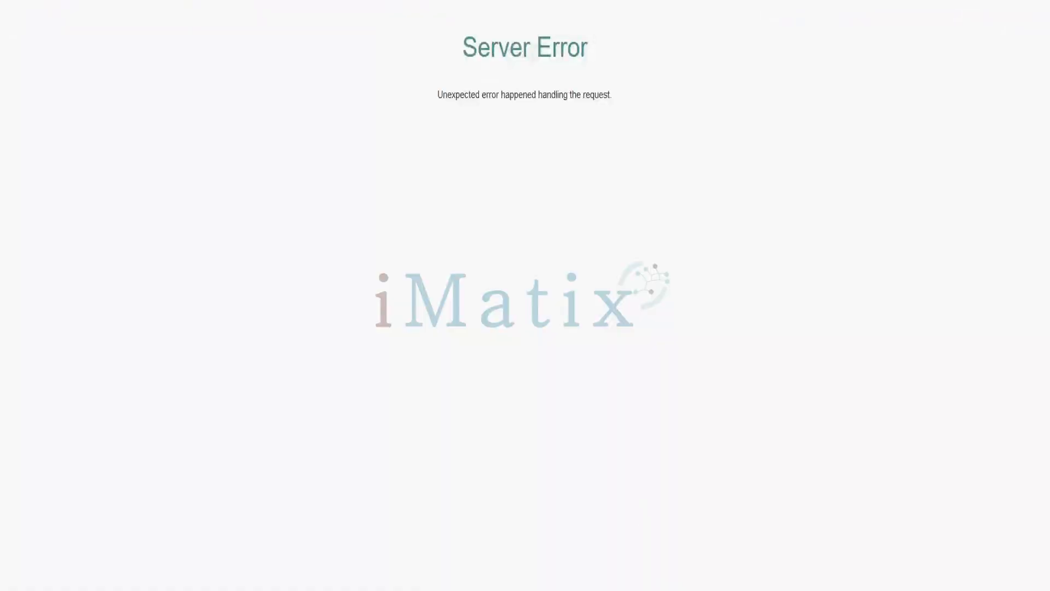
{"action": "key", "text": "ctrl+t"}
{"action": "key", "text": "ctrl+v"}
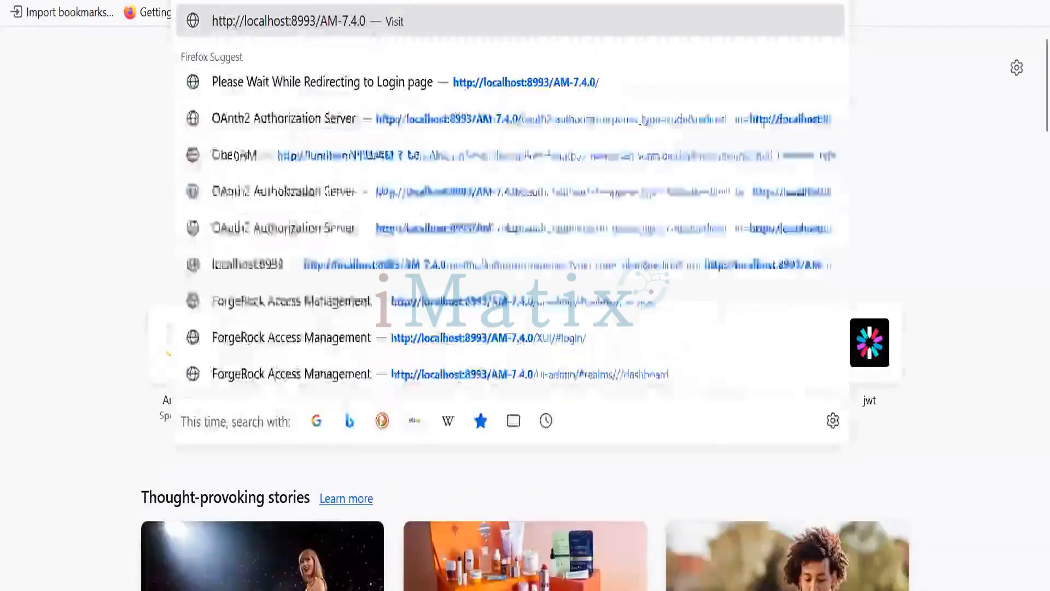
{"action": "key", "text": "Return"}
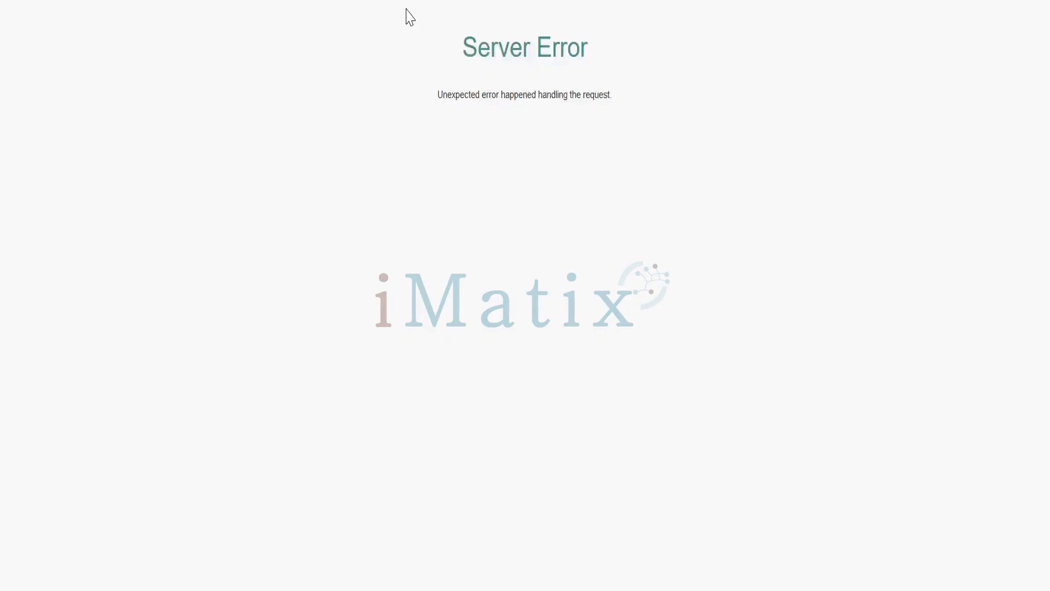
- Switch to the Tomcat command prompt, scroll through its error log, and stop the Tomcat server batch job
{"action": "key", "text": "alt+Tab"}
{"action": "key", "text": "alt+Tab"}
{"action": "key", "text": "alt+Tab"}
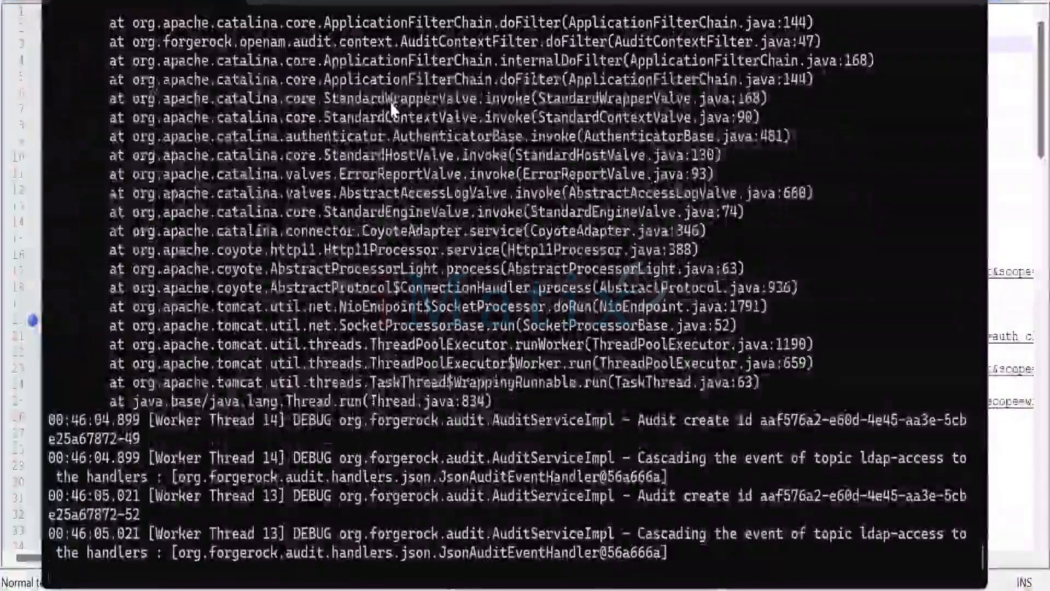
{"action": "scroll", "coordinate": [391, 109], "scroll_direction": "up", "scroll_amount": 3}
{"action": "scroll", "coordinate": [391, 108], "scroll_direction": "up", "scroll_amount": 3}
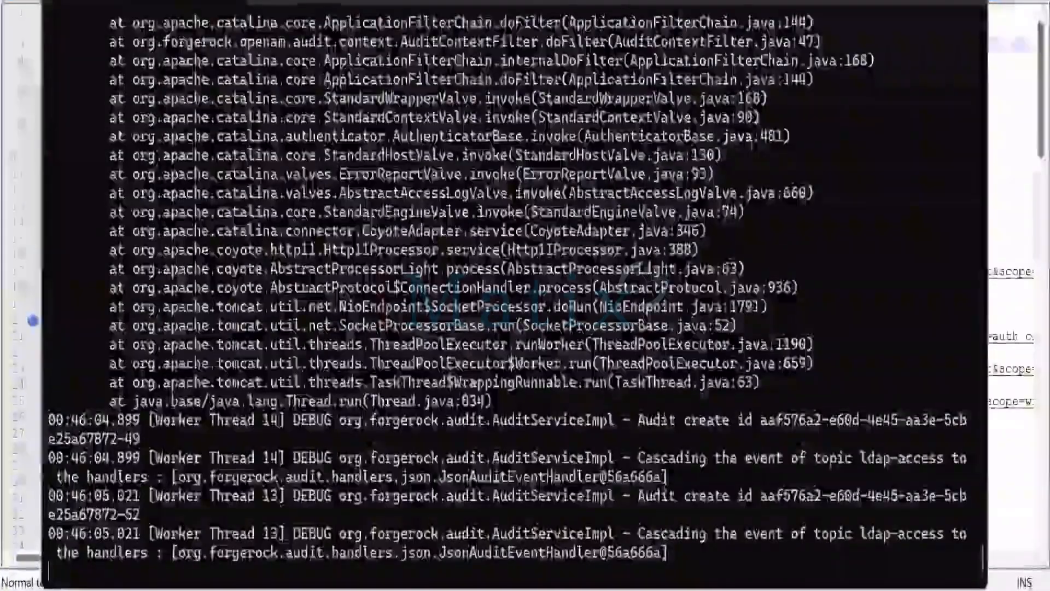
{"action": "key", "text": "ctrl+c"}
{"action": "type", "text": "Y"}
{"action": "key", "text": "Return"}
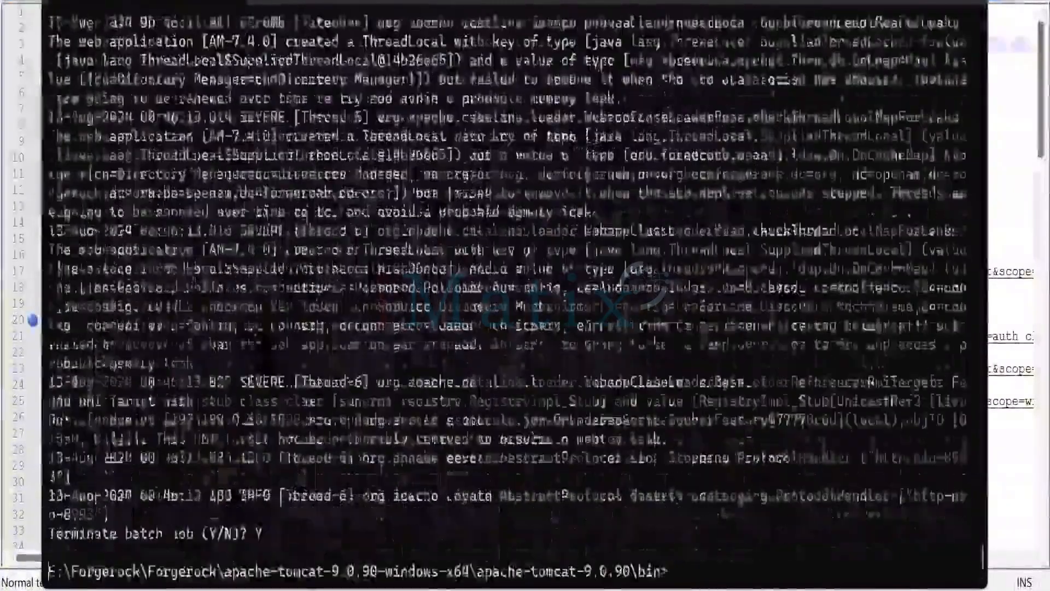
- Restart Tomcat by rerunning the previous startup command in the bin folder
{"action": "key", "text": "Return"}
{"action": "key", "text": "ctrl+d"}
{"action": "key", "text": "BackSpace"}
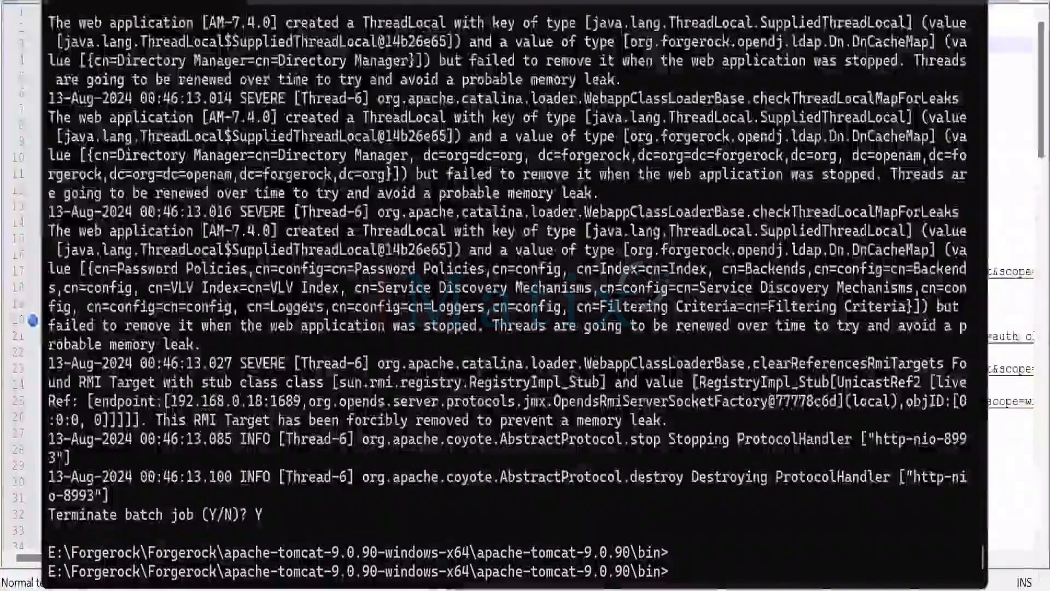
{"action": "key", "text": "Up"}
{"action": "key", "text": "Return"}
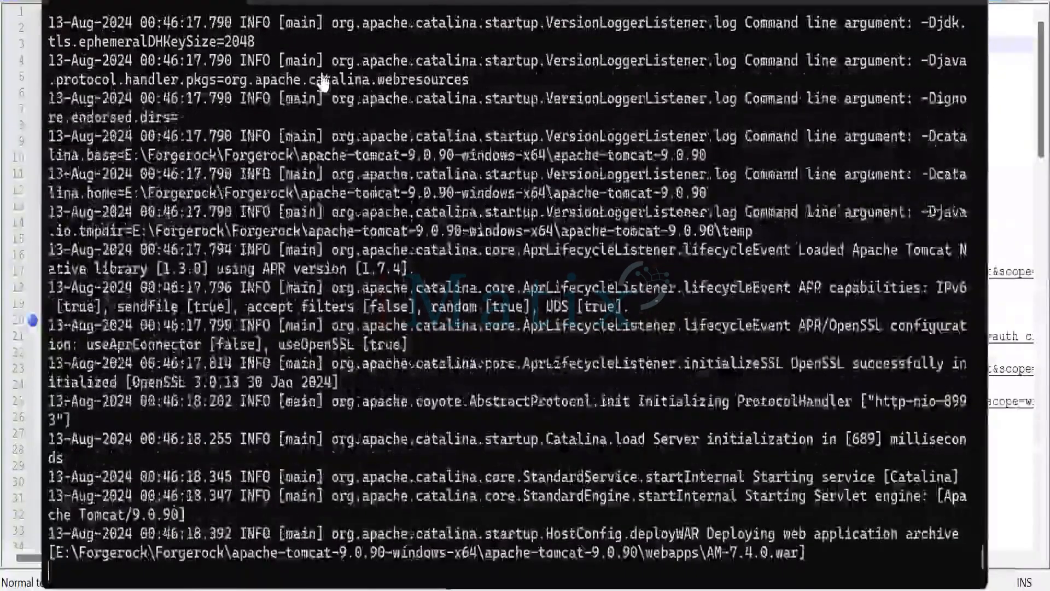
- Return to the presentation and review the /oauth2/tokeninfo (Legacy) slide and its curl example
{"action": "key", "text": "alt+Tab"}
{"action": "key", "text": "alt+Tab"}
{"action": "key", "text": "Tab"}
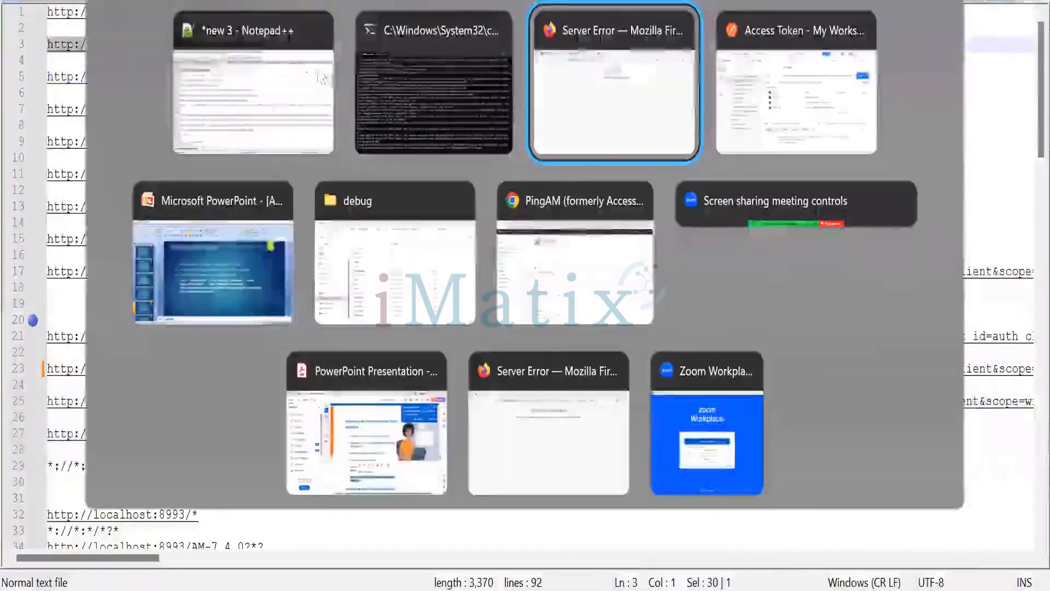
{"action": "left_click", "coordinate": [219, 263]}
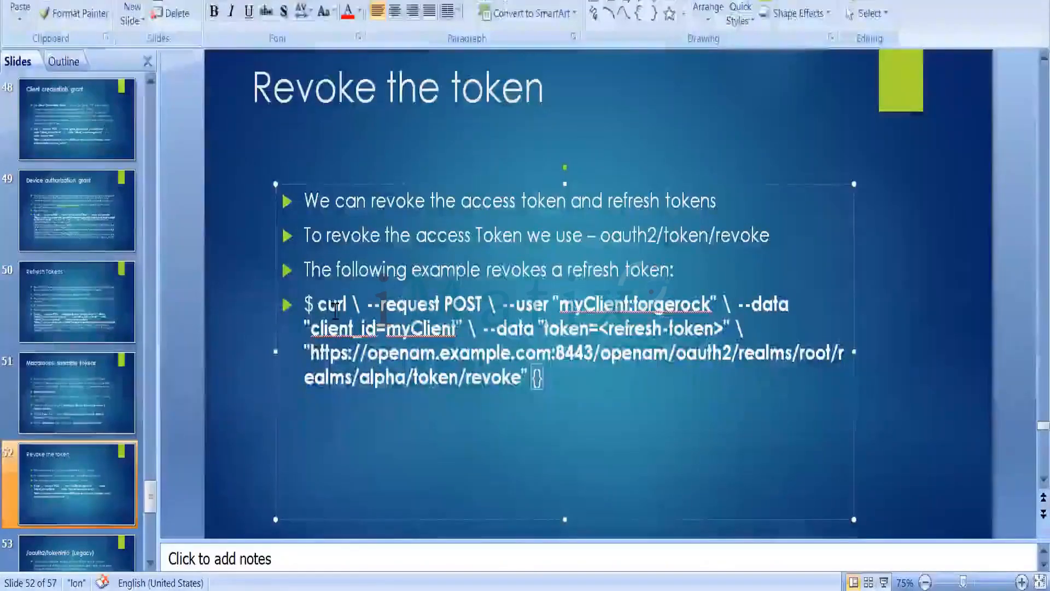
{"action": "key", "text": "Down"}
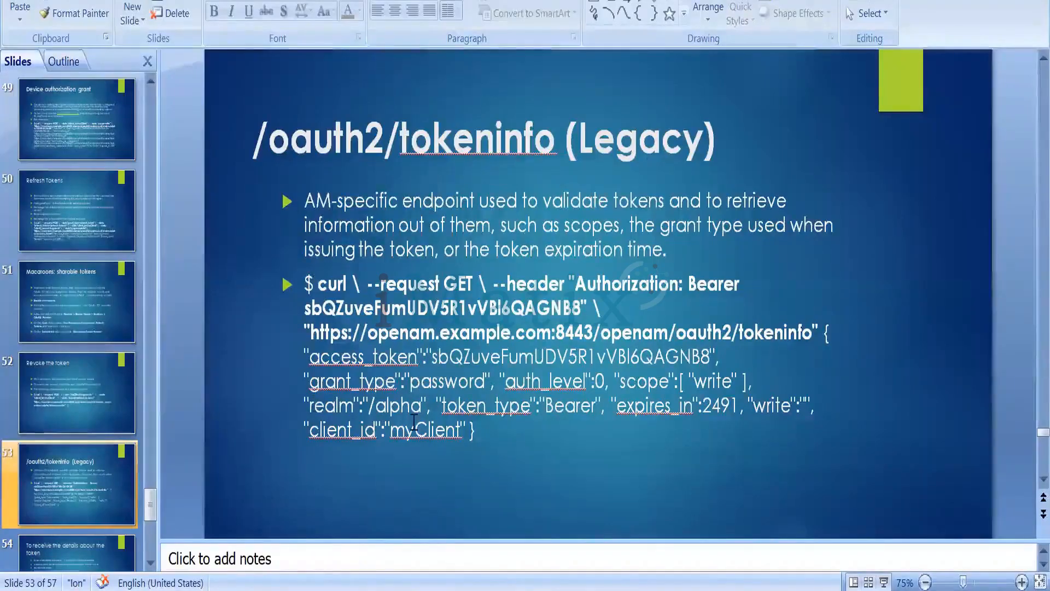
{"action": "left_click", "coordinate": [300, 433]}
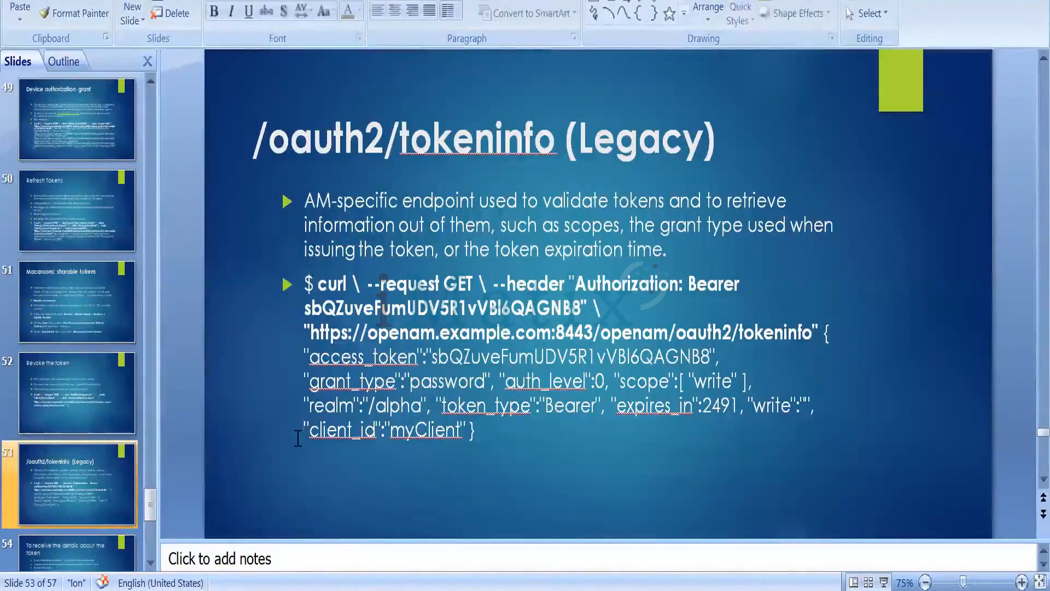
{"action": "double_click", "coordinate": [402, 432]}
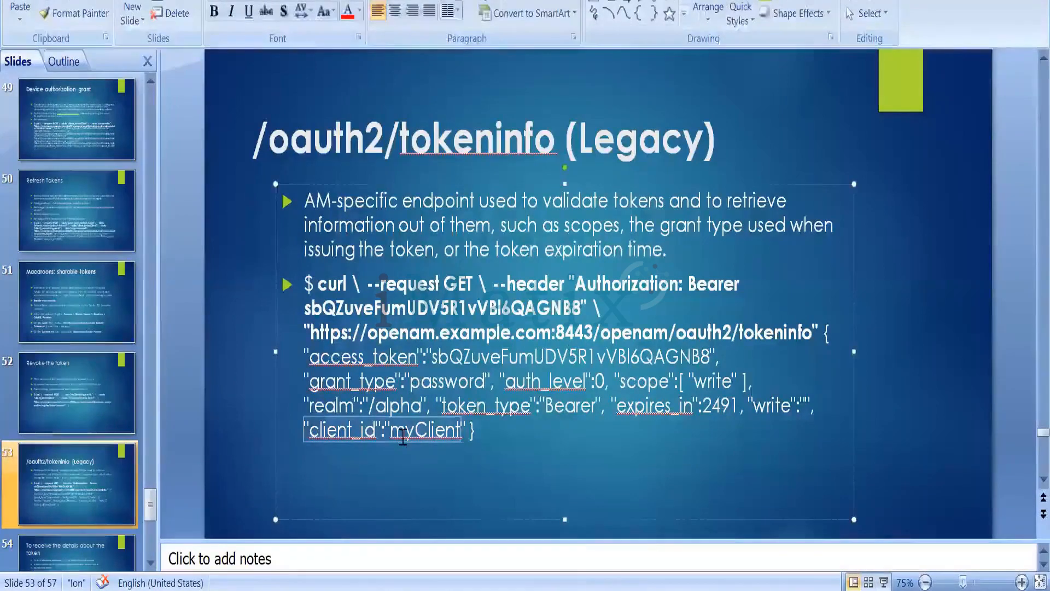
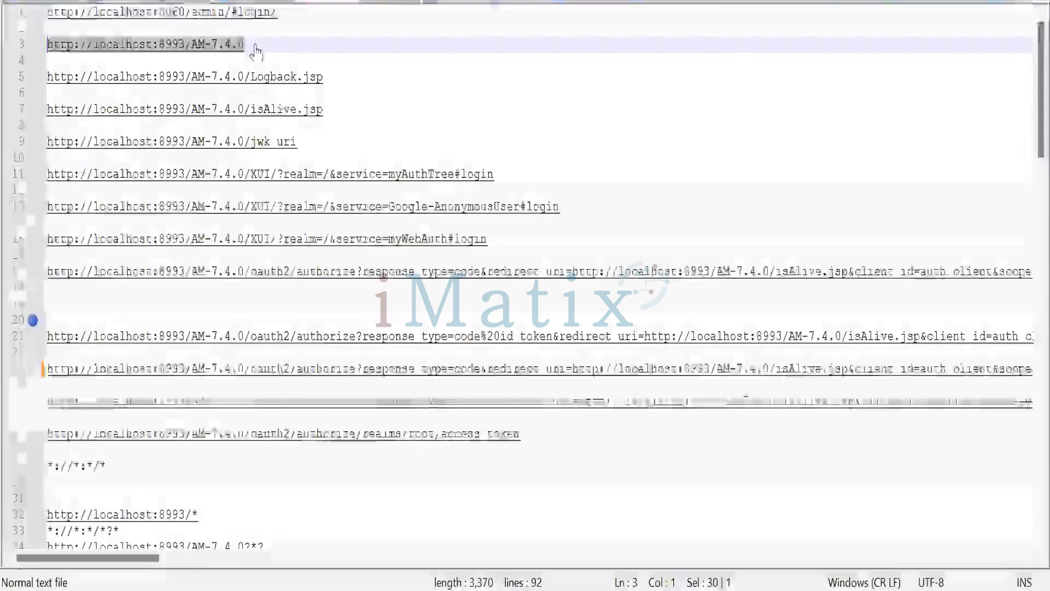
{"action": "key", "text": "shift+Up"}
{"action": "key", "text": "shift+Down"}
{"action": "key", "text": "ctrl+c"}
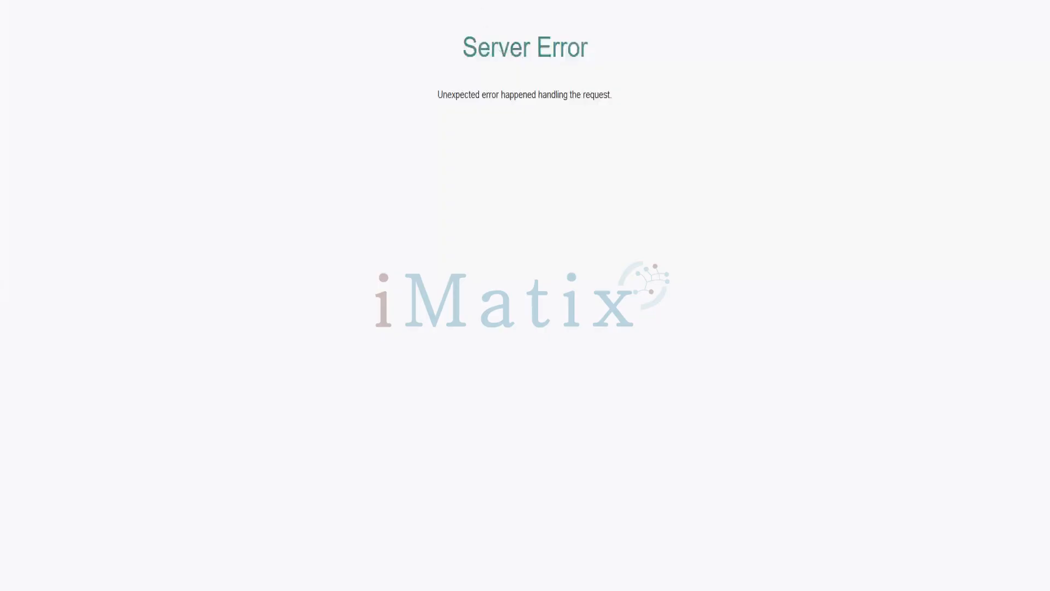
{"action": "key", "text": "ctrl+l"}
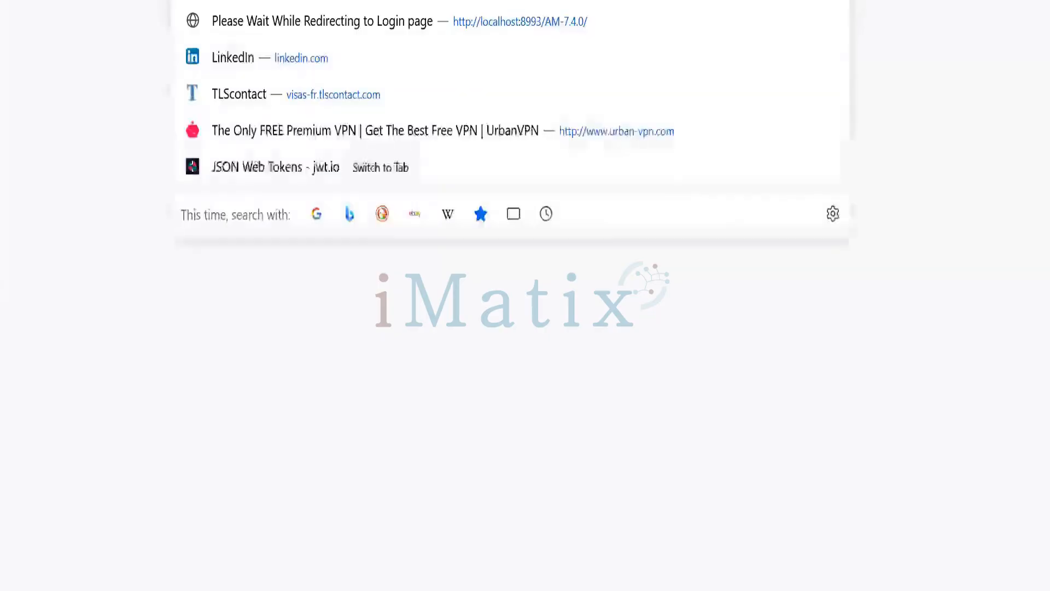
{"action": "key", "text": "ctrl+v"}
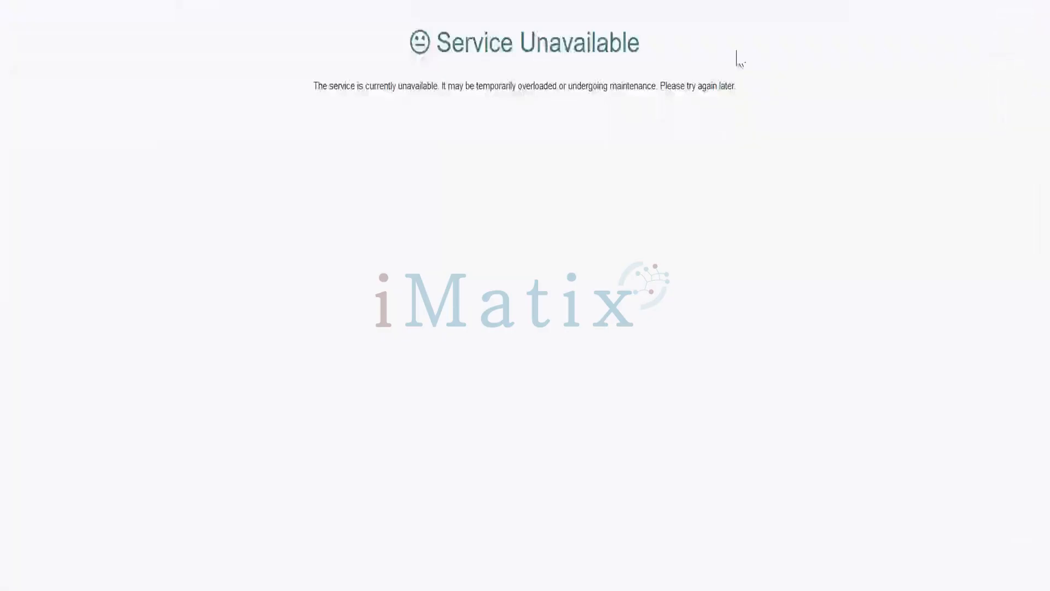
{"action": "left_click", "coordinate": [1032, 1]}
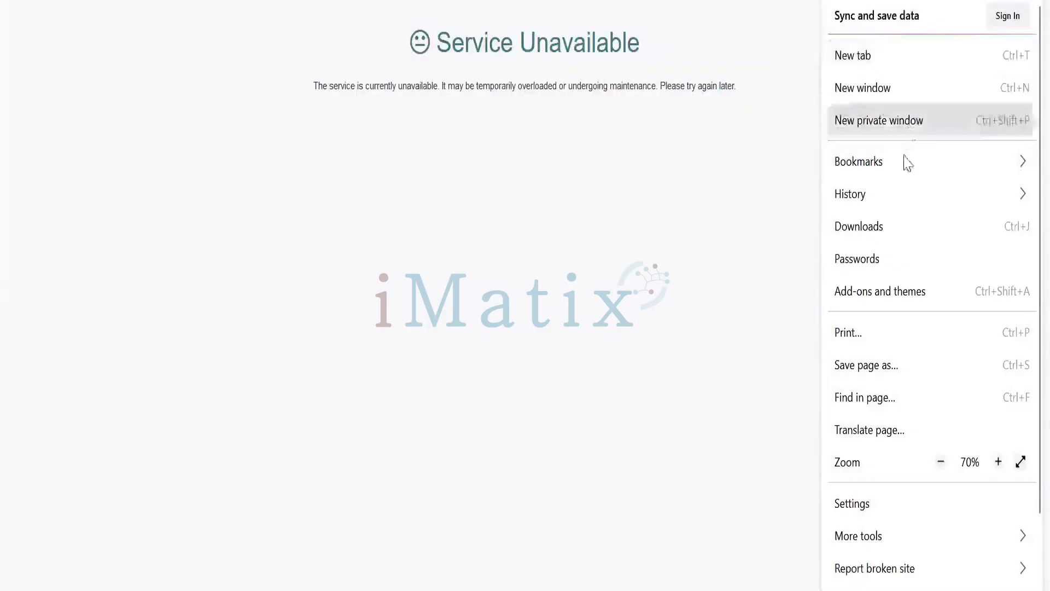
{"action": "left_click", "coordinate": [893, 122]}
{"action": "left_click", "coordinate": [318, 1]}
{"action": "key", "text": "ctrl+v"}
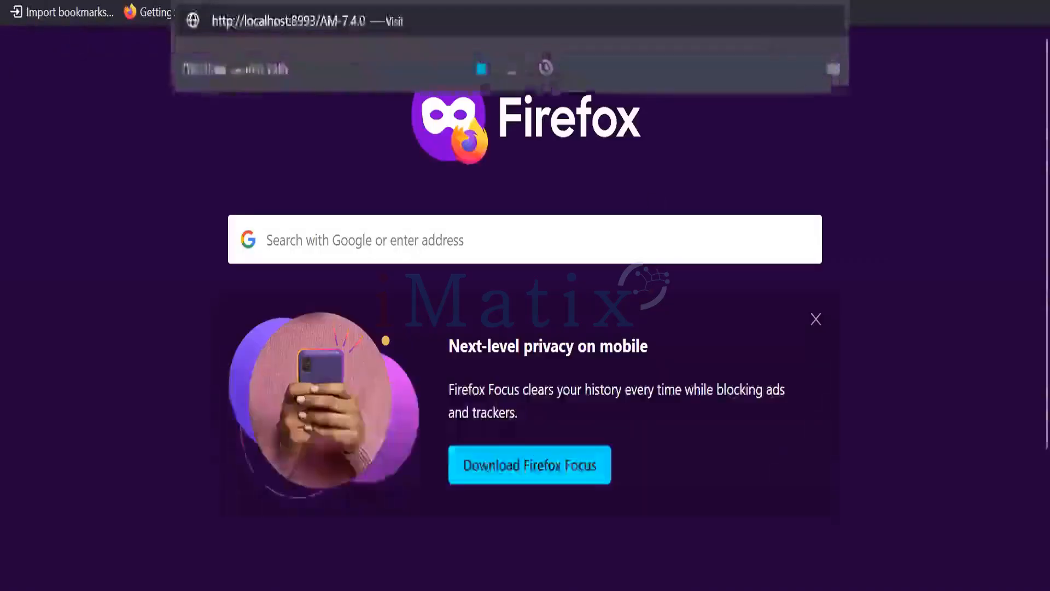
{"action": "key", "text": "Return"}
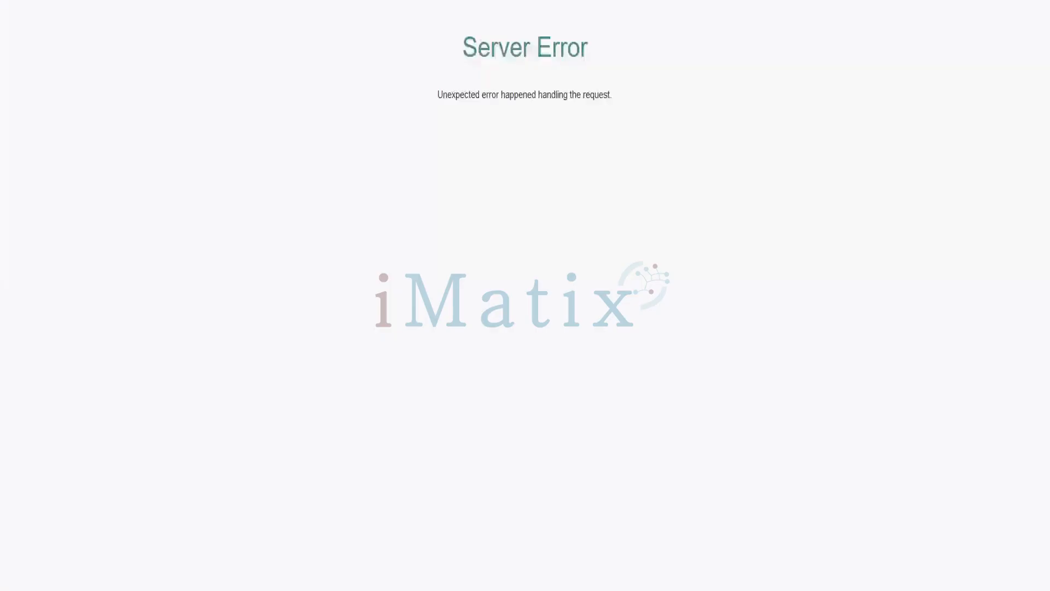
- Open the developer tools' Network panel, reload the page, and inspect the AM-7.4.0 request's headers
{"action": "right_click", "coordinate": [434, 204]}
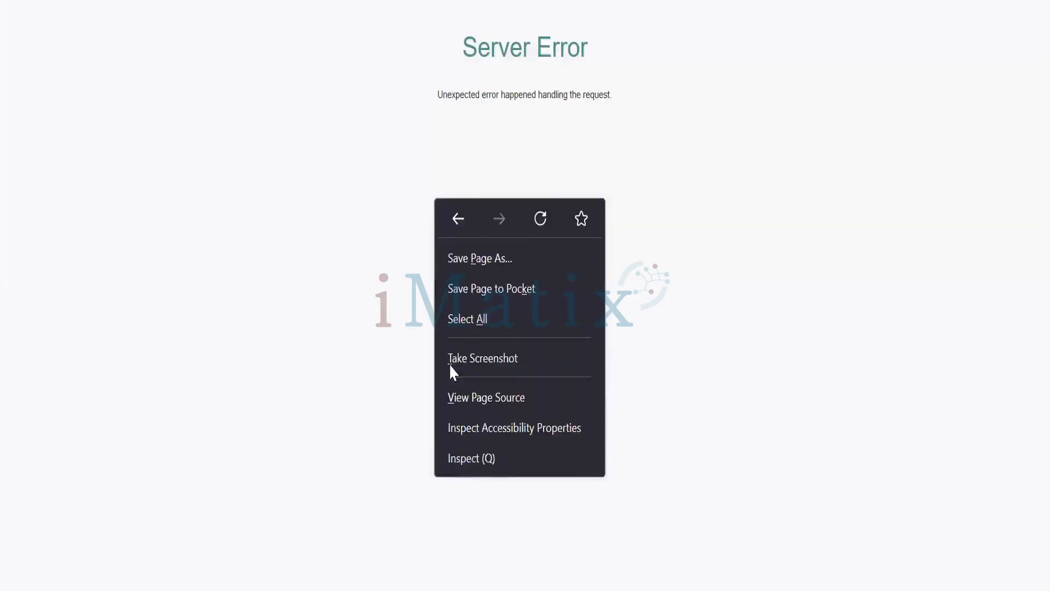
{"action": "left_click", "coordinate": [462, 462]}
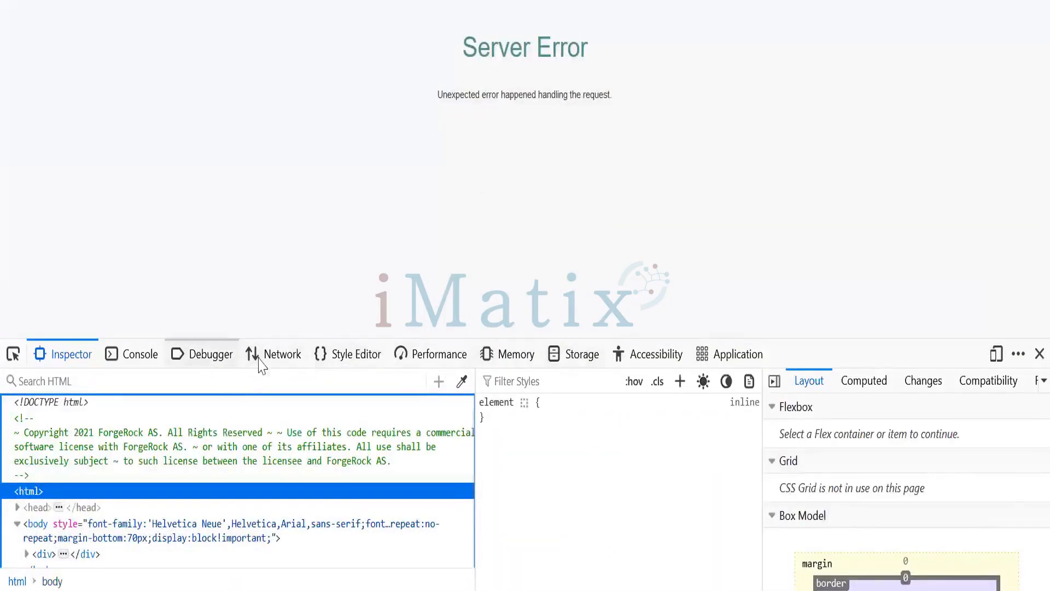
{"action": "left_click", "coordinate": [266, 355]}
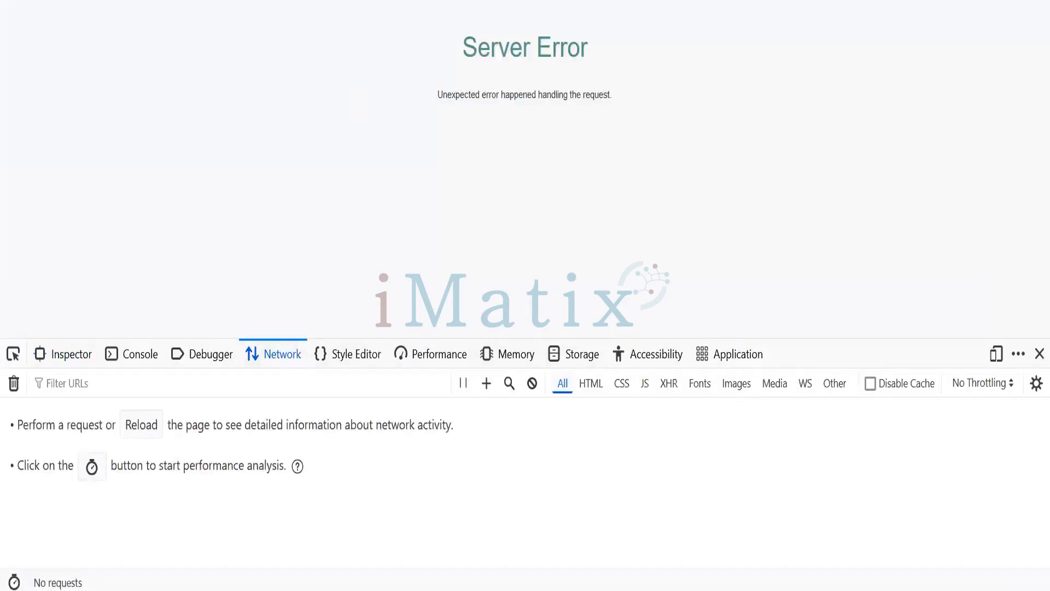
{"action": "left_click", "coordinate": [399, 1]}
{"action": "key", "text": "Return"}
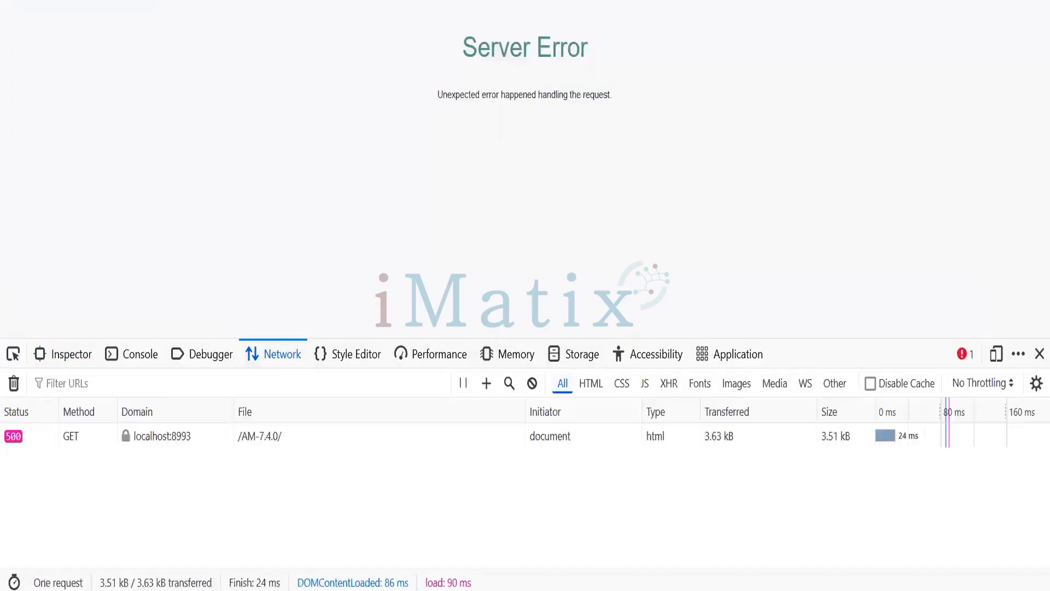
{"action": "left_click", "coordinate": [216, 438]}
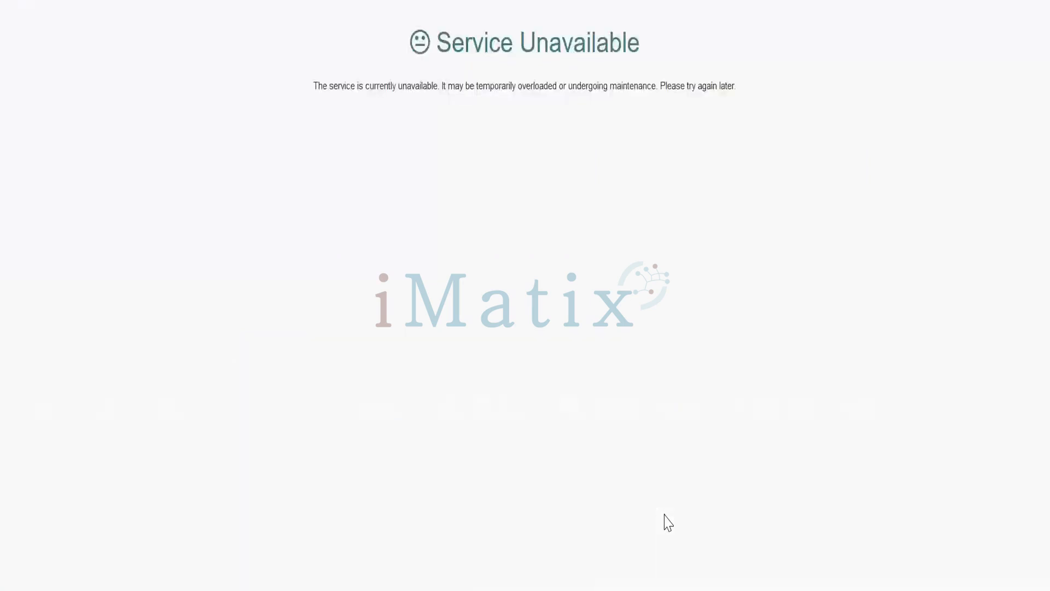
- Switch to the ForgeRock console and review the refreshClient's Advanced settings
{"action": "key", "text": "alt+Tab"}
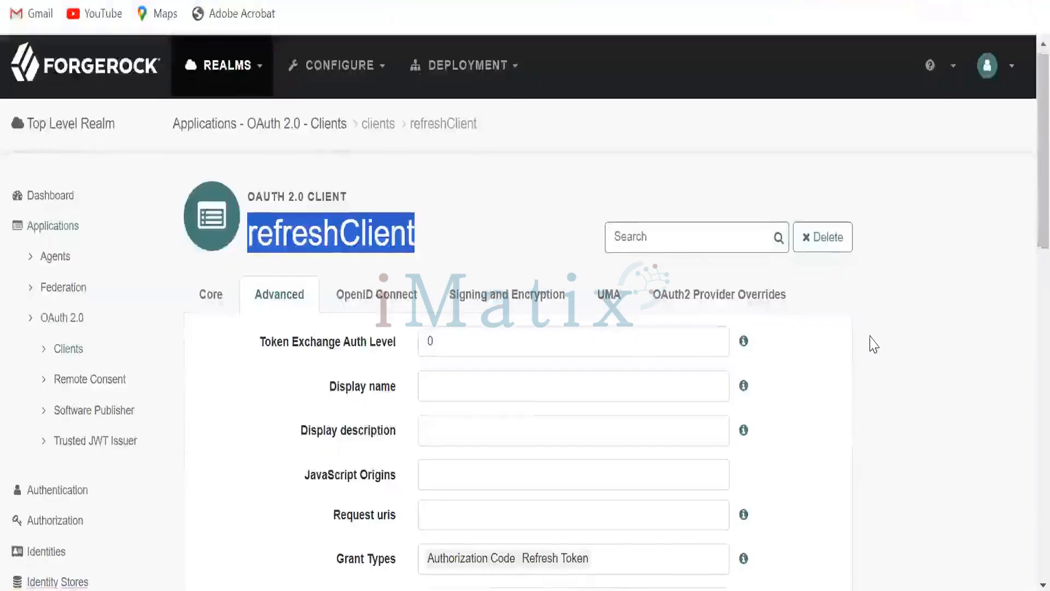
{"action": "scroll", "coordinate": [873, 344], "scroll_direction": "down", "scroll_amount": 3}
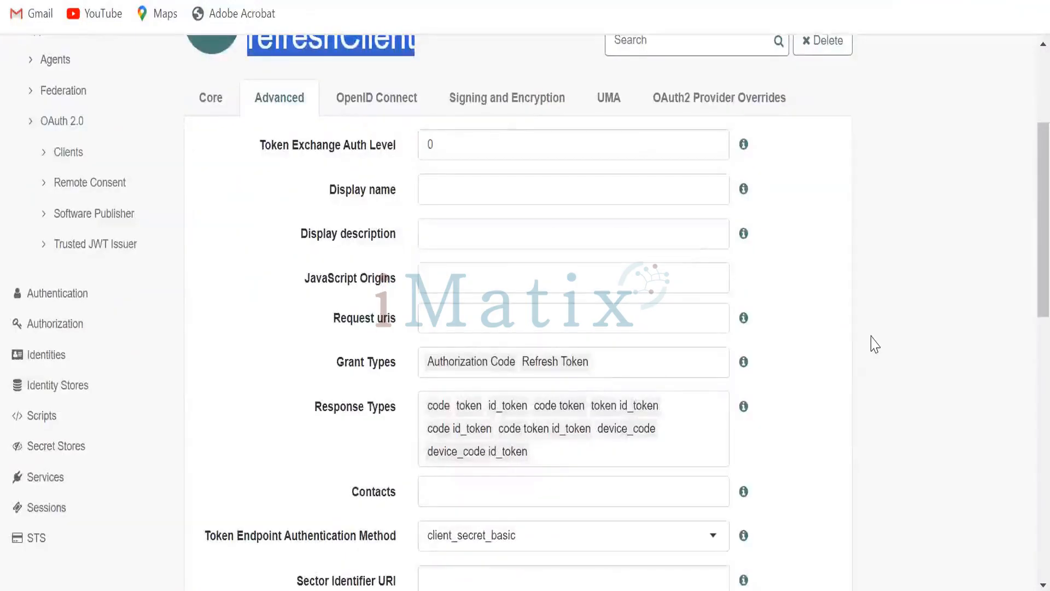
{"action": "scroll", "coordinate": [874, 344], "scroll_direction": "up", "scroll_amount": 3}
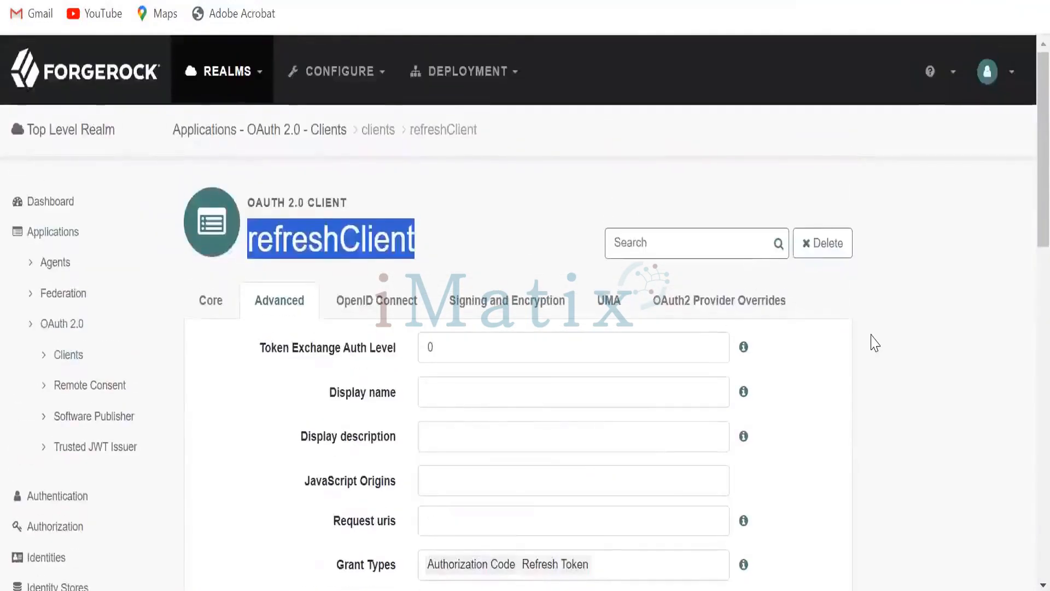
{"action": "left_click", "coordinate": [874, 343]}
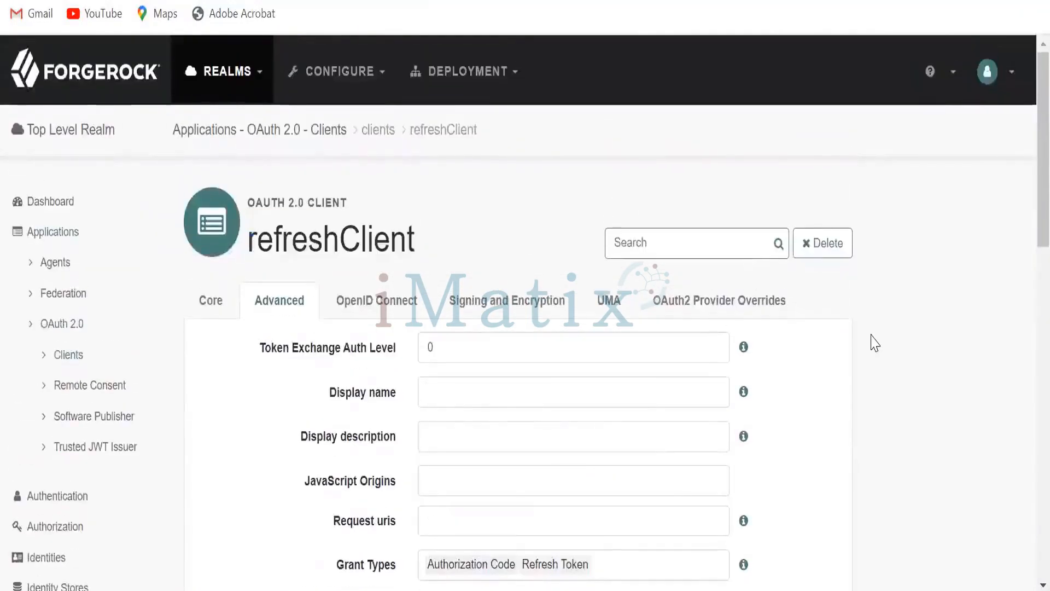
- In the OAuth2 Provider service's Core settings, enable Use Macaroon Access and Refresh Tokens and save the changes
{"action": "left_click", "coordinate": [300, 137]}
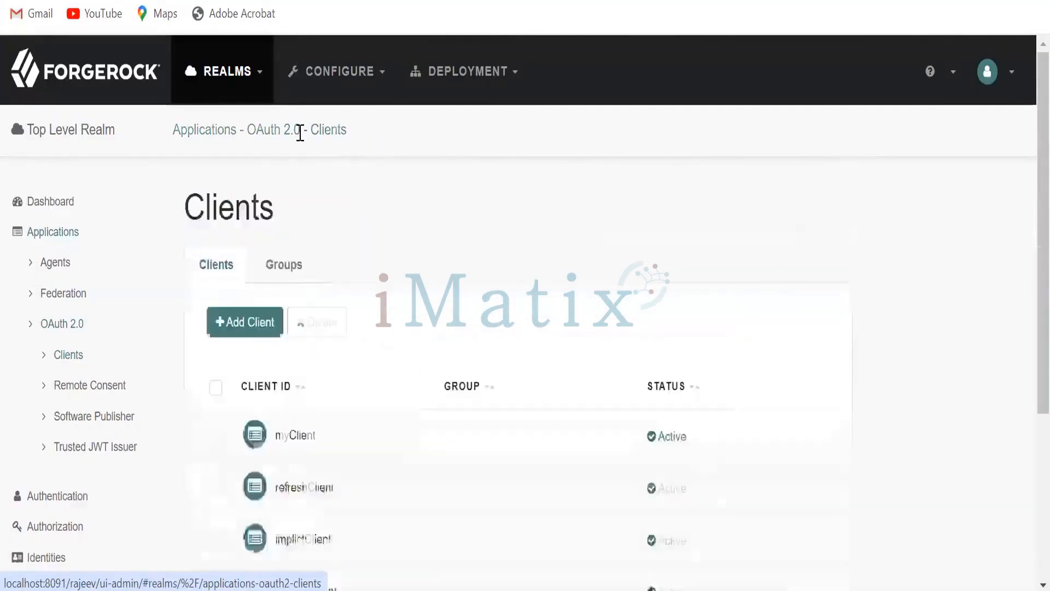
{"action": "scroll", "coordinate": [661, 282], "scroll_direction": "down", "scroll_amount": 5}
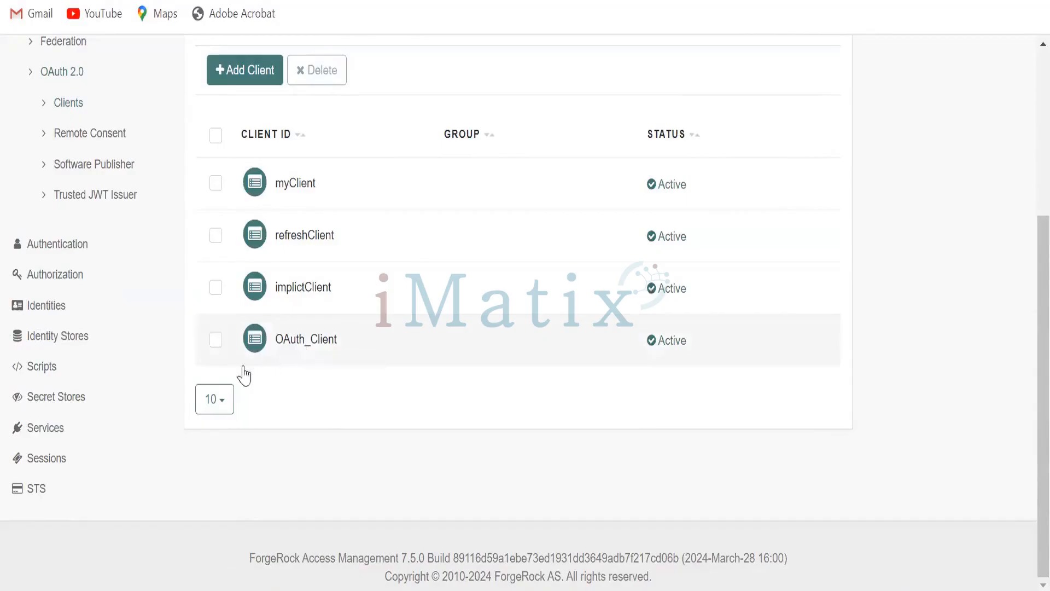
{"action": "left_click", "coordinate": [63, 430]}
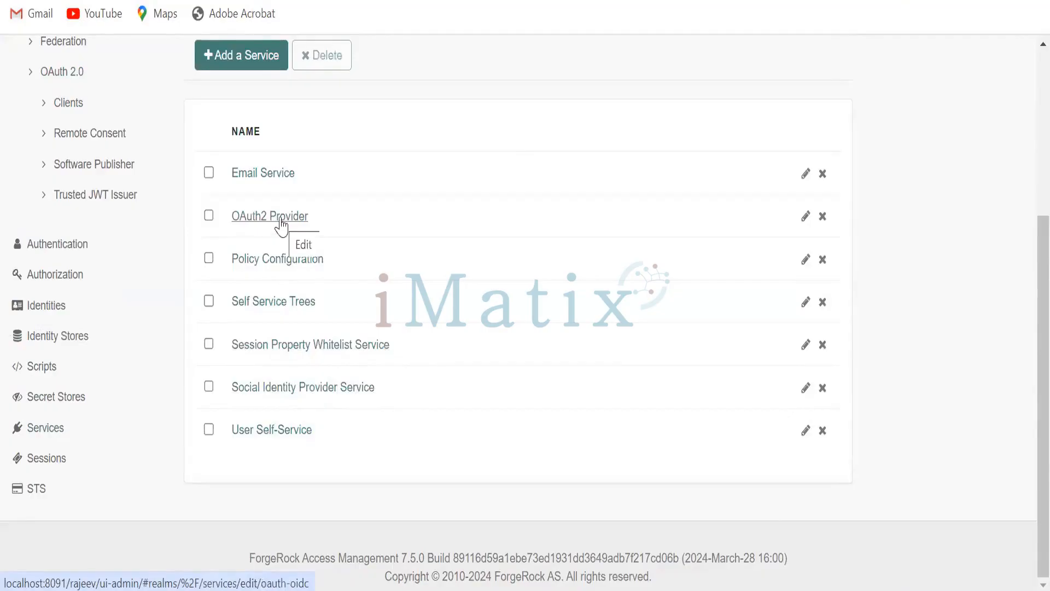
{"action": "left_click", "coordinate": [281, 226]}
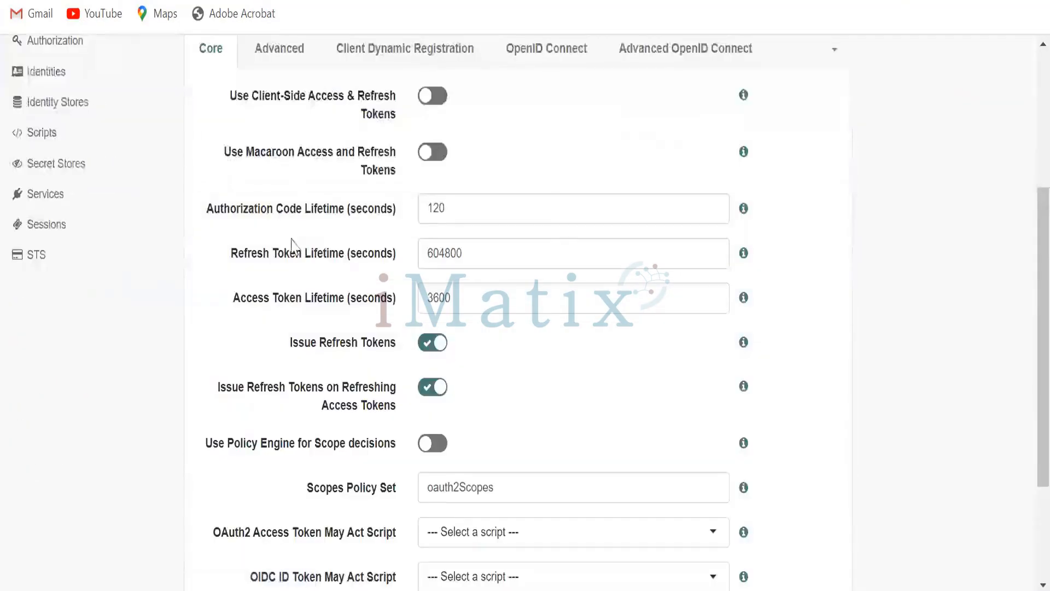
{"action": "scroll", "coordinate": [830, 352], "scroll_direction": "up", "scroll_amount": 4}
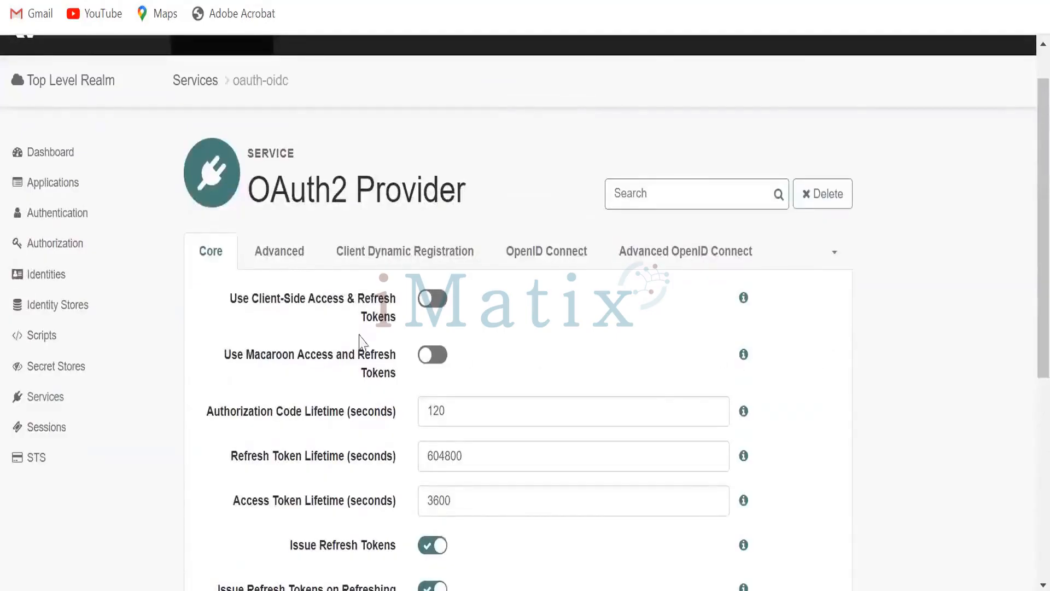
{"action": "left_click", "coordinate": [311, 259]}
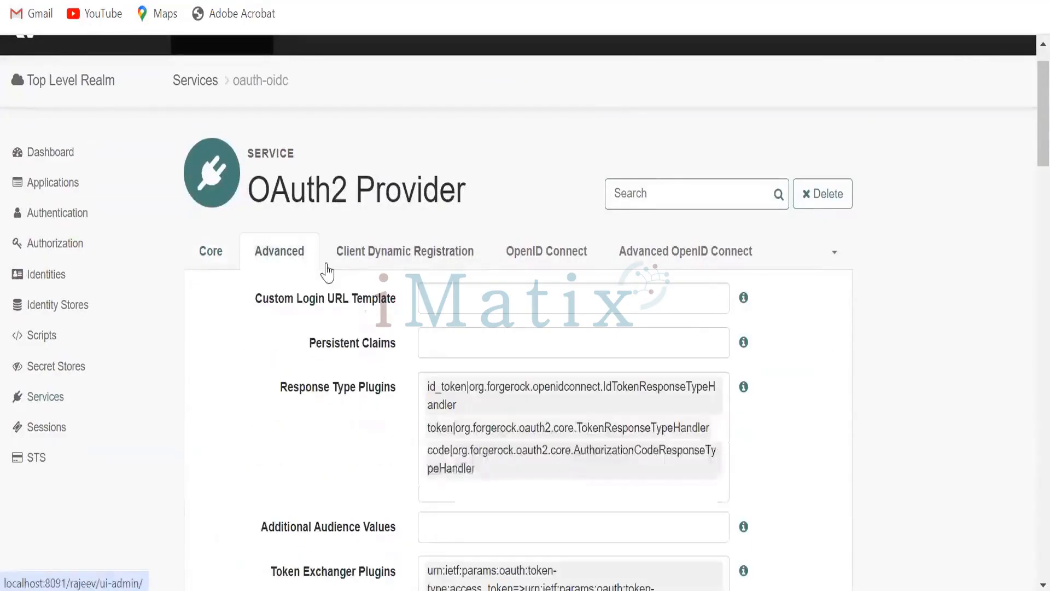
{"action": "left_click", "coordinate": [221, 259]}
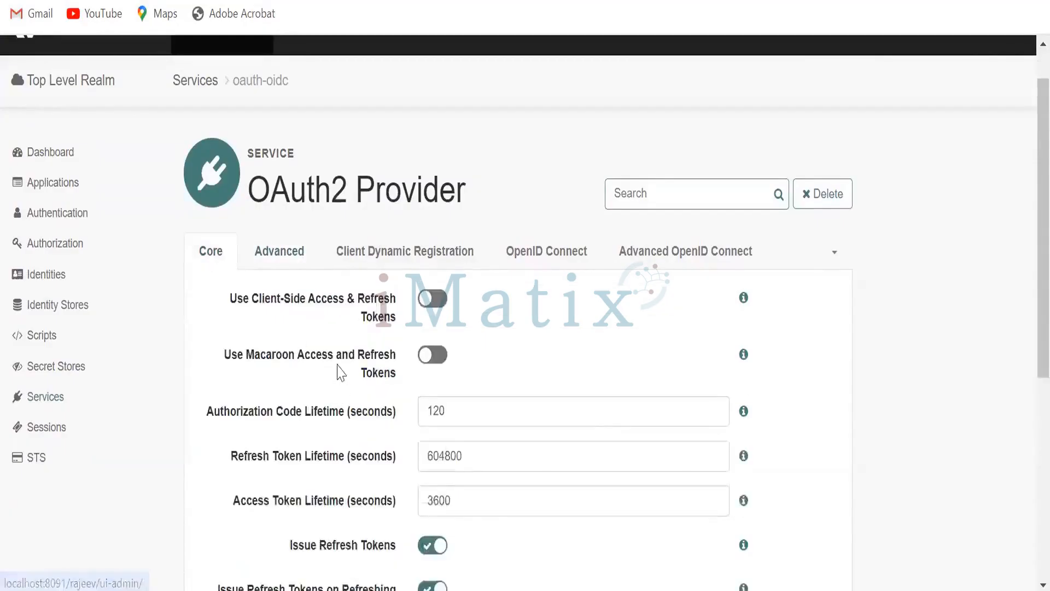
{"action": "left_click", "coordinate": [442, 357]}
{"action": "scroll", "coordinate": [492, 344], "scroll_direction": "down", "scroll_amount": 2}
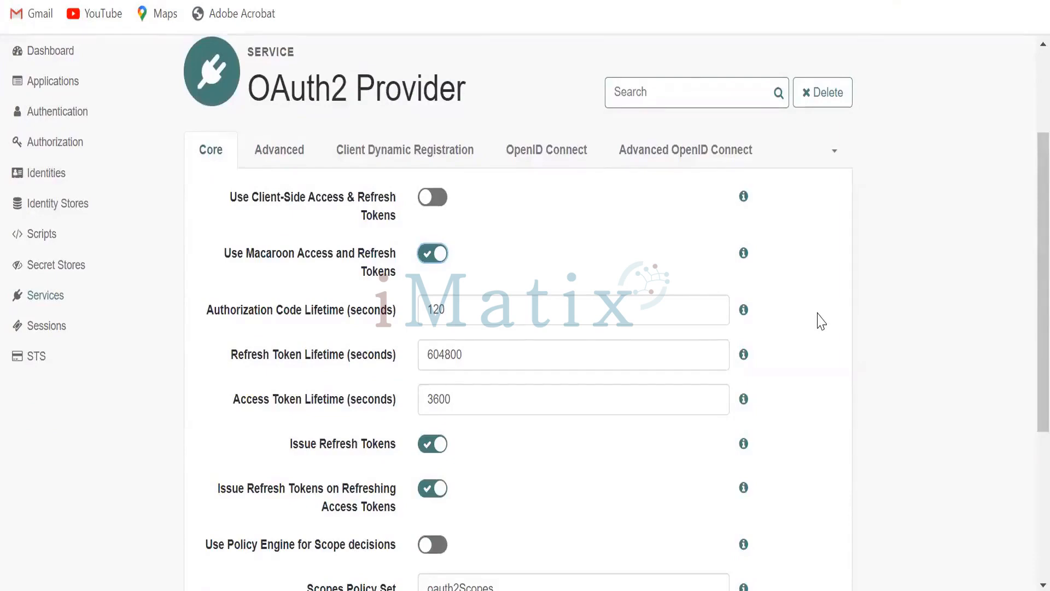
{"action": "scroll", "coordinate": [821, 321], "scroll_direction": "down", "scroll_amount": 5}
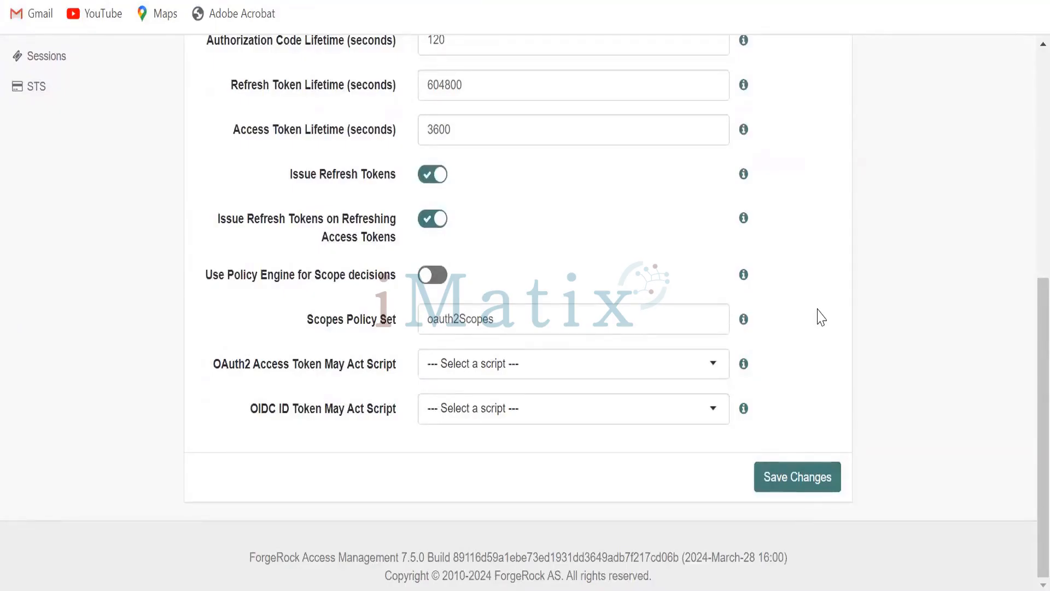
{"action": "left_click", "coordinate": [799, 478]}
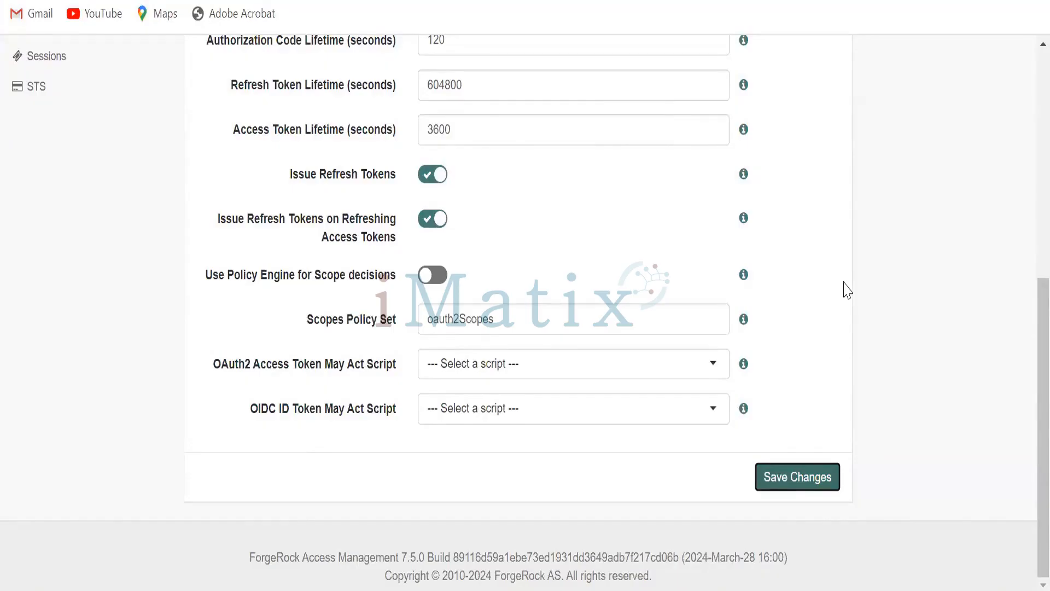
- Review the OAuth2 Provider service's Advanced settings, including plugins, signing algorithm and grant types
{"action": "scroll", "coordinate": [847, 290], "scroll_direction": "up", "scroll_amount": 7}
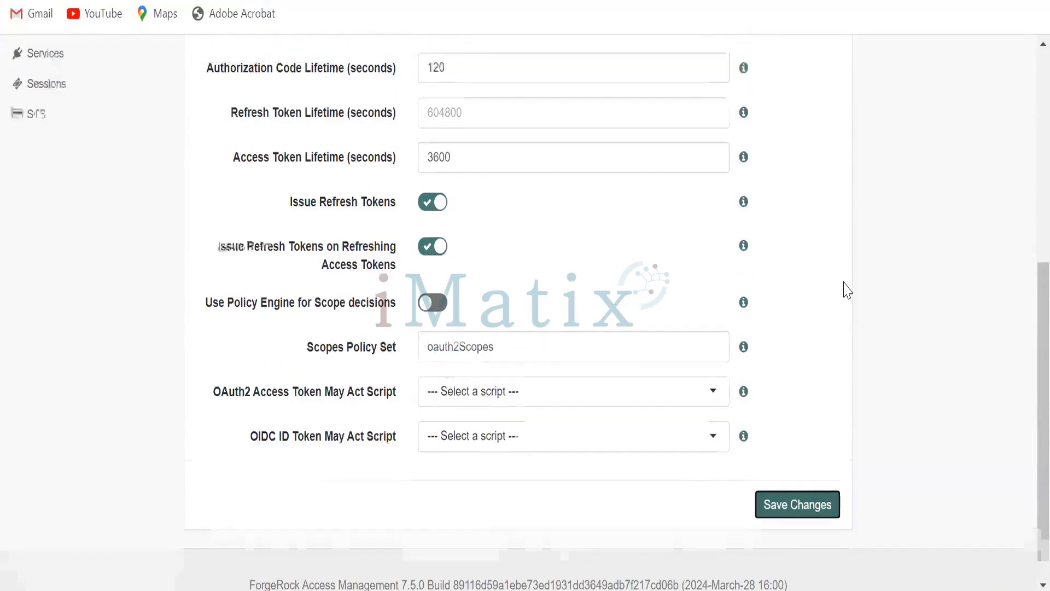
{"action": "scroll", "coordinate": [846, 290], "scroll_direction": "down", "scroll_amount": 2}
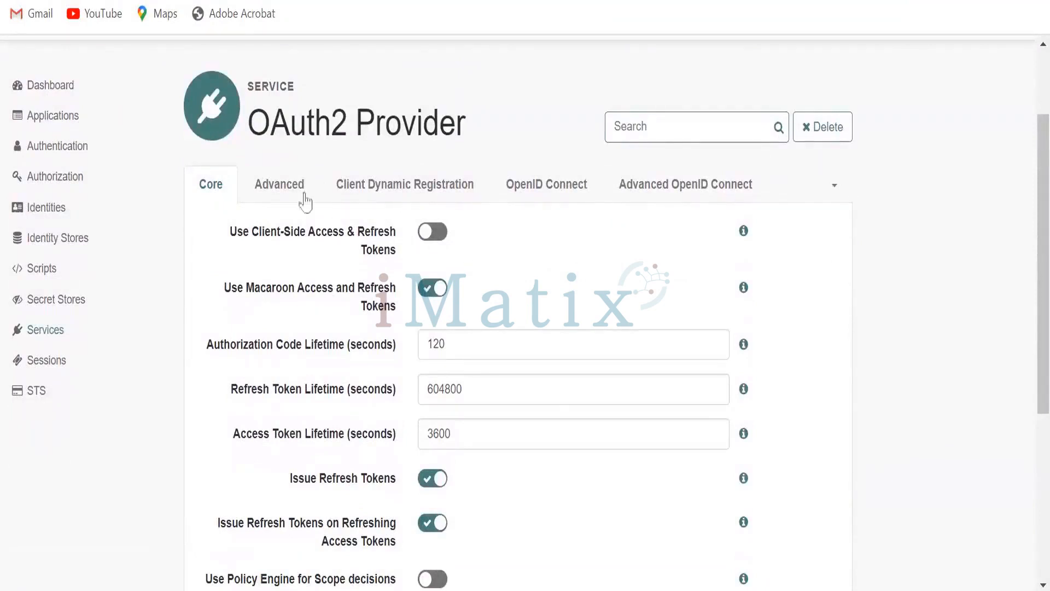
{"action": "left_click", "coordinate": [285, 189]}
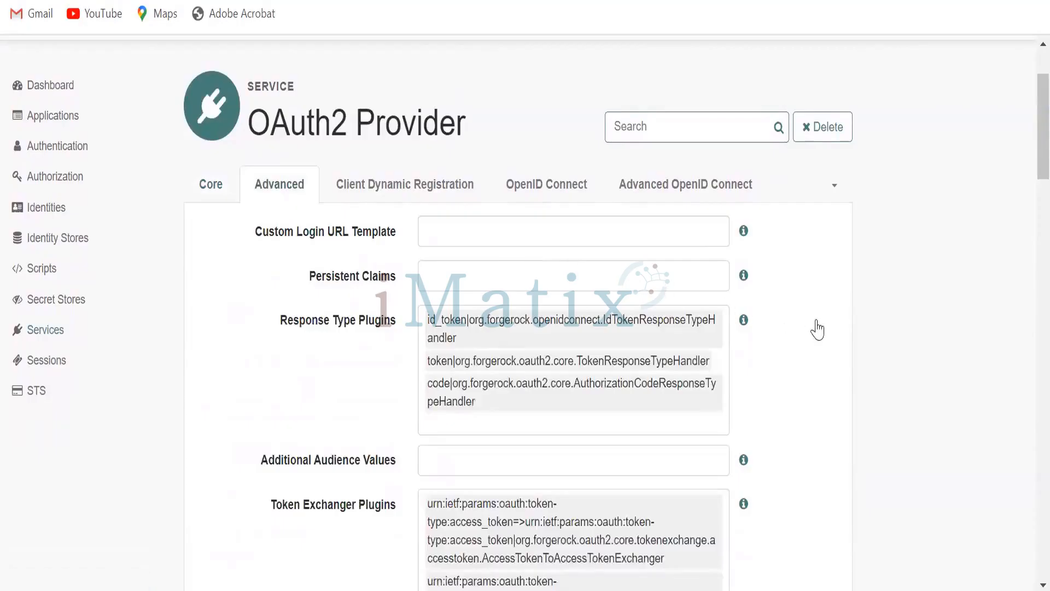
{"action": "scroll", "coordinate": [818, 330], "scroll_direction": "down", "scroll_amount": 2}
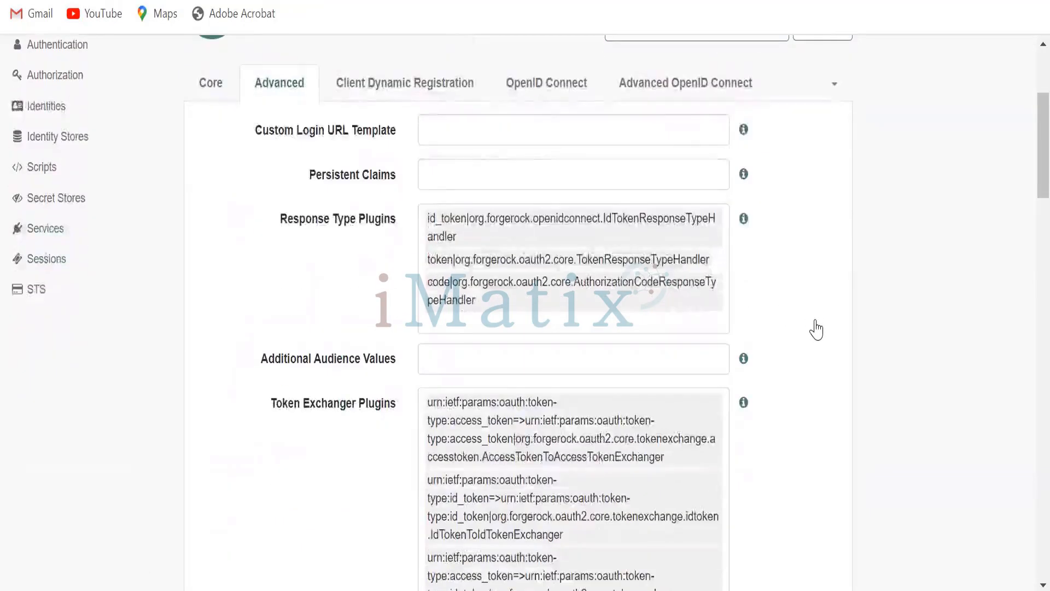
{"action": "scroll", "coordinate": [816, 330], "scroll_direction": "down", "scroll_amount": 4}
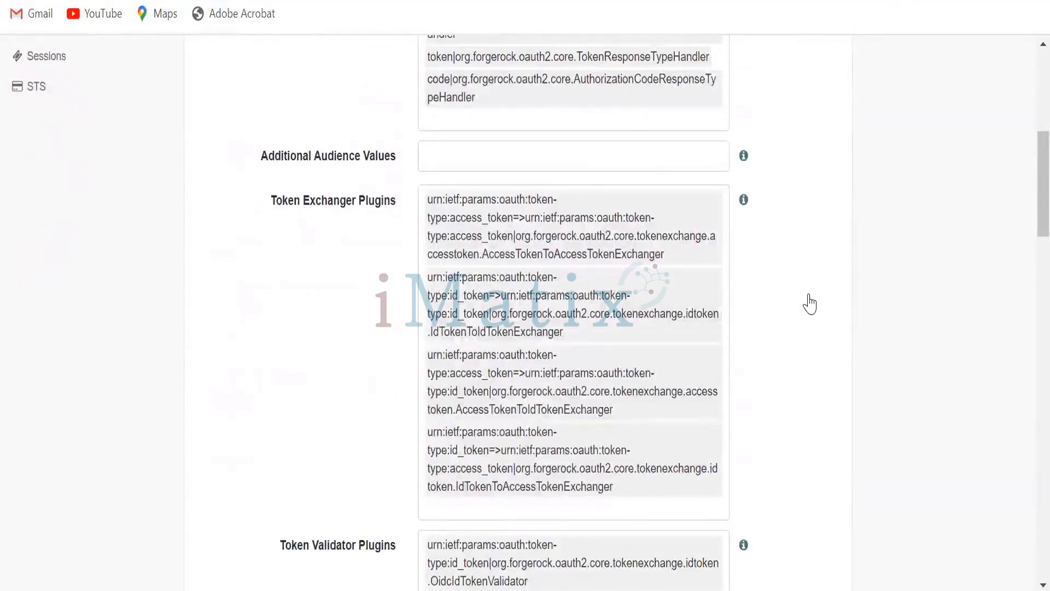
{"action": "scroll", "coordinate": [809, 304], "scroll_direction": "down", "scroll_amount": 2}
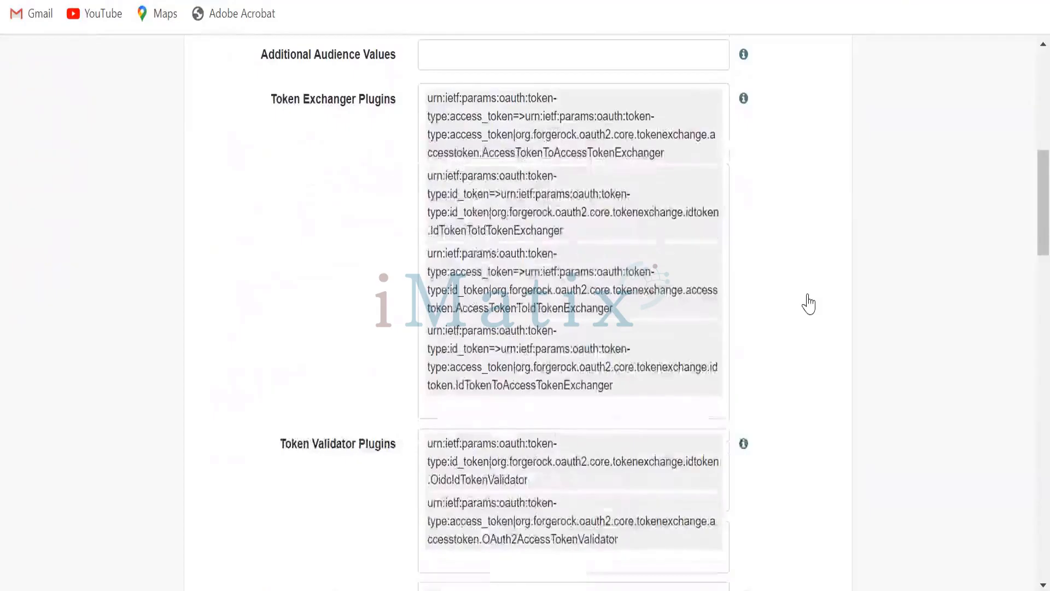
{"action": "scroll", "coordinate": [808, 302], "scroll_direction": "up", "scroll_amount": 2}
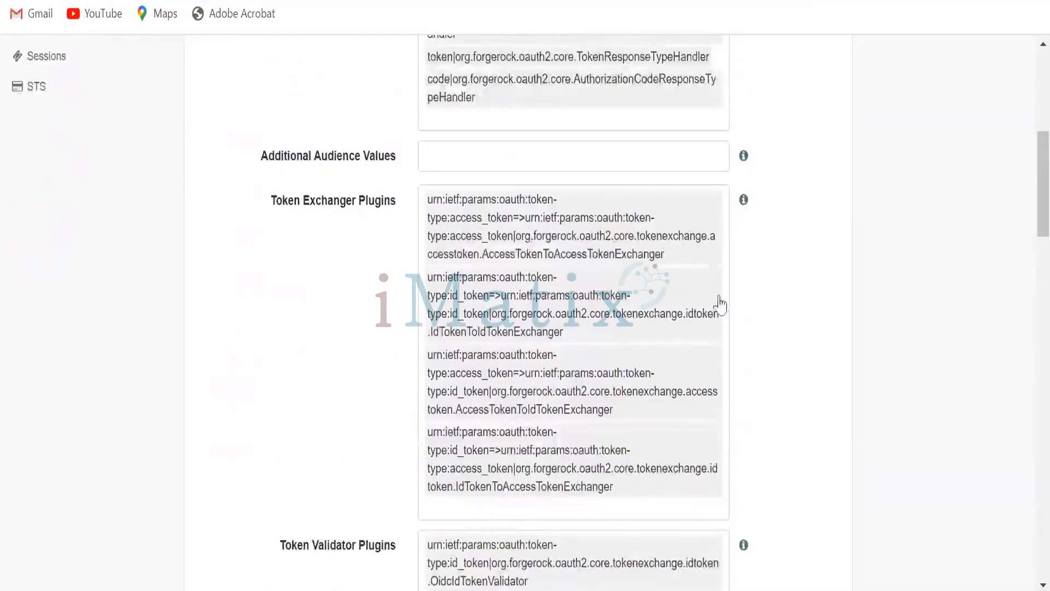
{"action": "scroll", "coordinate": [487, 356], "scroll_direction": "down", "scroll_amount": 8}
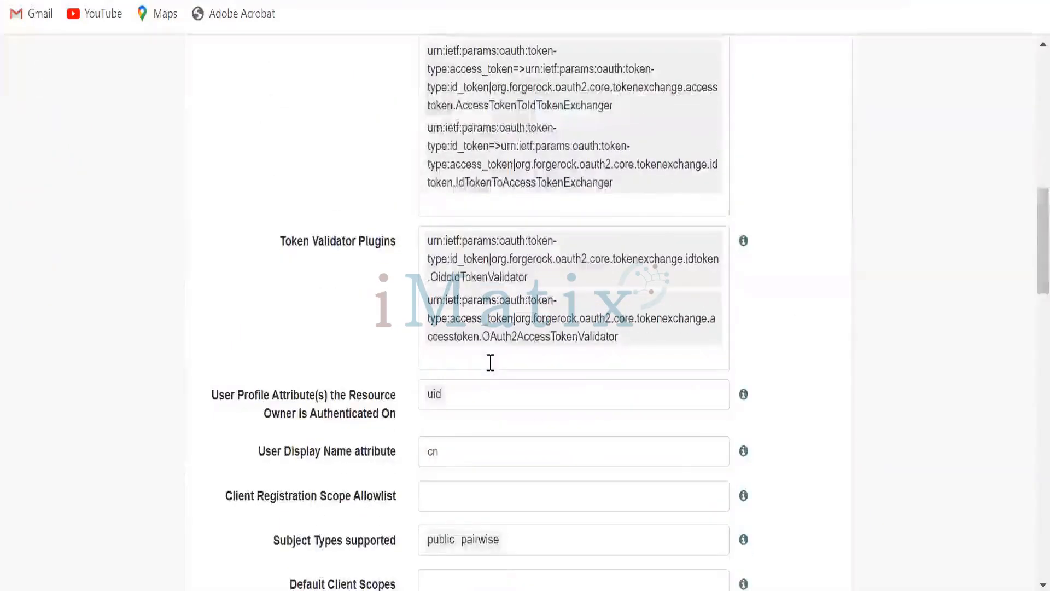
{"action": "scroll", "coordinate": [491, 362], "scroll_direction": "down", "scroll_amount": 2}
{"action": "scroll", "coordinate": [490, 364], "scroll_direction": "down", "scroll_amount": 2}
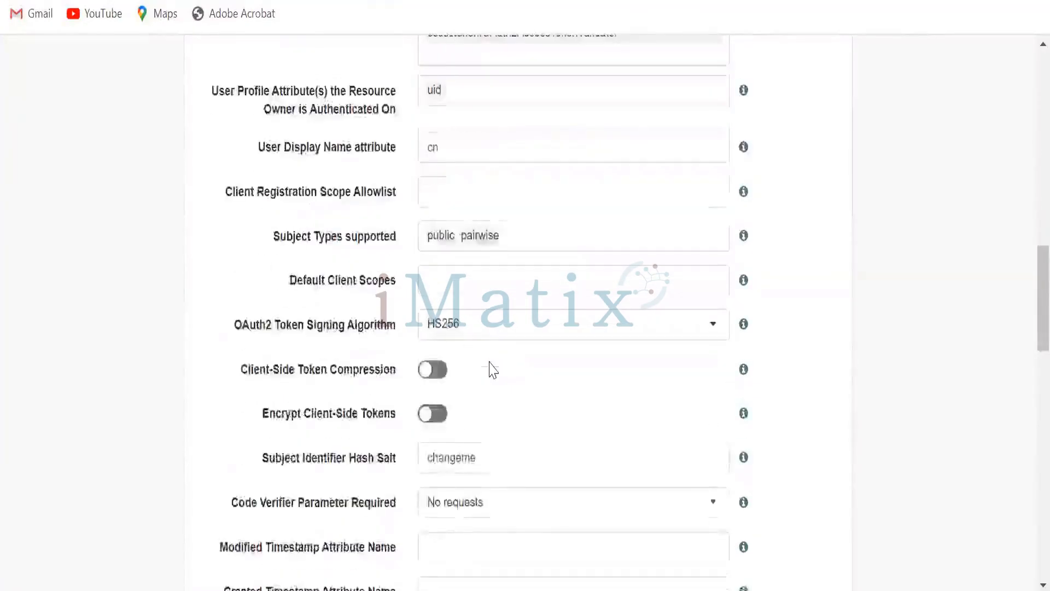
{"action": "scroll", "coordinate": [494, 370], "scroll_direction": "down", "scroll_amount": 4}
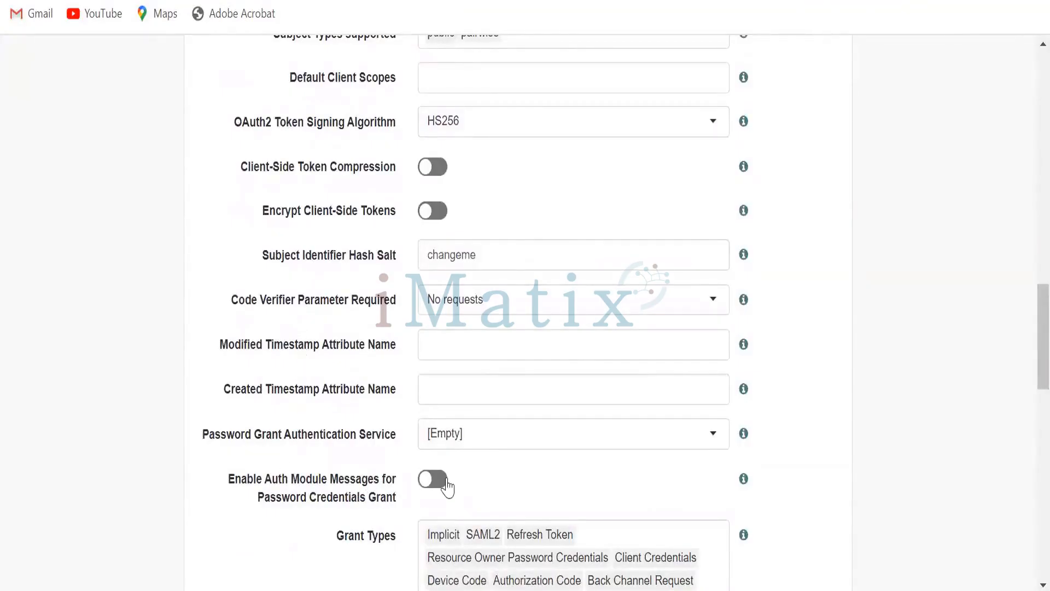
- Set the Macaroon Token Format to V2 in the OAuth2 Provider's Advanced settings and save the changes
{"action": "scroll", "coordinate": [537, 450], "scroll_direction": "down", "scroll_amount": 2}
{"action": "scroll", "coordinate": [539, 446], "scroll_direction": "down", "scroll_amount": 3}
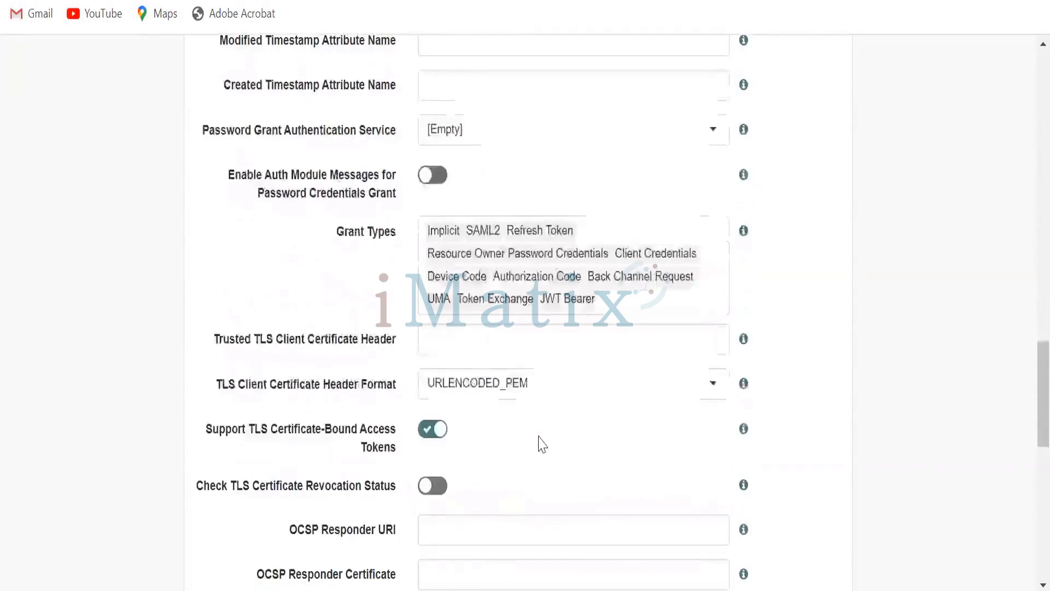
{"action": "scroll", "coordinate": [539, 446], "scroll_direction": "down", "scroll_amount": 3}
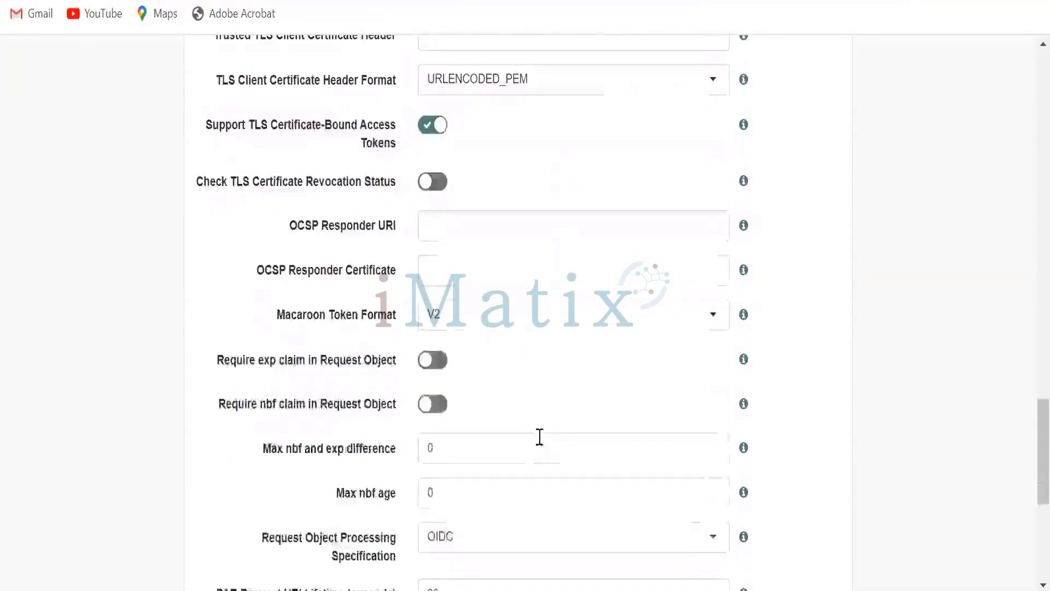
{"action": "scroll", "coordinate": [539, 437], "scroll_direction": "down", "scroll_amount": 3}
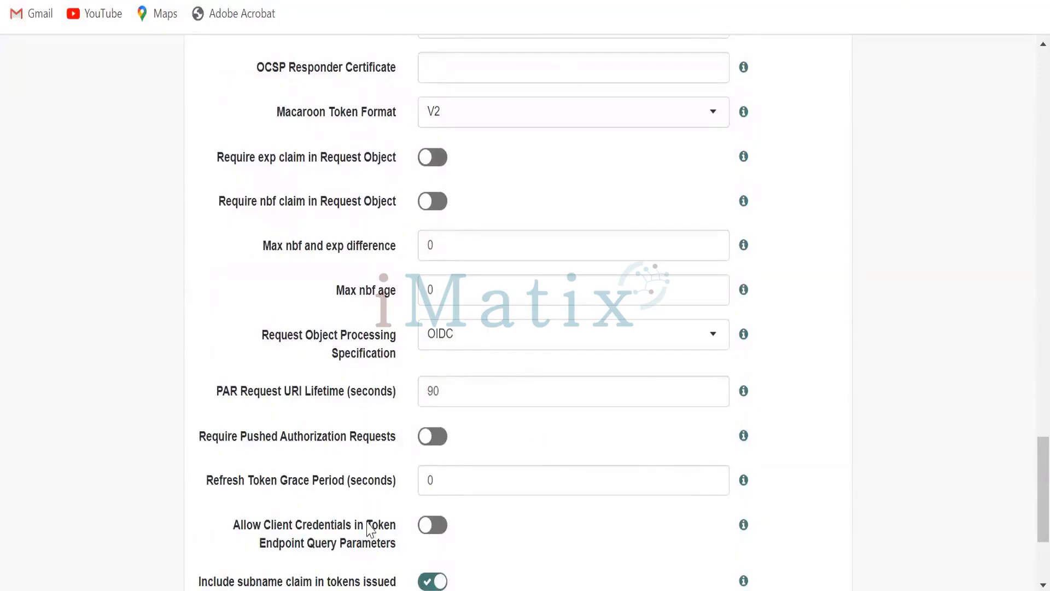
{"action": "scroll", "coordinate": [500, 455], "scroll_direction": "down", "scroll_amount": 2}
{"action": "scroll", "coordinate": [569, 413], "scroll_direction": "up", "scroll_amount": 2}
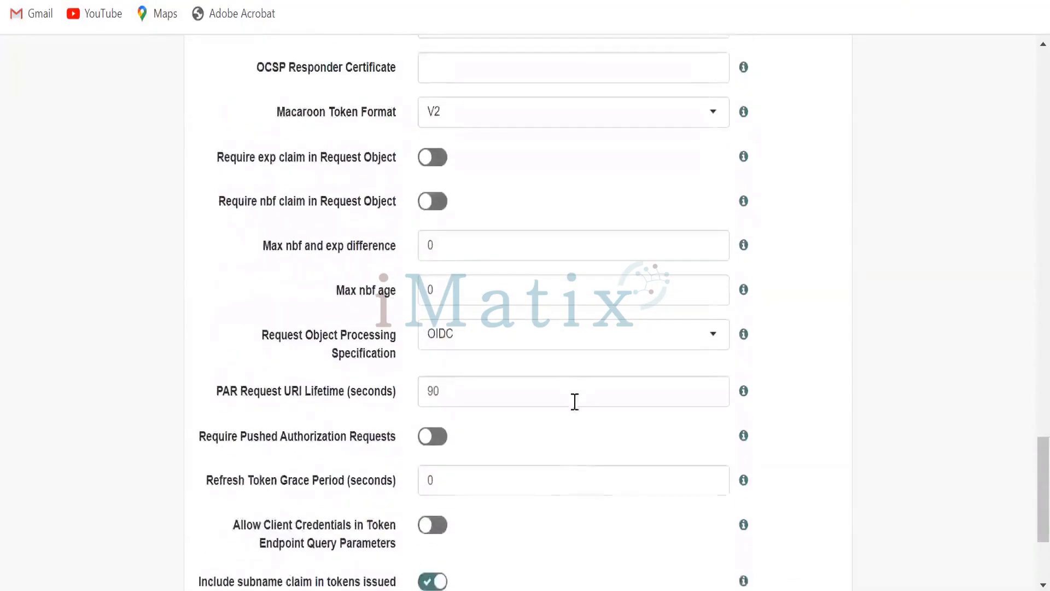
{"action": "left_click", "coordinate": [713, 112]}
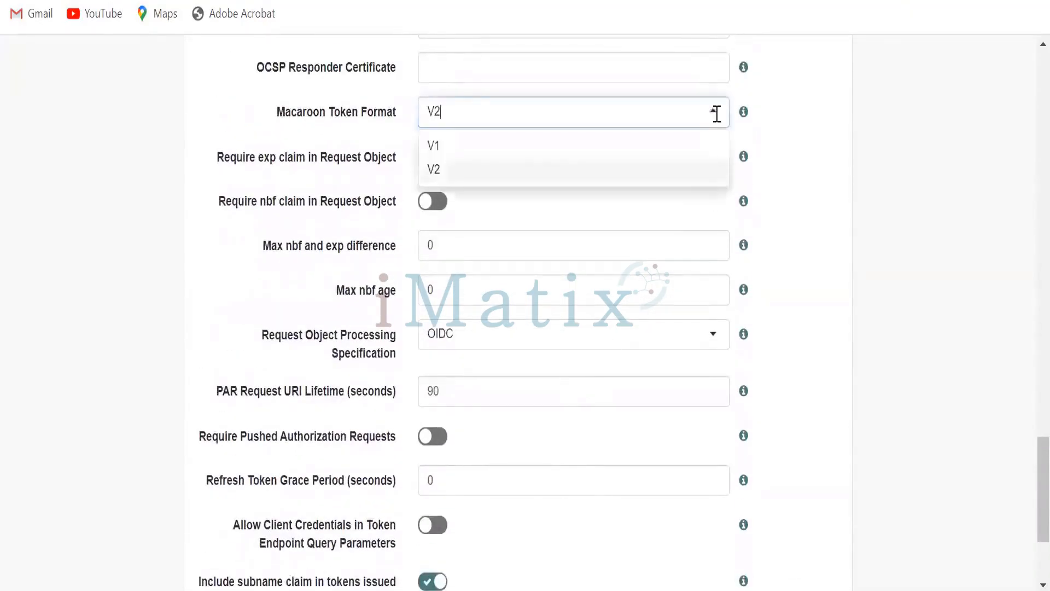
{"action": "scroll", "coordinate": [786, 214], "scroll_direction": "up", "scroll_amount": 1}
{"action": "scroll", "coordinate": [787, 214], "scroll_direction": "up", "scroll_amount": 1}
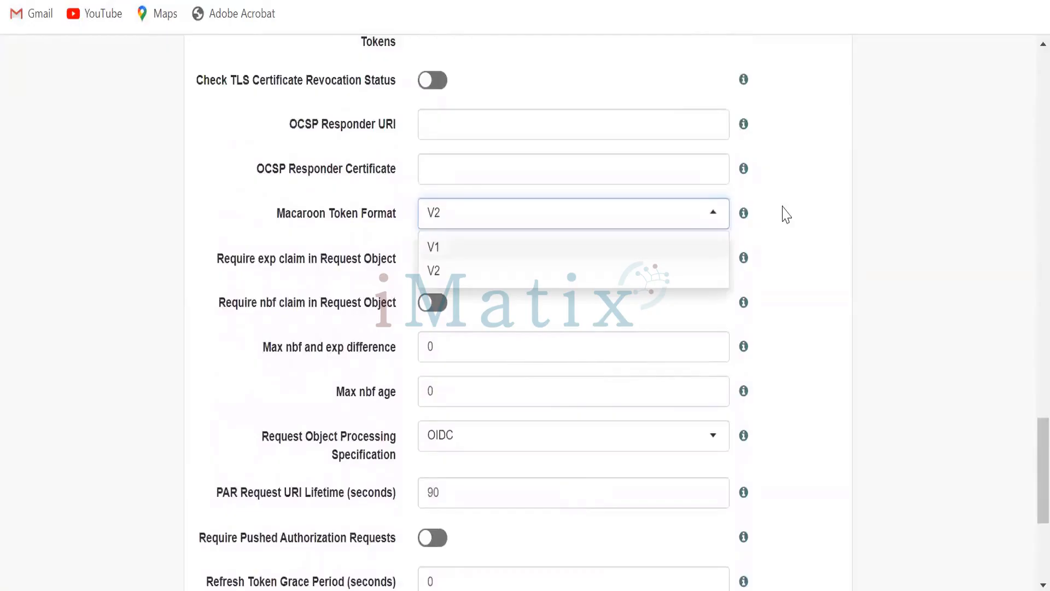
{"action": "left_click", "coordinate": [459, 272]}
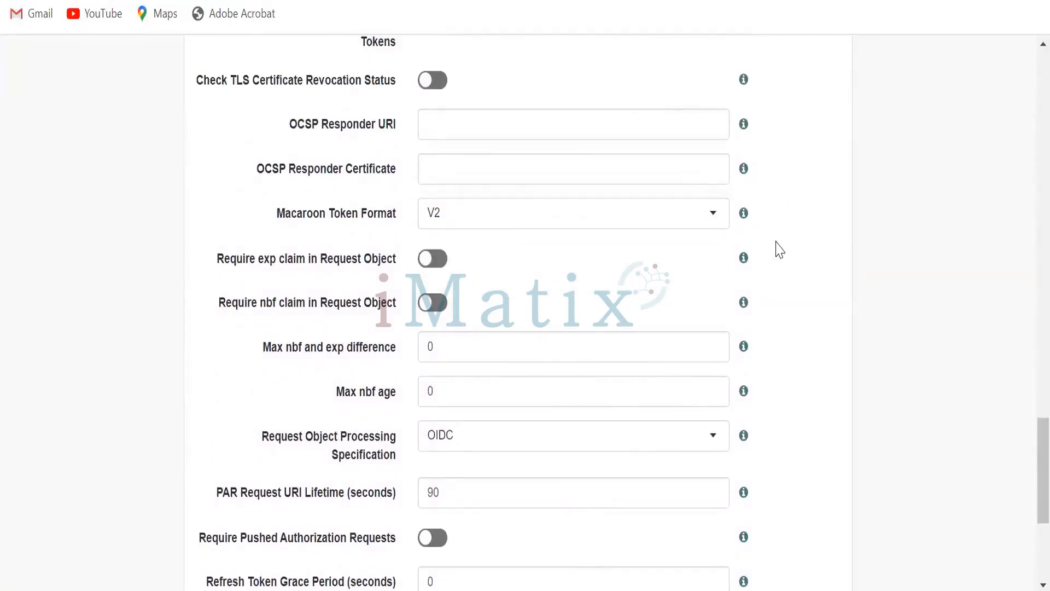
{"action": "scroll", "coordinate": [787, 248], "scroll_direction": "down", "scroll_amount": 5}
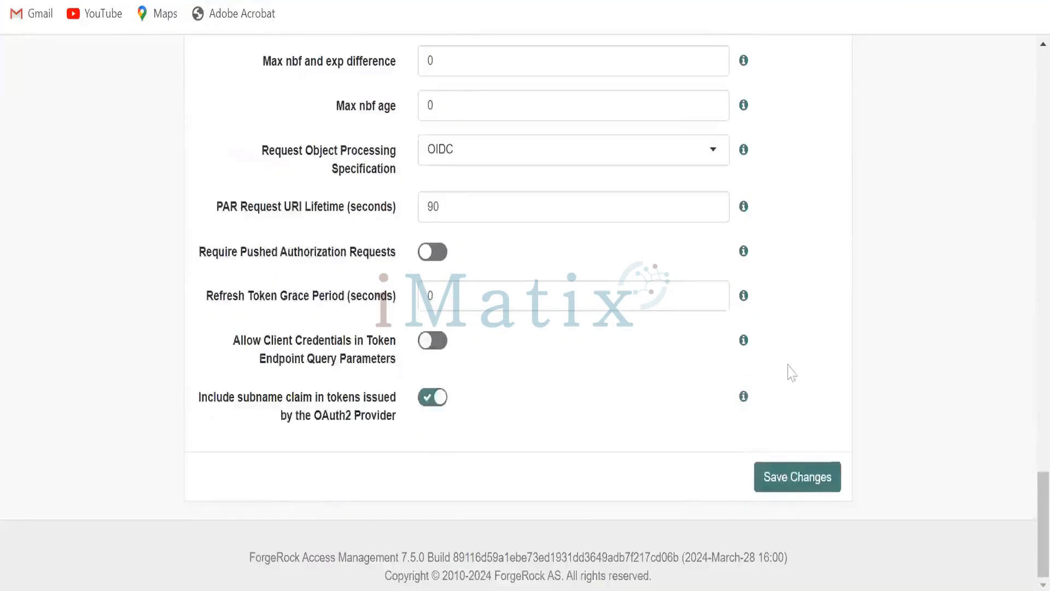
{"action": "left_click", "coordinate": [787, 476]}
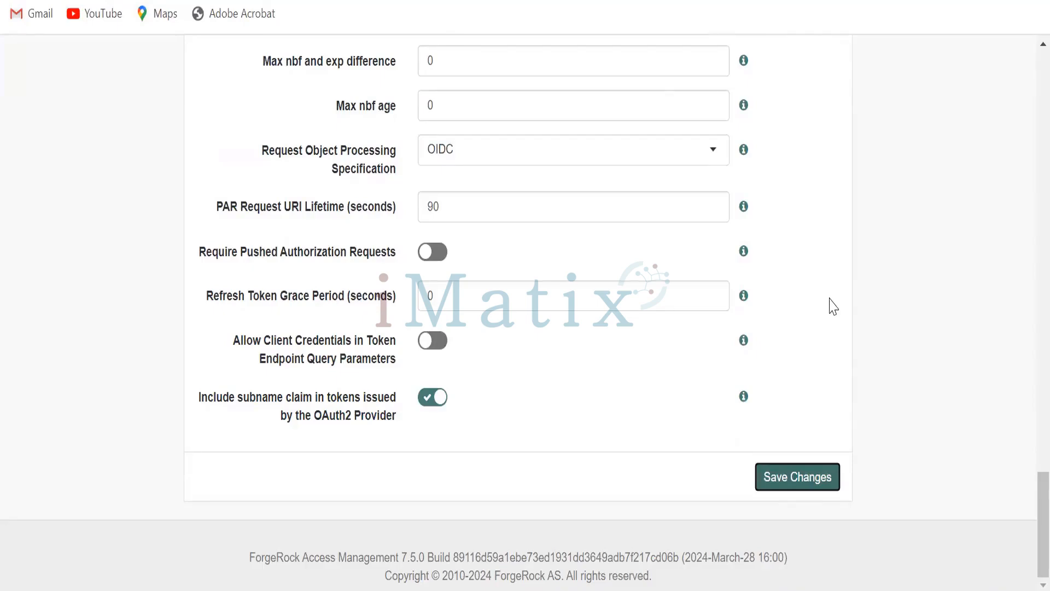
- Load the refreshClient authorization URL from the notes file in the browser to obtain a new authorization code
{"action": "scroll", "coordinate": [834, 306], "scroll_direction": "up", "scroll_amount": 4}
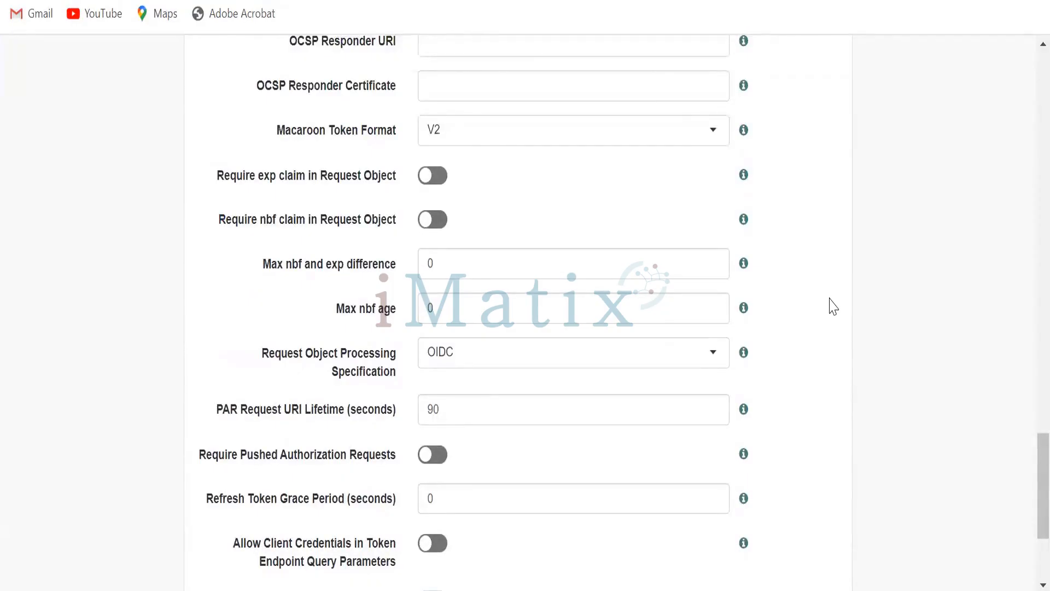
{"action": "scroll", "coordinate": [833, 307], "scroll_direction": "up", "scroll_amount": 2}
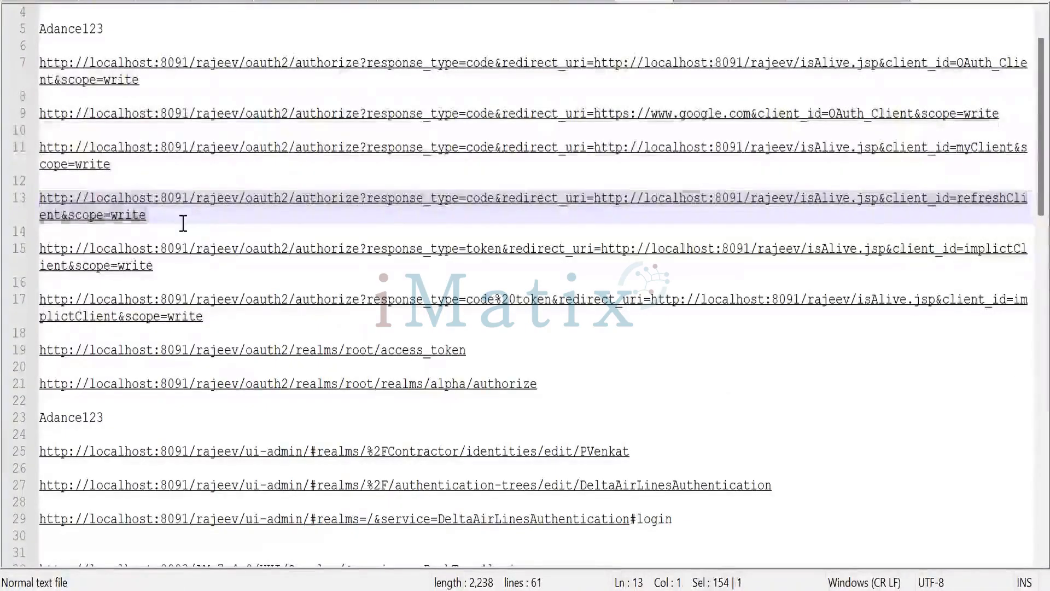
{"action": "left_click", "coordinate": [156, 218]}
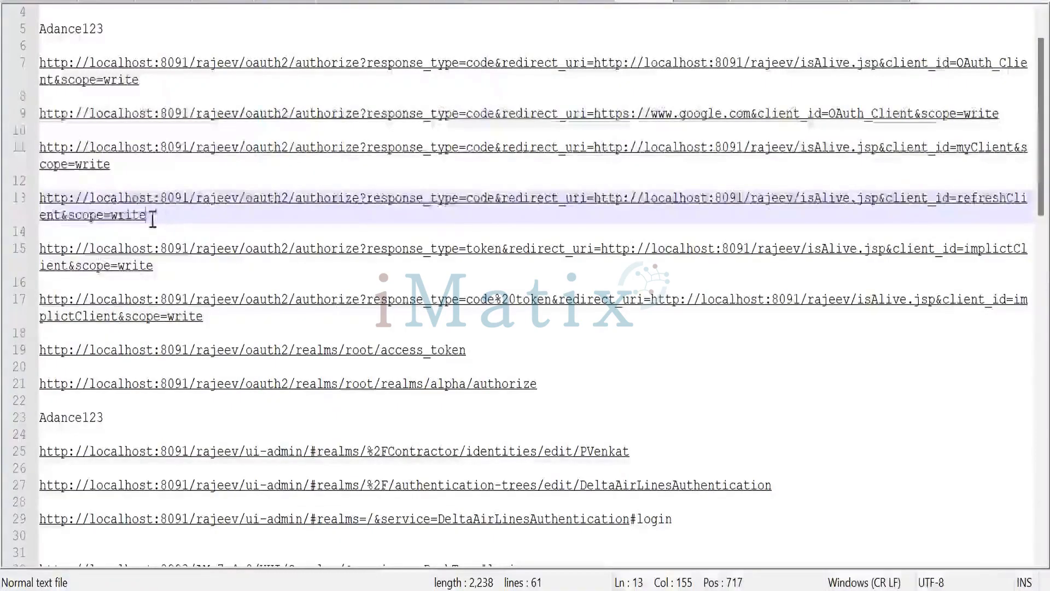
{"action": "left_click_drag", "start_coordinate": [152, 216], "coordinate": [45, 206]}
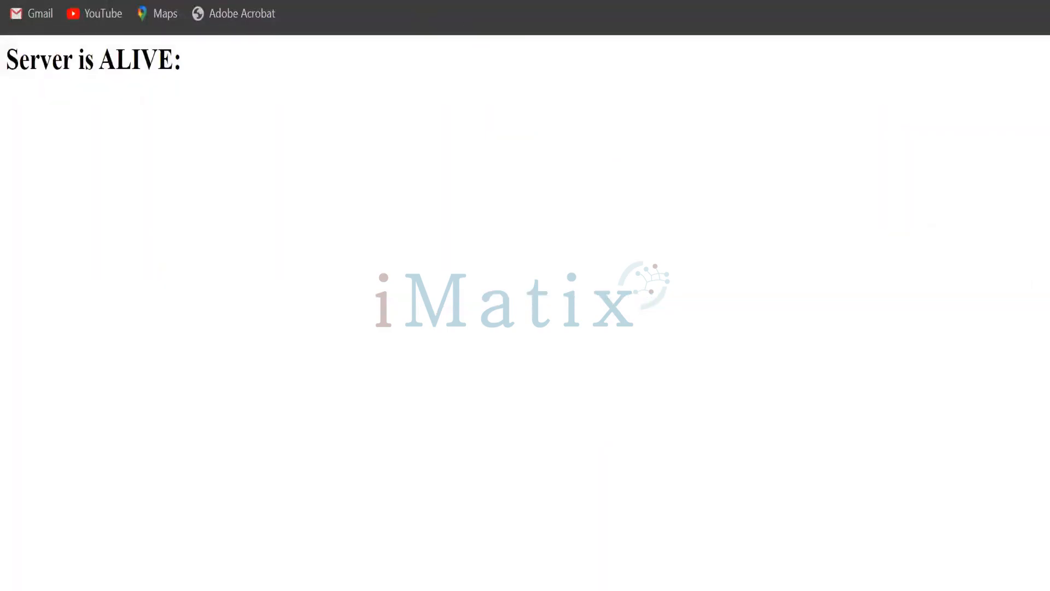
{"action": "key", "text": "ctrl+v"}
{"action": "key", "text": "Return"}
{"action": "left_click", "coordinate": [691, 405]}
{"action": "left_click", "coordinate": [971, 1]}
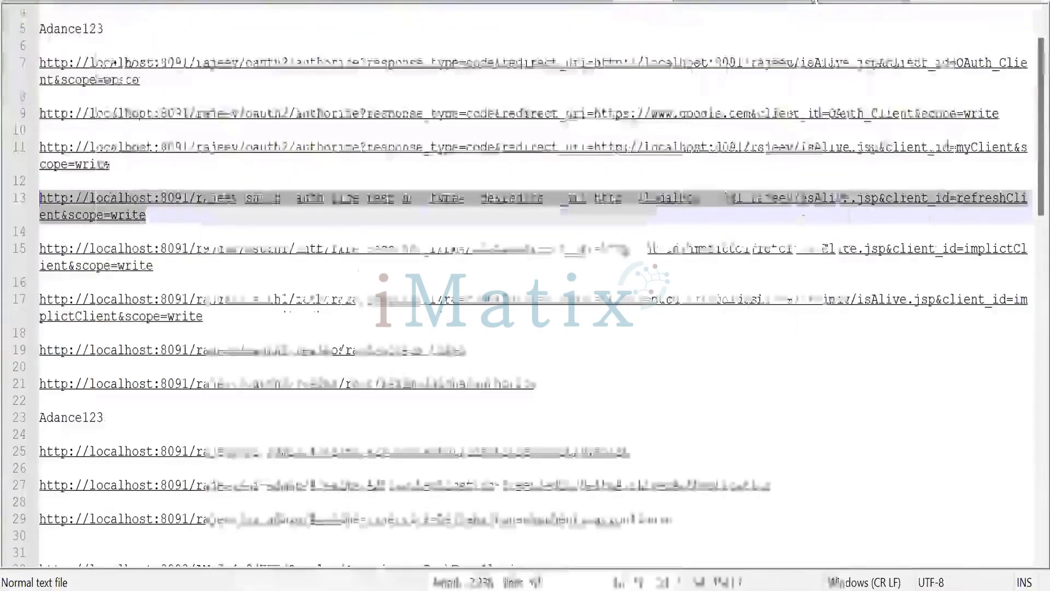
{"action": "mouse_move", "coordinate": [646, 589]}
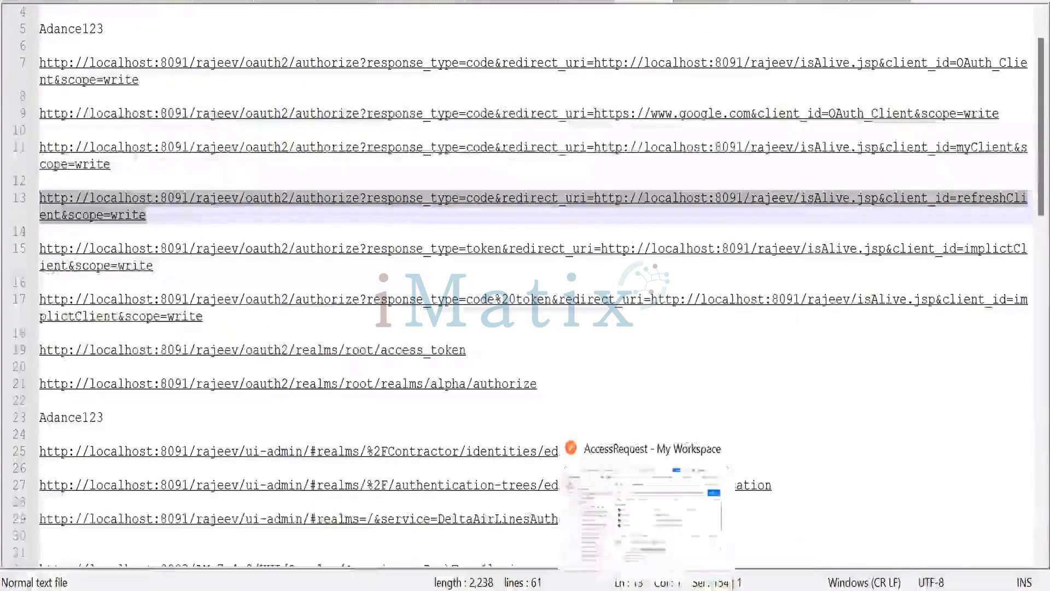
{"action": "left_click", "coordinate": [646, 589]}
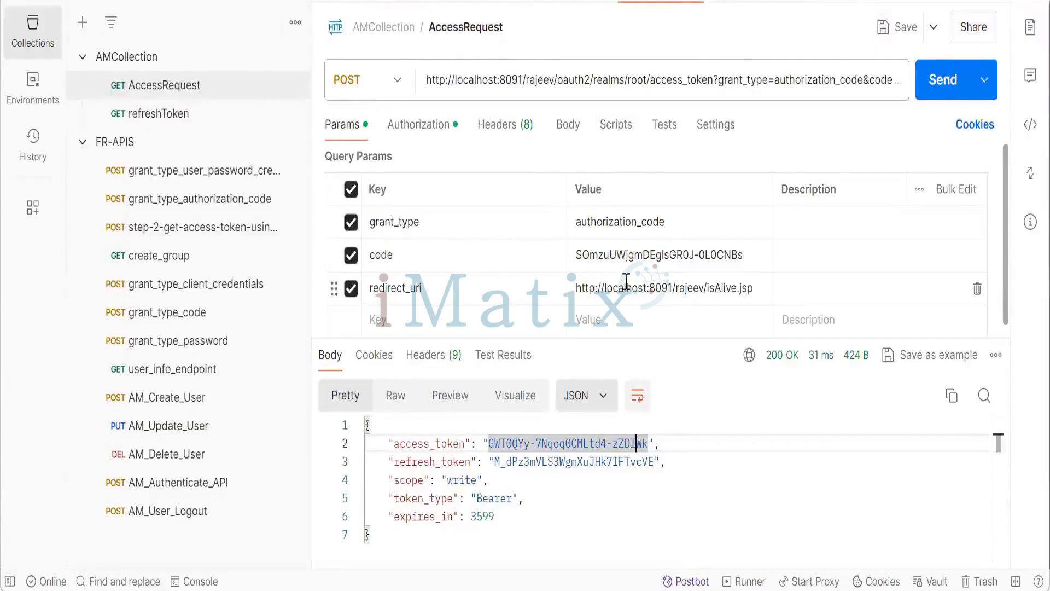
- Paste the new authorization code into the AccessRequest's code parameter and send the token request
{"action": "double_click", "coordinate": [618, 257]}
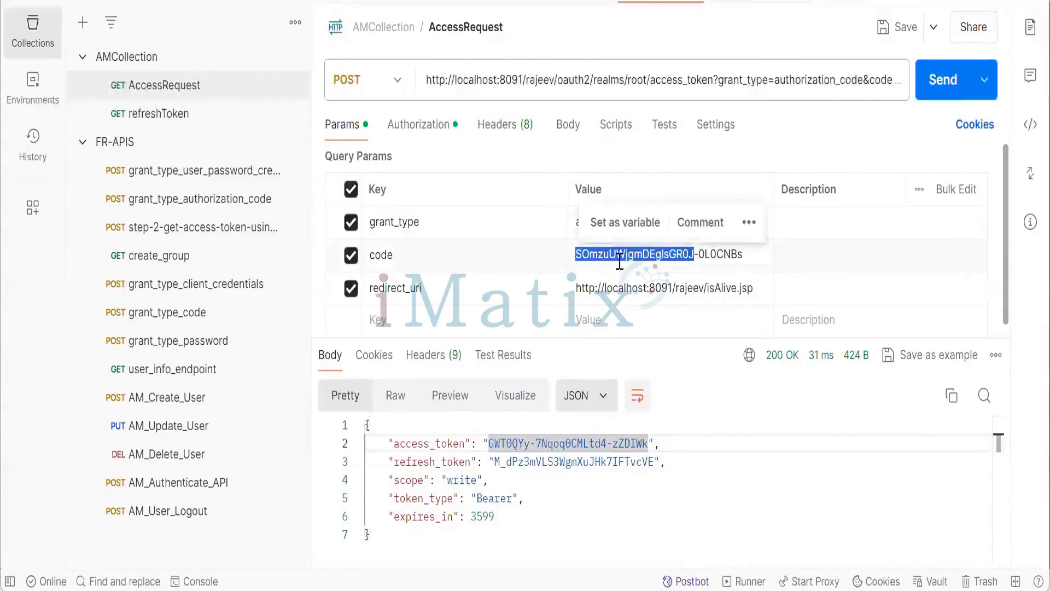
{"action": "left_click", "coordinate": [747, 254], "text": "shift"}
{"action": "type", "text": "2iydi7dMbONyuOUSShUquKi38CM"}
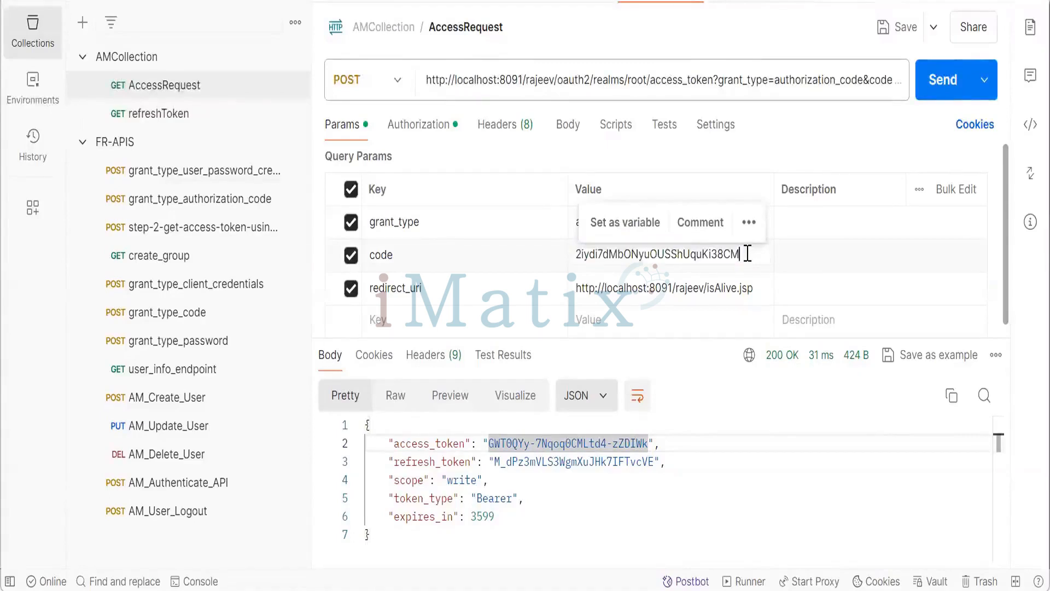
{"action": "left_click", "coordinate": [938, 82]}
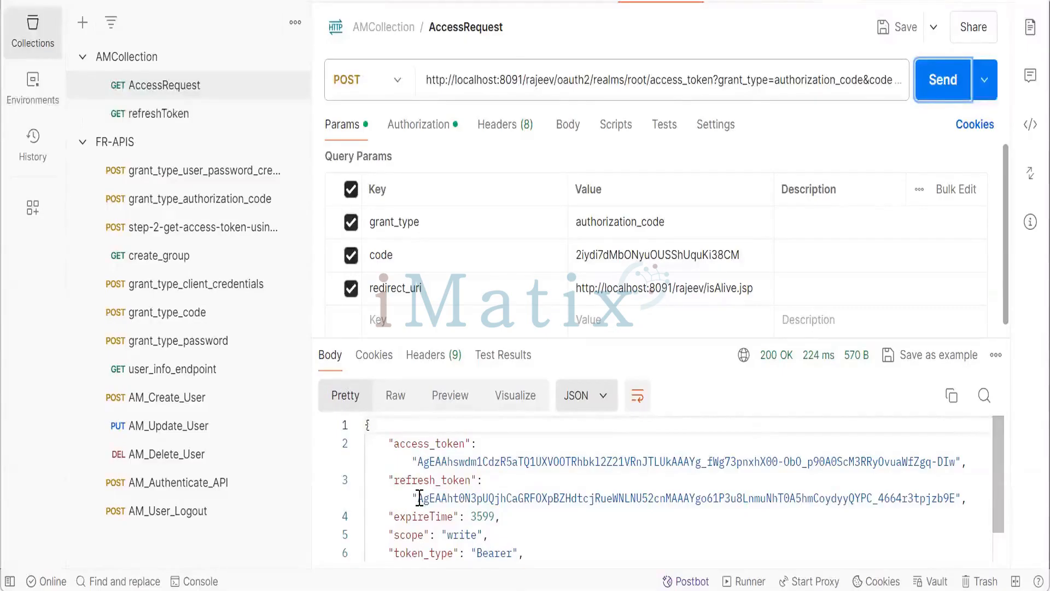
- Copy the returned macaroon refresh token into the refreshToken request's refresh_token parameter and send it
{"action": "left_click_drag", "start_coordinate": [419, 498], "coordinate": [956, 499]}
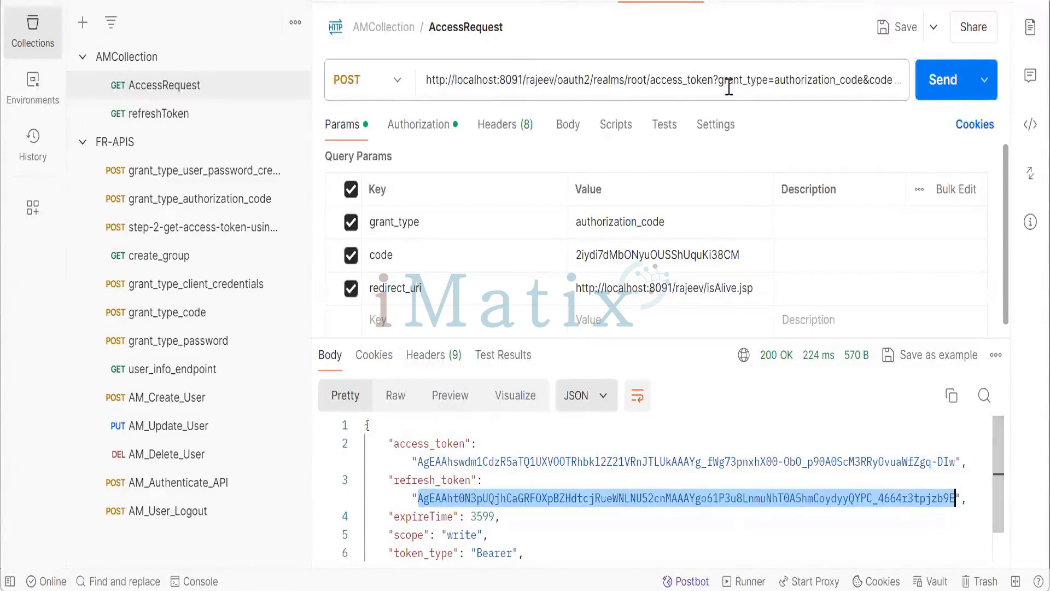
{"action": "left_click", "coordinate": [757, 2]}
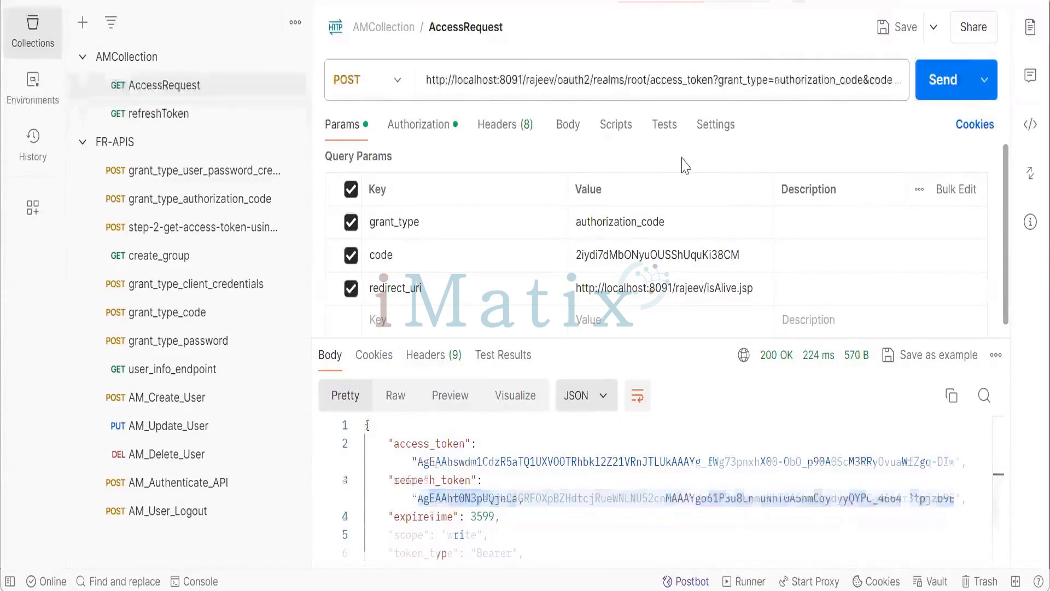
{"action": "double_click", "coordinate": [668, 254]}
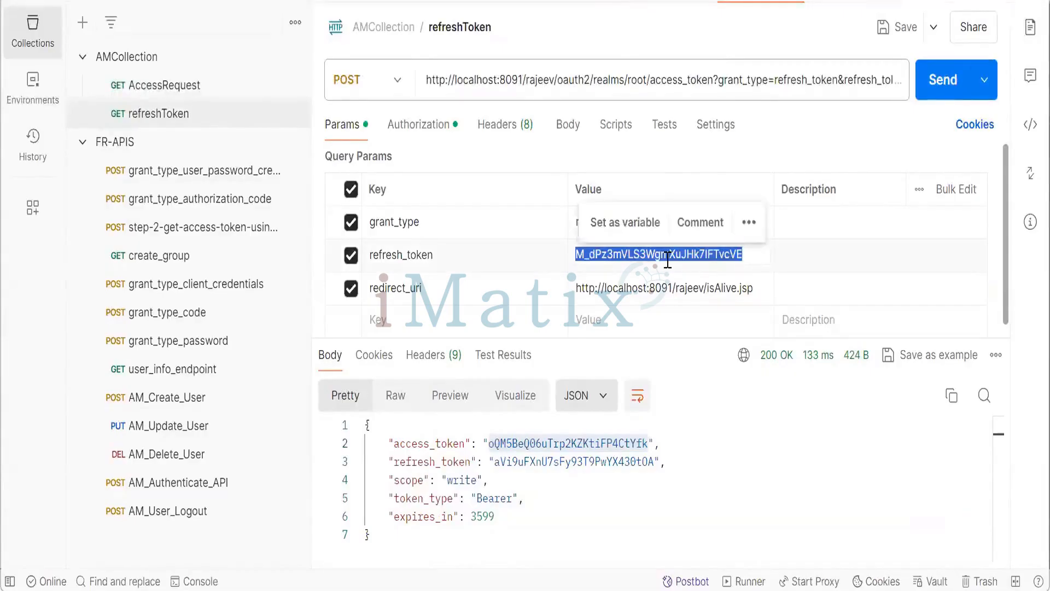
{"action": "key", "text": "ctrl+v"}
{"action": "left_click", "coordinate": [799, 257]}
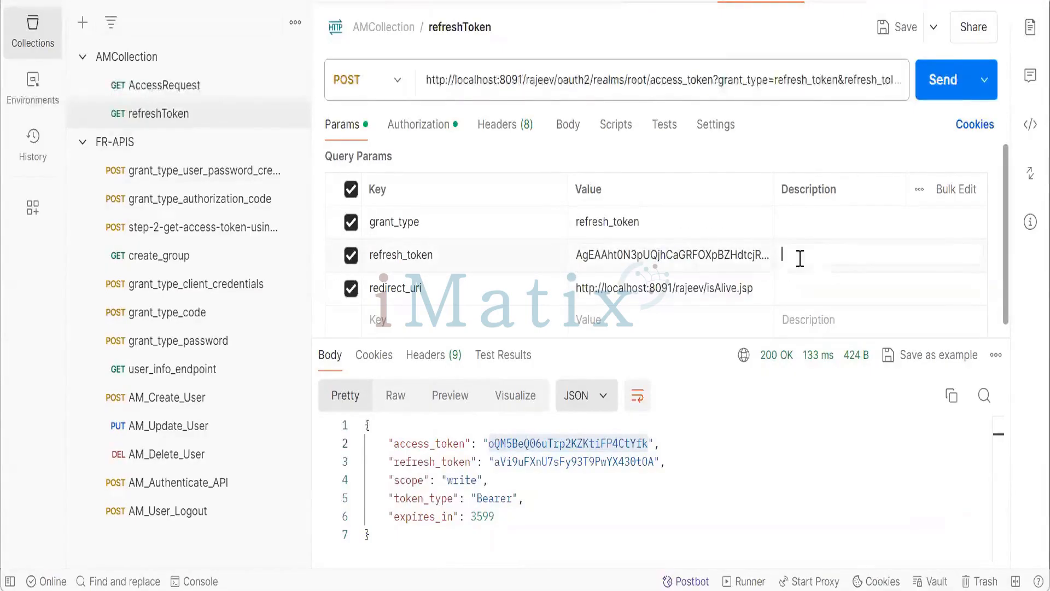
{"action": "left_click", "coordinate": [943, 80]}
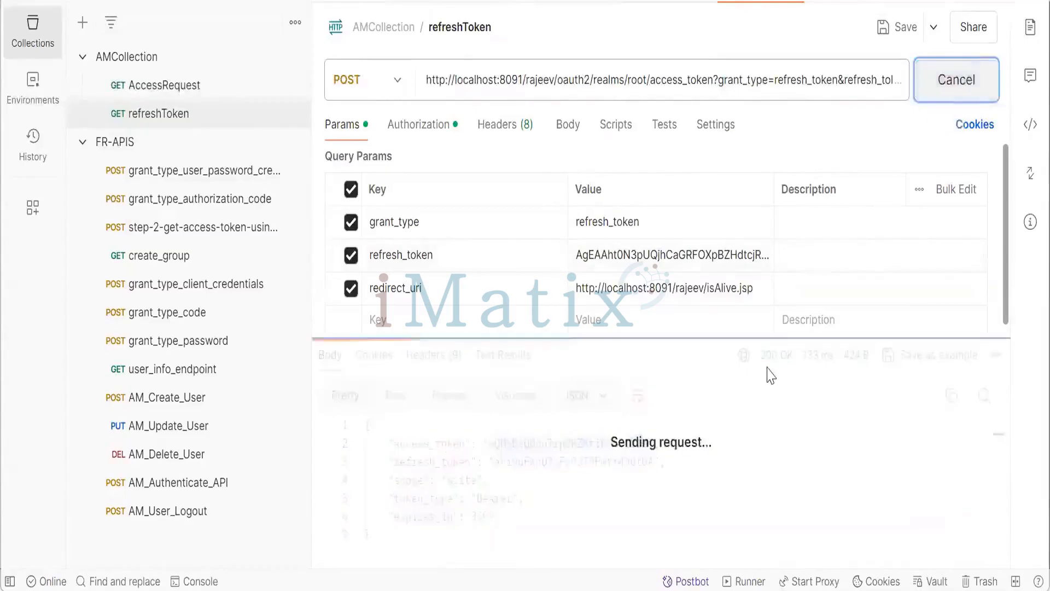
{"action": "scroll", "coordinate": [705, 480], "scroll_direction": "down", "scroll_amount": 1}
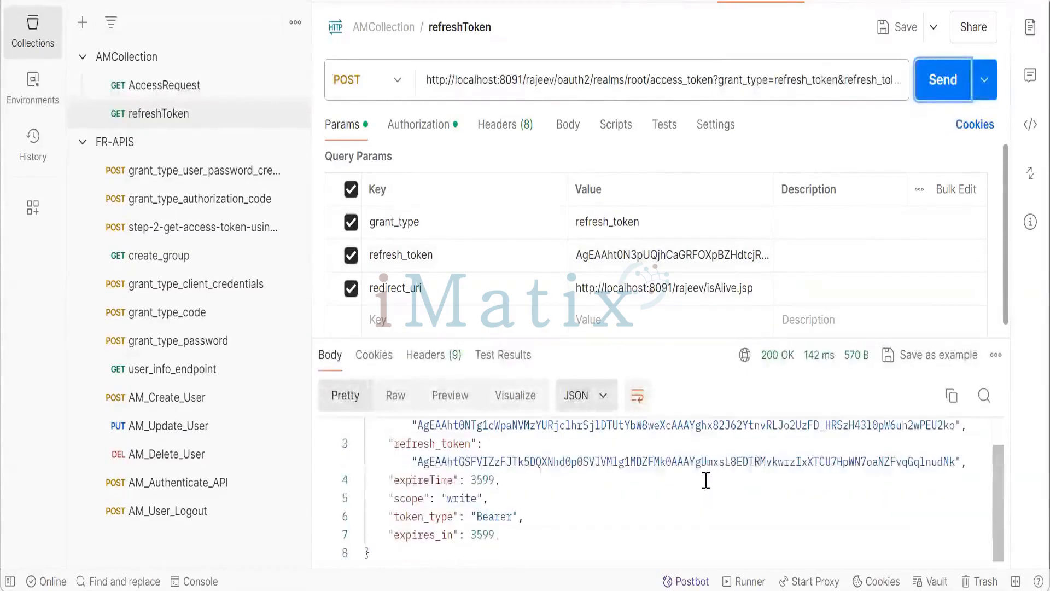
{"action": "scroll", "coordinate": [705, 481], "scroll_direction": "up", "scroll_amount": 2}
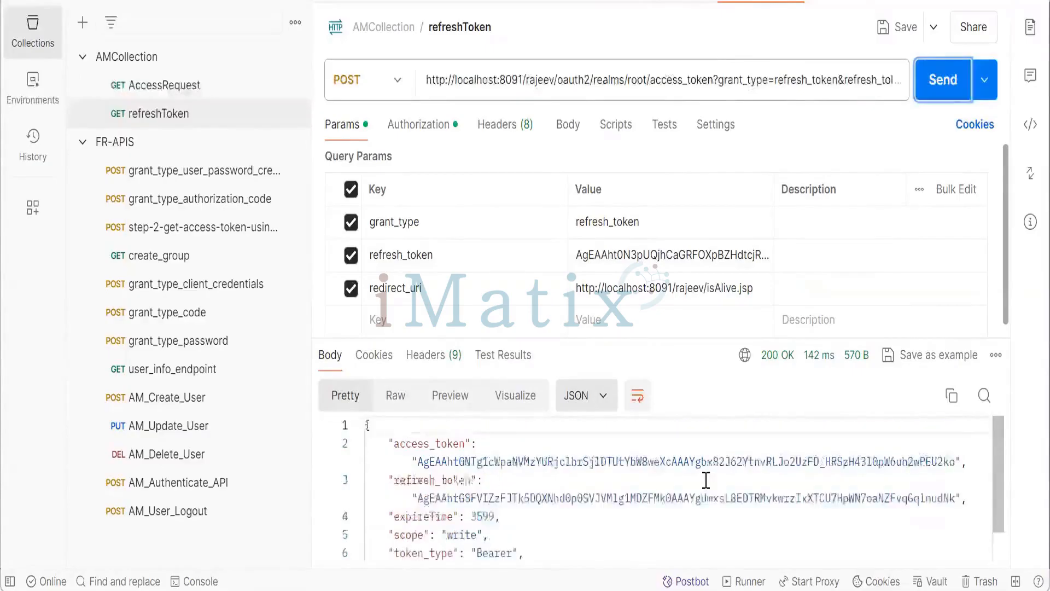
- Revert the refreshToken request's refresh_token parameter to its earlier value
{"action": "double_click", "coordinate": [635, 495]}
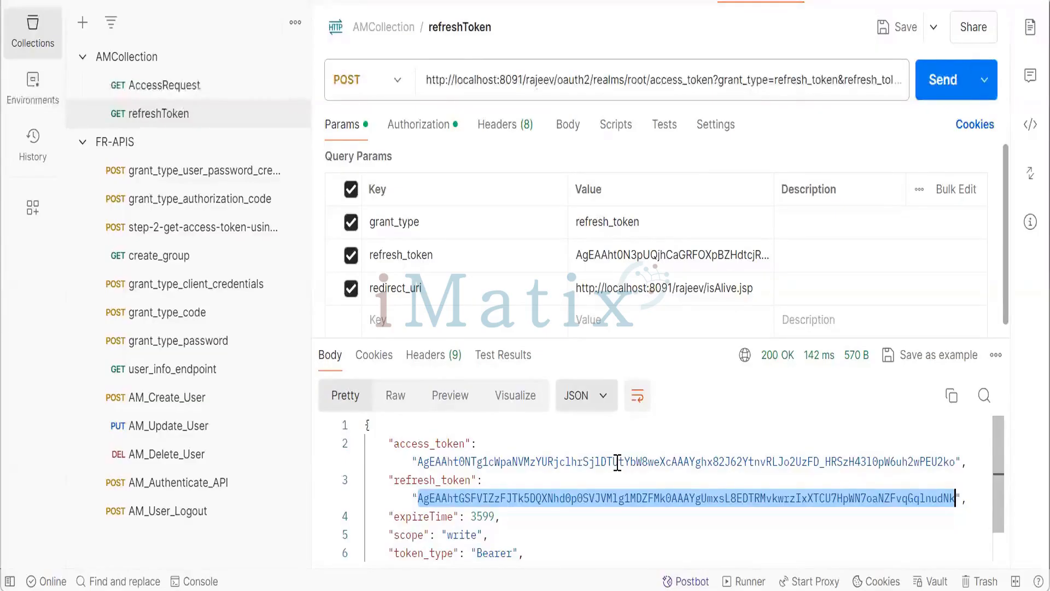
{"action": "left_click", "coordinate": [666, 255]}
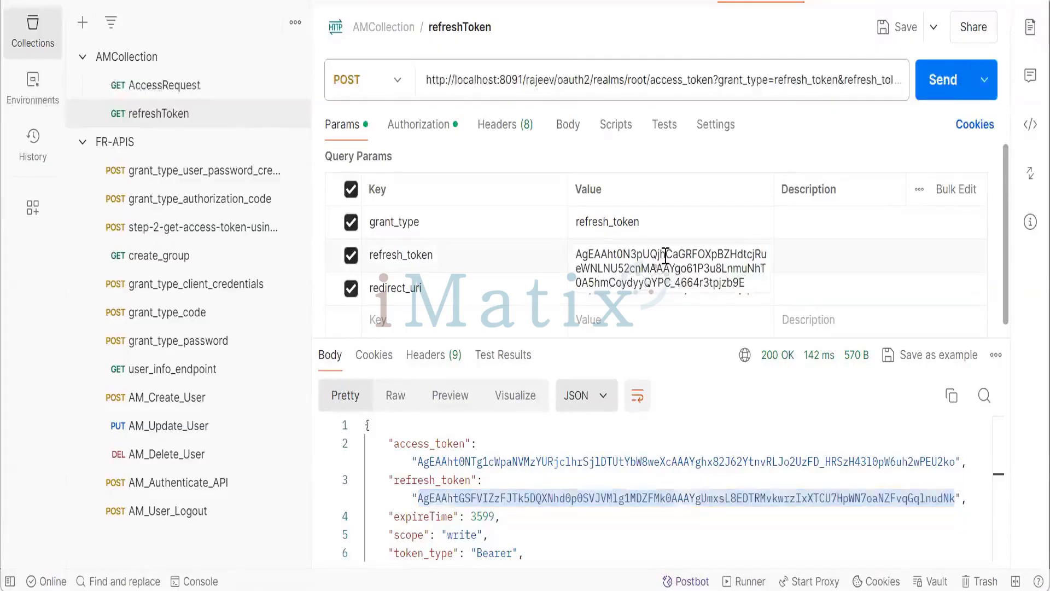
{"action": "key", "text": "ctrl+a"}
{"action": "type", "text": "M_dPz3mVLS3WgmXuJHk7IFTvcVE"}
{"action": "left_click", "coordinate": [782, 261]}
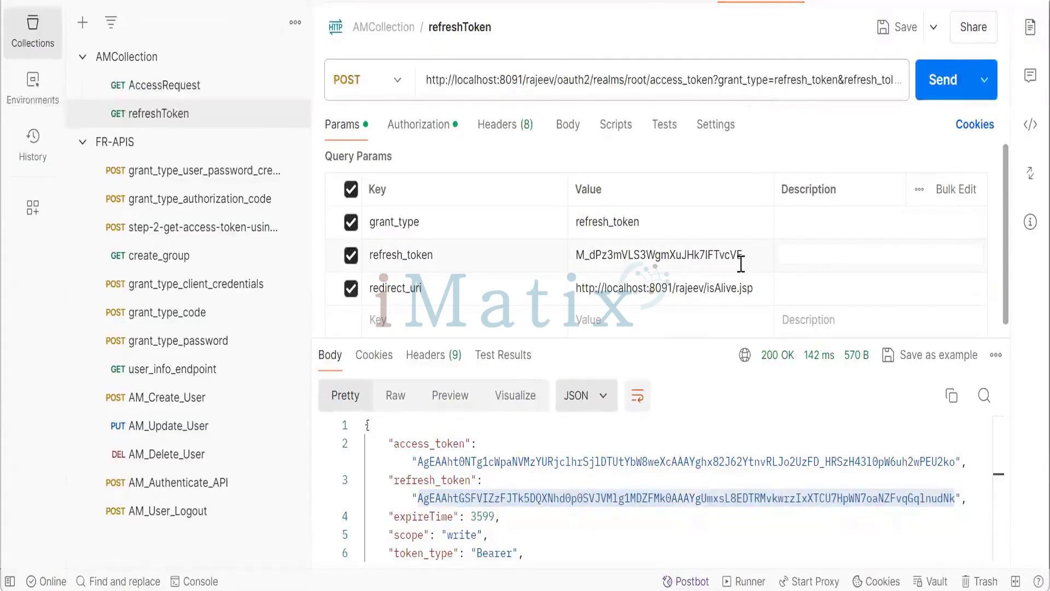
- Revert the AccessRequest's code parameter to its earlier authorization code
{"action": "left_click", "coordinate": [655, 2]}
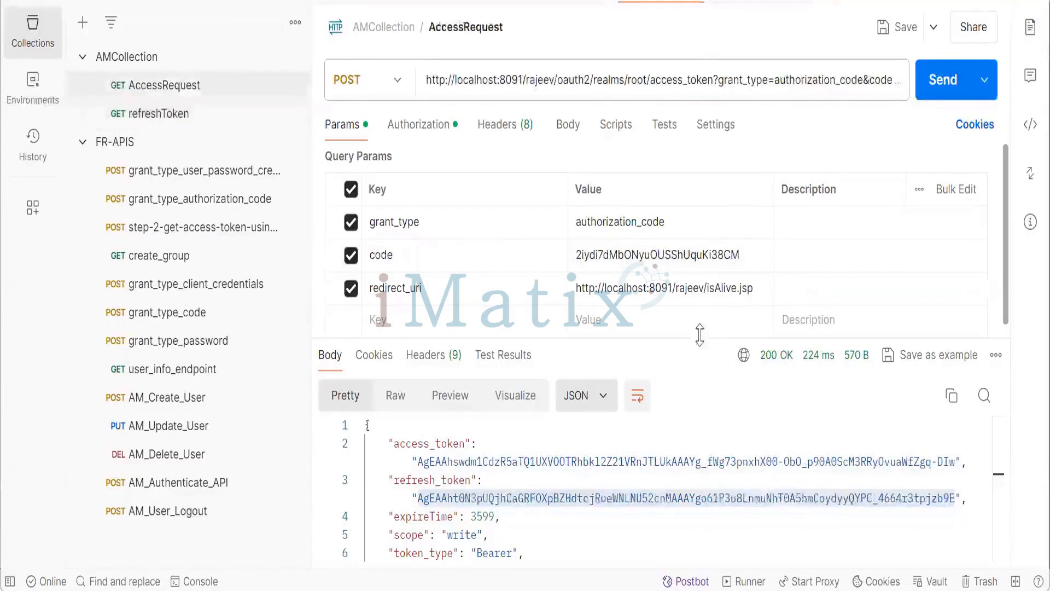
{"action": "left_click", "coordinate": [689, 253]}
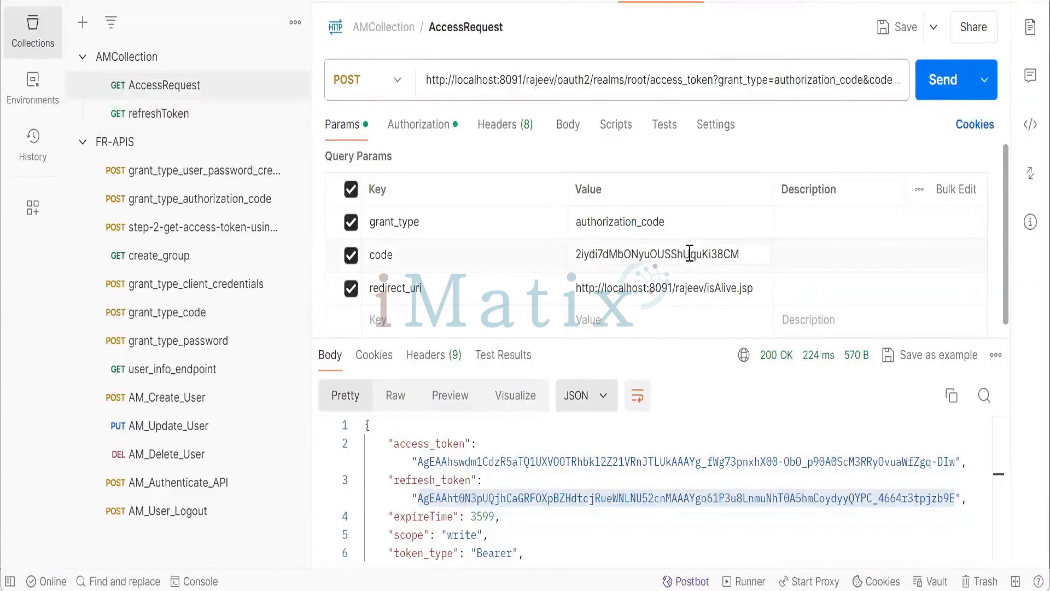
{"action": "key", "text": "ctrl+a"}
{"action": "type", "text": "SOmzuUWjgmDEglsGR0J-0L0CNBs"}
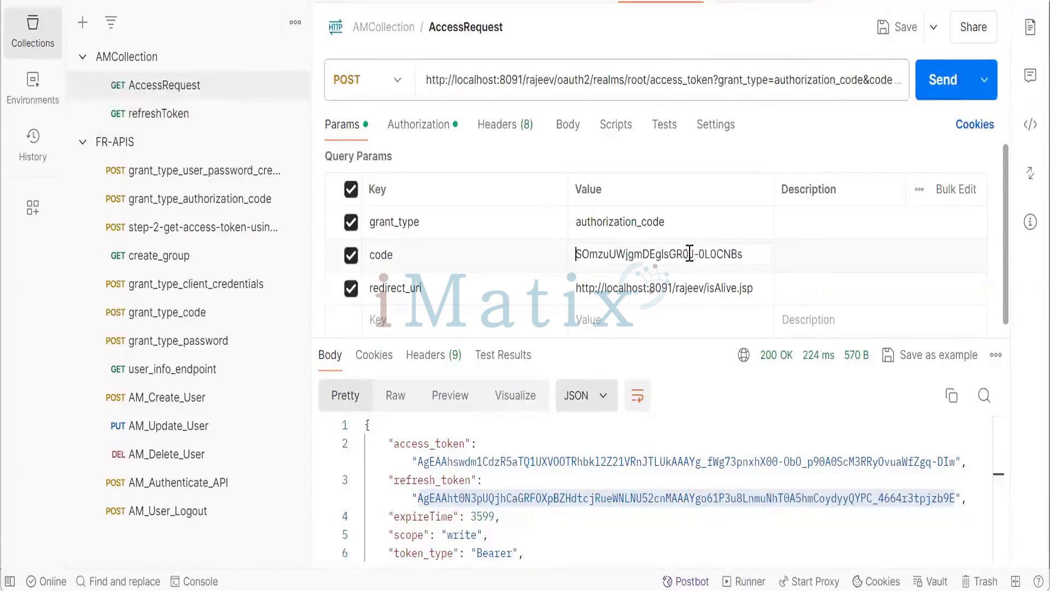
{"action": "left_click", "coordinate": [809, 265]}
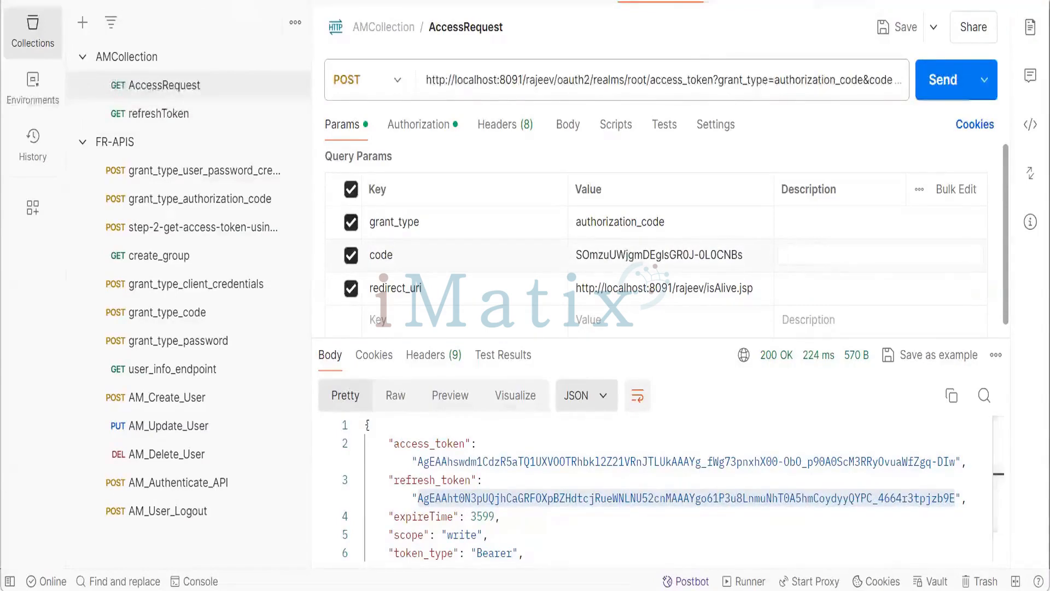
- Switch back to the ForgeRock Access Management console in the browser
{"action": "mouse_move", "coordinate": [551, 572]}
{"action": "left_click", "coordinate": [328, 512]}
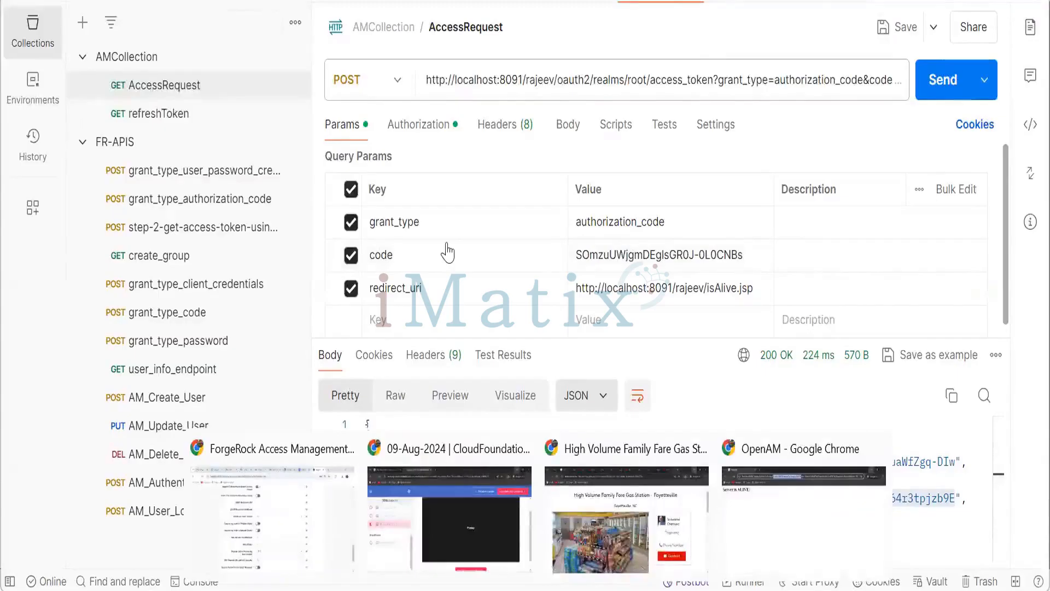
{"action": "left_click", "coordinate": [451, 234]}
{"action": "left_click", "coordinate": [451, 264]}
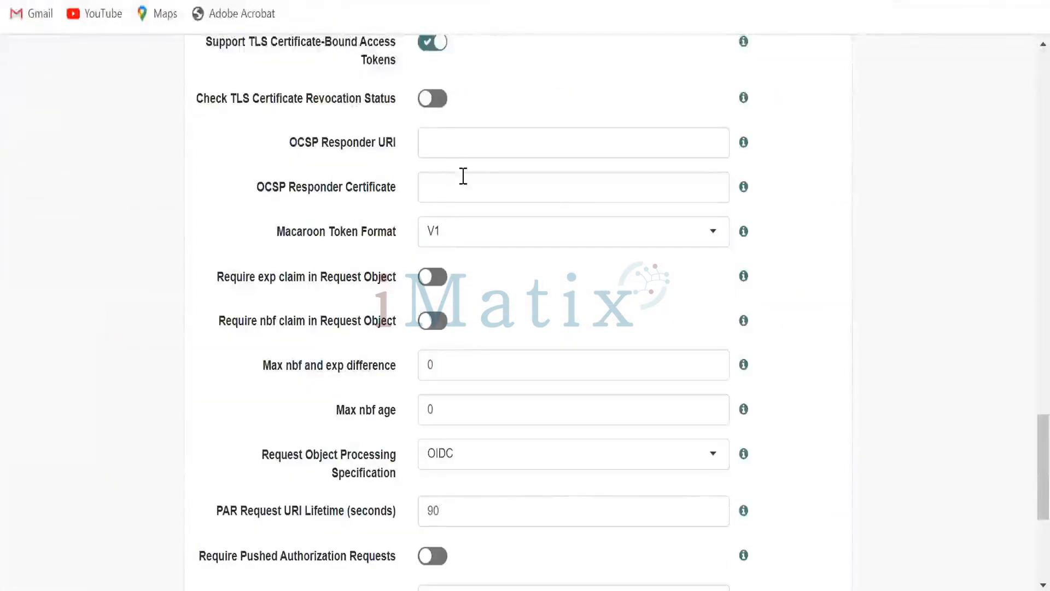
- Save the OAuth2 Provider's Advanced tab settings, including Macaroon Token Format V1
{"action": "scroll", "coordinate": [476, 224], "scroll_direction": "up", "scroll_amount": 2}
{"action": "scroll", "coordinate": [476, 230], "scroll_direction": "up", "scroll_amount": 10}
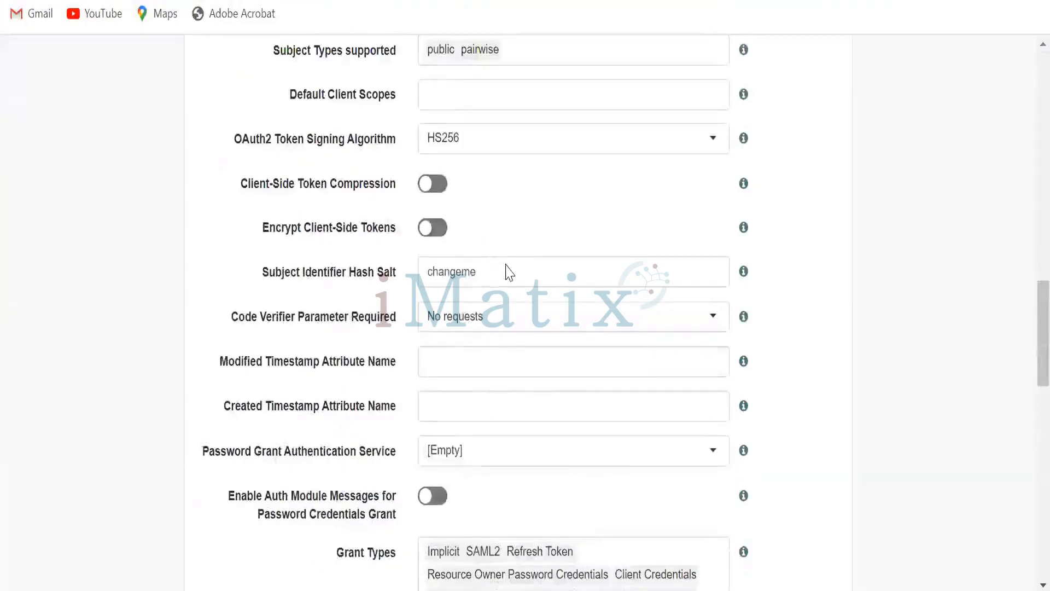
{"action": "scroll", "coordinate": [504, 272], "scroll_direction": "up", "scroll_amount": 15}
{"action": "scroll", "coordinate": [509, 281], "scroll_direction": "down", "scroll_amount": 2}
{"action": "scroll", "coordinate": [509, 284], "scroll_direction": "down", "scroll_amount": 6}
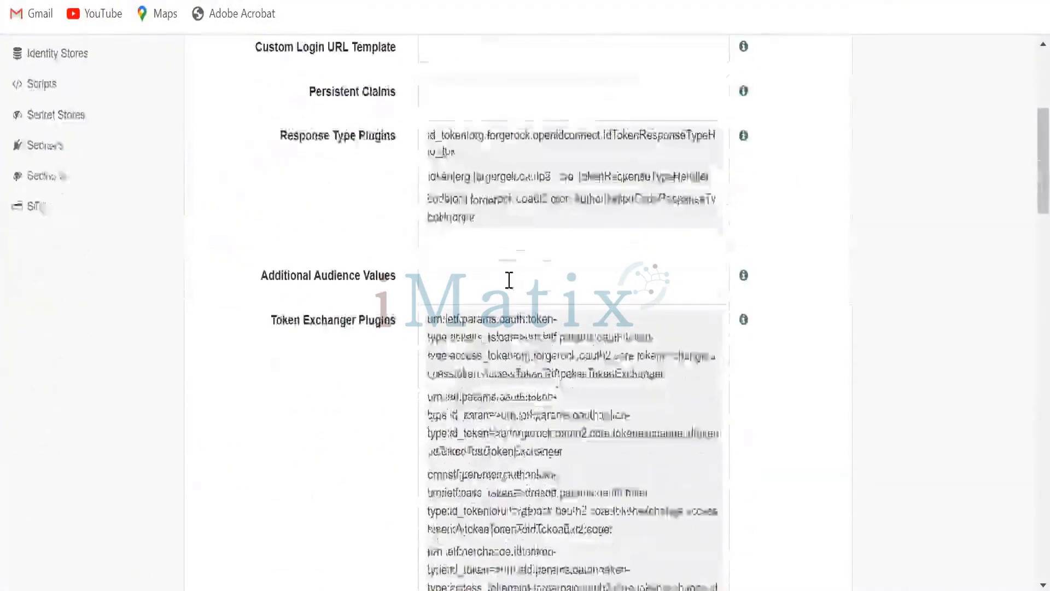
{"action": "scroll", "coordinate": [509, 284], "scroll_direction": "down", "scroll_amount": 12}
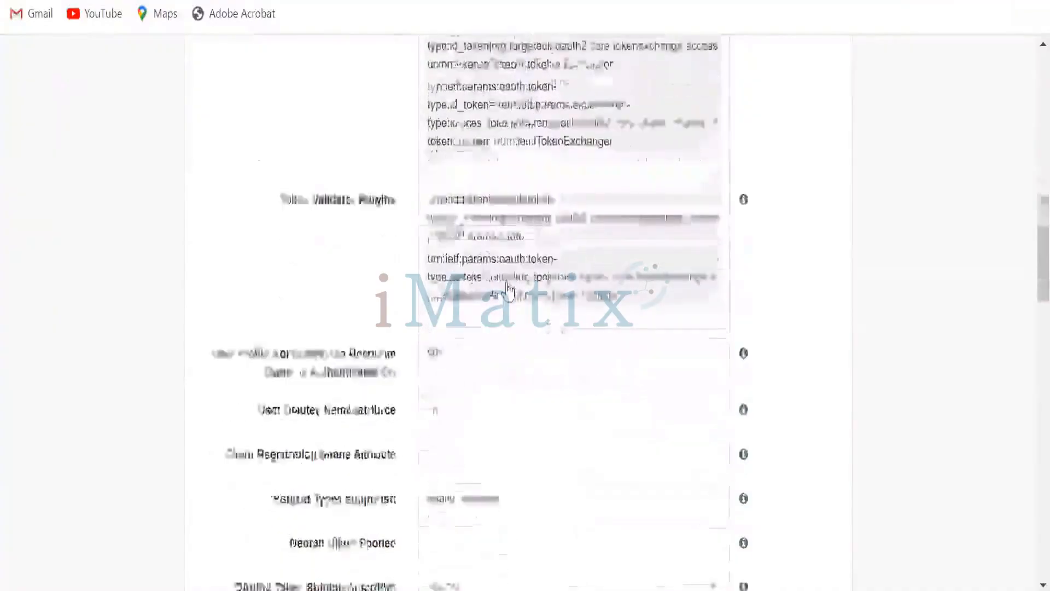
{"action": "scroll", "coordinate": [507, 294], "scroll_direction": "down", "scroll_amount": 4}
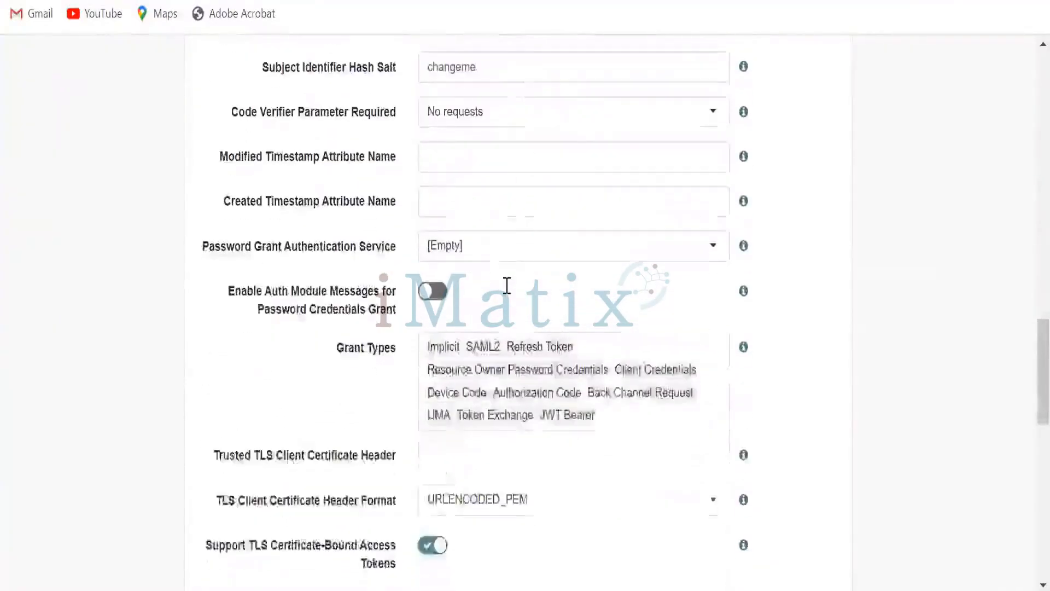
{"action": "scroll", "coordinate": [508, 294], "scroll_direction": "down", "scroll_amount": 4}
{"action": "scroll", "coordinate": [520, 300], "scroll_direction": "up", "scroll_amount": 9}
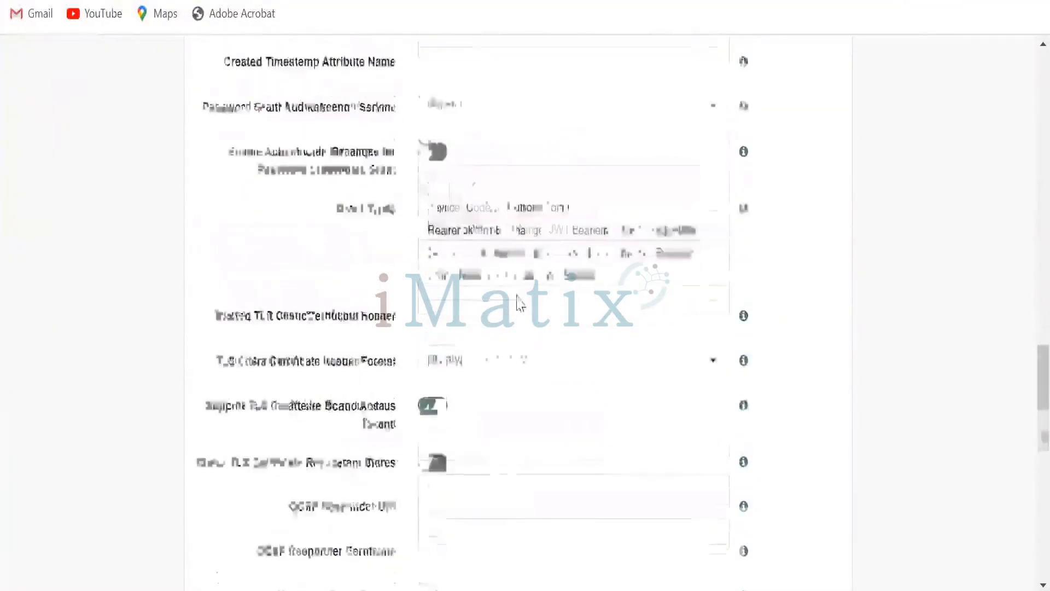
{"action": "scroll", "coordinate": [766, 413], "scroll_direction": "down", "scroll_amount": 20}
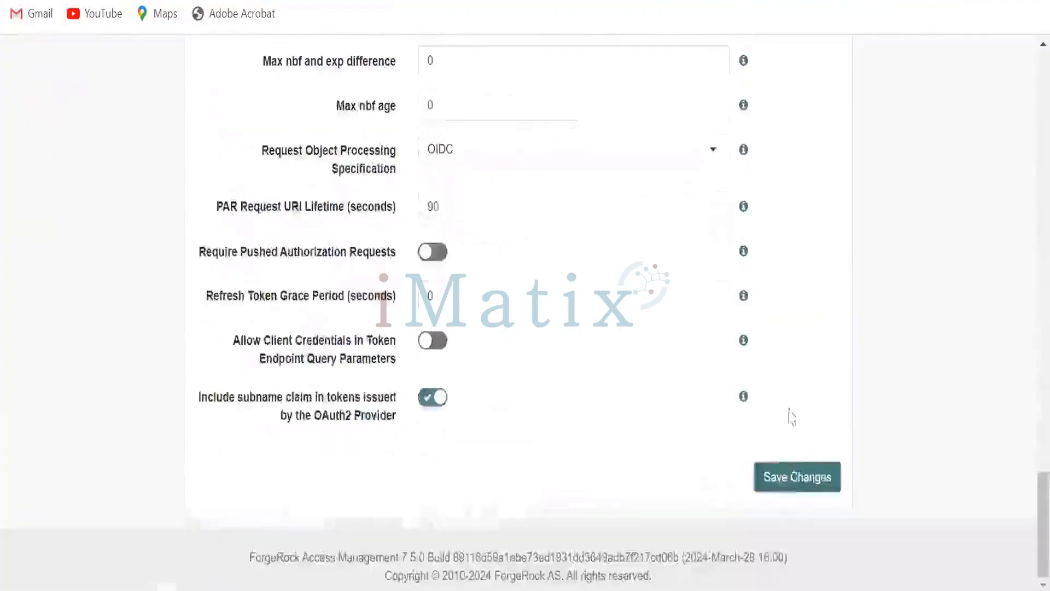
{"action": "left_click", "coordinate": [789, 482]}
- Examine the OAuth2 Provider's Advanced tab settings
{"action": "scroll", "coordinate": [774, 328], "scroll_direction": "up", "scroll_amount": 20}
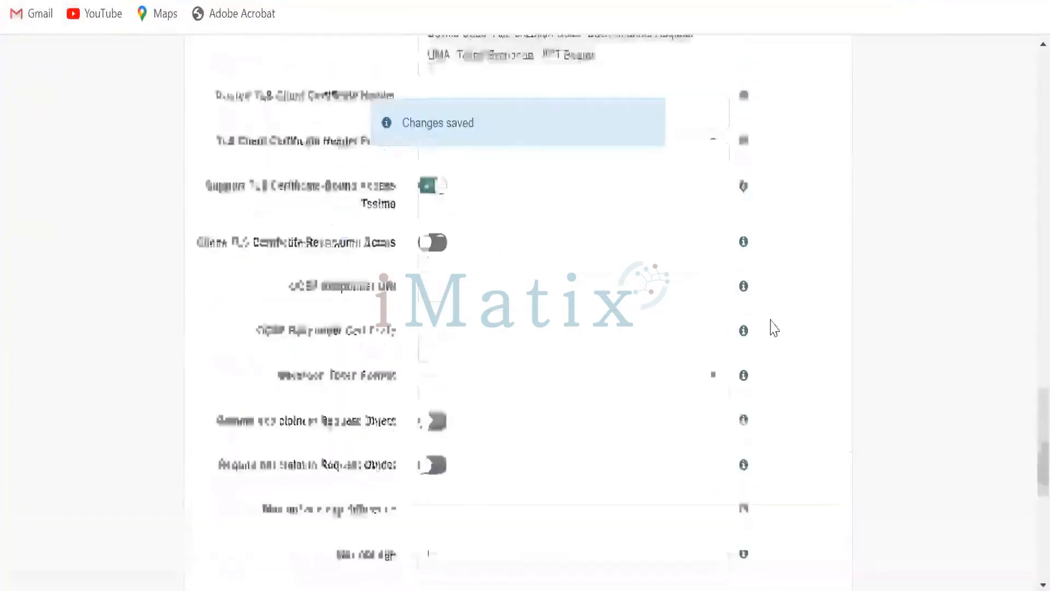
{"action": "scroll", "coordinate": [769, 301], "scroll_direction": "up", "scroll_amount": 9}
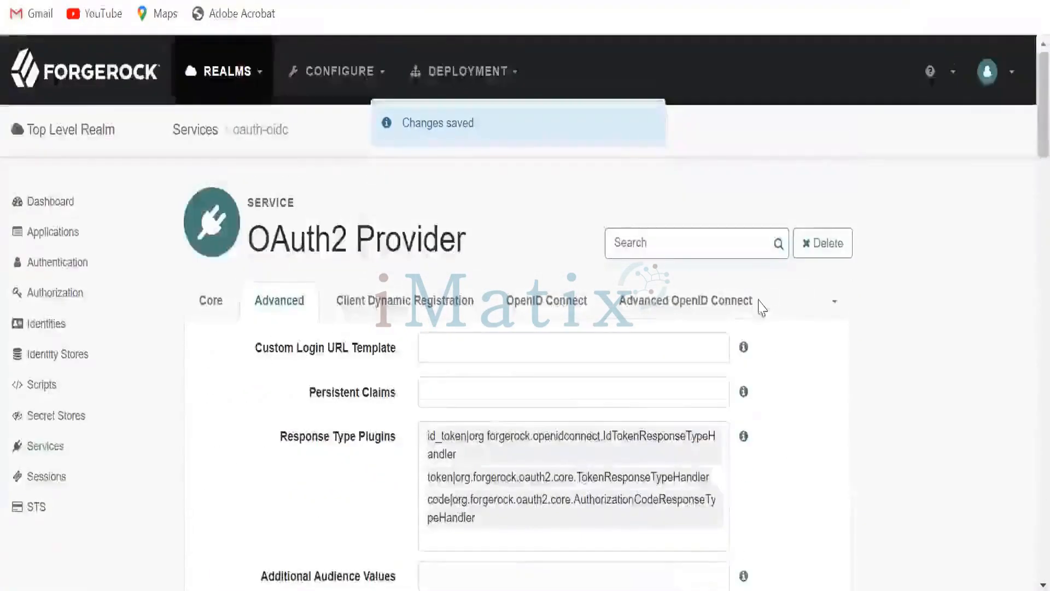
{"action": "scroll", "coordinate": [762, 307], "scroll_direction": "down", "scroll_amount": 9}
{"action": "scroll", "coordinate": [761, 308], "scroll_direction": "up", "scroll_amount": 3}
{"action": "scroll", "coordinate": [758, 307], "scroll_direction": "up", "scroll_amount": 3}
{"action": "scroll", "coordinate": [755, 306], "scroll_direction": "down", "scroll_amount": 15}
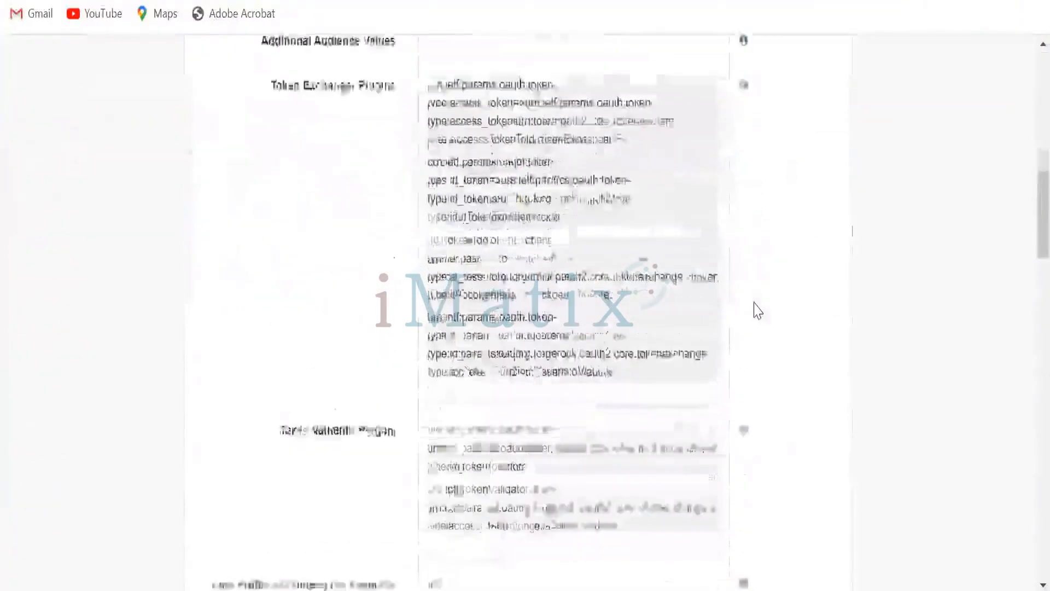
{"action": "scroll", "coordinate": [754, 315], "scroll_direction": "down", "scroll_amount": 2}
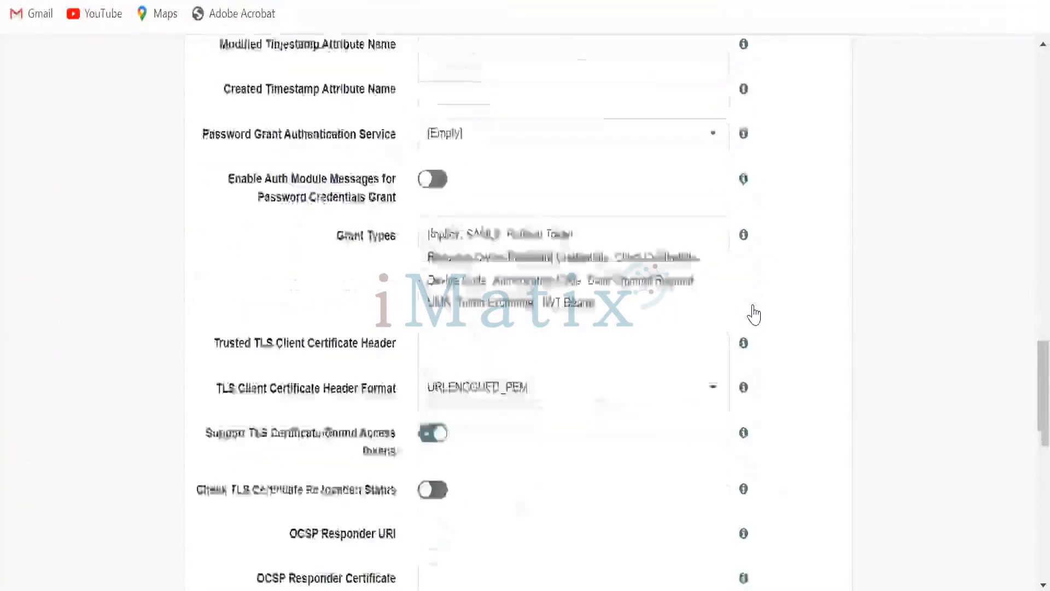
{"action": "scroll", "coordinate": [754, 315], "scroll_direction": "down", "scroll_amount": 3}
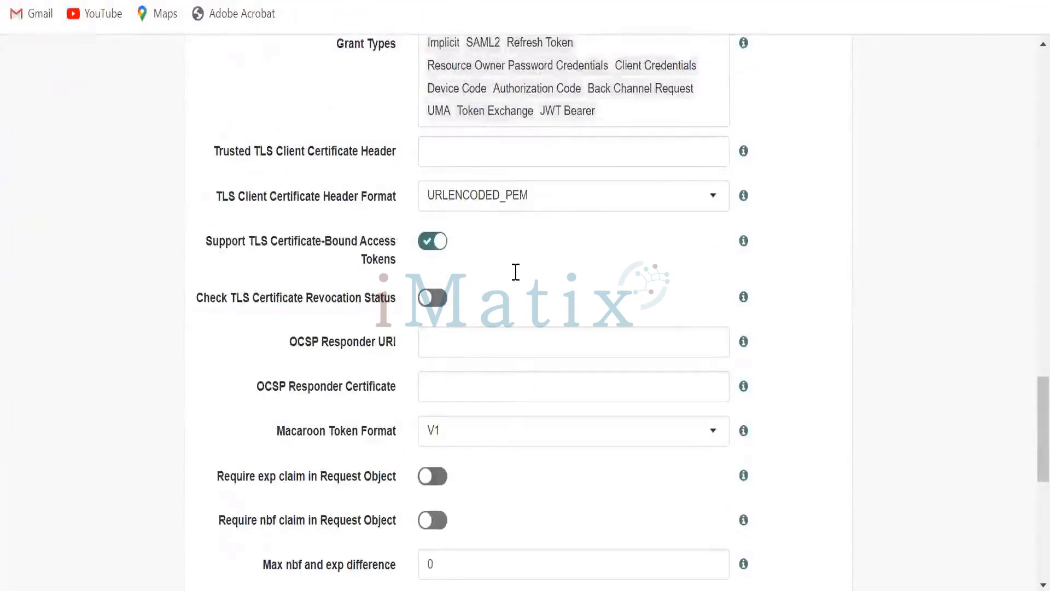
{"action": "scroll", "coordinate": [516, 272], "scroll_direction": "down", "scroll_amount": 7}
{"action": "scroll", "coordinate": [484, 282], "scroll_direction": "down", "scroll_amount": 2}
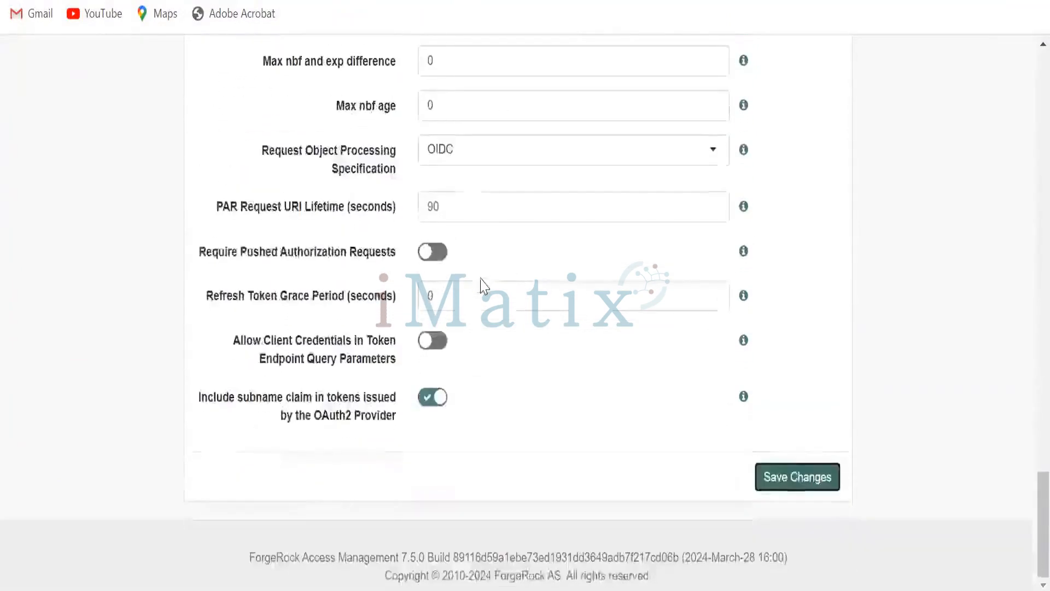
{"action": "scroll", "coordinate": [578, 300], "scroll_direction": "up", "scroll_amount": 8}
{"action": "scroll", "coordinate": [573, 250], "scroll_direction": "up", "scroll_amount": 10}
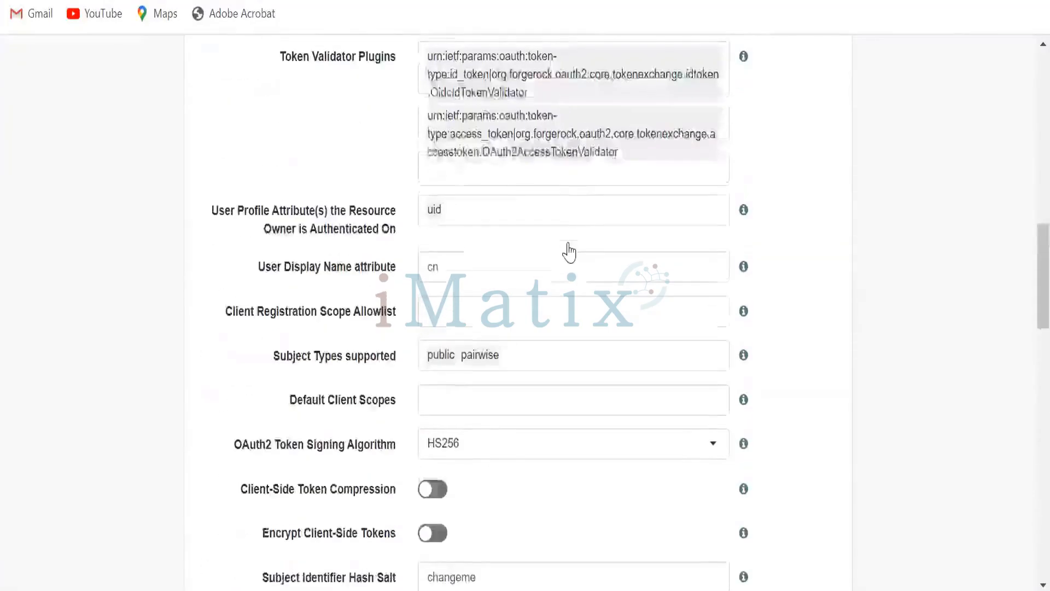
{"action": "scroll", "coordinate": [571, 250], "scroll_direction": "up", "scroll_amount": 15}
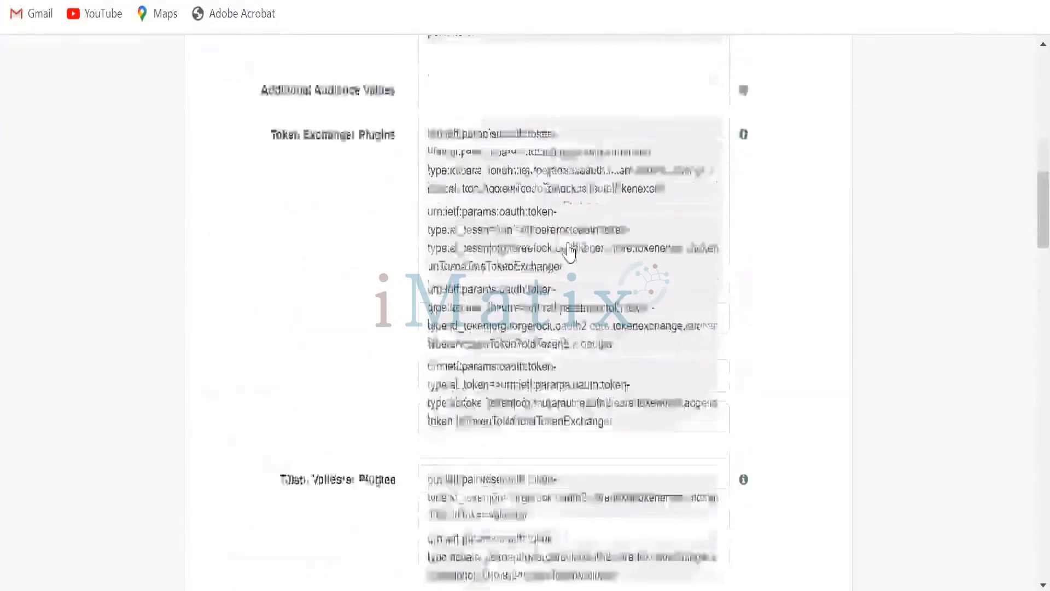
- Turn off Use Macaroon Access and Refresh Tokens on the OAuth2 Provider's Core tab and save the changes
{"action": "left_click", "coordinate": [211, 299]}
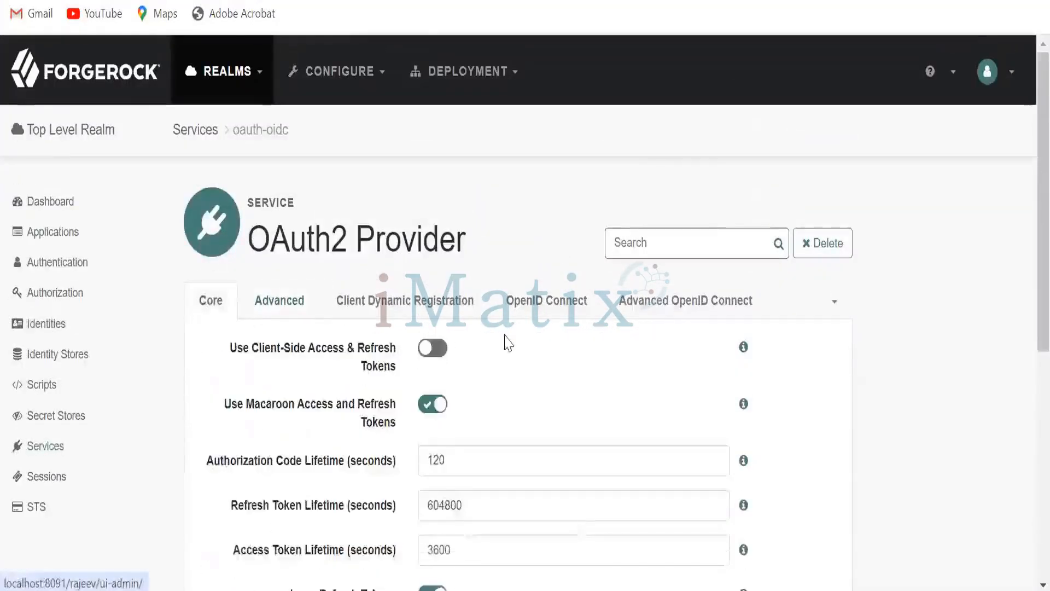
{"action": "scroll", "coordinate": [485, 328], "scroll_direction": "down", "scroll_amount": 2}
{"action": "left_click", "coordinate": [427, 306]}
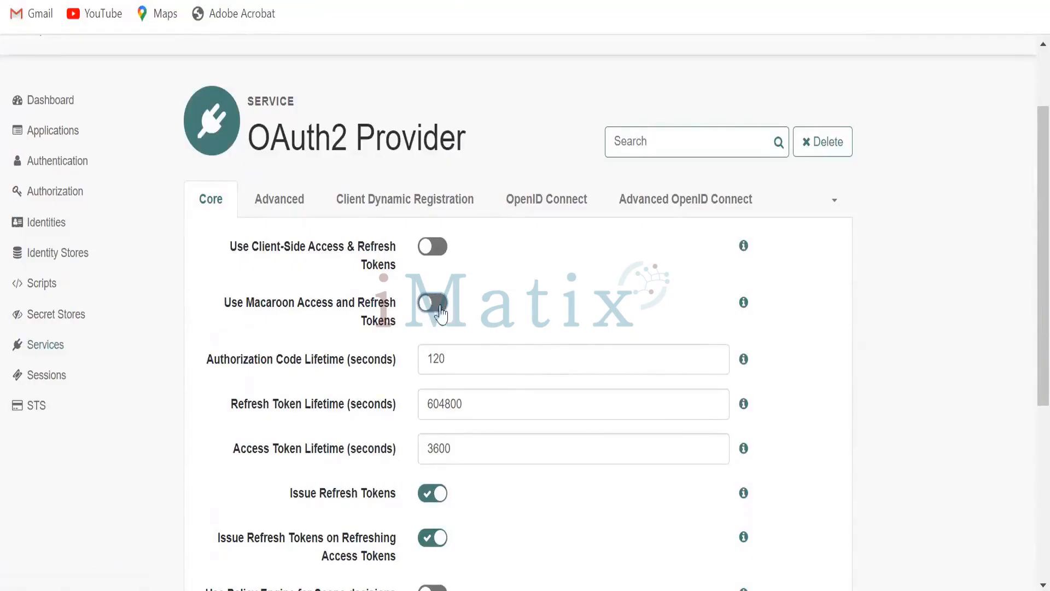
{"action": "scroll", "coordinate": [812, 348], "scroll_direction": "down", "scroll_amount": 1}
{"action": "scroll", "coordinate": [804, 383], "scroll_direction": "down", "scroll_amount": 5}
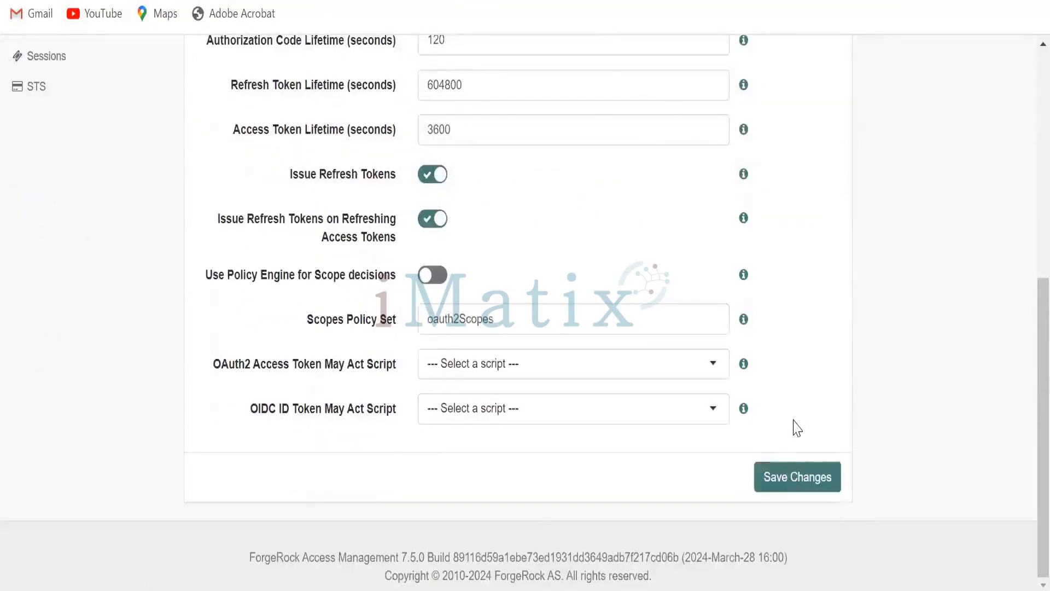
{"action": "left_click", "coordinate": [789, 480]}
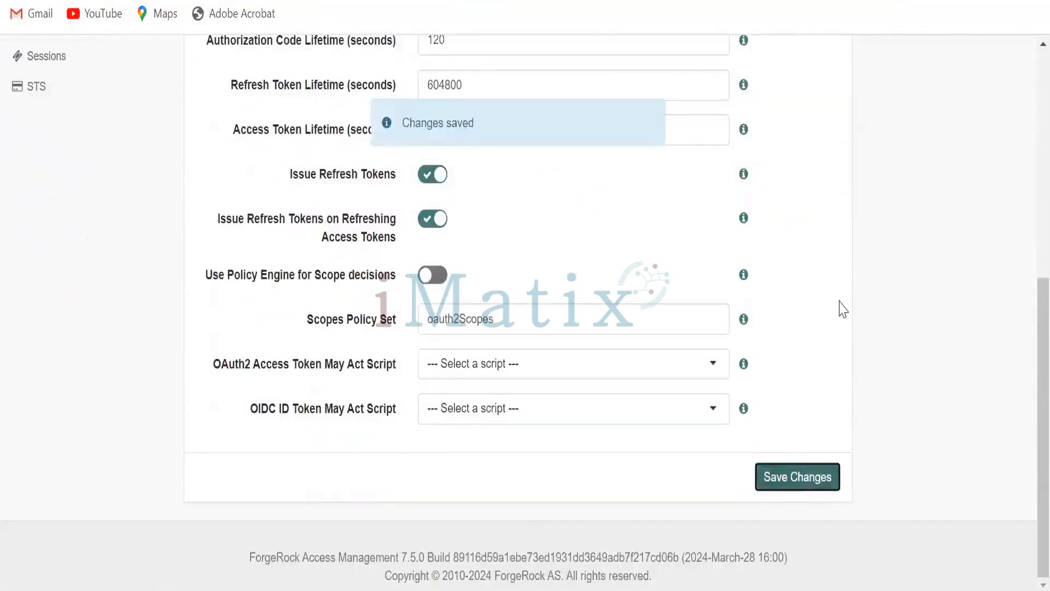
{"action": "scroll", "coordinate": [837, 290], "scroll_direction": "up", "scroll_amount": 2}
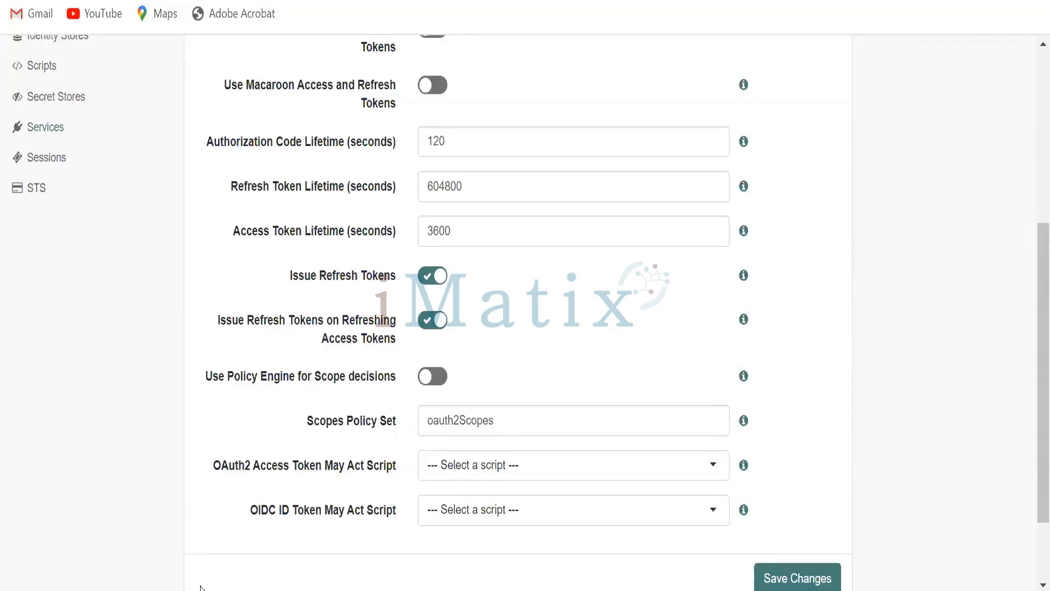
{"action": "scroll", "coordinate": [920, 431], "scroll_direction": "up", "scroll_amount": 1}
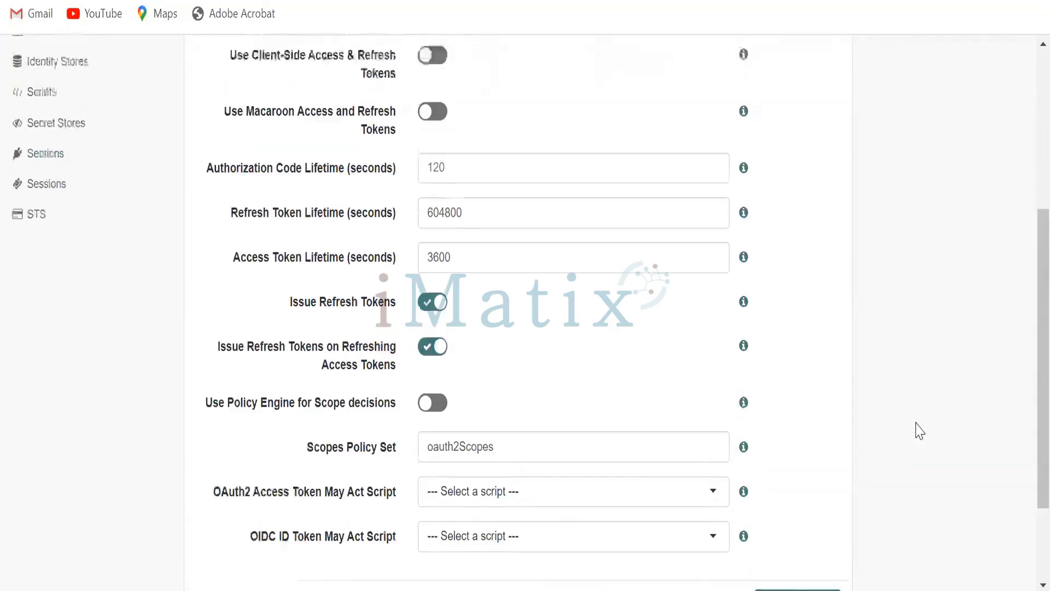
{"action": "scroll", "coordinate": [920, 431], "scroll_direction": "up", "scroll_amount": 3}
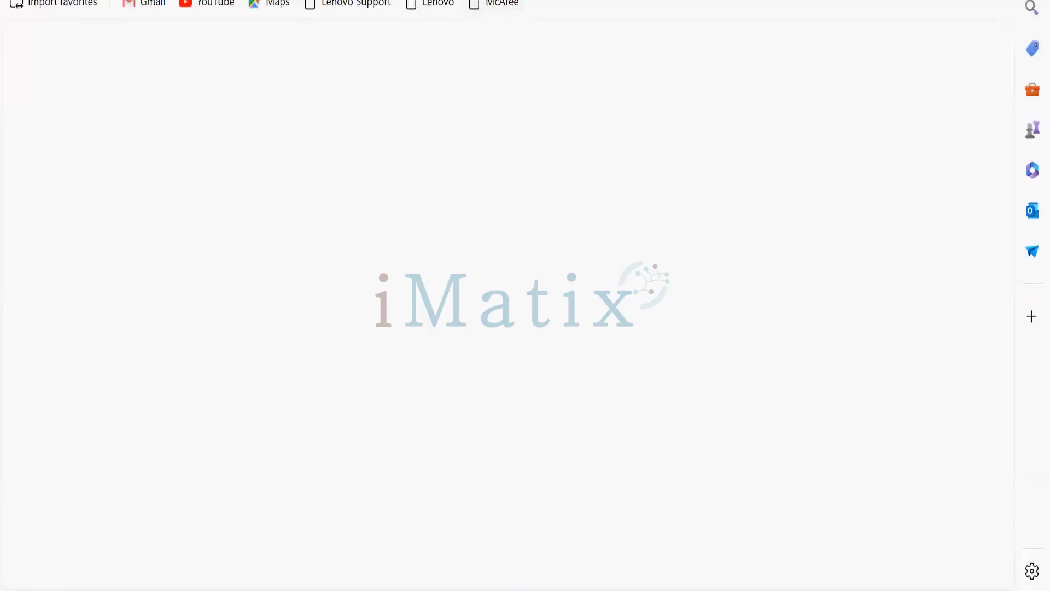
{"action": "left_click", "coordinate": [543, 0]}
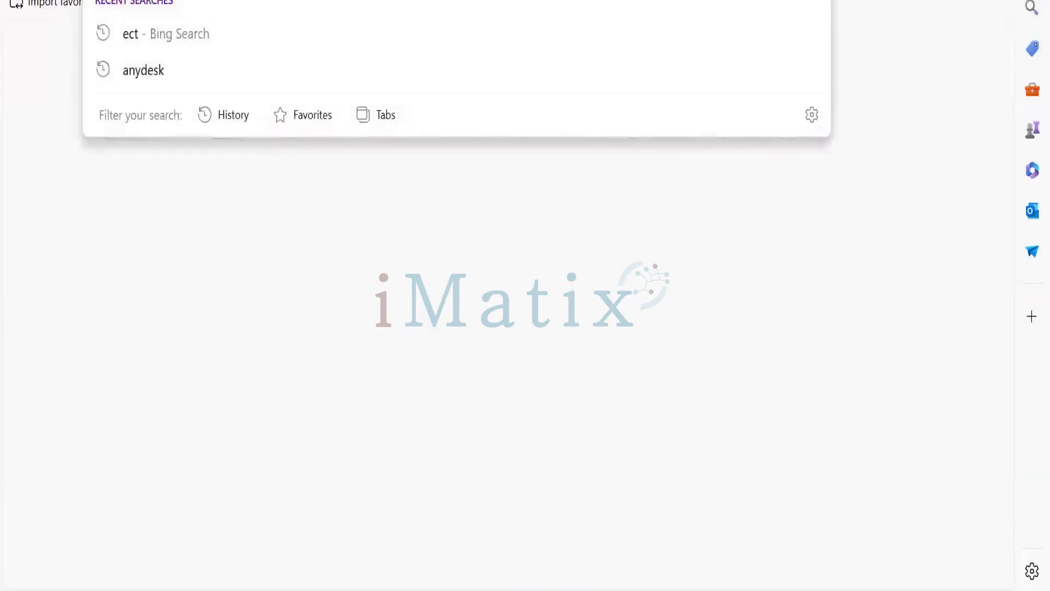
{"action": "left_click", "coordinate": [783, 241]}
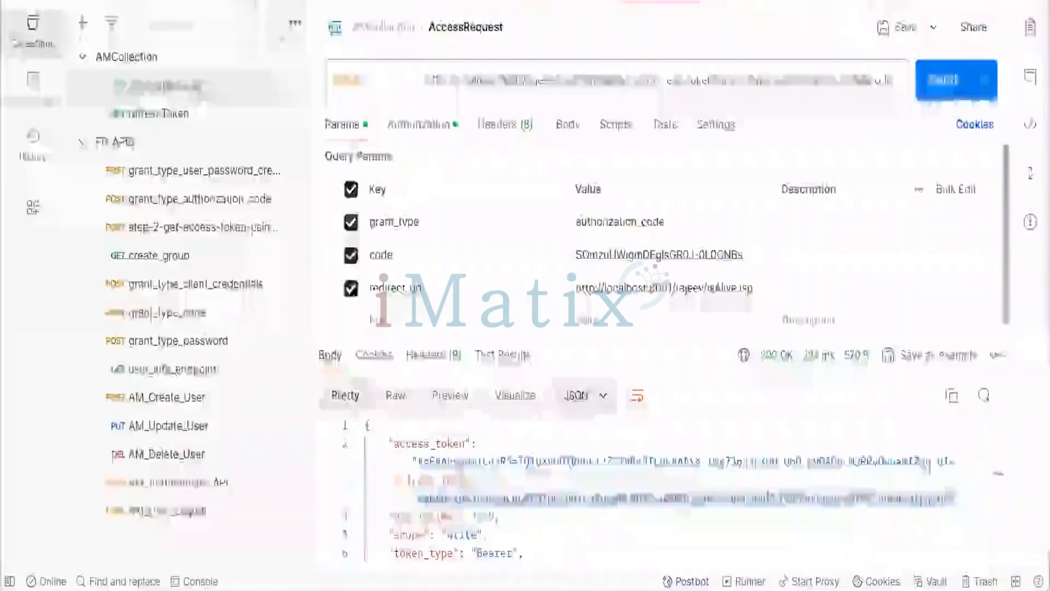
- Duplicate the refreshToken request in AMCollection and rename the copy revoke
{"action": "left_click", "coordinate": [82, 24]}
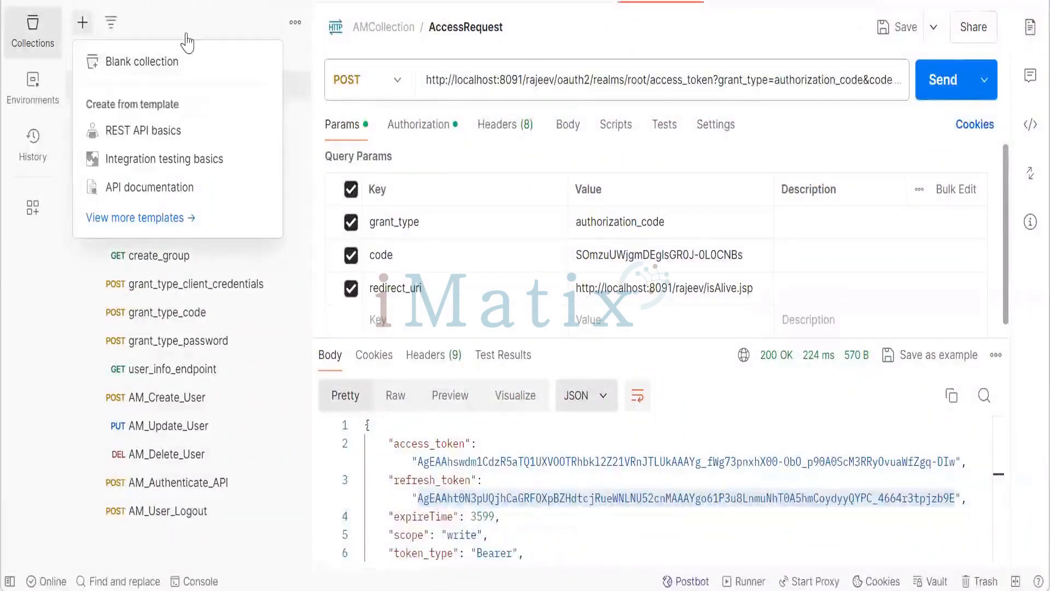
{"action": "left_click", "coordinate": [171, 3]}
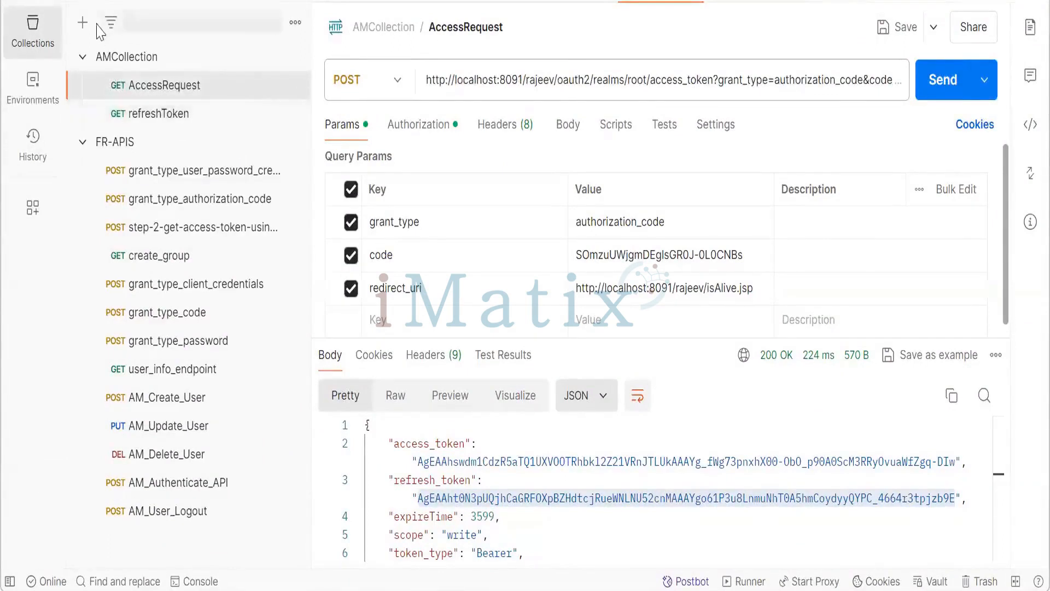
{"action": "right_click", "coordinate": [146, 118]}
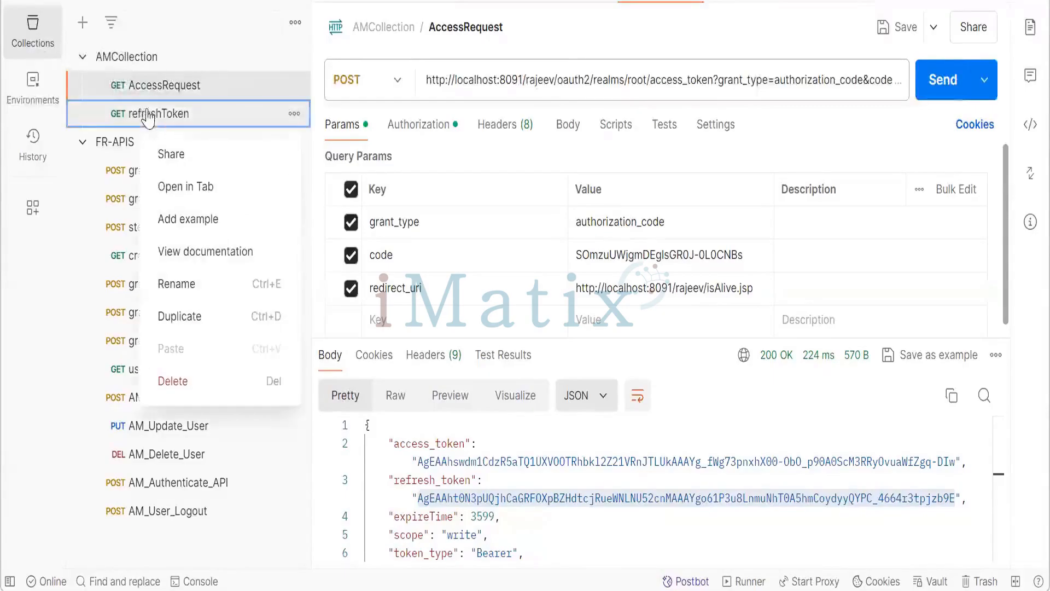
{"action": "left_click", "coordinate": [189, 317]}
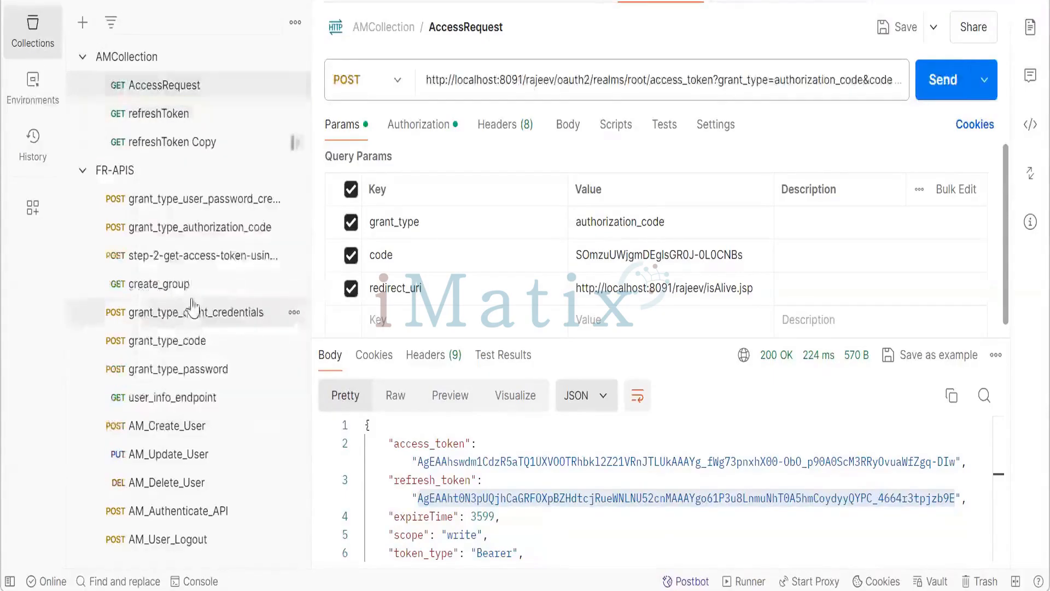
{"action": "left_click", "coordinate": [230, 143]}
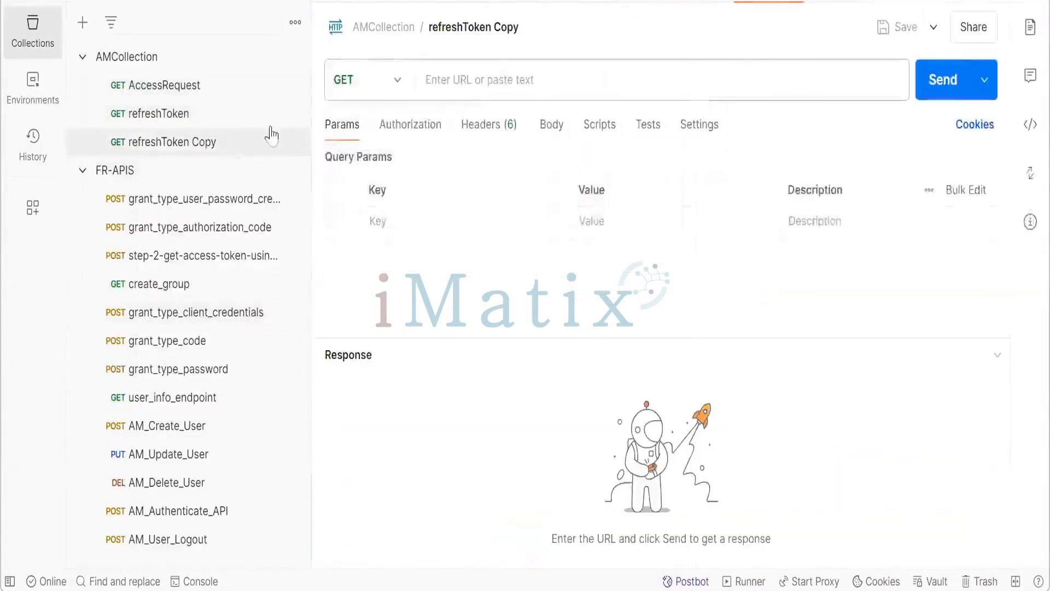
{"action": "left_click", "coordinate": [463, 27]}
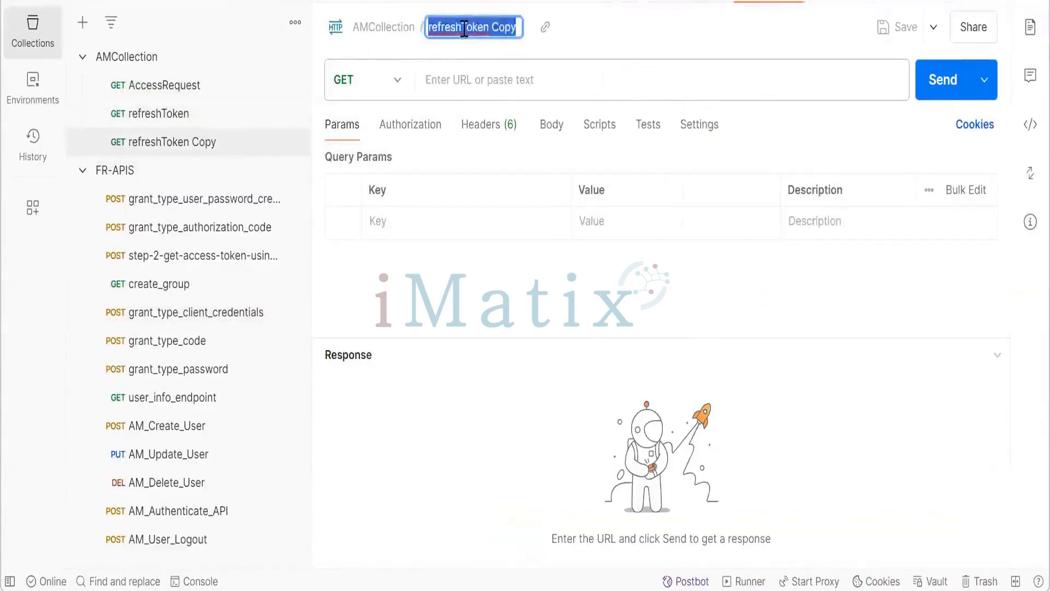
{"action": "key", "text": "BackSpace"}
{"action": "type", "text": "r"}
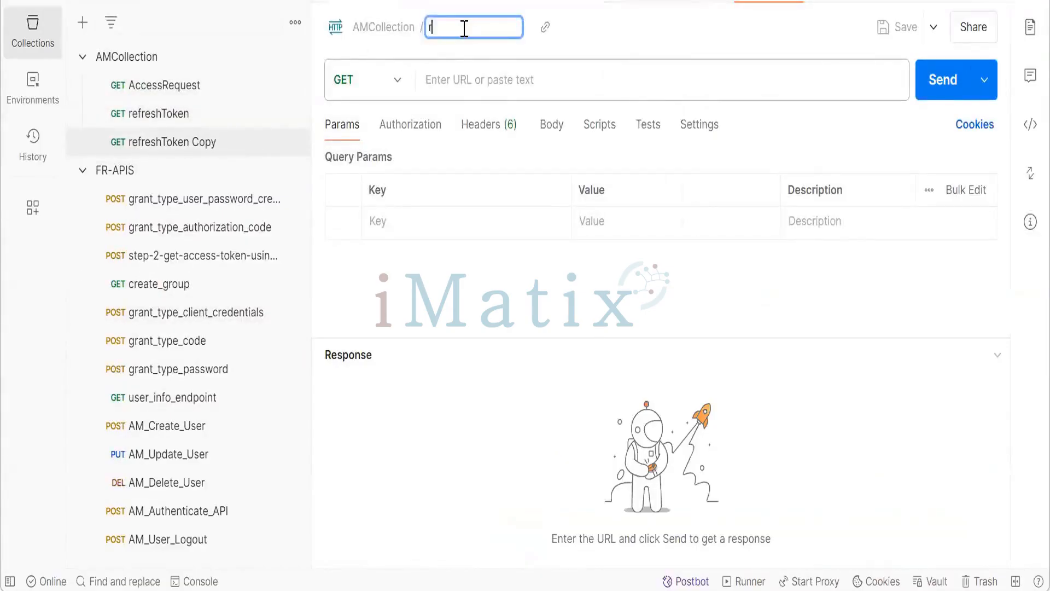
{"action": "type", "text": "evoke"}
{"action": "key", "text": "Return"}
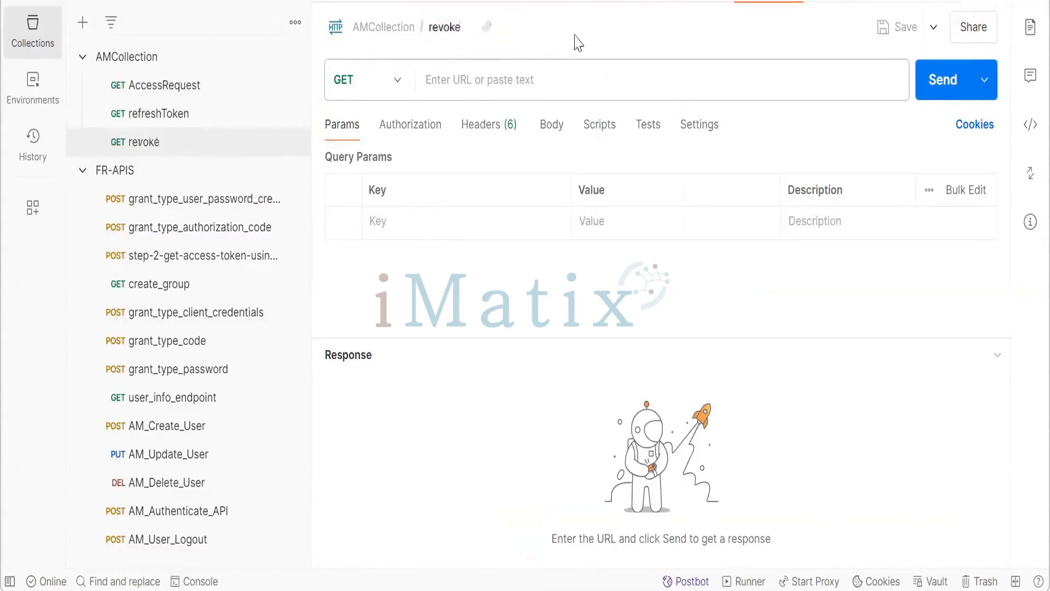
{"action": "left_click", "coordinate": [192, 151]}
{"action": "left_click", "coordinate": [482, 78]}
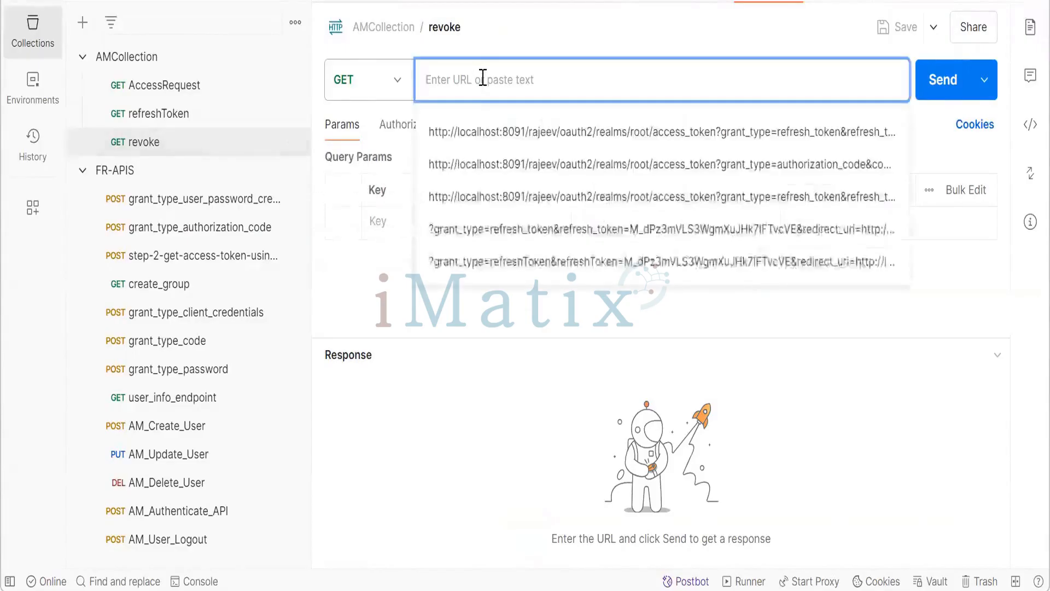
{"action": "key", "text": "ctrl+v"}
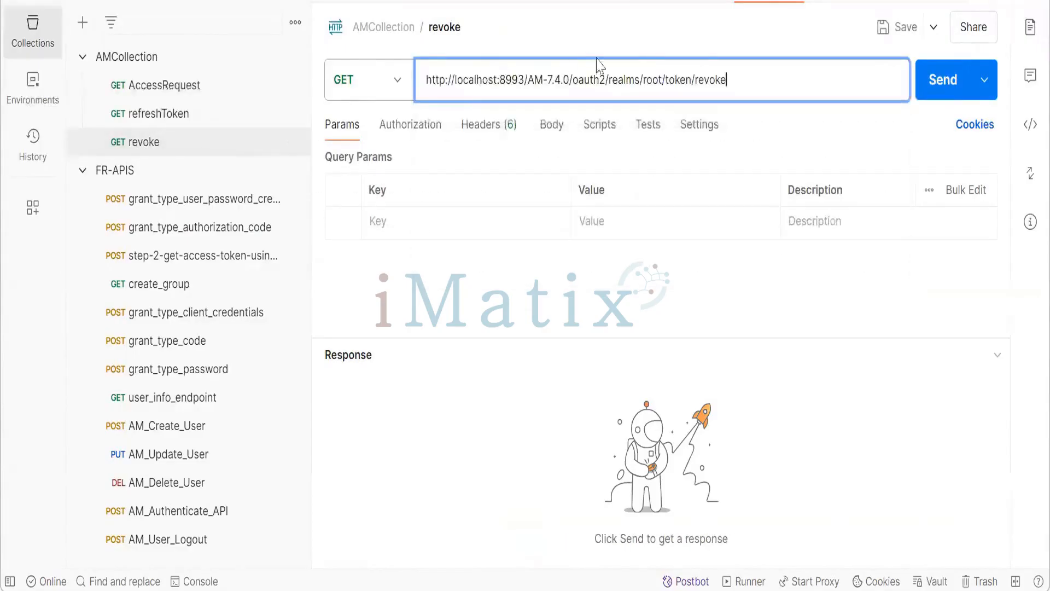
{"action": "left_click", "coordinate": [399, 82]}
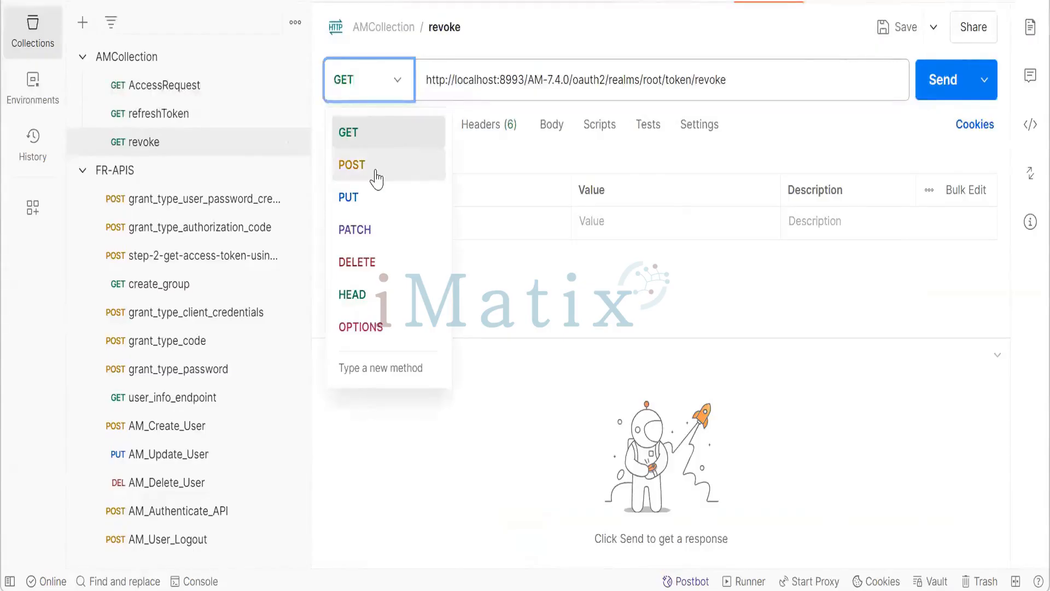
{"action": "left_click", "coordinate": [375, 175]}
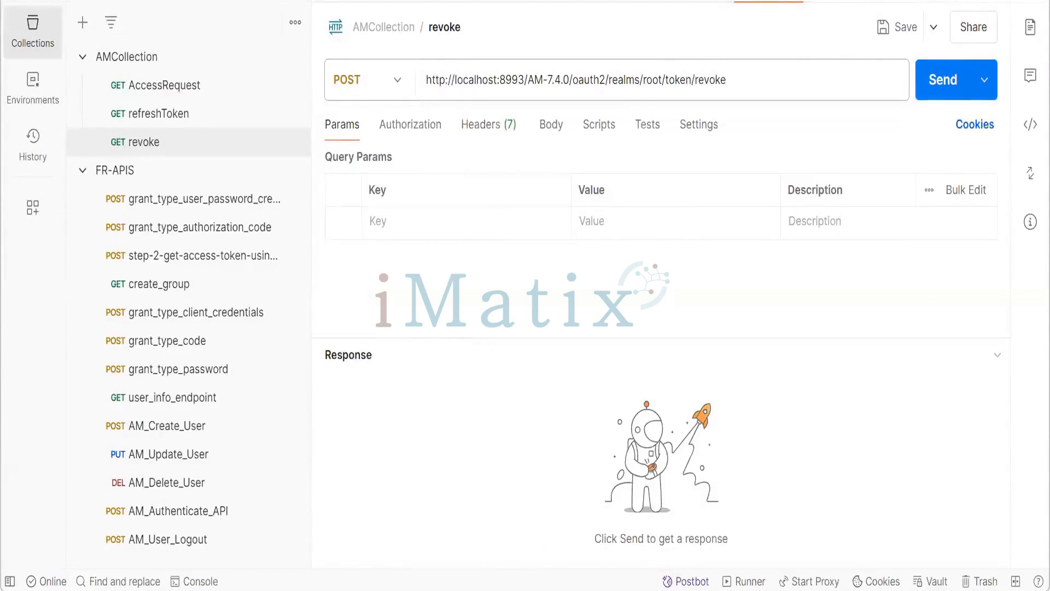
{"action": "left_click", "coordinate": [686, 1]}
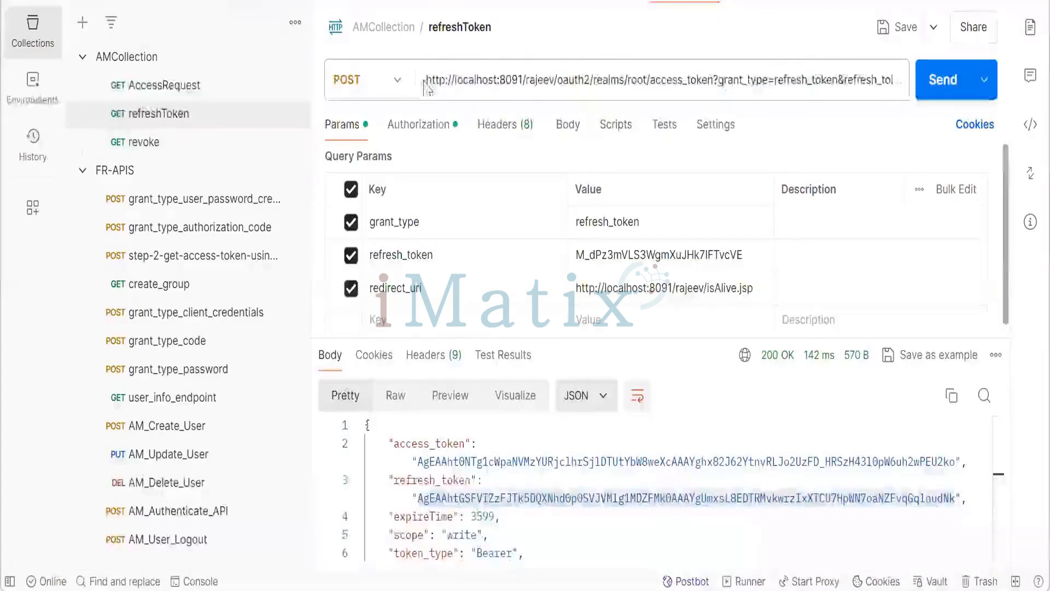
{"action": "left_click_drag", "start_coordinate": [427, 78], "coordinate": [594, 77]}
{"action": "key", "text": "ctrl+c"}
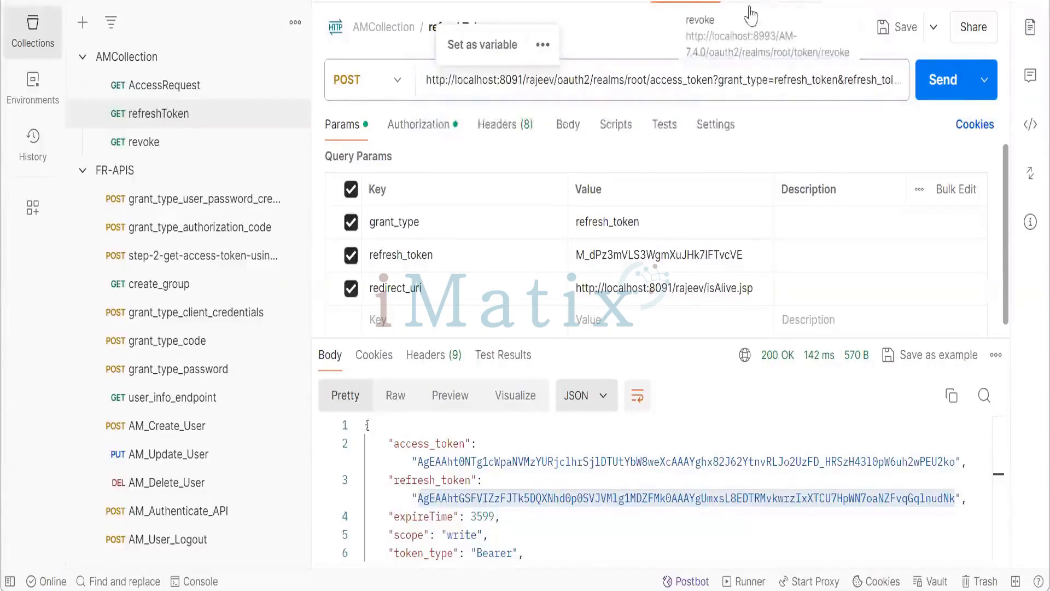
{"action": "left_click", "coordinate": [767, 2]}
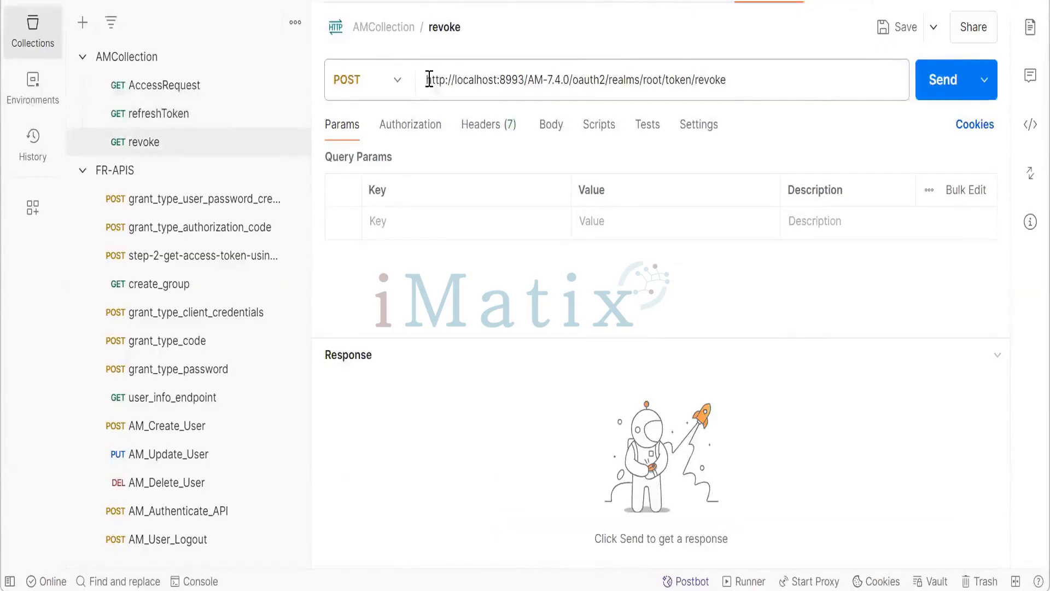
{"action": "left_click_drag", "start_coordinate": [430, 79], "coordinate": [606, 79]}
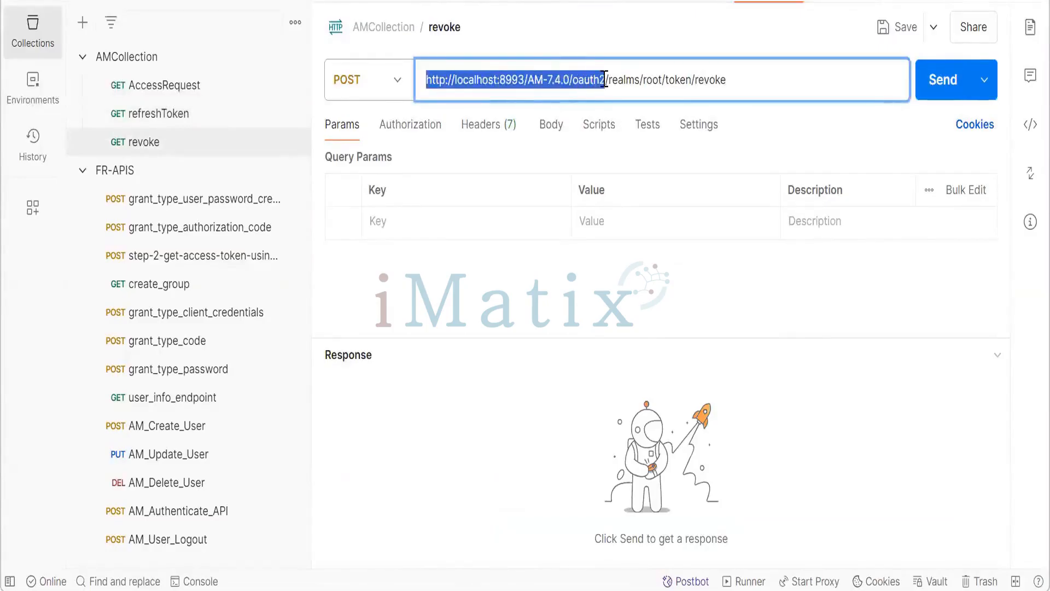
{"action": "key", "text": "ctrl+v"}
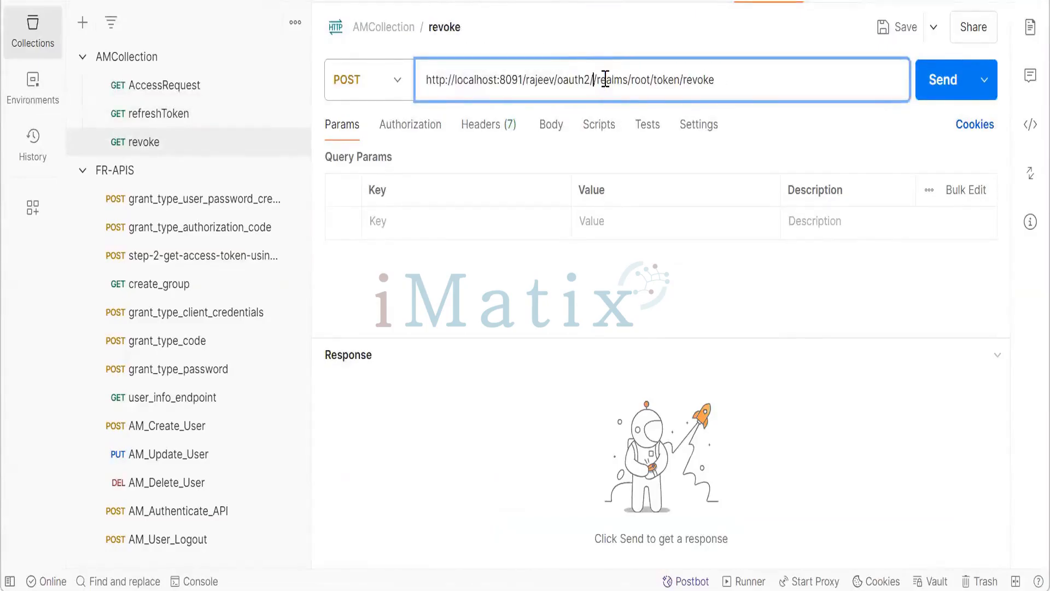
{"action": "key", "text": "BackSpace"}
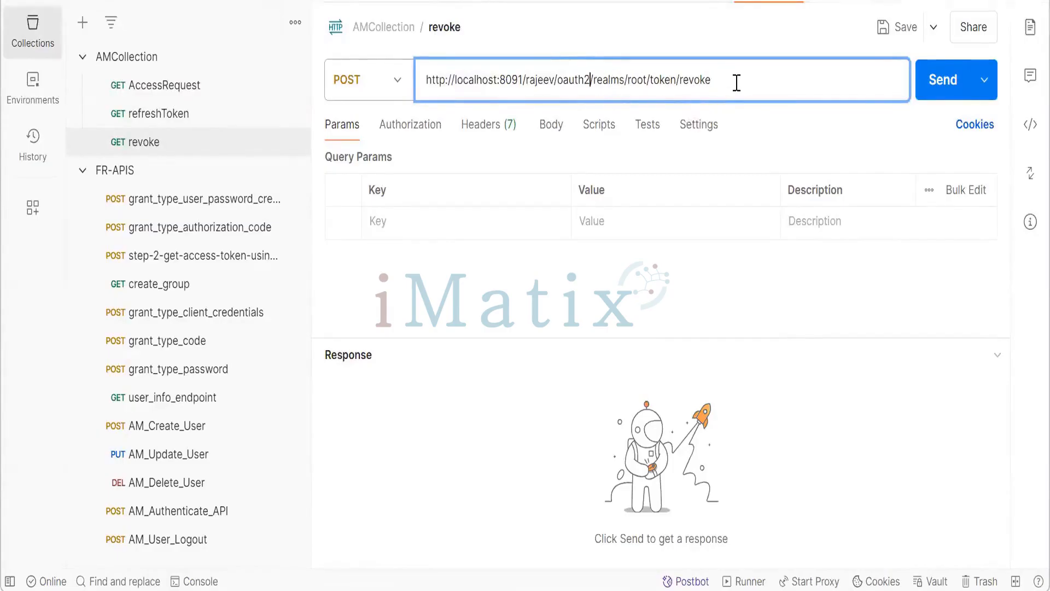
- Set the revoke request's authorization type to Basic Auth
{"action": "left_click", "coordinate": [412, 132]}
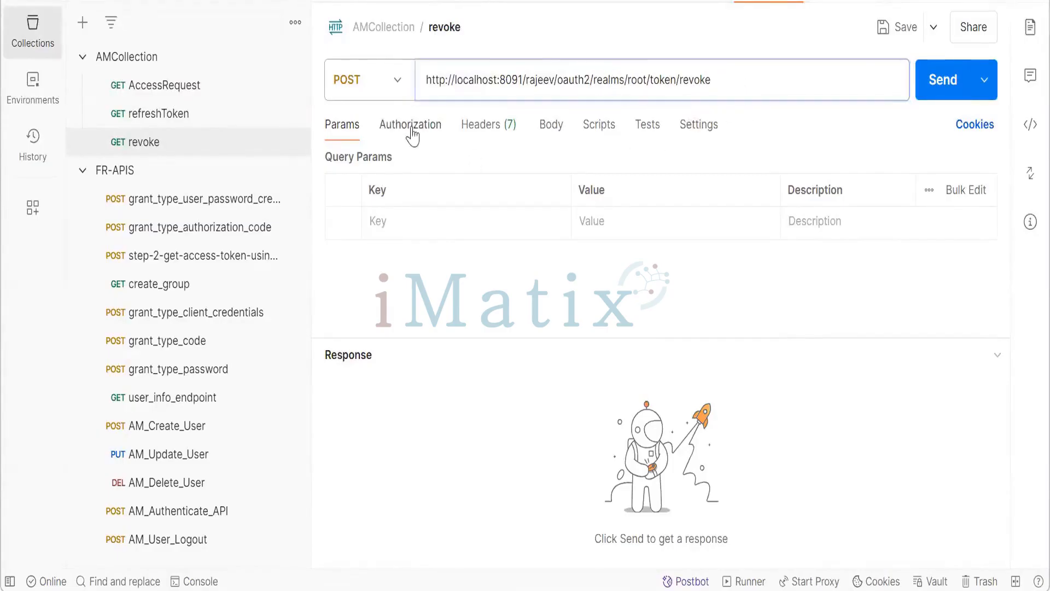
{"action": "left_click", "coordinate": [473, 191]}
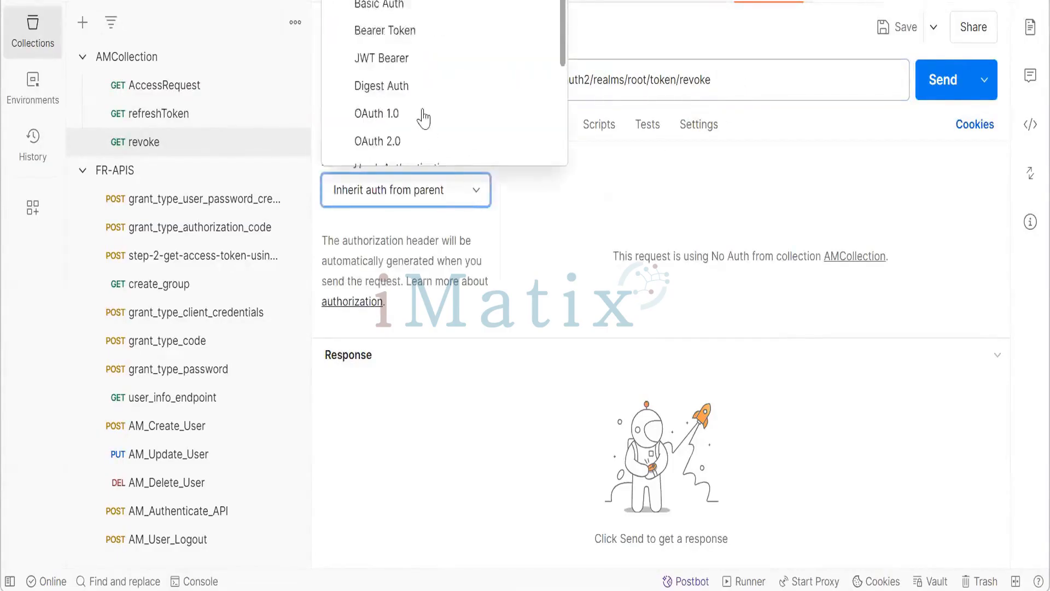
{"action": "scroll", "coordinate": [423, 113], "scroll_direction": "down", "scroll_amount": 1}
{"action": "left_click", "coordinate": [400, 1]}
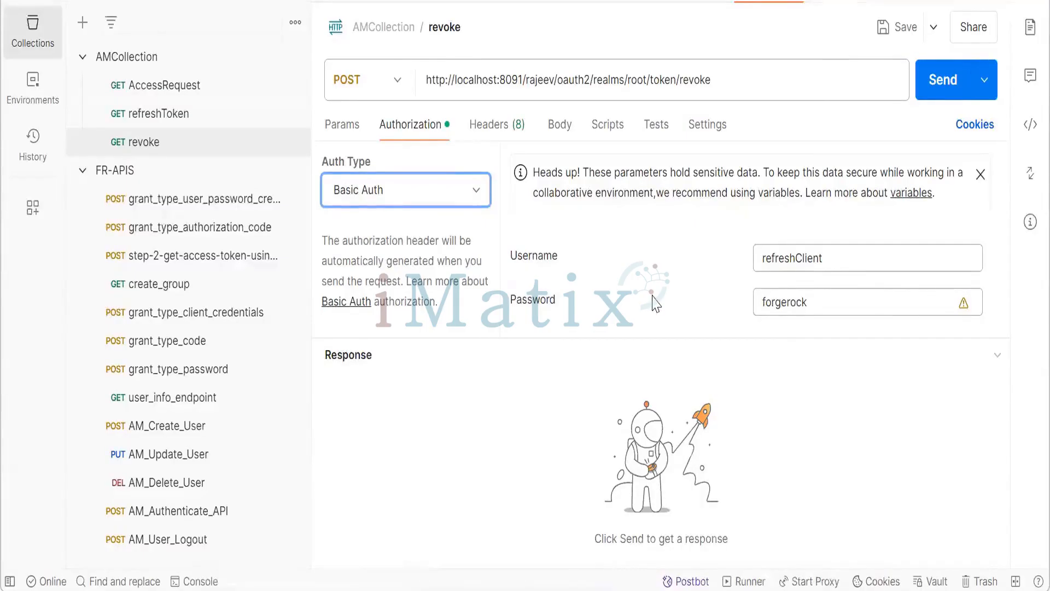
{"action": "left_click", "coordinate": [423, 128]}
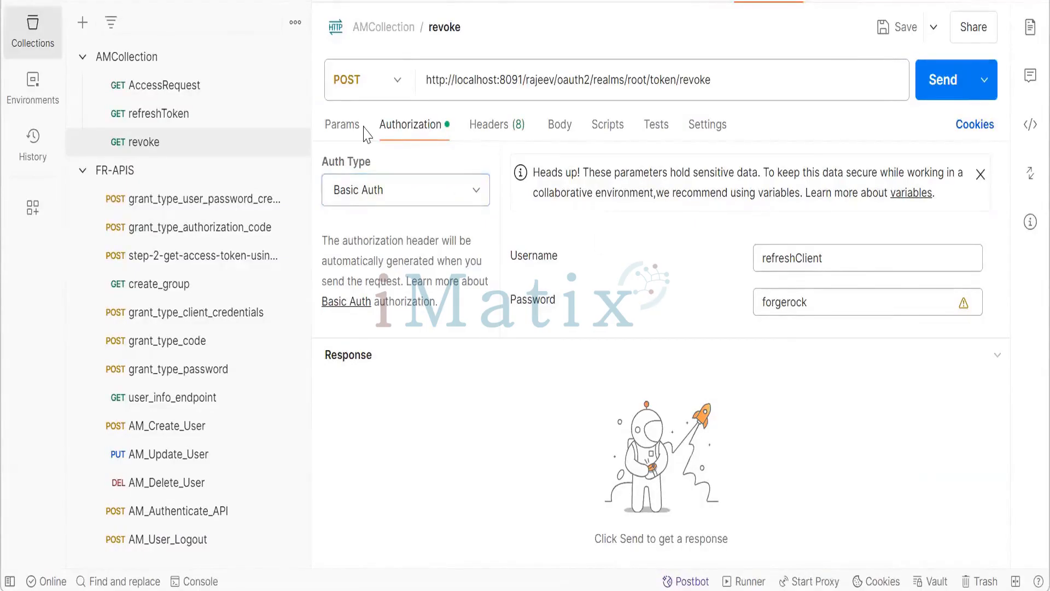
- Paste the grant_type key from the refreshToken request into a new query parameter of the revoke request
{"action": "left_click", "coordinate": [341, 127]}
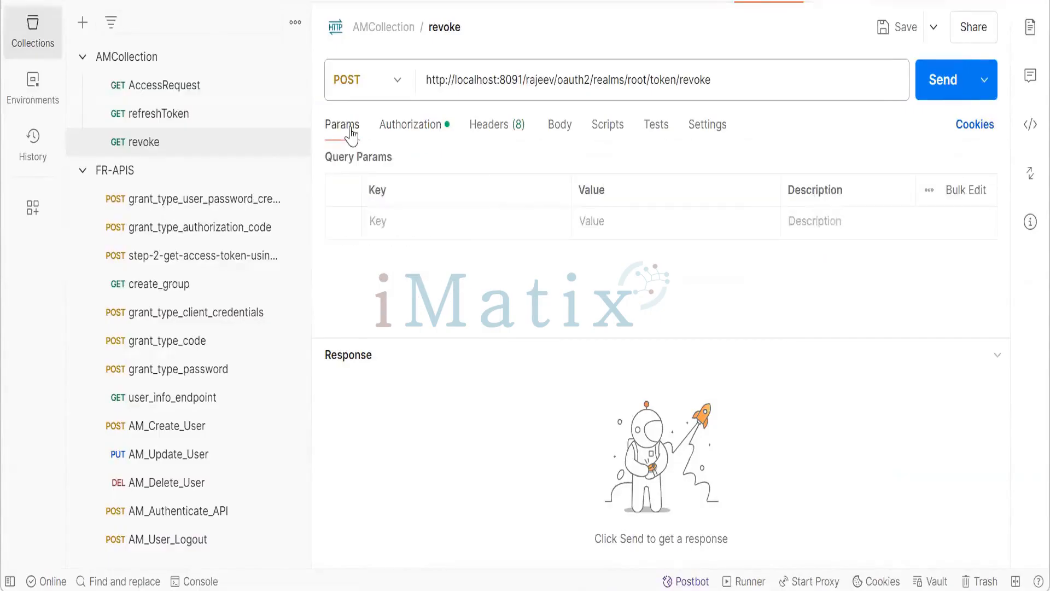
{"action": "left_click", "coordinate": [457, 219]}
{"action": "left_click", "coordinate": [667, 5]}
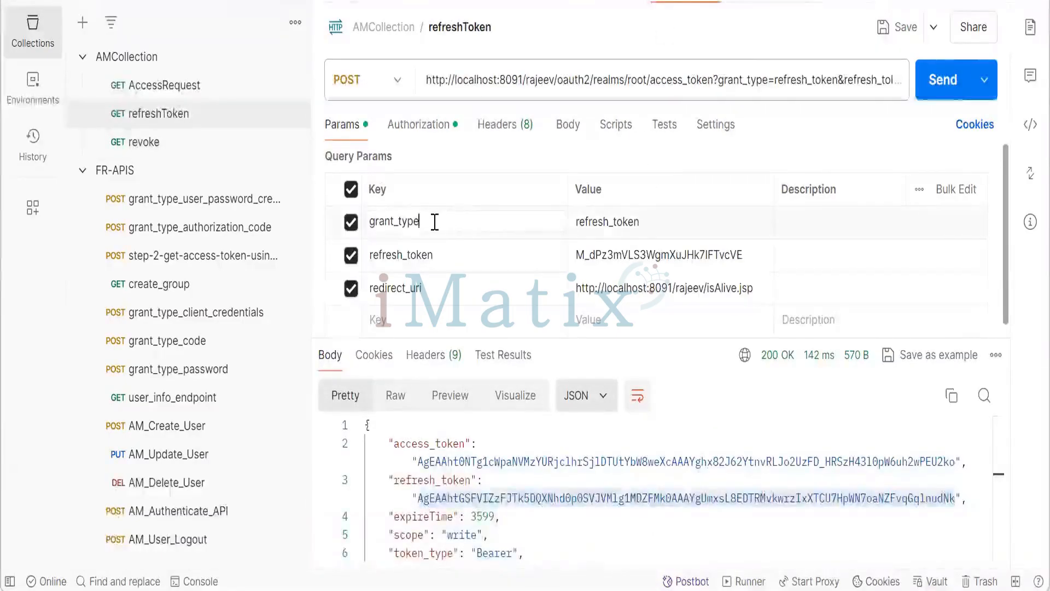
{"action": "left_click_drag", "start_coordinate": [434, 221], "coordinate": [372, 221]}
{"action": "key", "text": "ctrl+c"}
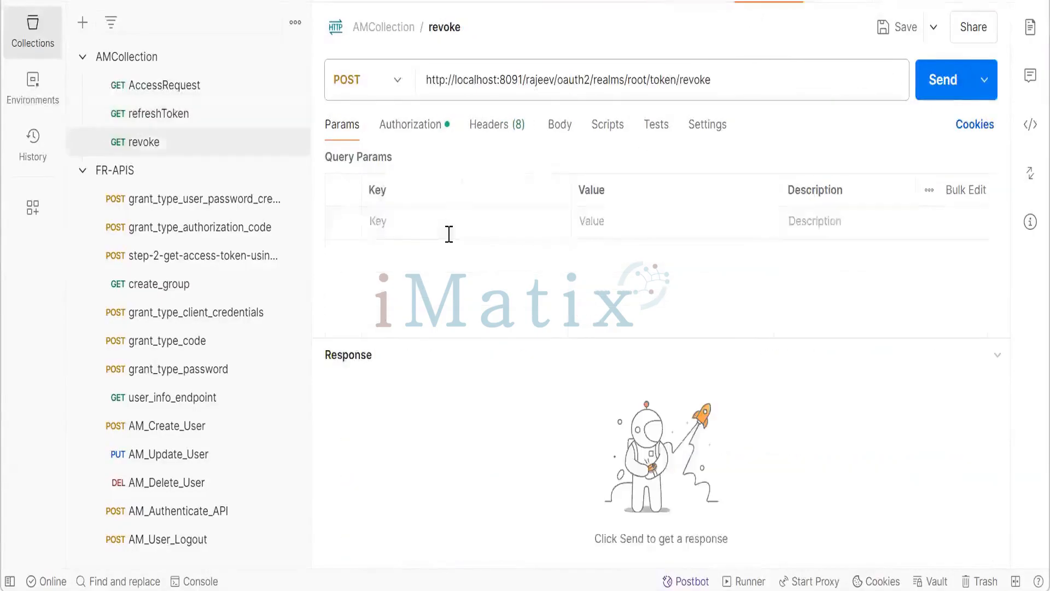
{"action": "left_click", "coordinate": [442, 221]}
{"action": "key", "text": "ctrl+v"}
{"action": "left_click", "coordinate": [605, 226]}
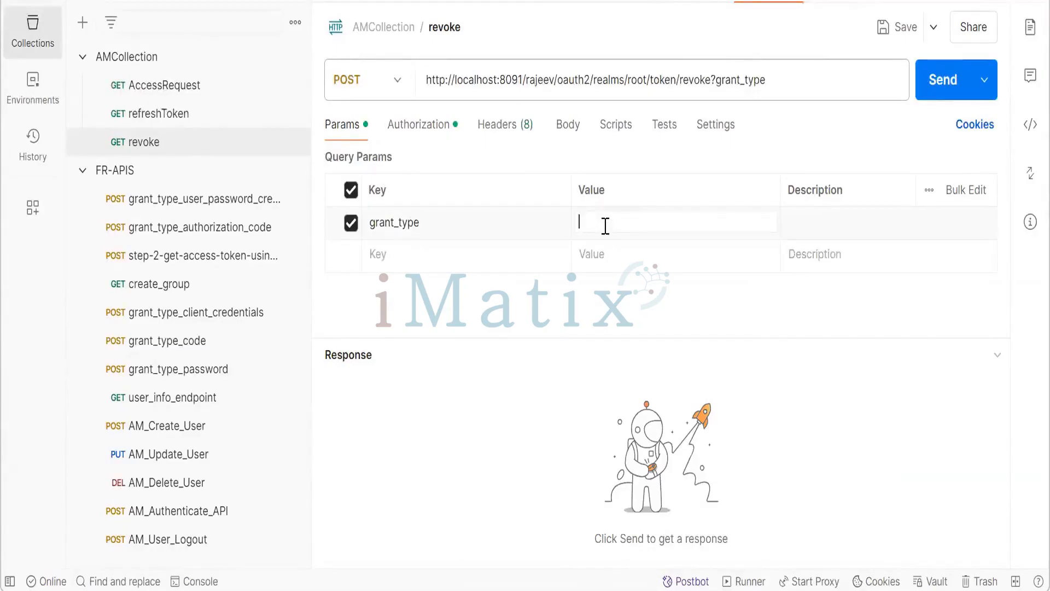
- Rename the revoke request's query parameter key to token and leave its value empty
{"action": "type", "text": "t"}
{"action": "left_click", "coordinate": [490, 225]}
{"action": "key", "text": "BackSpace"}
{"action": "key", "text": "BackSpace"}
{"action": "key", "text": "BackSpace"}
{"action": "key", "text": "BackSpace"}
{"action": "key", "text": "BackSpace"}
{"action": "key", "text": "BackSpace"}
{"action": "key", "text": "BackSpace"}
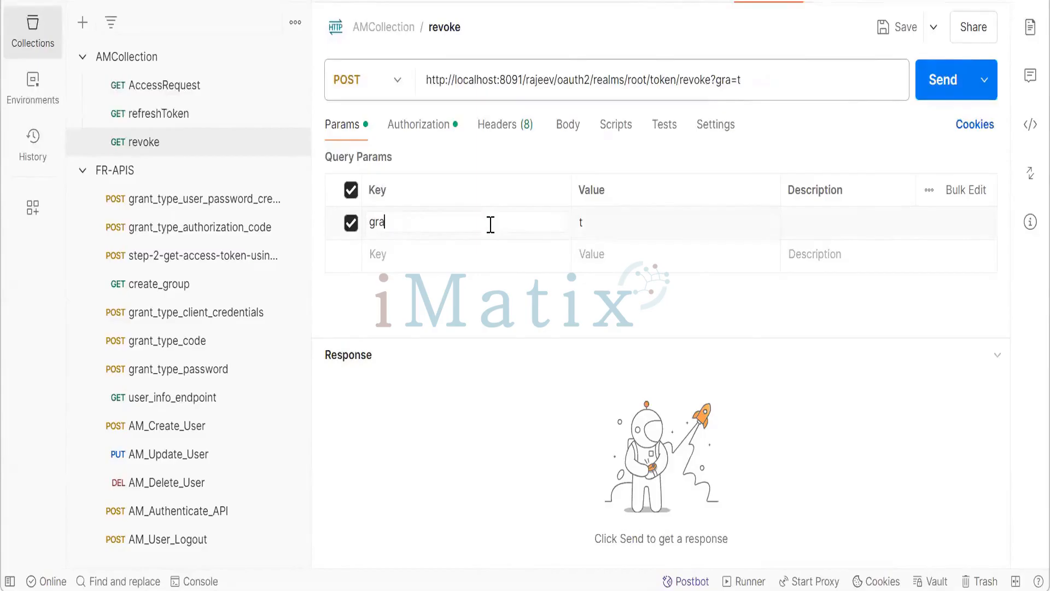
{"action": "key", "text": "BackSpace"}
{"action": "key", "text": "BackSpace"}
{"action": "key", "text": "BackSpace"}
{"action": "type", "text": "token"}
{"action": "left_click", "coordinate": [598, 219]}
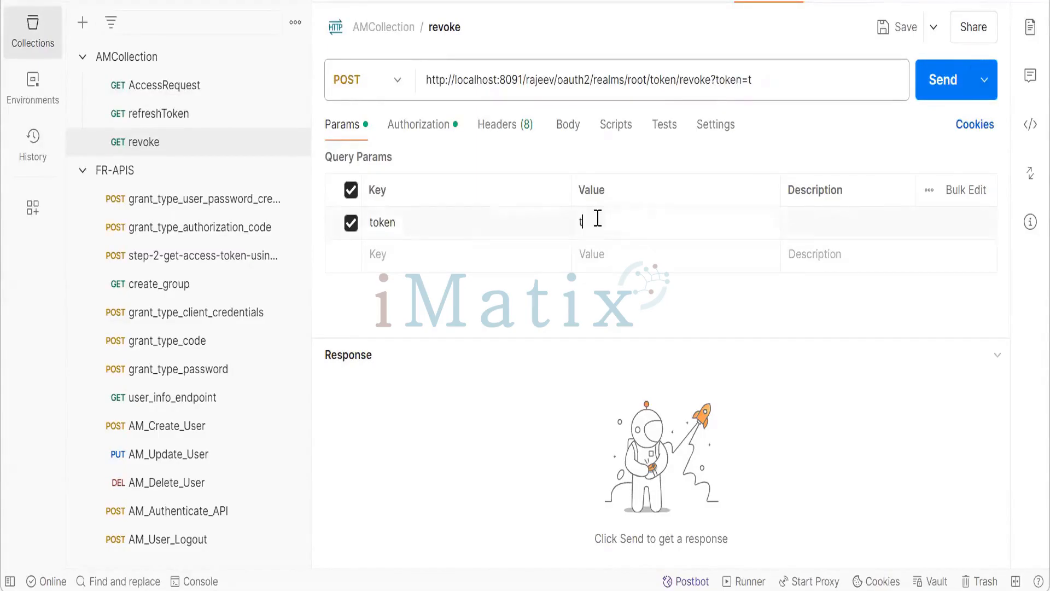
{"action": "key", "text": "BackSpace"}
{"action": "left_click", "coordinate": [512, 255]}
- Copy the refresh token value from the refreshToken request into the revoke request's token parameter
{"action": "left_click", "coordinate": [686, 1]}
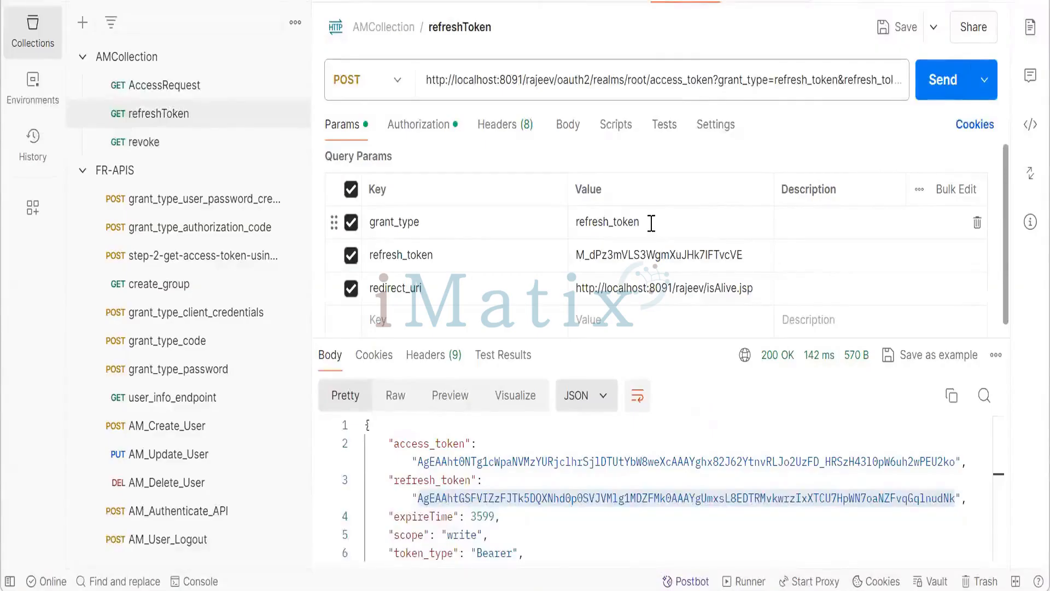
{"action": "left_click", "coordinate": [579, 222]}
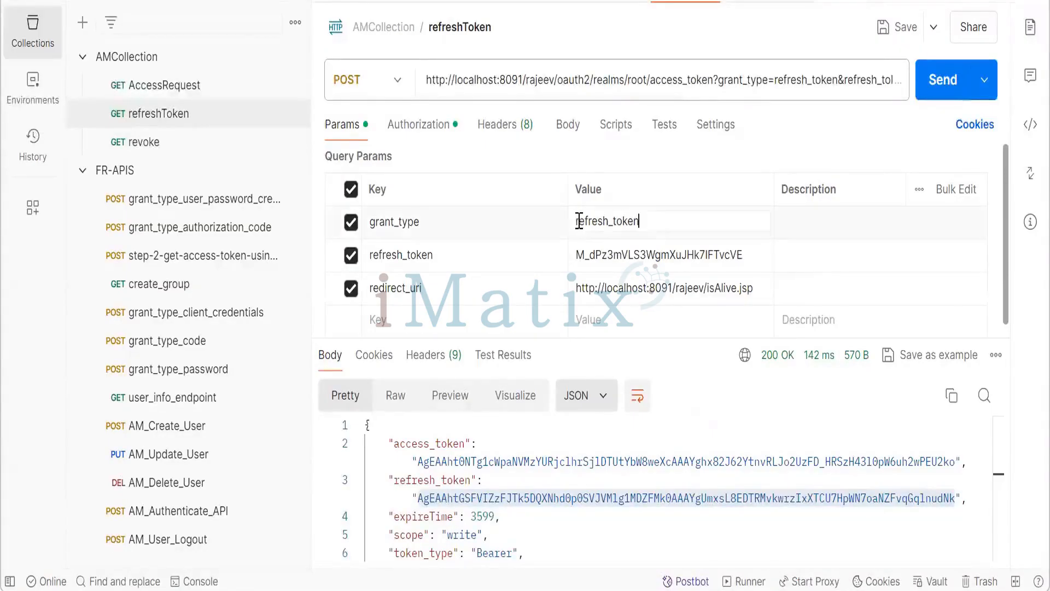
{"action": "left_click", "coordinate": [480, 262]}
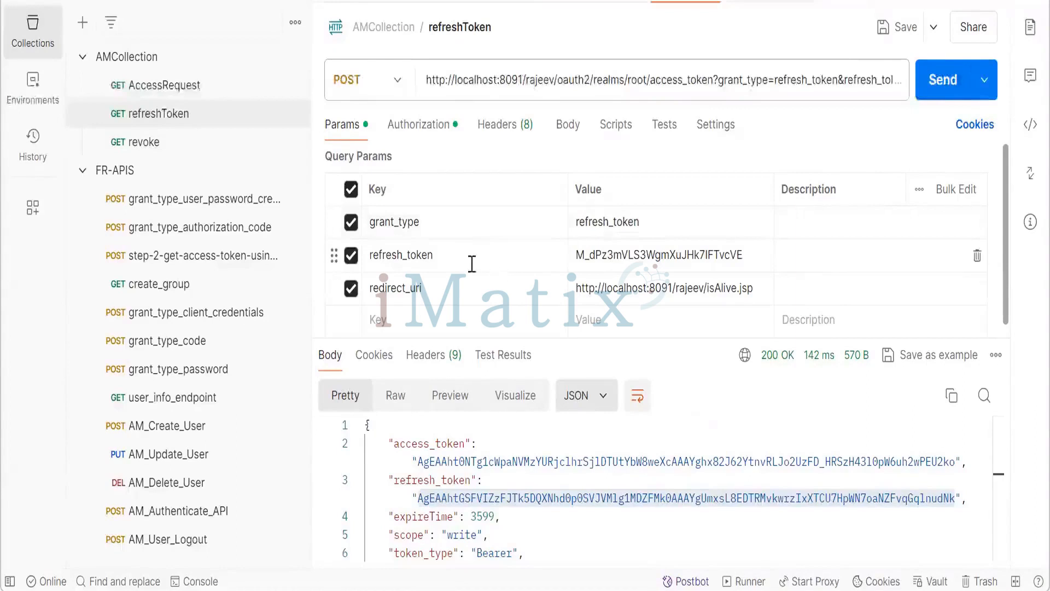
{"action": "left_click", "coordinate": [382, 253]}
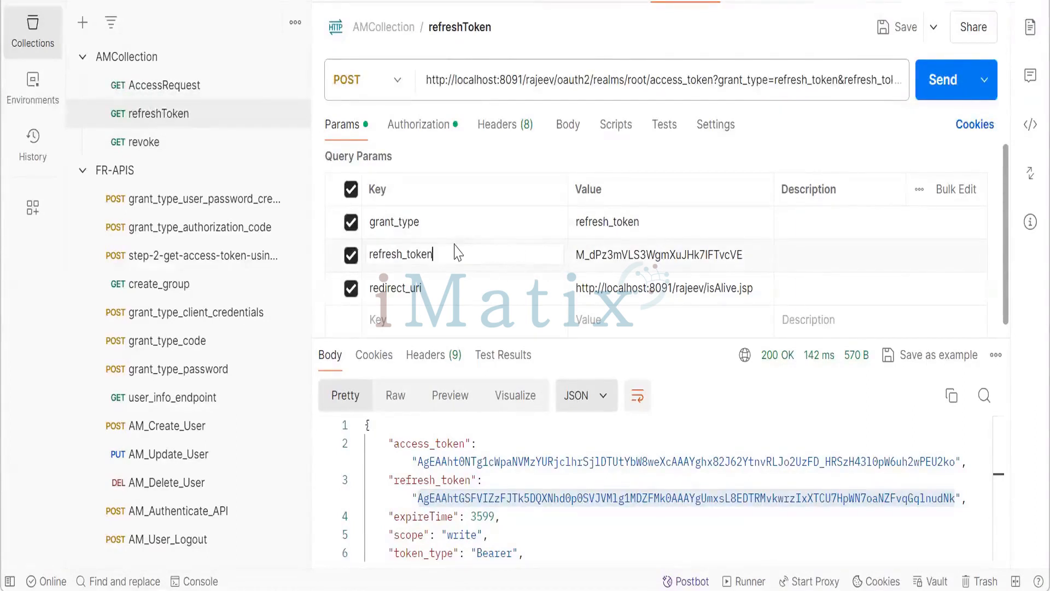
{"action": "double_click", "coordinate": [581, 255]}
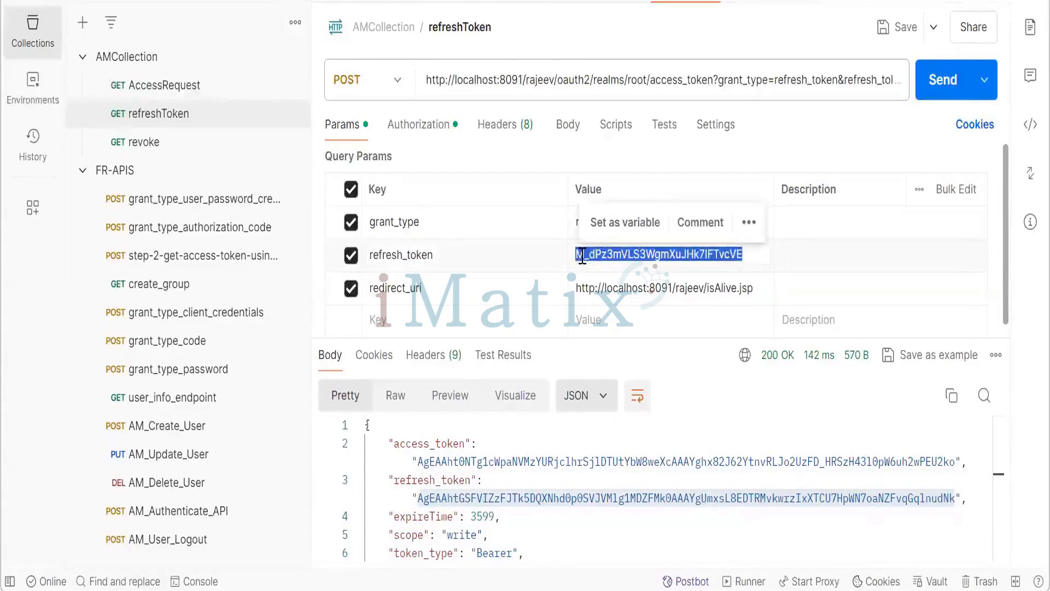
{"action": "left_click", "coordinate": [751, 4]}
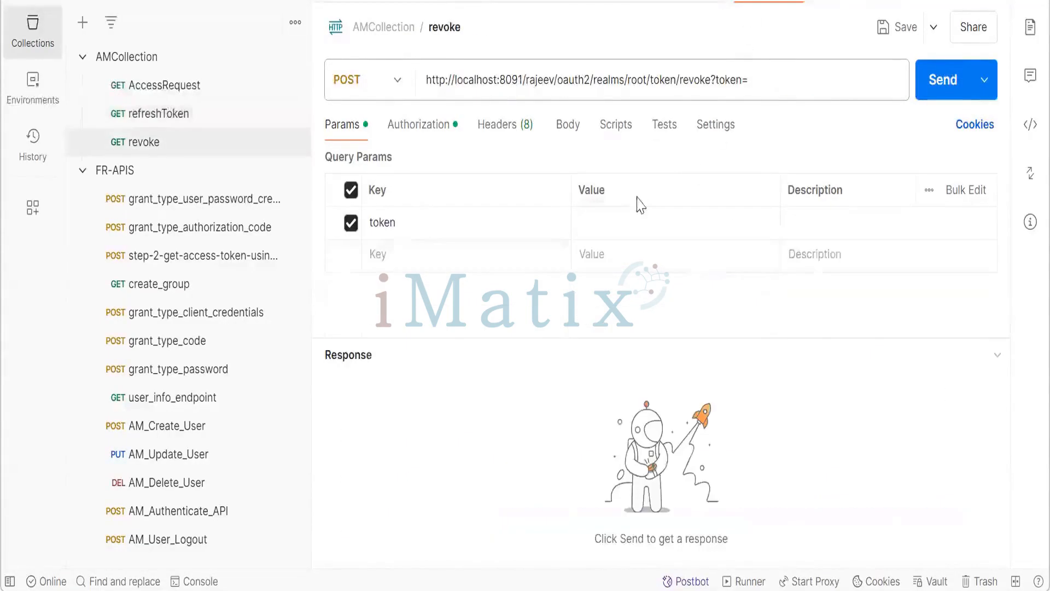
{"action": "left_click", "coordinate": [615, 219]}
{"action": "key", "text": "ctrl+v"}
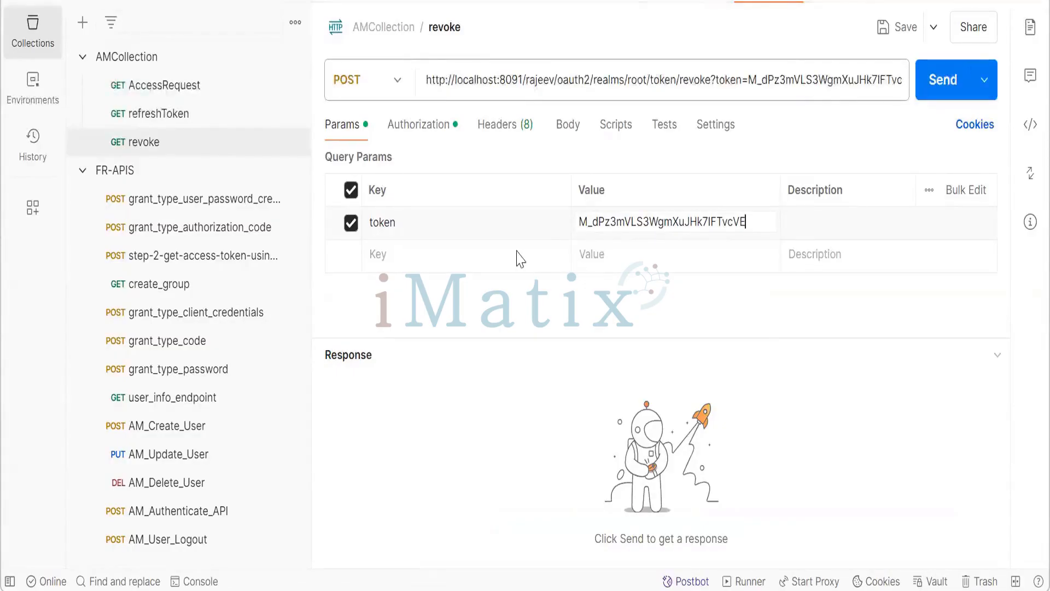
- Send the revoke request and inspect its response body in the Raw and Pretty views
{"action": "left_click", "coordinate": [937, 85]}
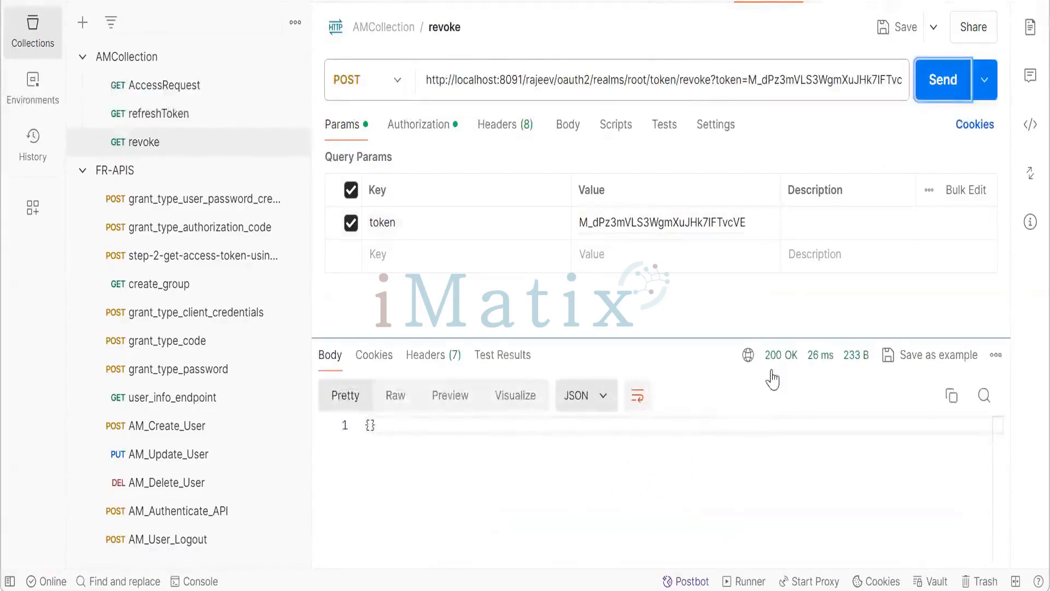
{"action": "left_click", "coordinate": [370, 425]}
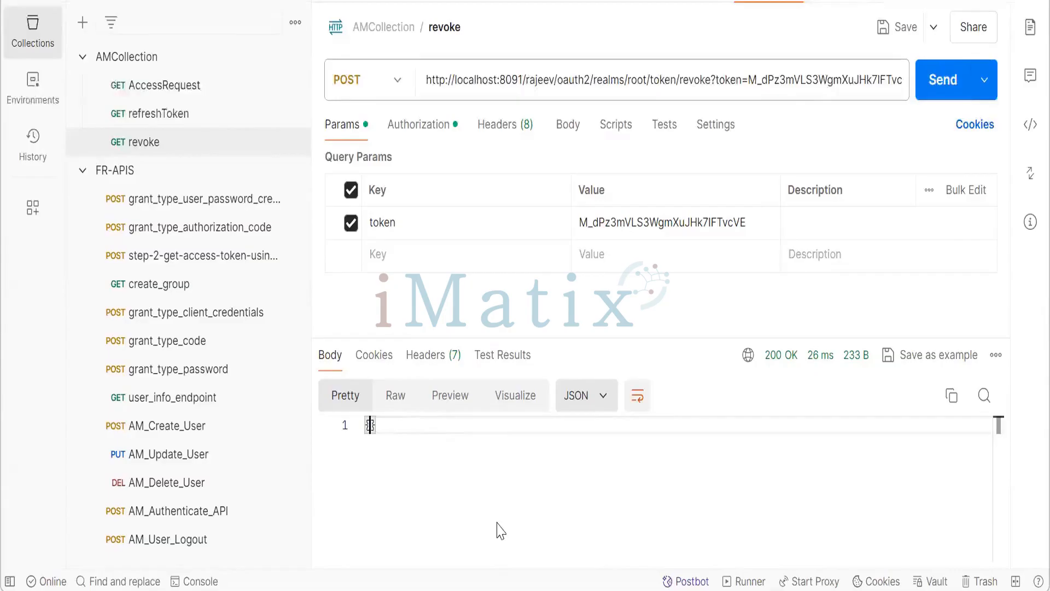
{"action": "left_click", "coordinate": [398, 398]}
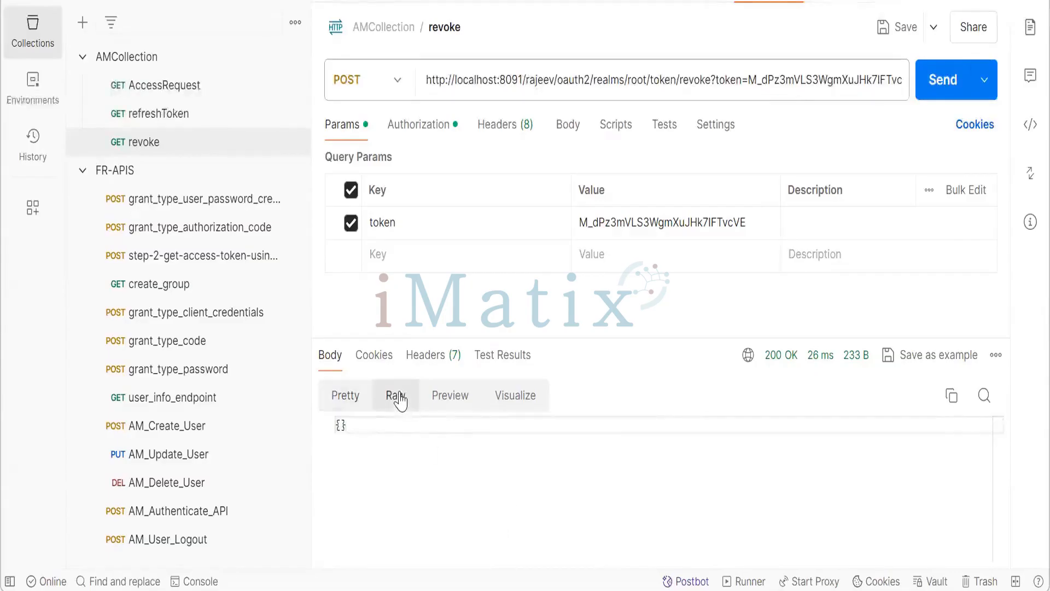
{"action": "left_click", "coordinate": [344, 395]}
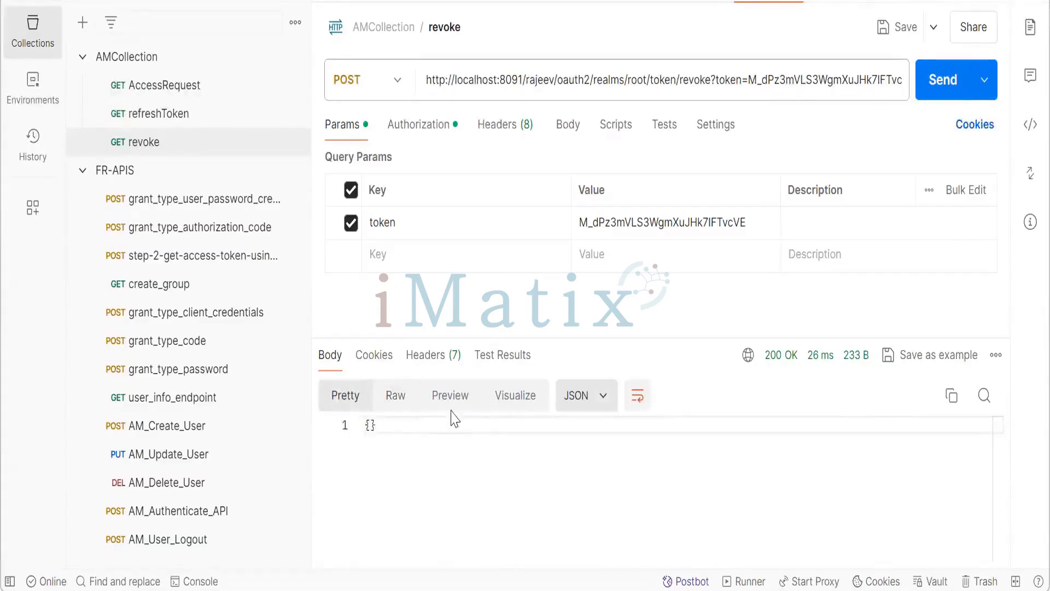
{"action": "left_click", "coordinate": [452, 398]}
{"action": "left_click", "coordinate": [393, 397]}
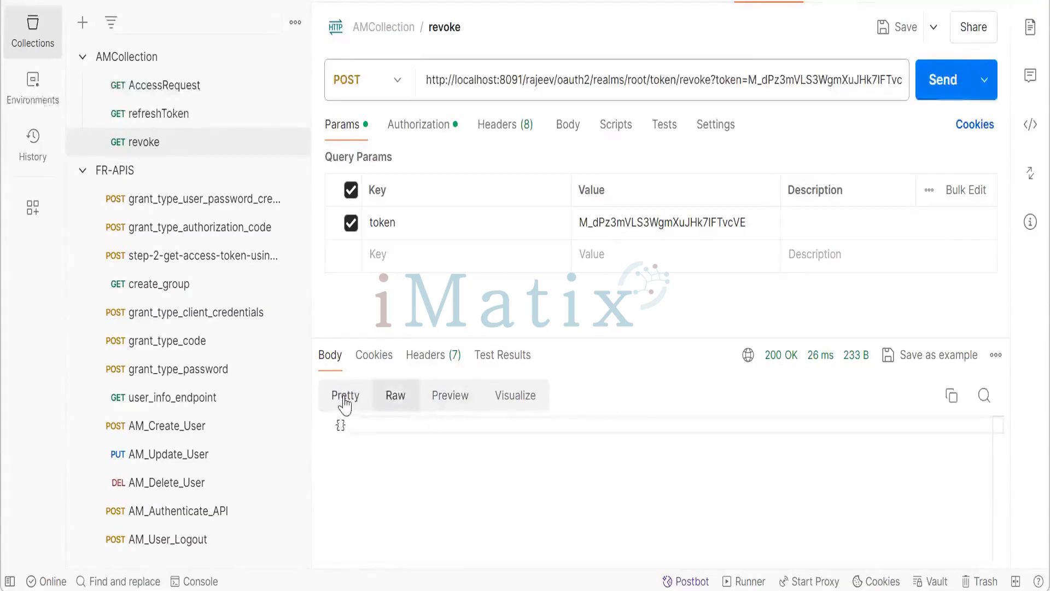
{"action": "left_click", "coordinate": [344, 400]}
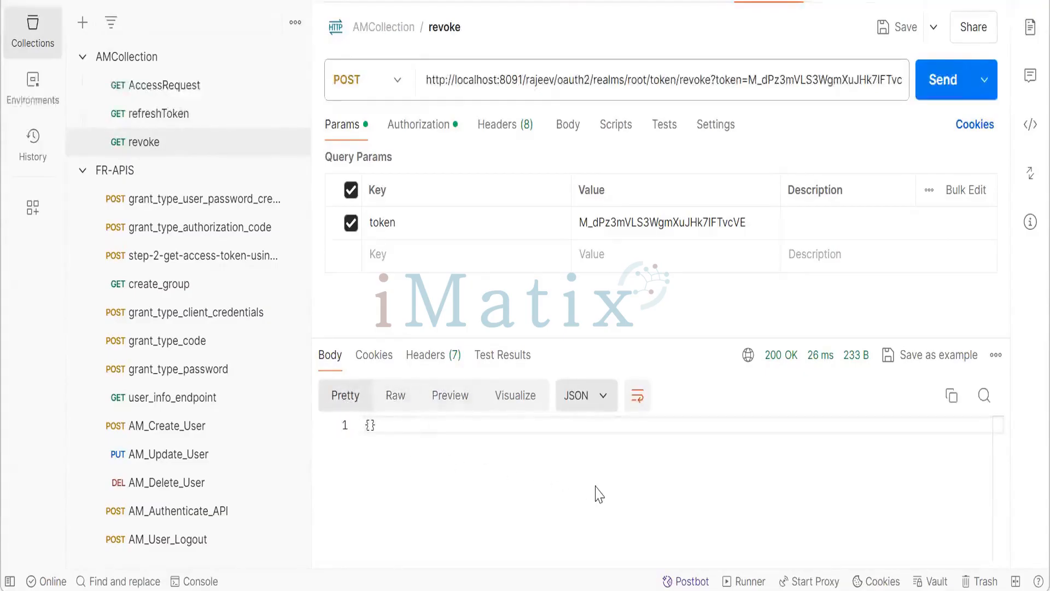